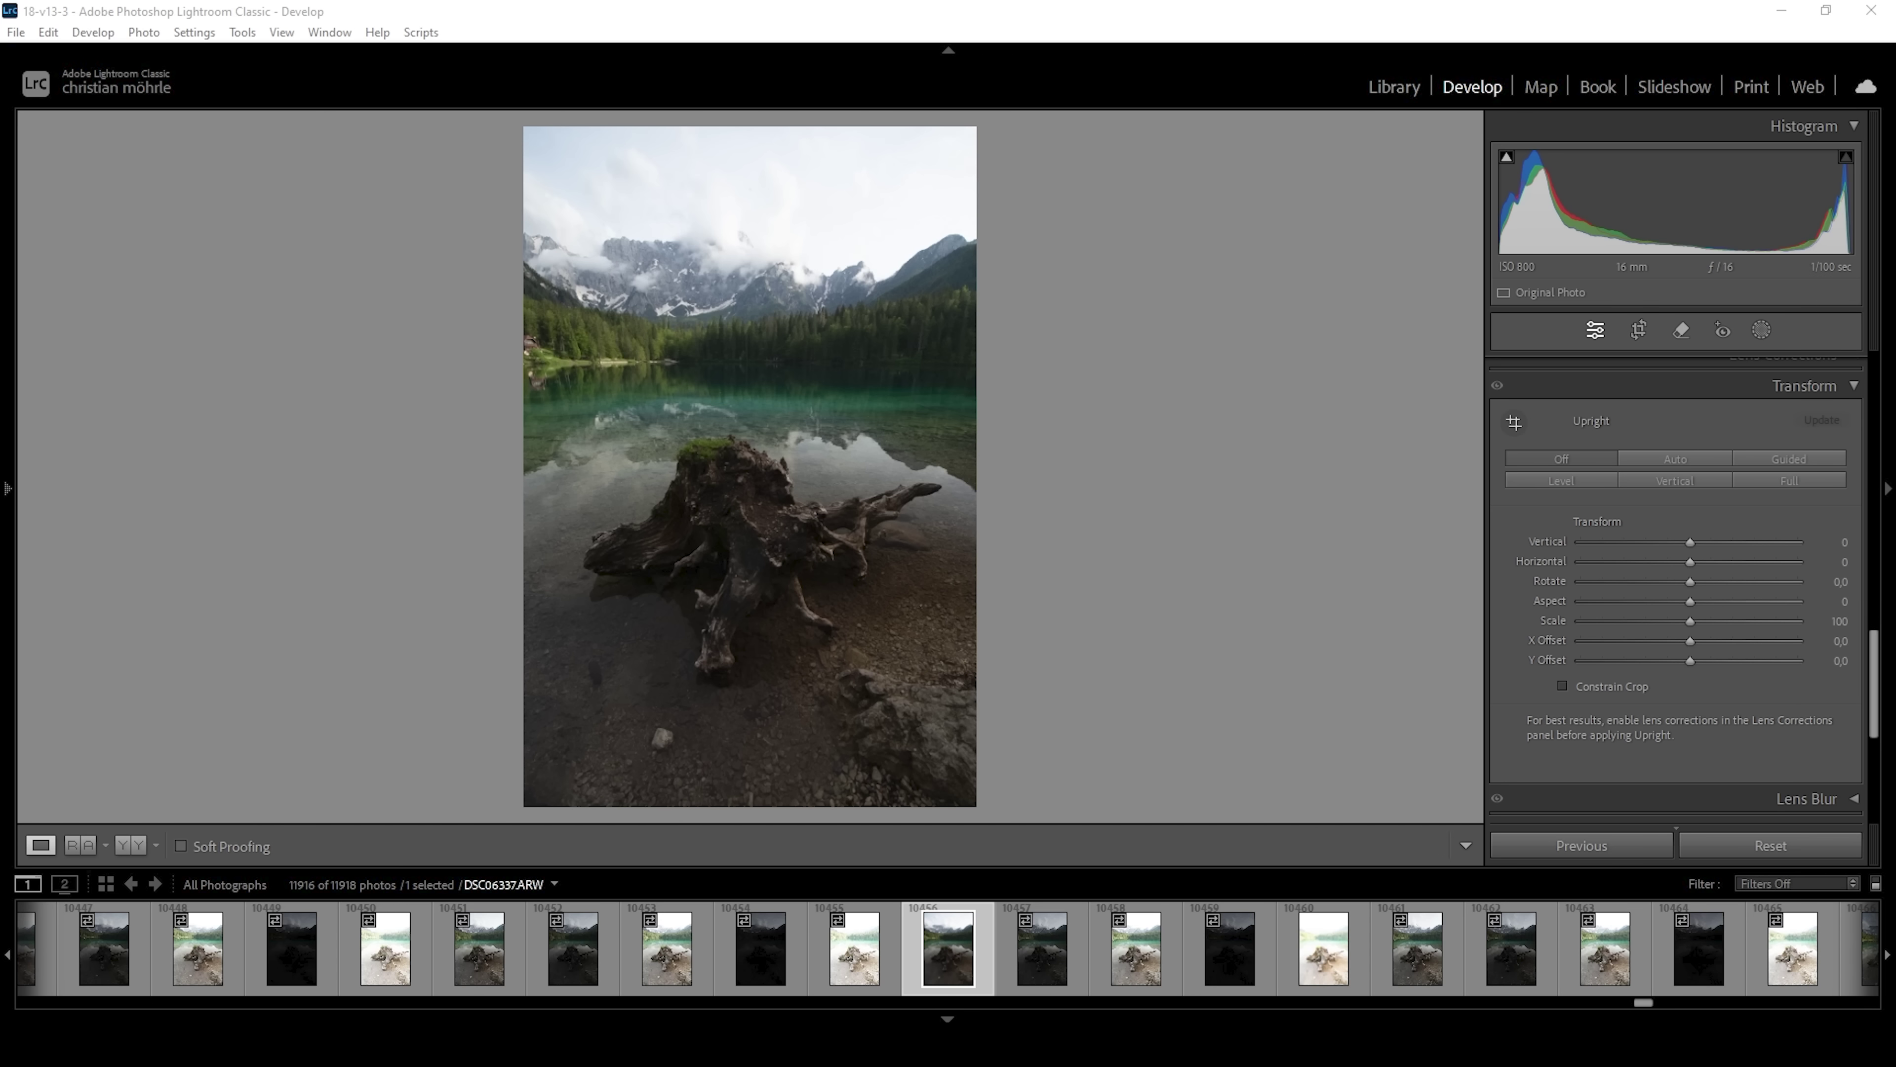
# Merge the five bracketed exposures into HDR DSC06337-HDR.dng and hide the filmstrip.
pyautogui.keyDown('shift'); pyautogui.click(1307, 972); pyautogui.keyUp('shift')
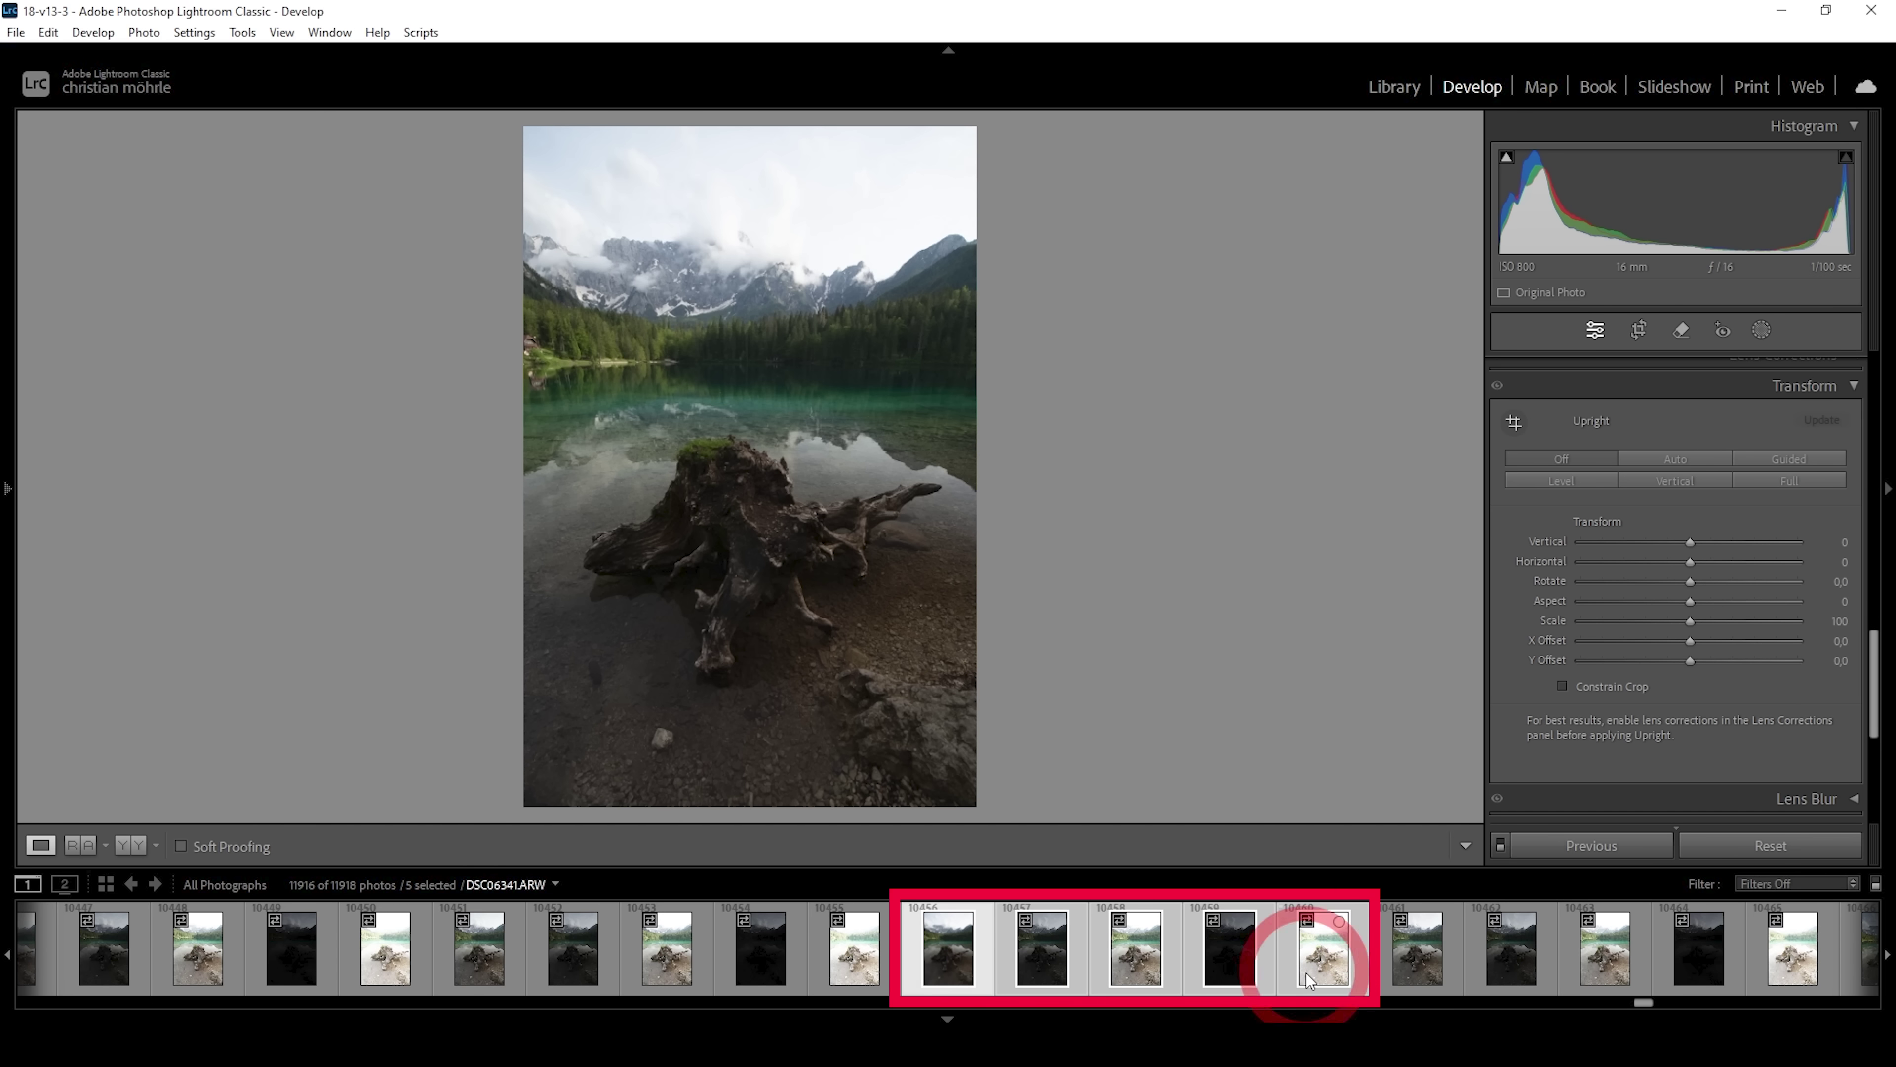
pyautogui.rightClick(1316, 956)
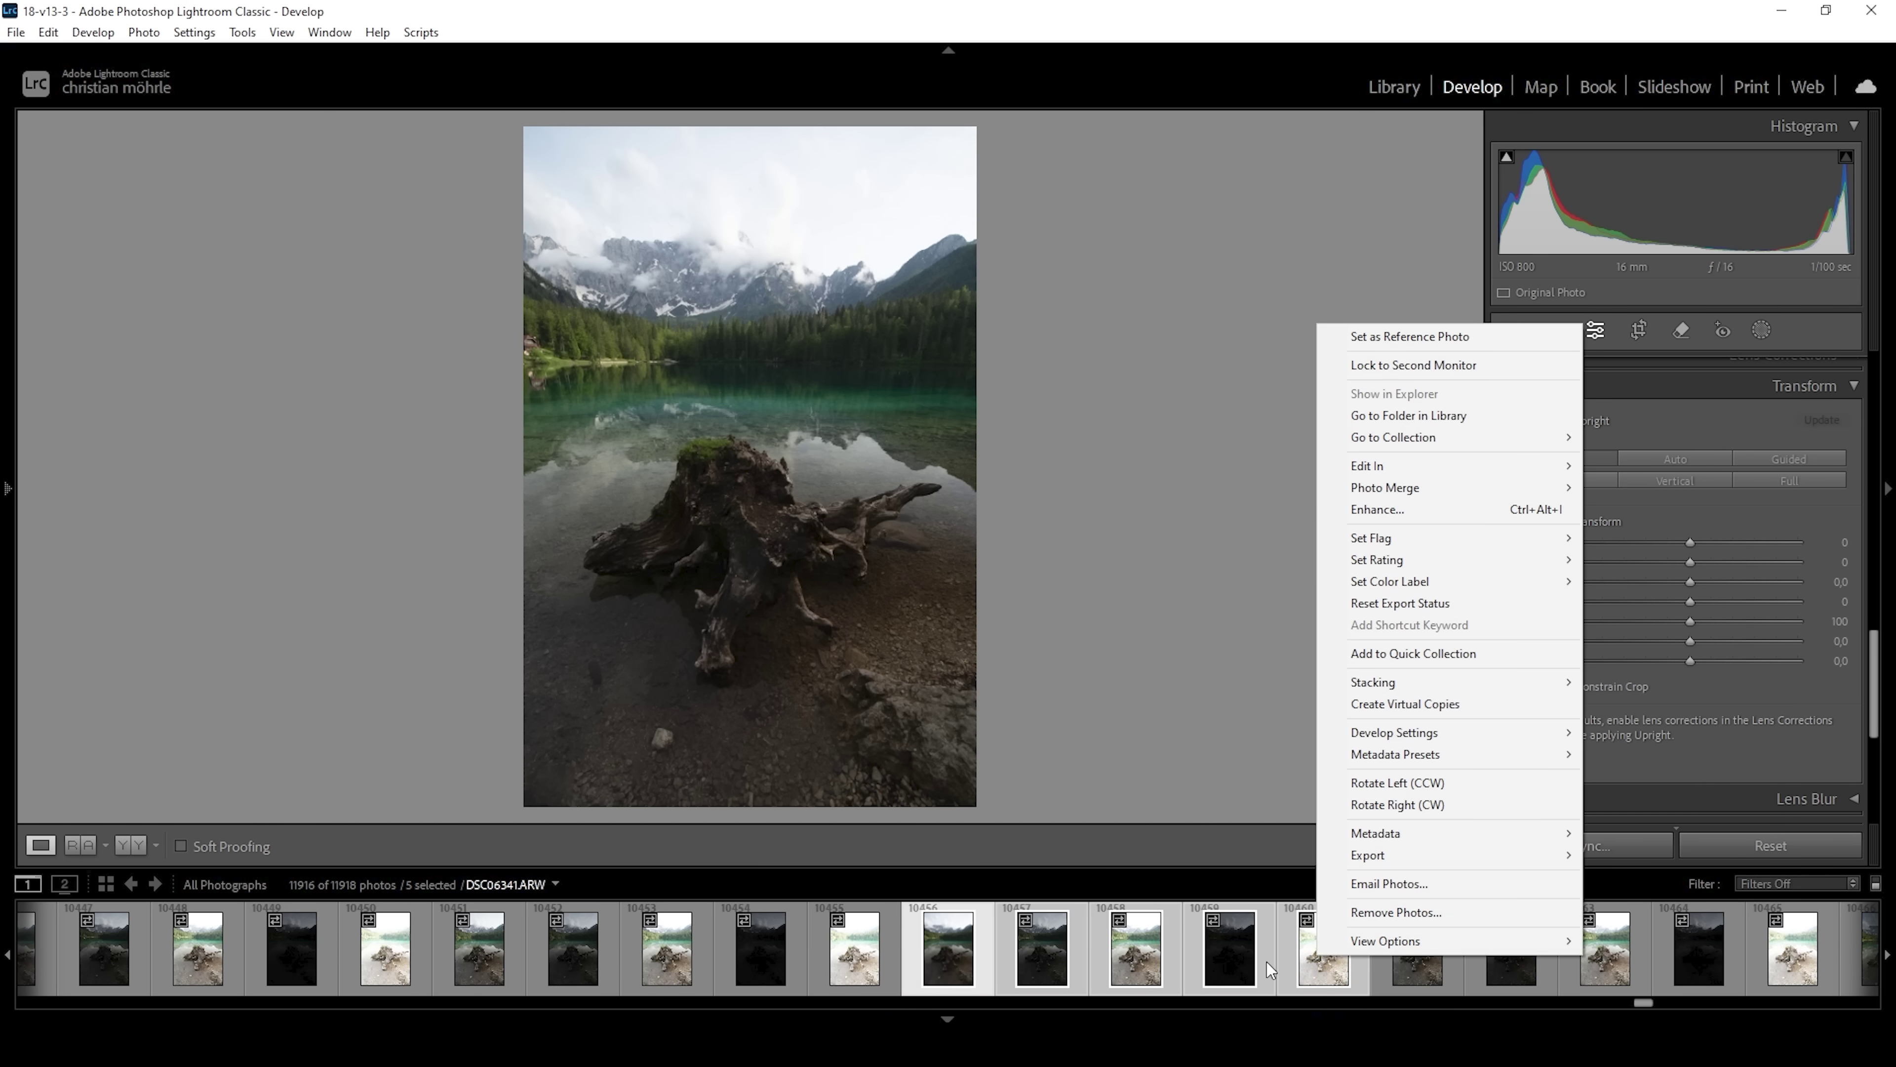
pyautogui.moveTo(1449, 489)
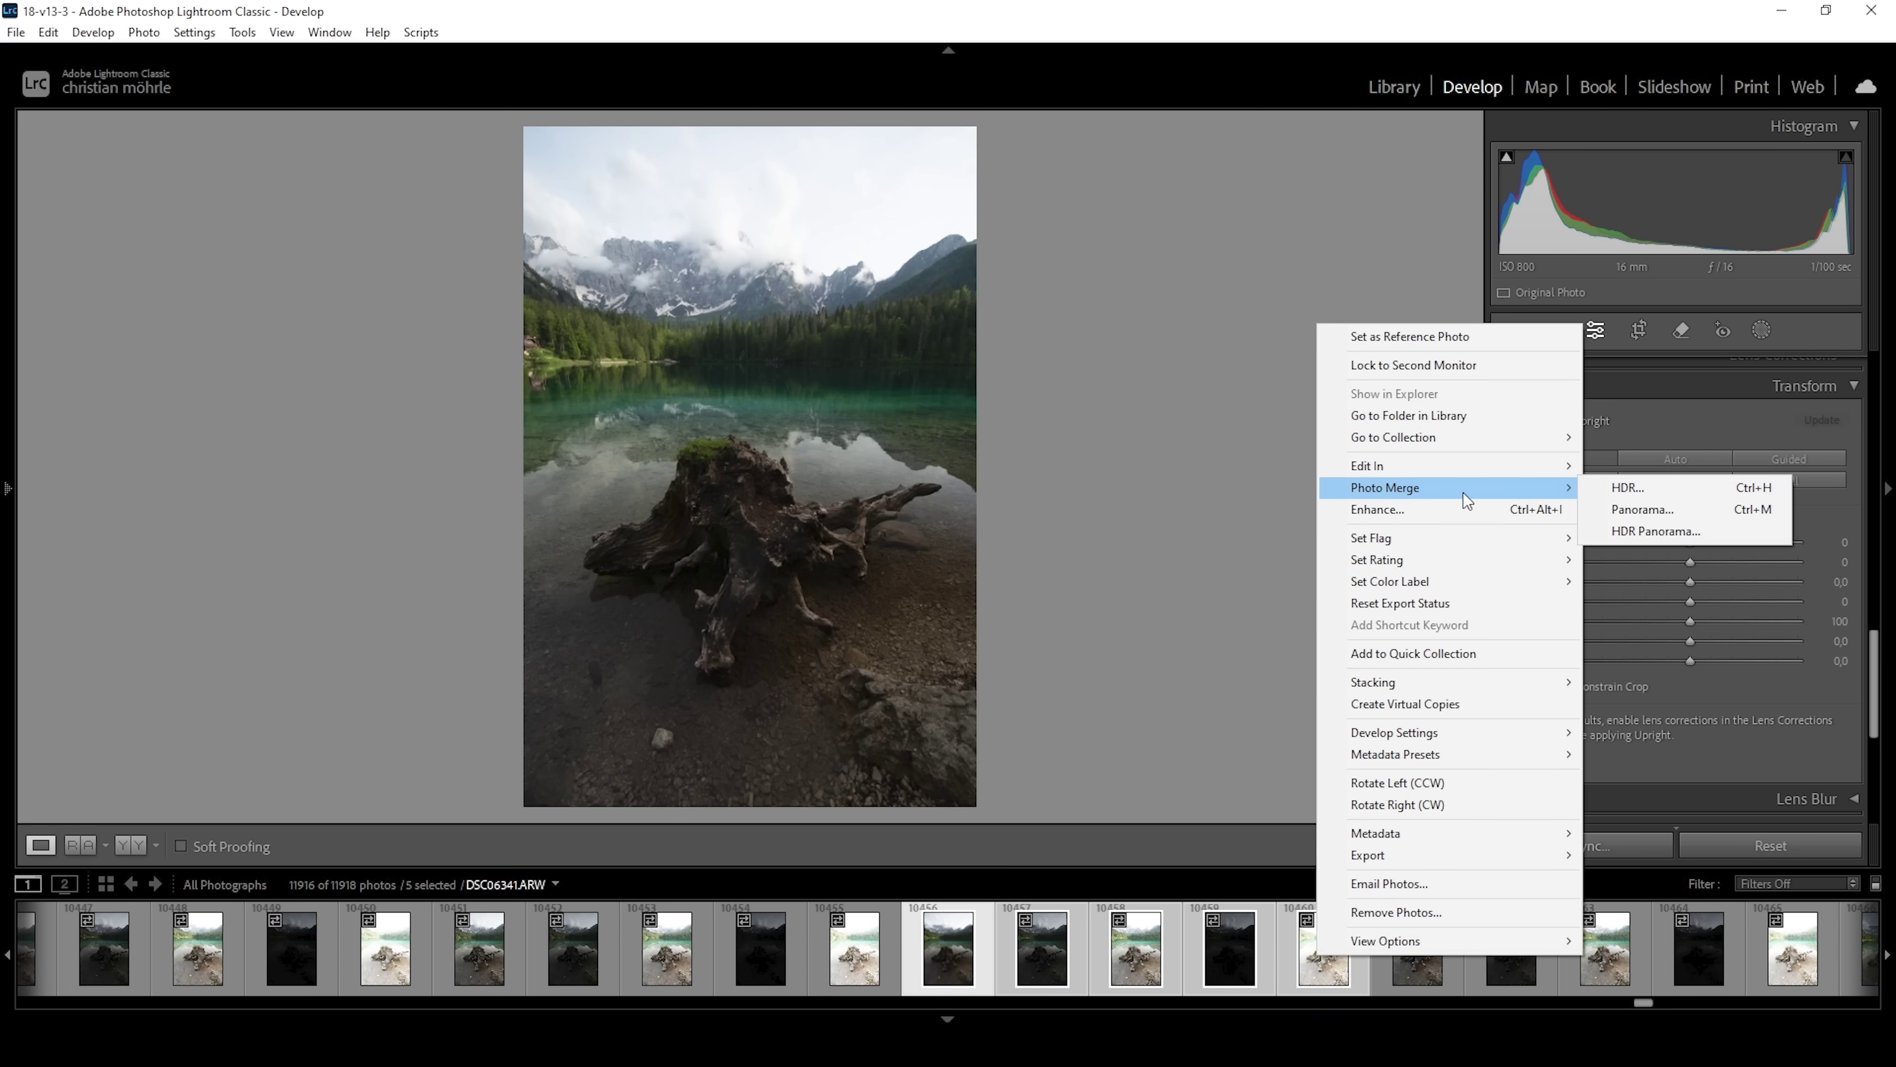
pyautogui.click(1618, 489)
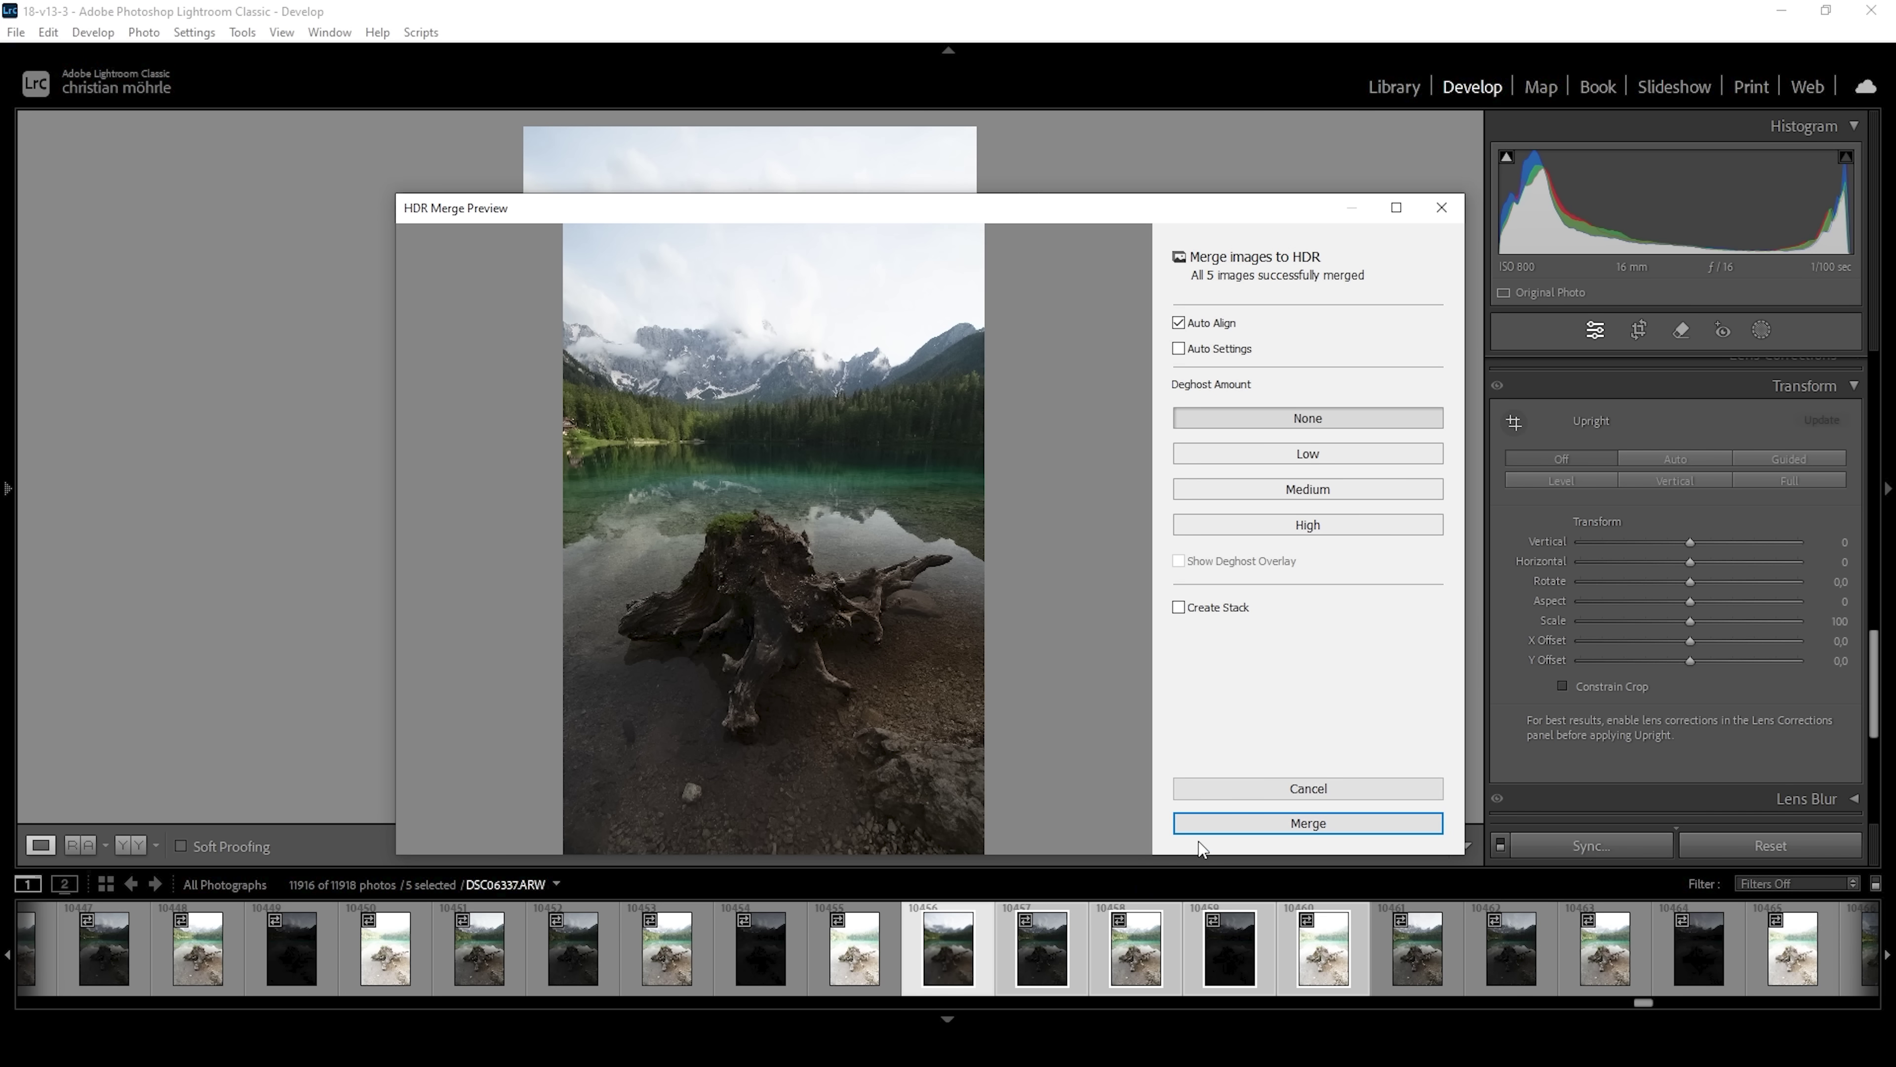
pyautogui.click(1211, 825)
pyautogui.click(949, 1016)
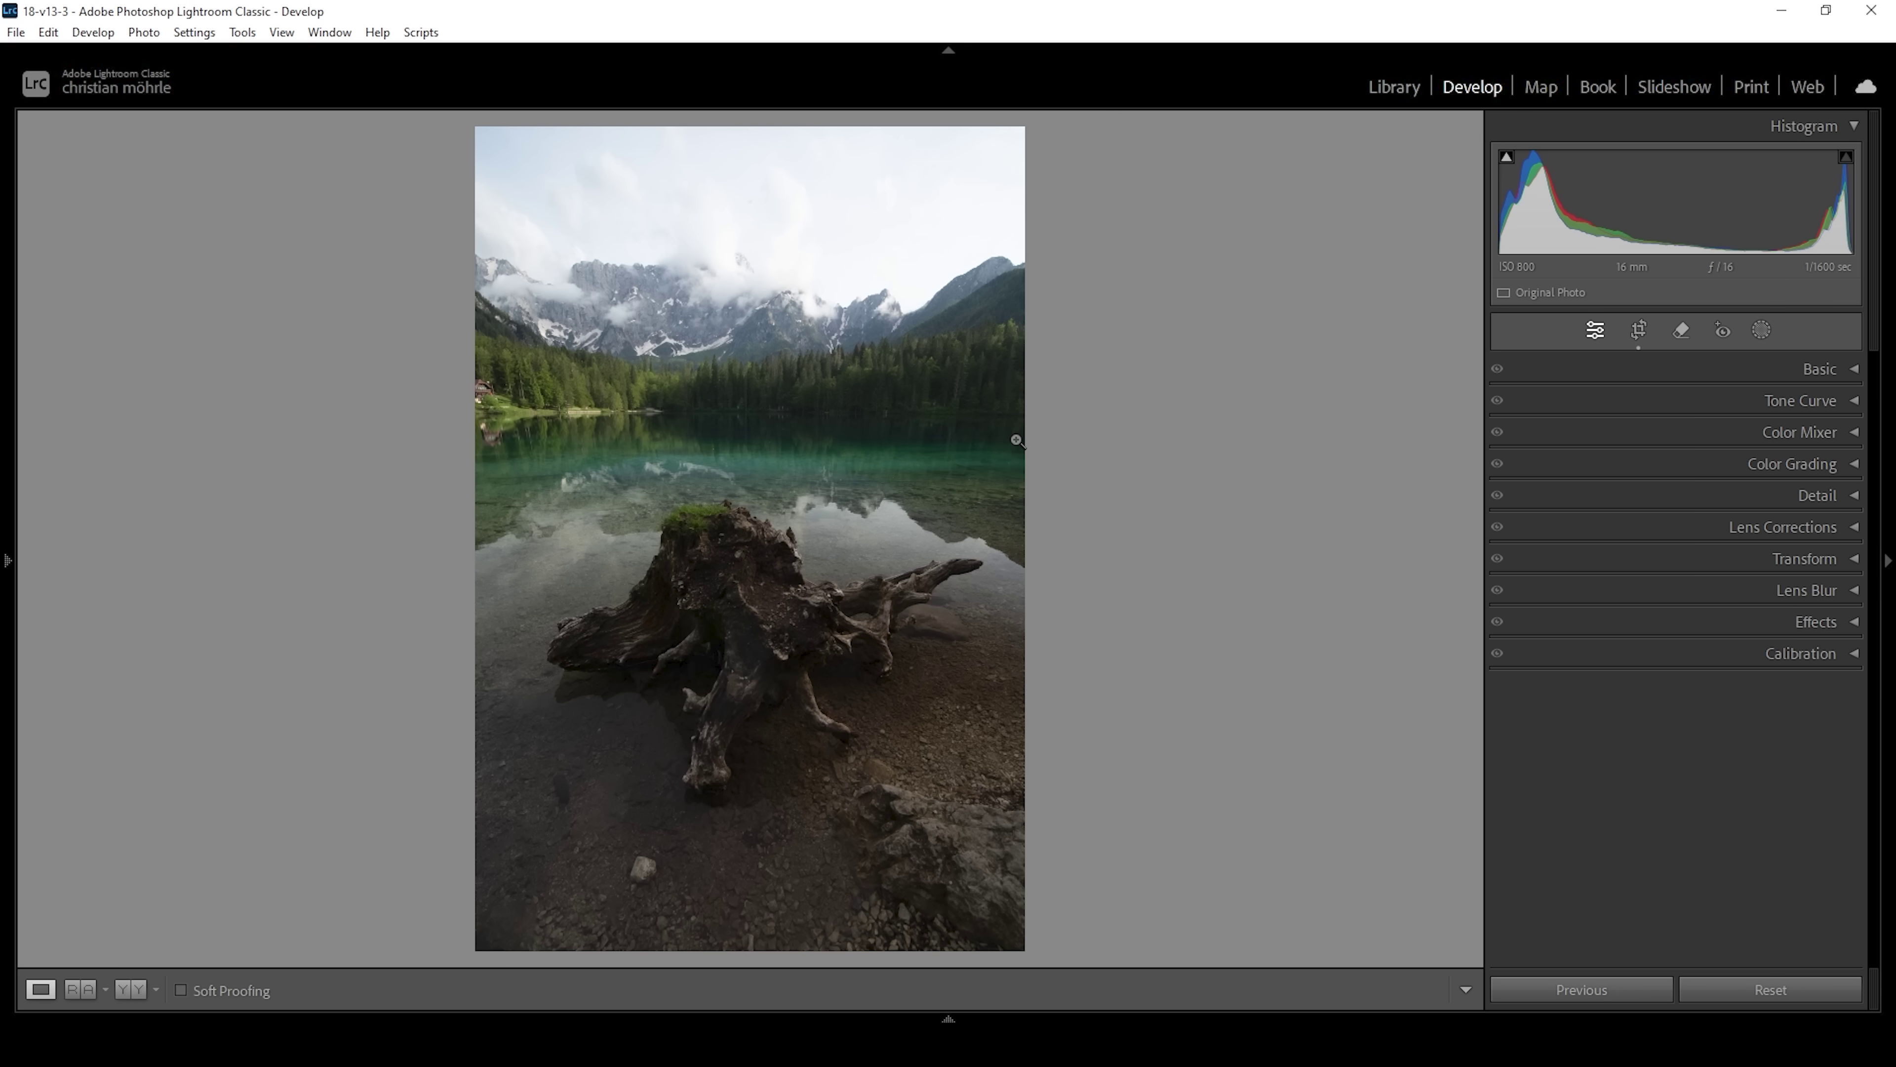
# In the Basic panel, set Temp to 6570, Exposure to -0.95 and Shadows to +49.
pyautogui.click(1856, 368)
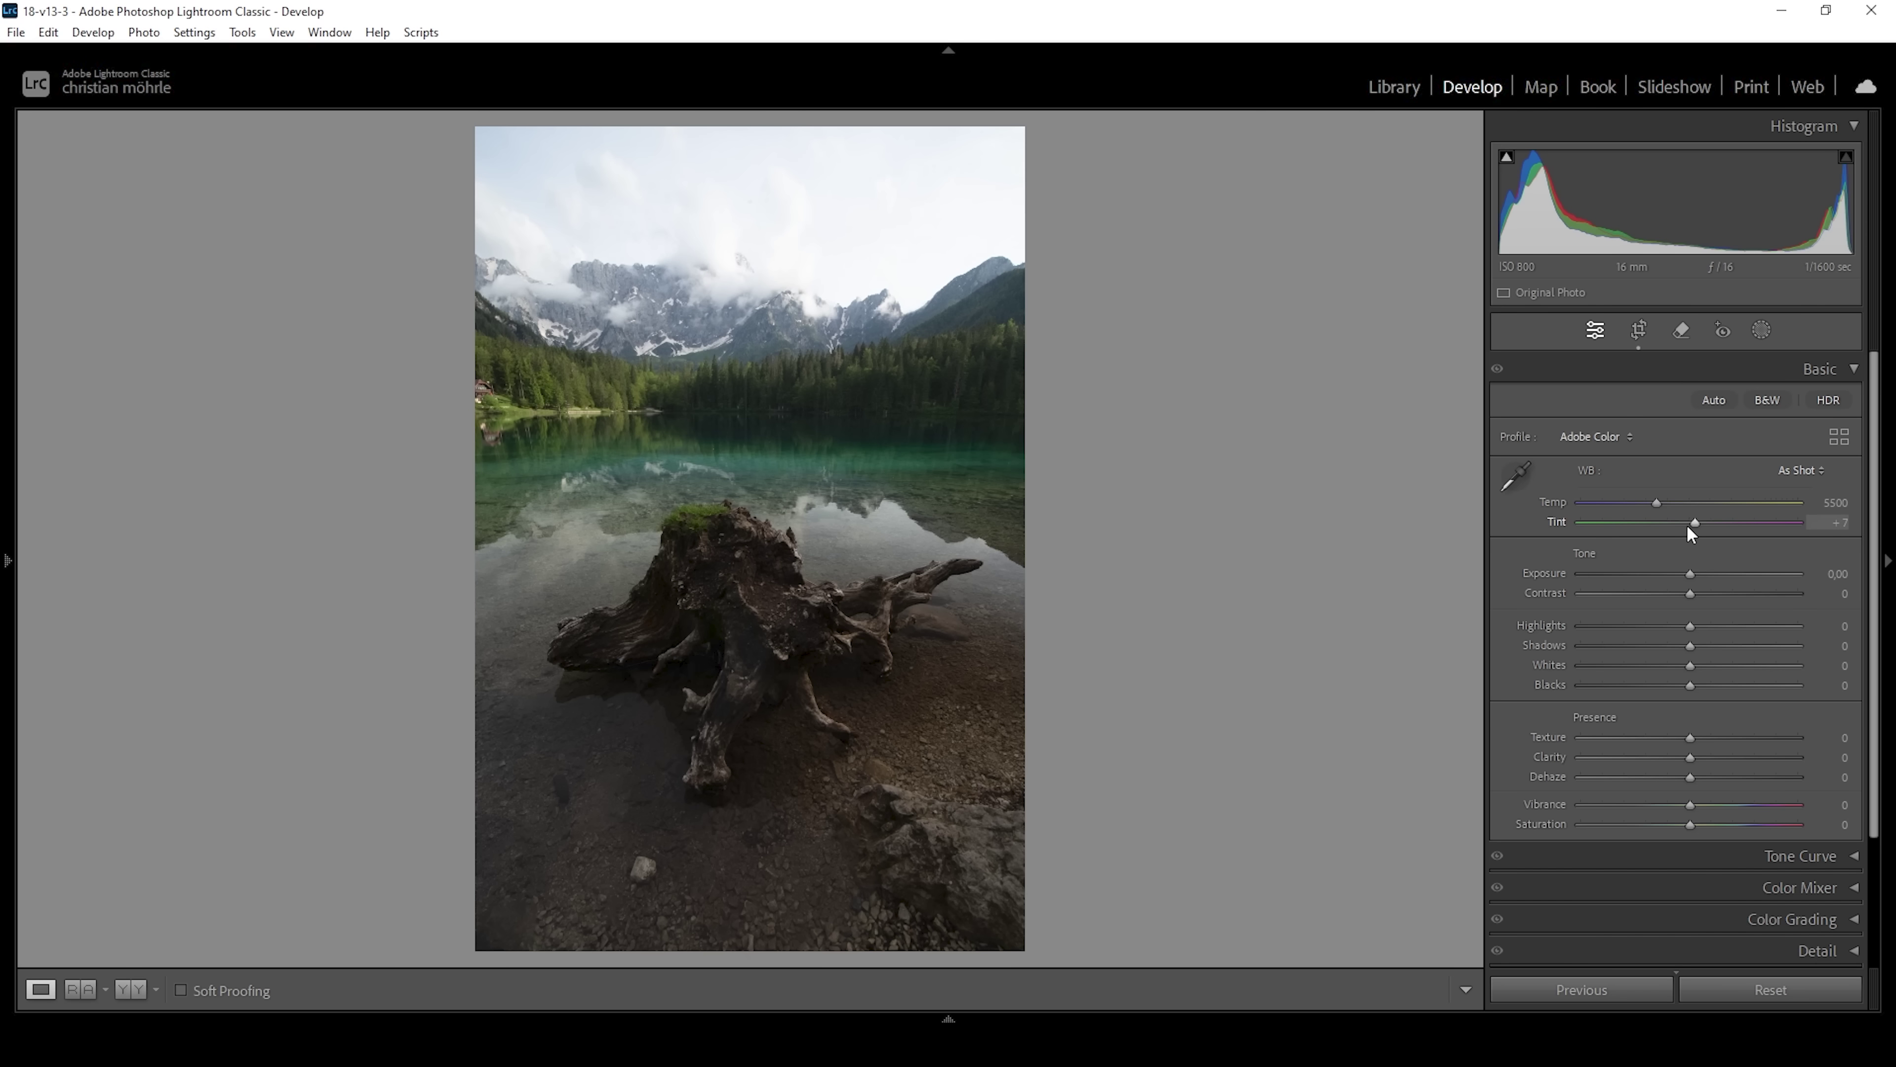
pyautogui.moveTo(1653, 501); pyautogui.dragTo(1671, 514)
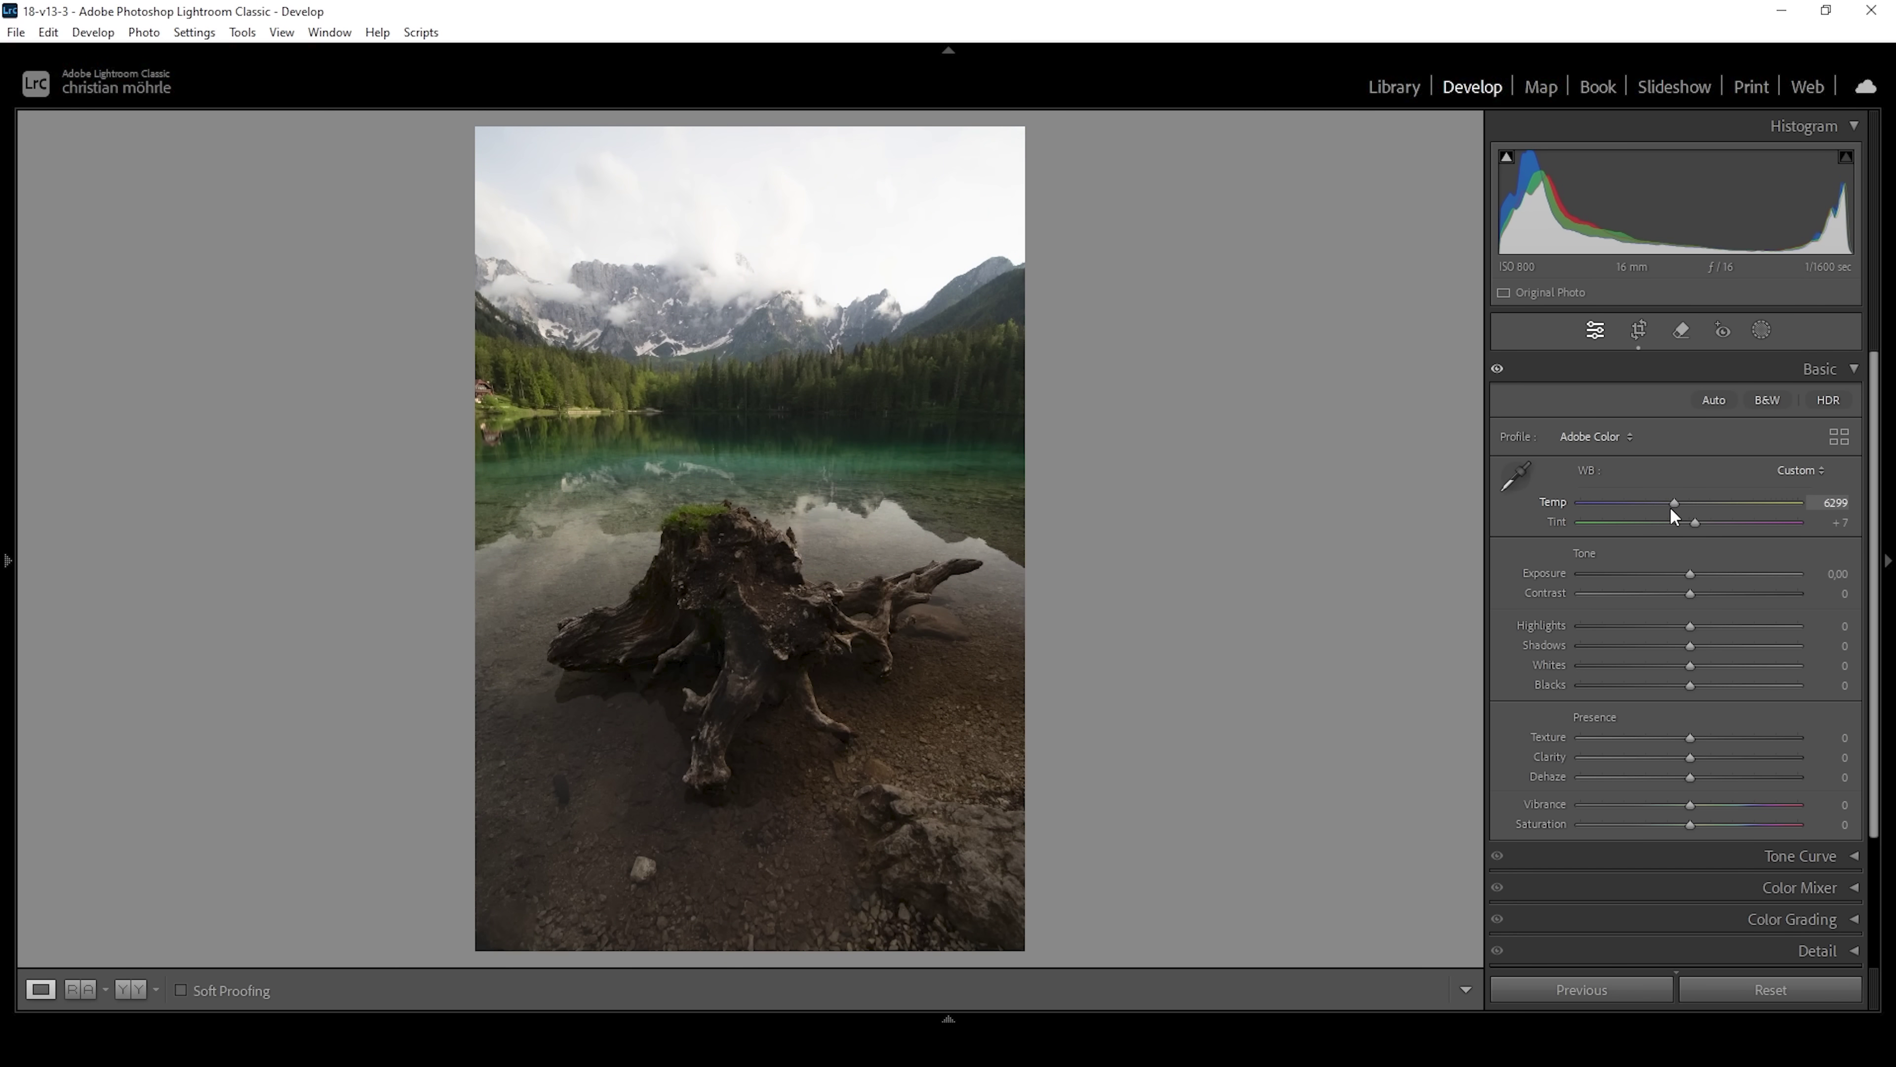
pyautogui.moveTo(1674, 507); pyautogui.dragTo(1676, 511)
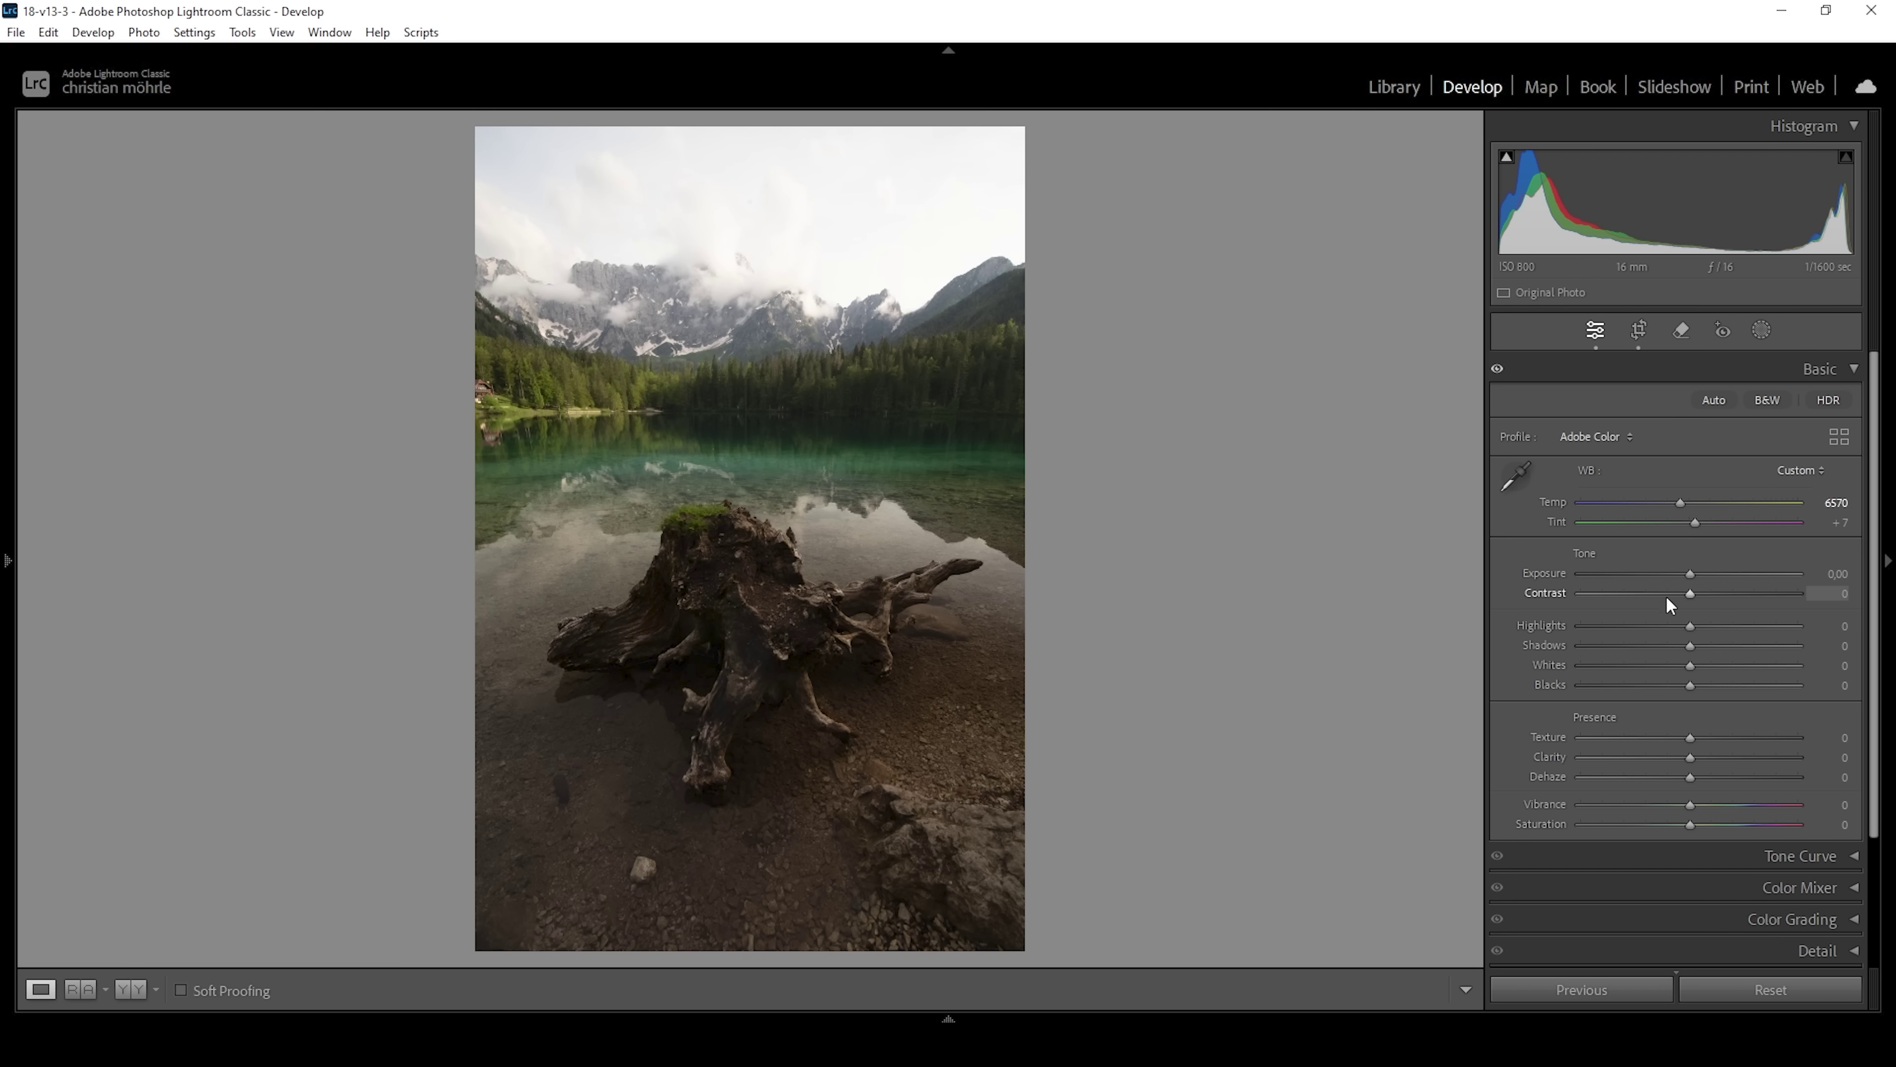
pyautogui.moveTo(1687, 576); pyautogui.dragTo(1676, 576)
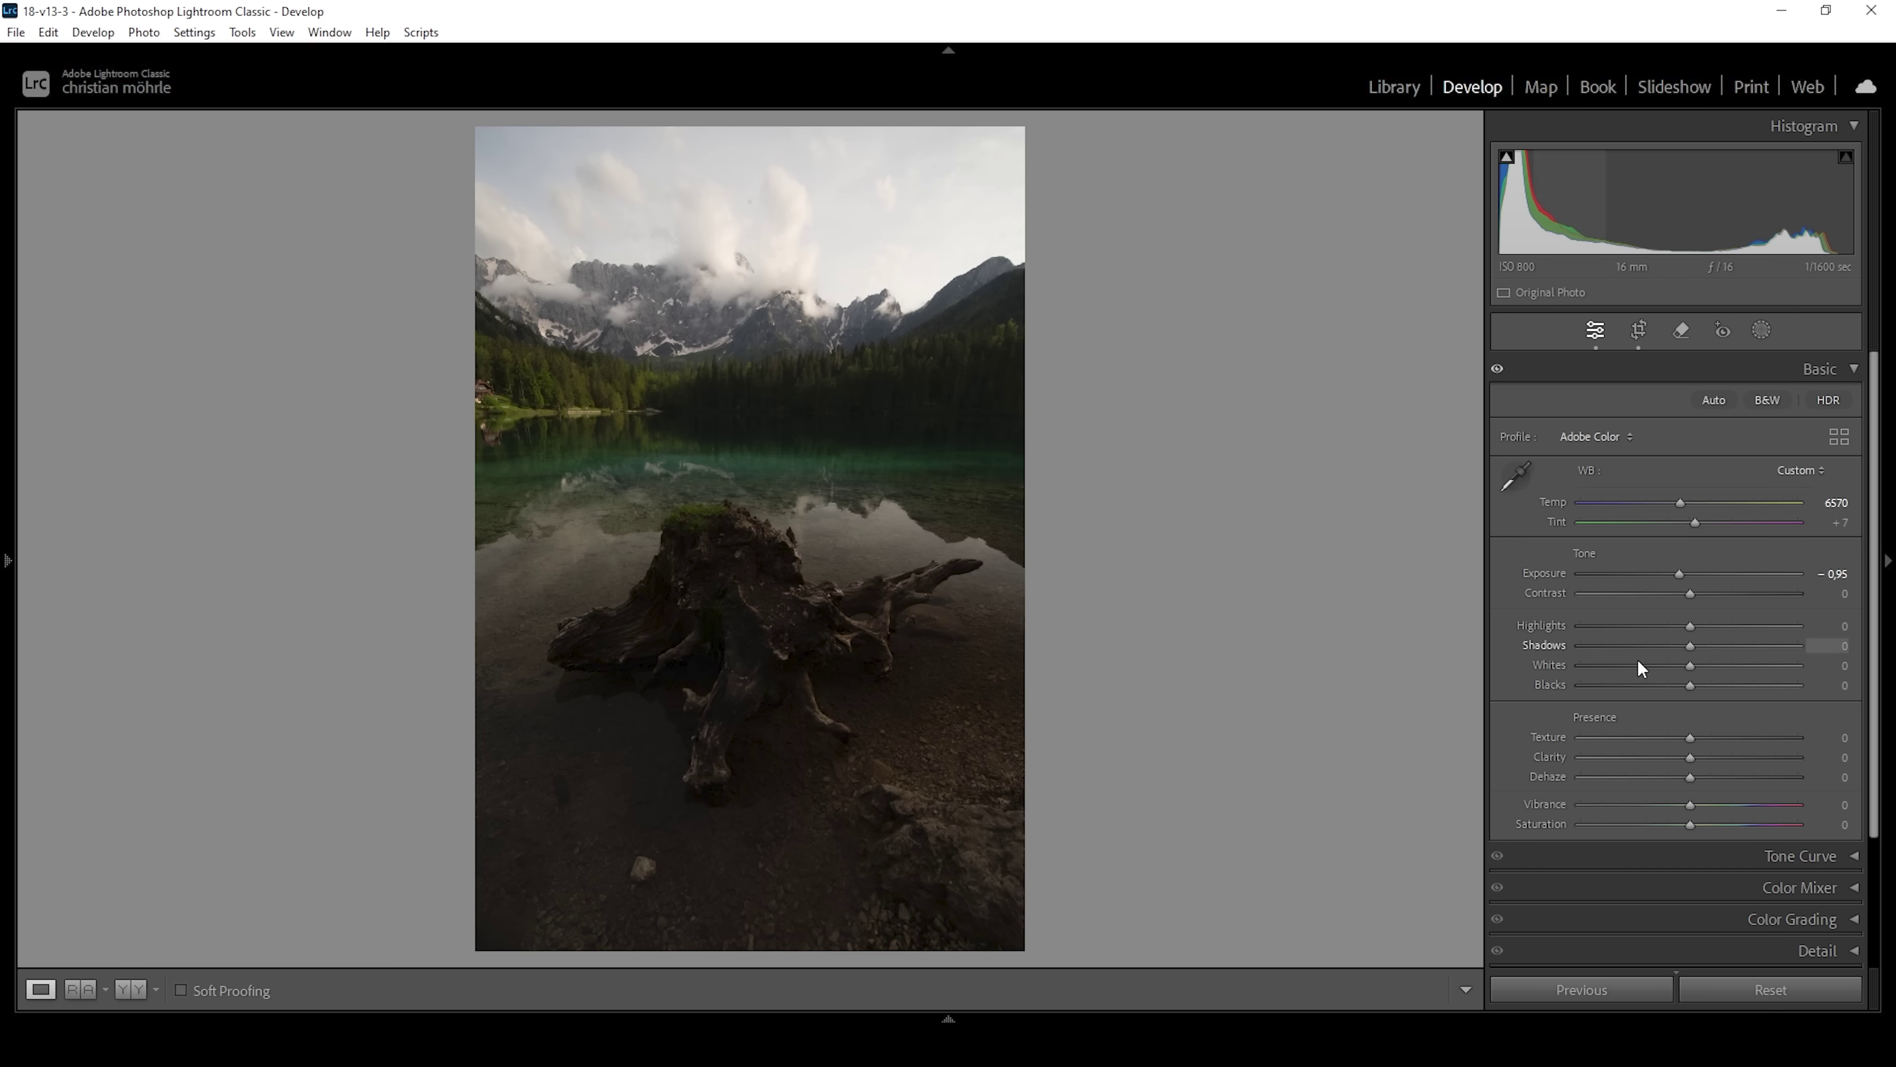
pyautogui.moveTo(1698, 643); pyautogui.dragTo(1744, 649)
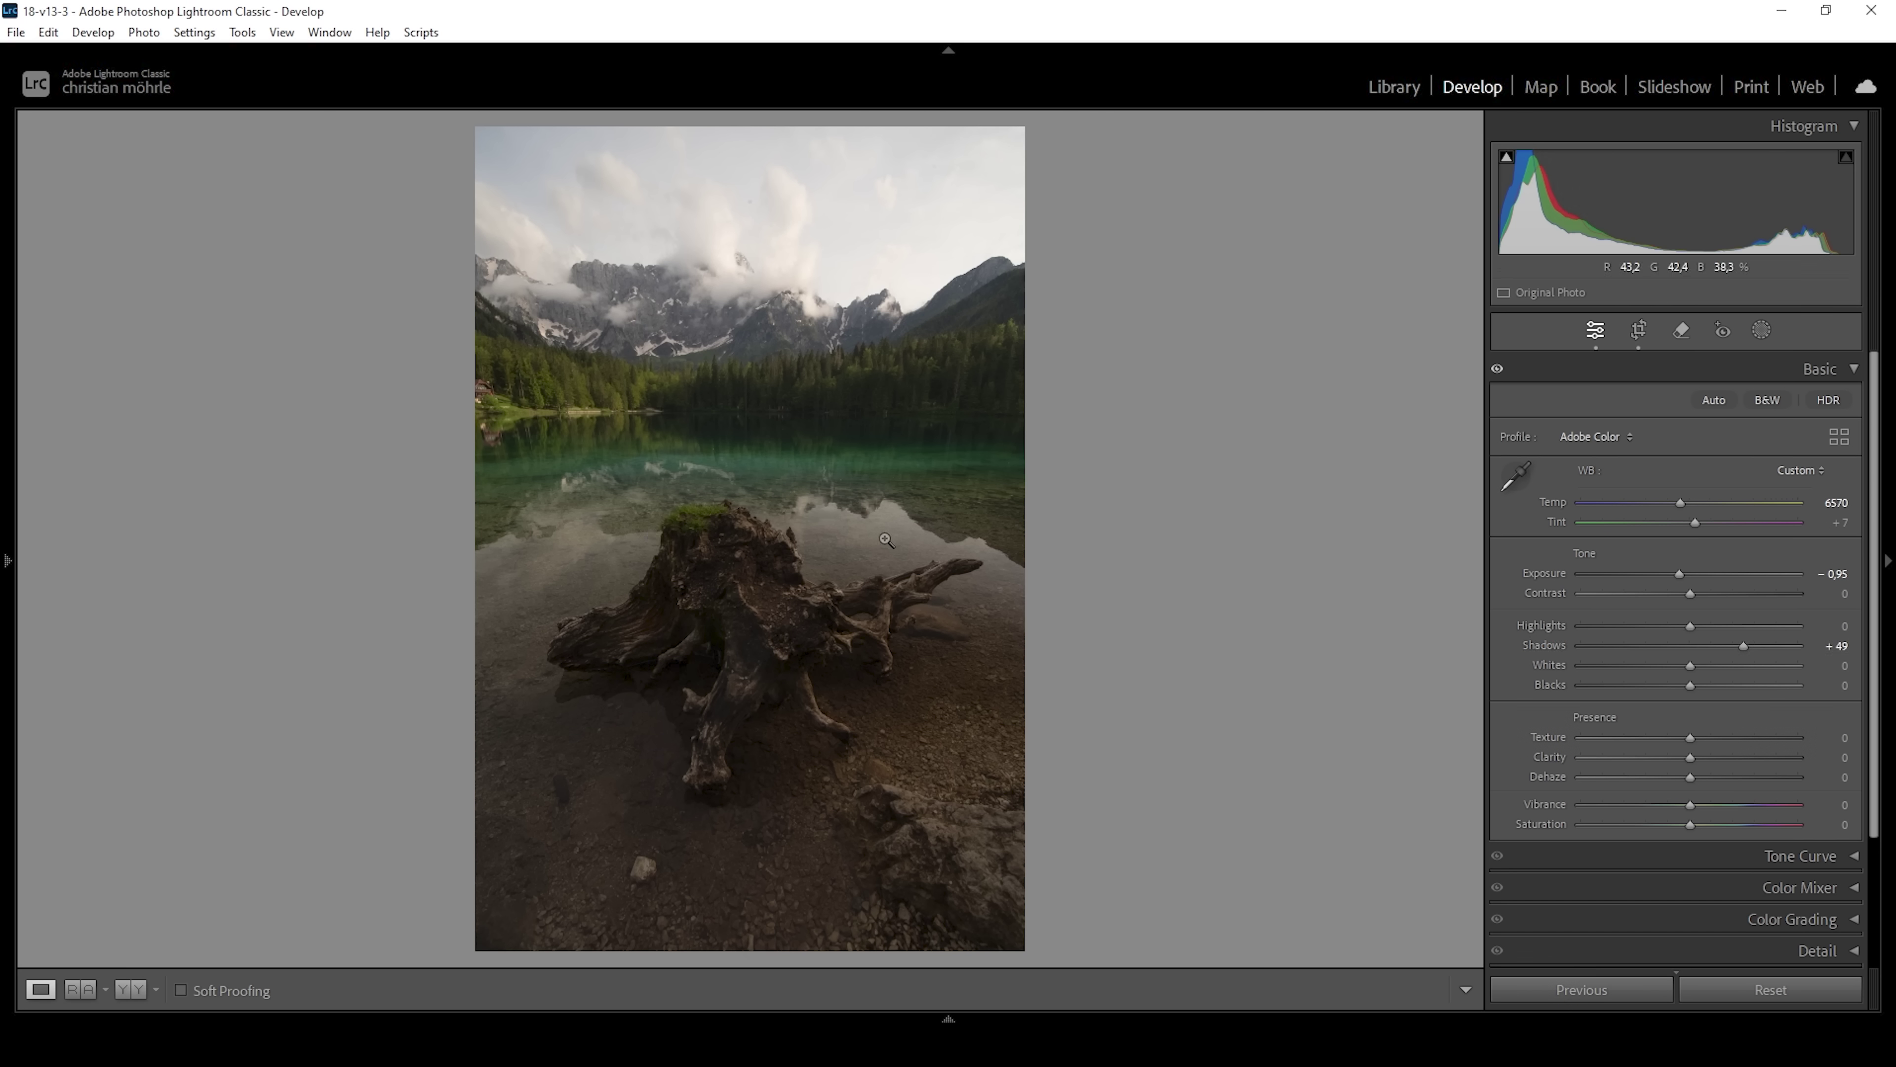
pyautogui.moveTo(1505, 163)
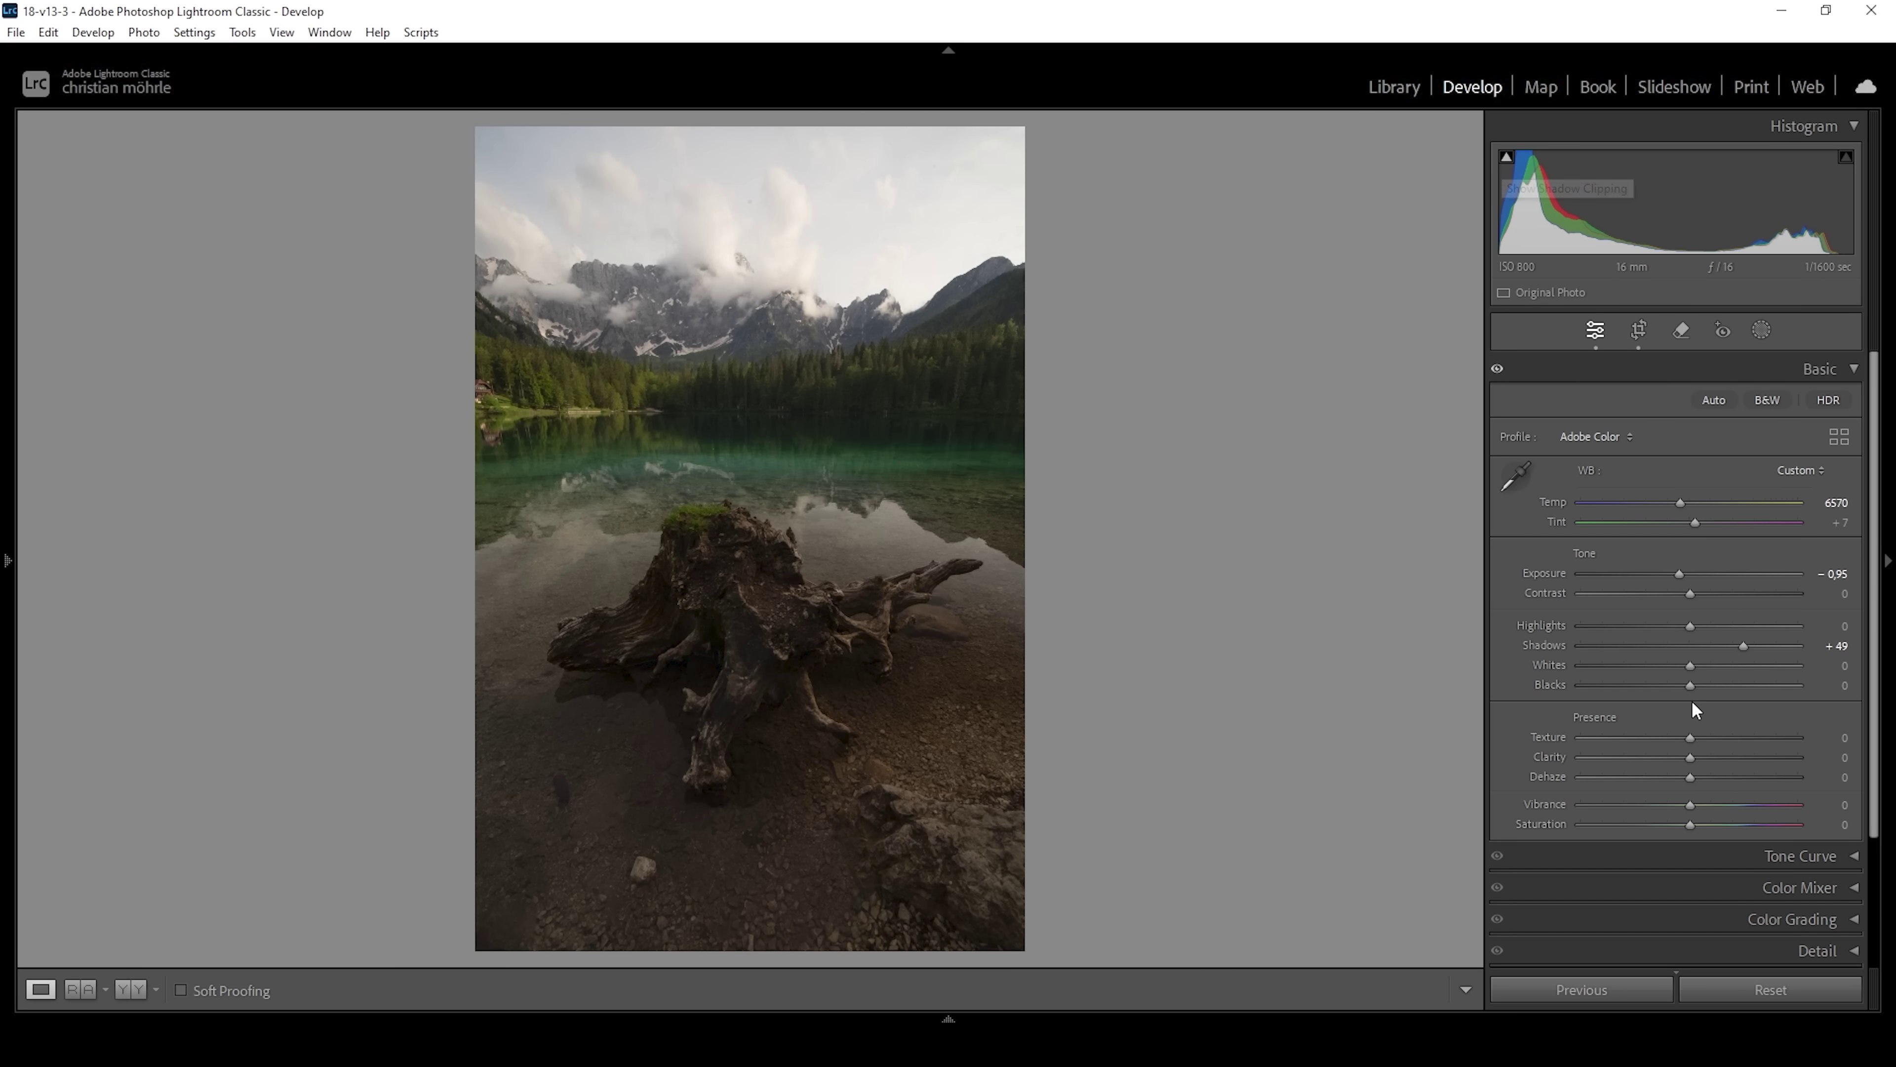
# Raise Blacks and Whites to +33; set Texture +10, Clarity +7, Dehaze -4 and Vibrance +20.
pyautogui.moveTo(1692, 686); pyautogui.dragTo(1727, 690)
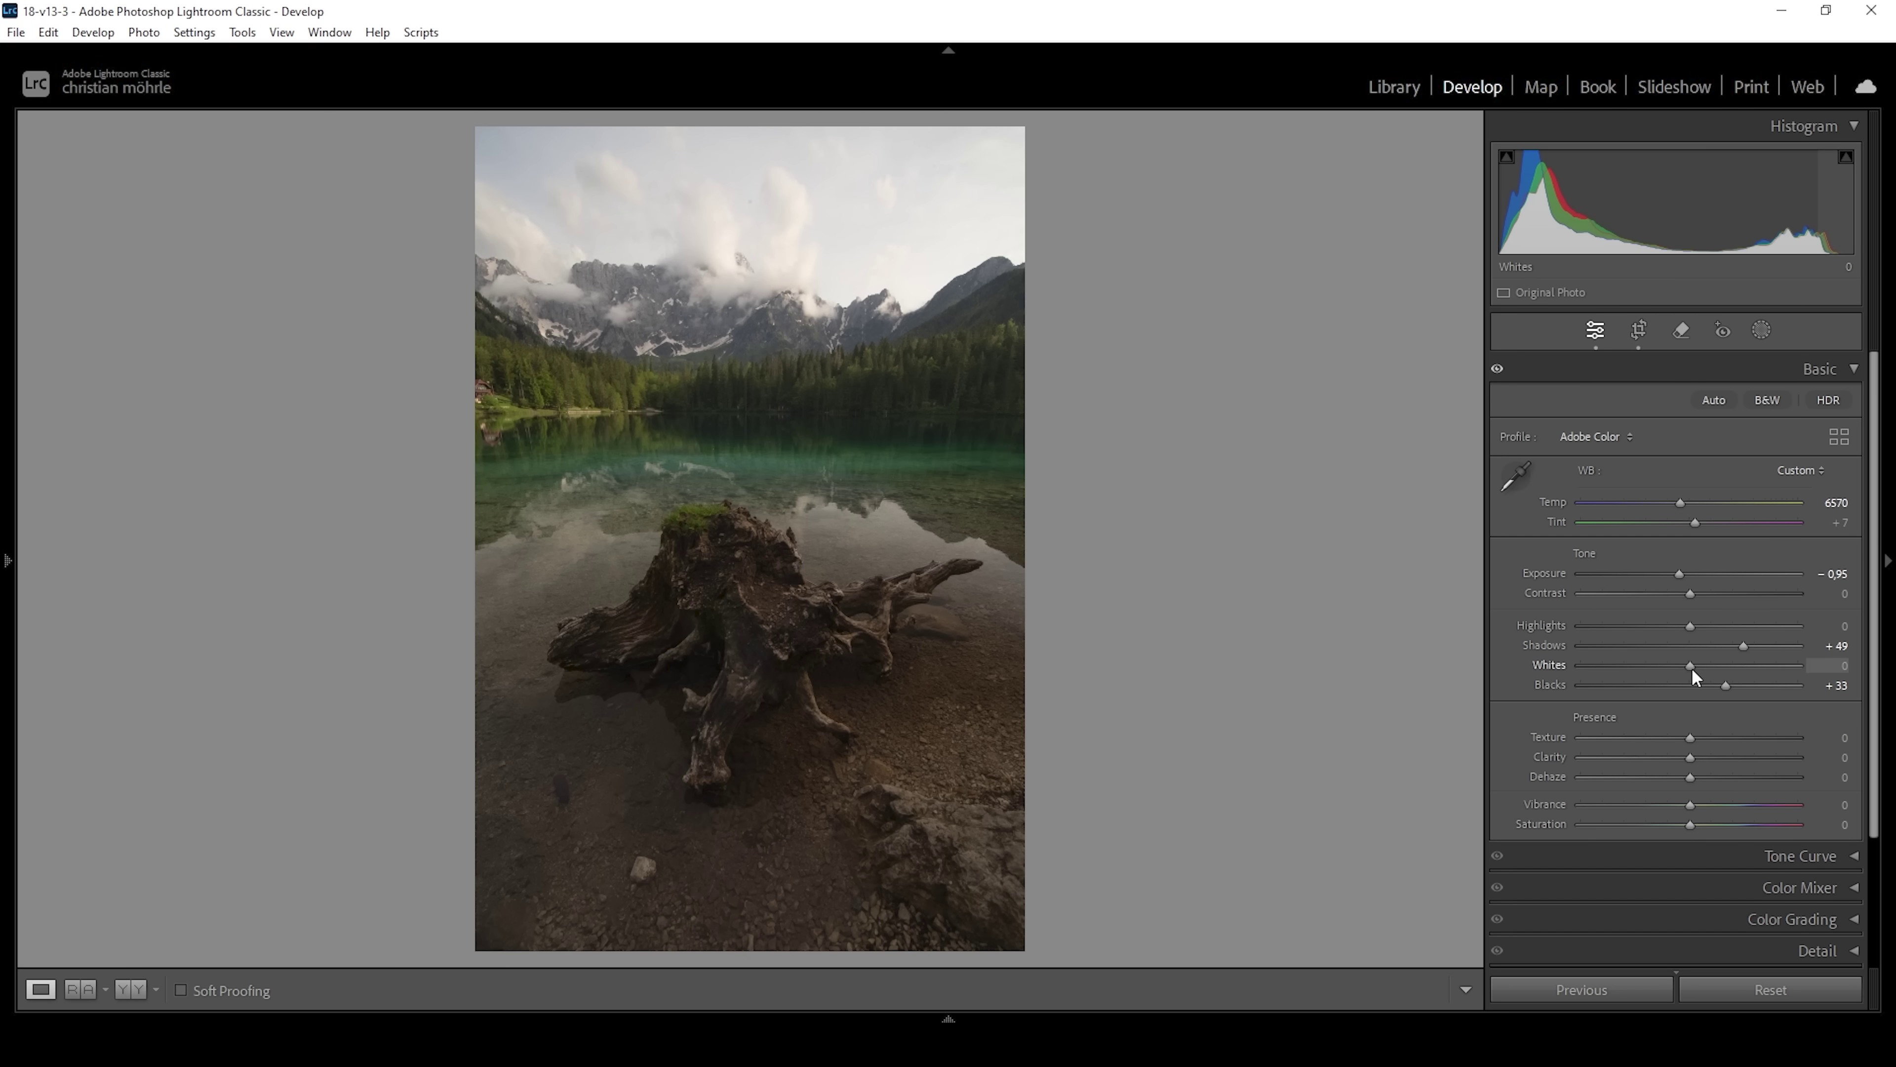
pyautogui.moveTo(1696, 668); pyautogui.dragTo(1726, 672)
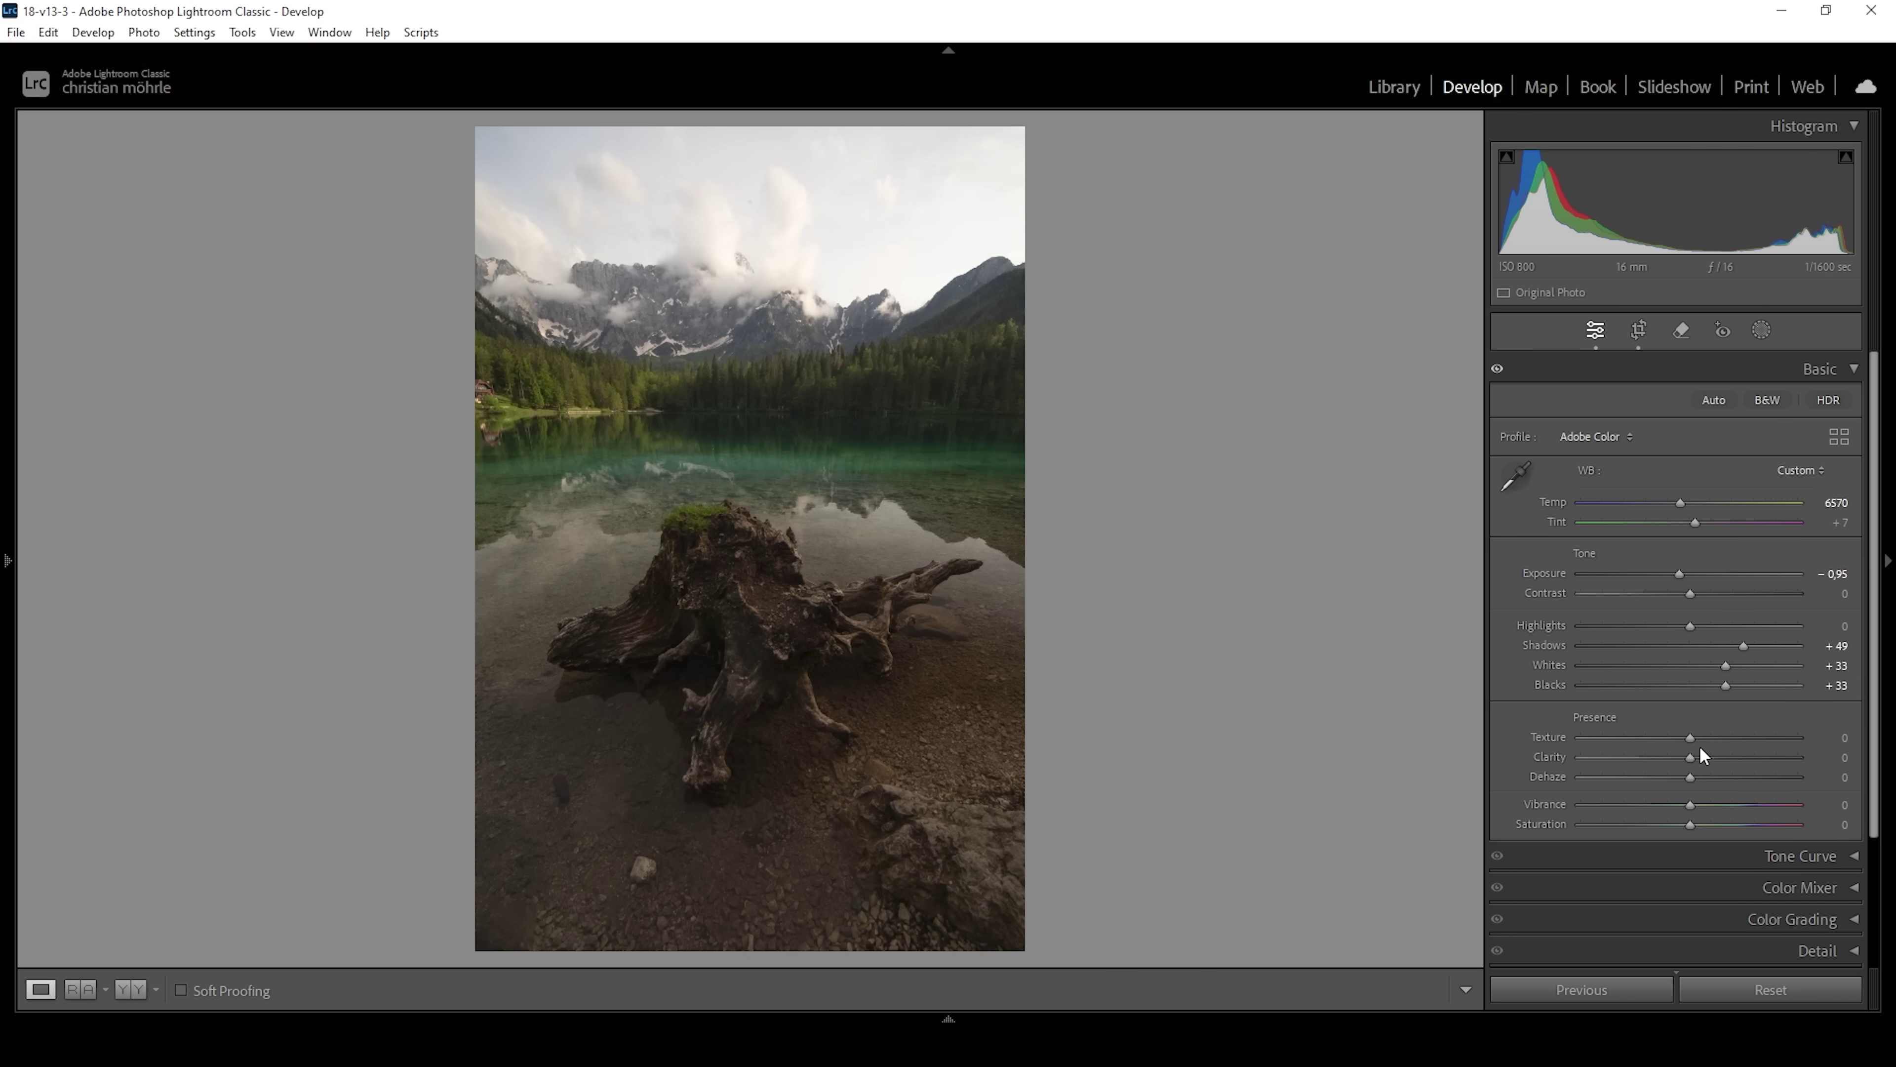
pyautogui.moveTo(1691, 738); pyautogui.dragTo(1701, 741)
pyautogui.moveTo(1694, 764); pyautogui.dragTo(1696, 765)
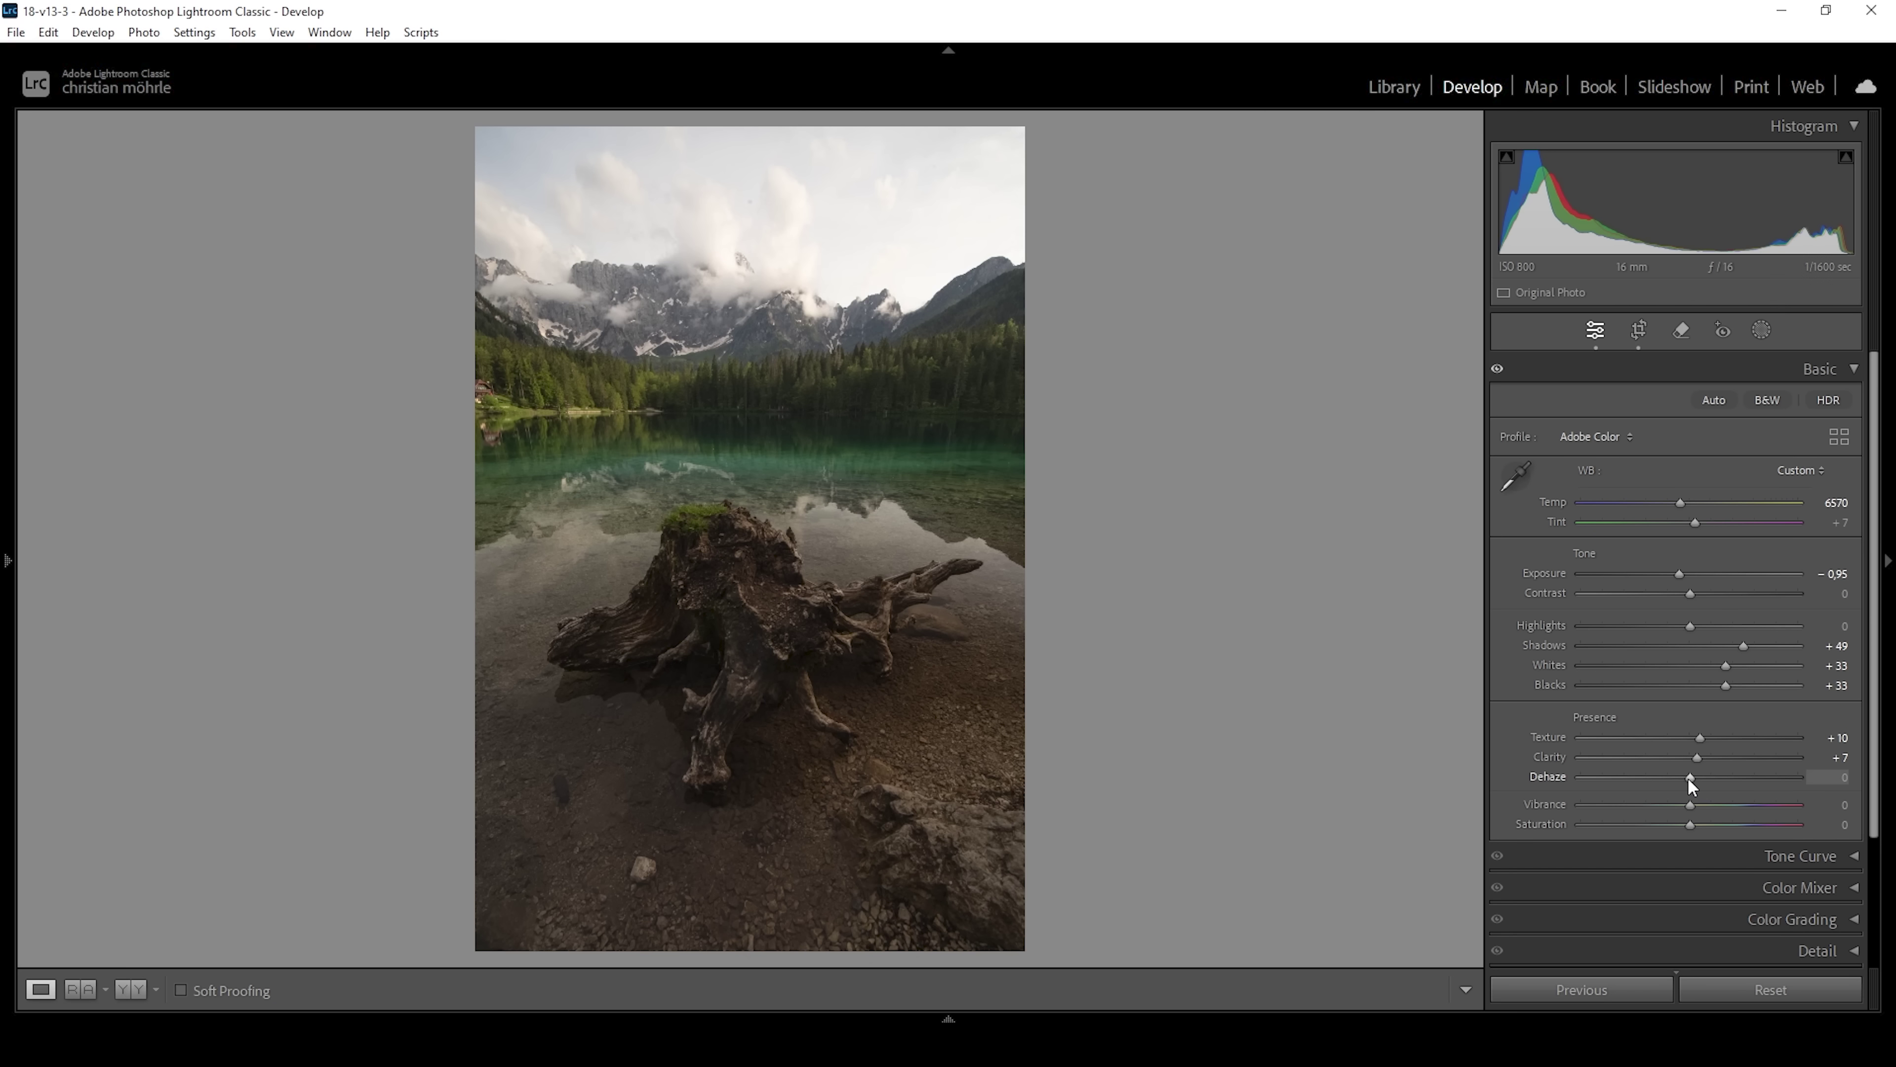
pyautogui.moveTo(1686, 780); pyautogui.dragTo(1683, 780)
pyautogui.moveTo(1702, 804); pyautogui.dragTo(1712, 806)
# Compare the edit in Before/After view, return to Loupe view, and bring up Masking.
pyautogui.click(131, 990)
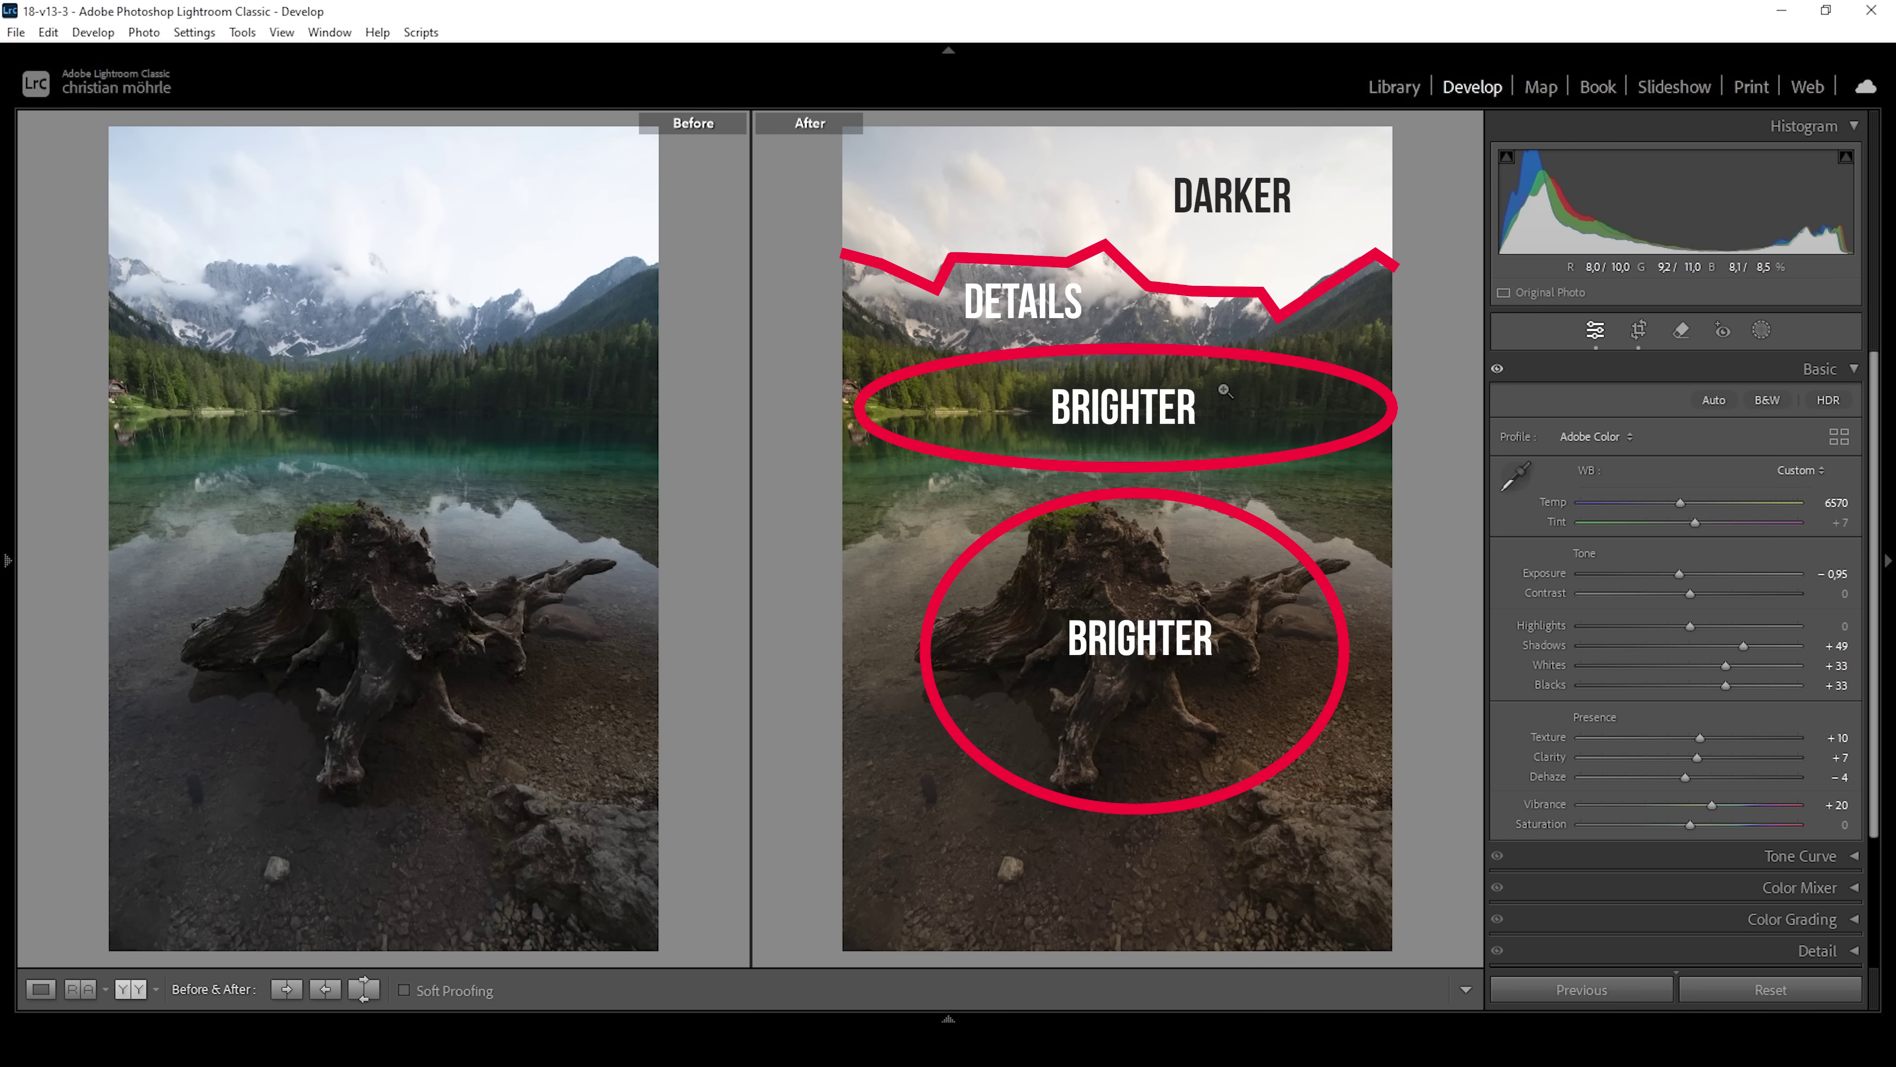
pyautogui.click(33, 991)
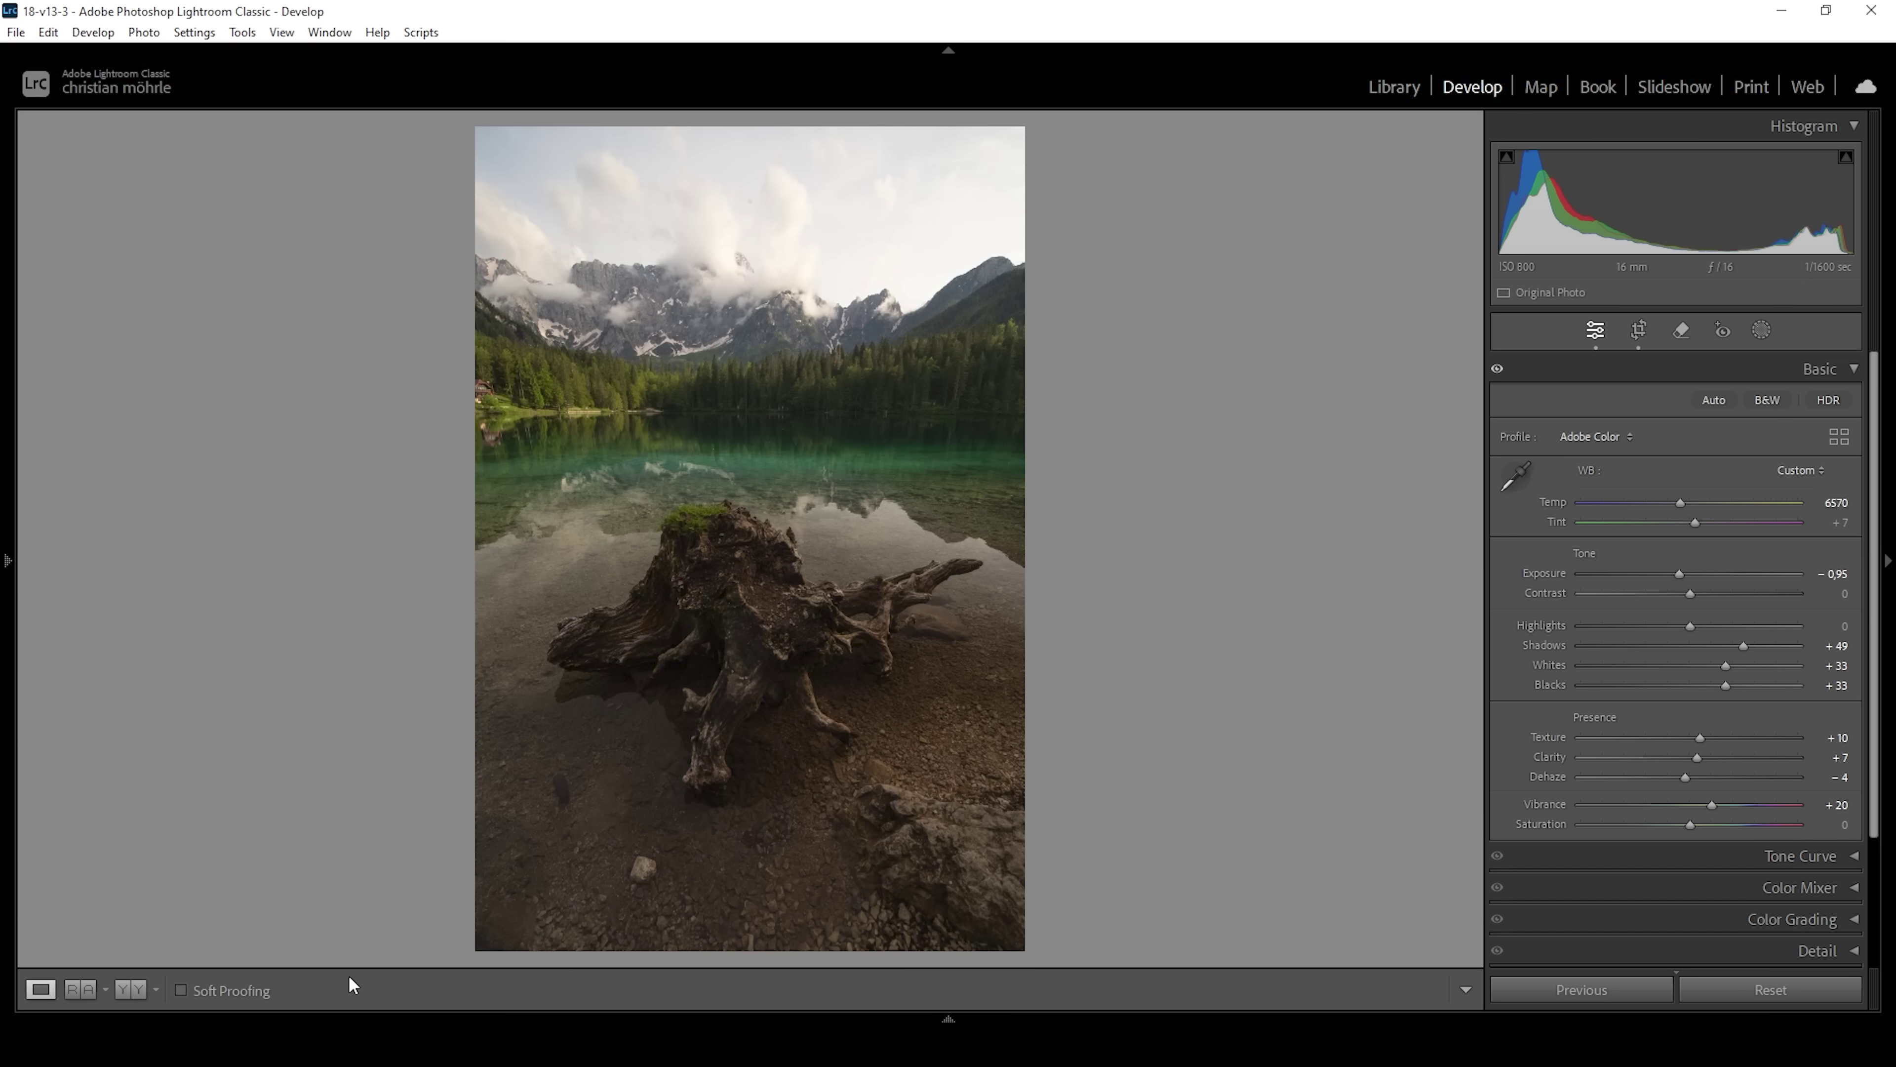
pyautogui.click(1762, 330)
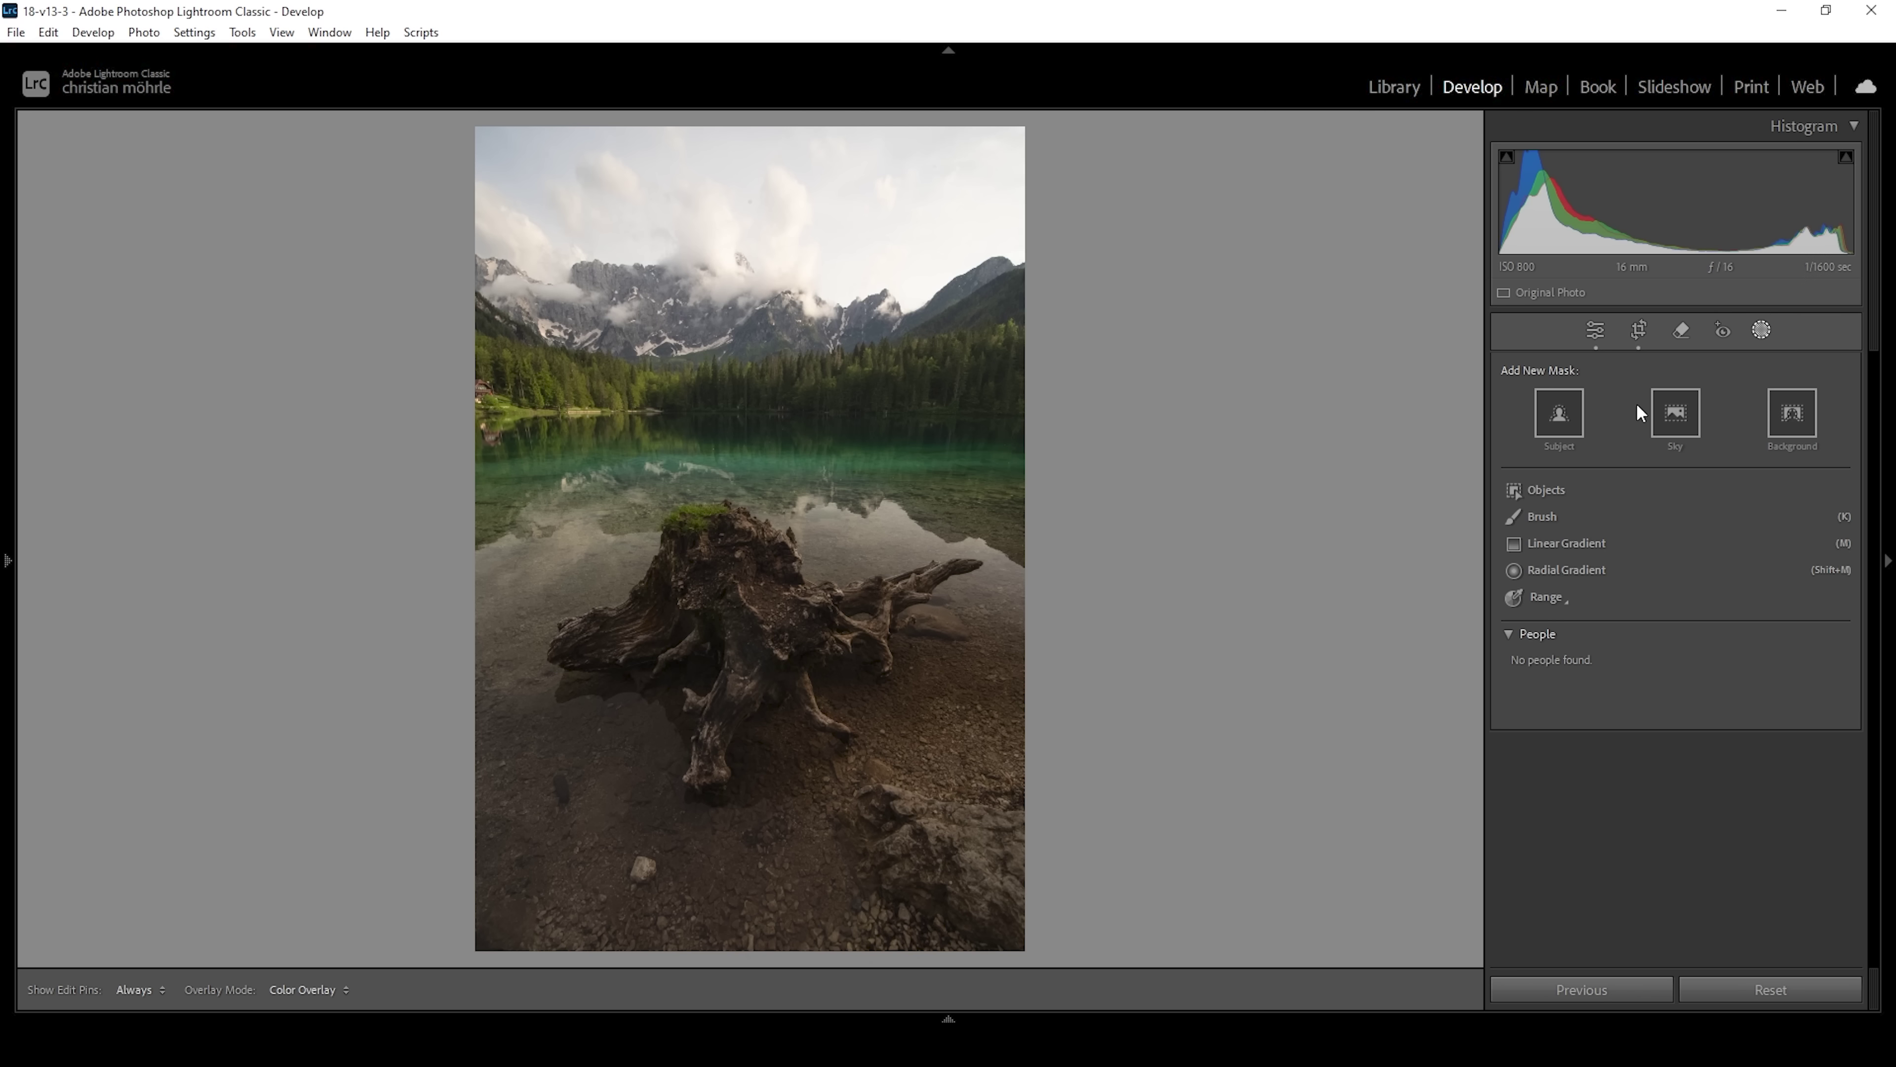
# Draw a linear gradient from the tree line to the stump with Whites 46, Exposure 0.60 and Clarity 14.
pyautogui.click(1584, 538)
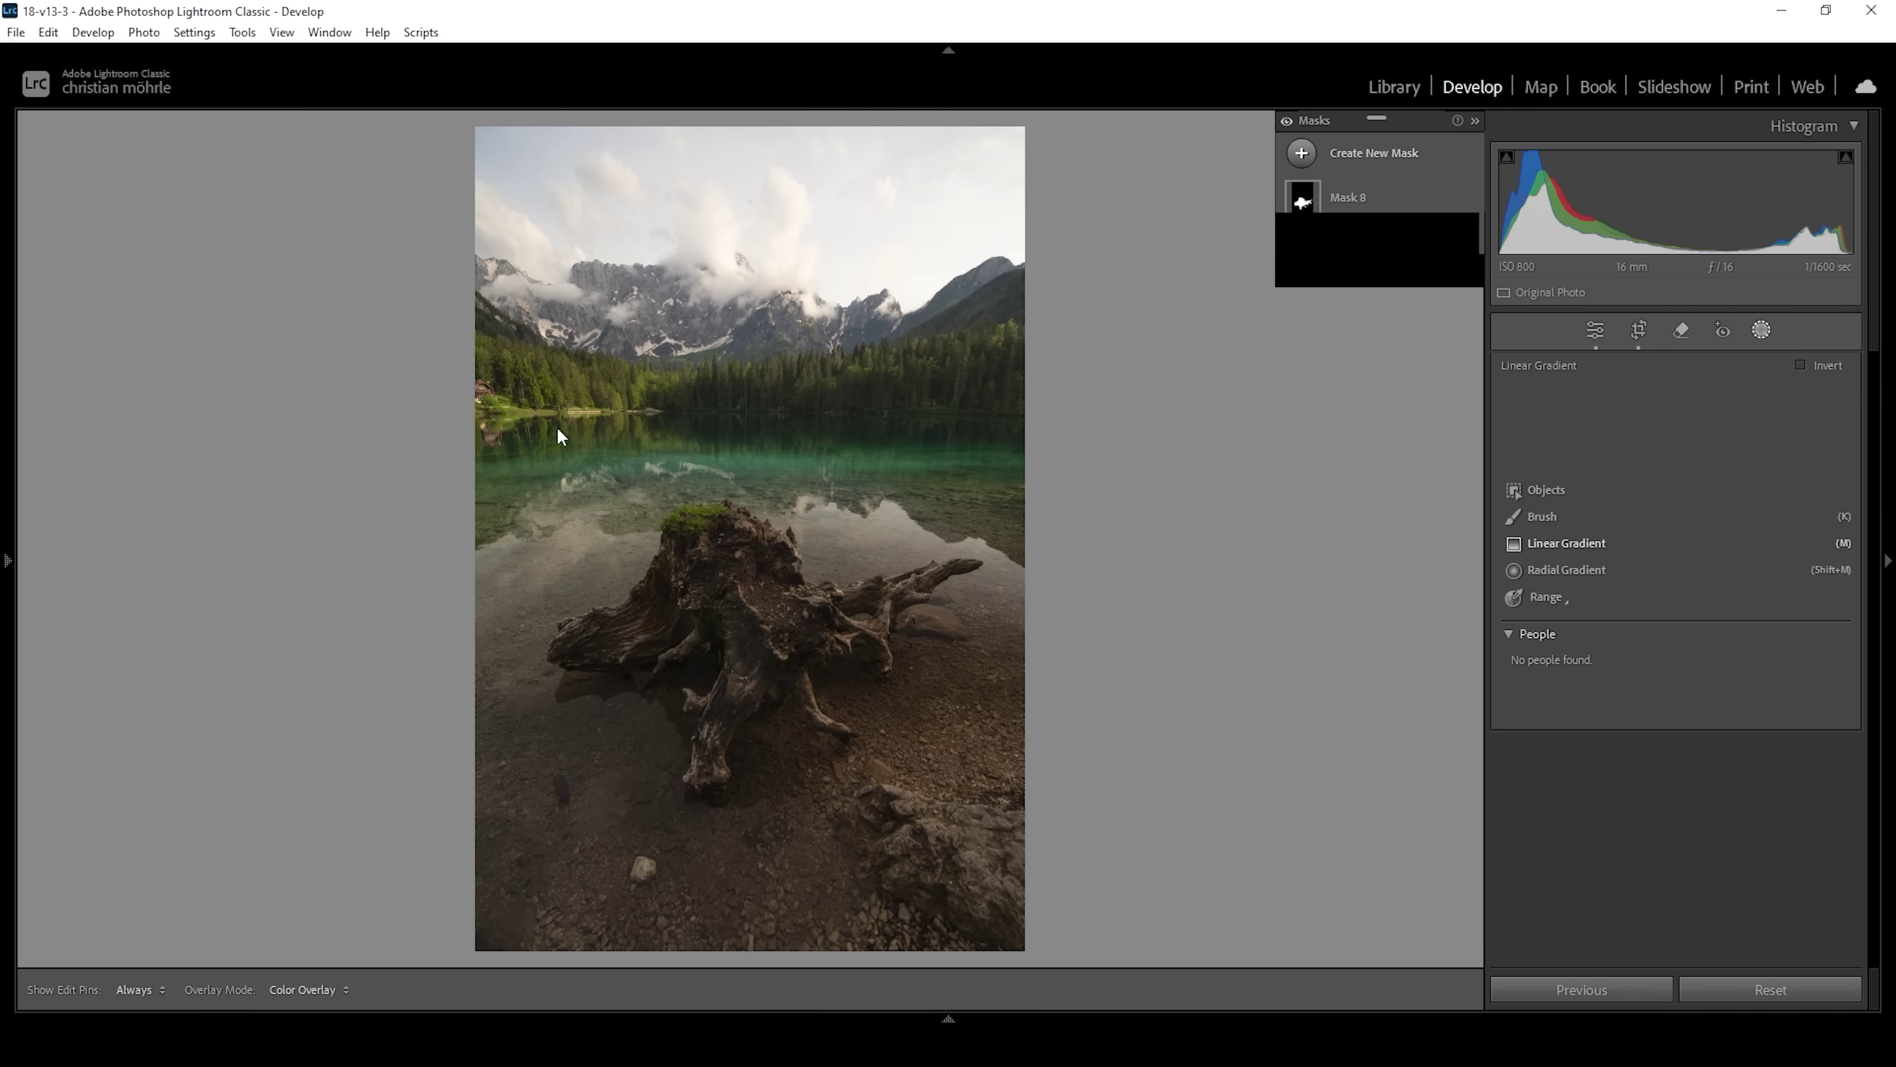
pyautogui.moveTo(735, 402); pyautogui.dragTo(724, 517)
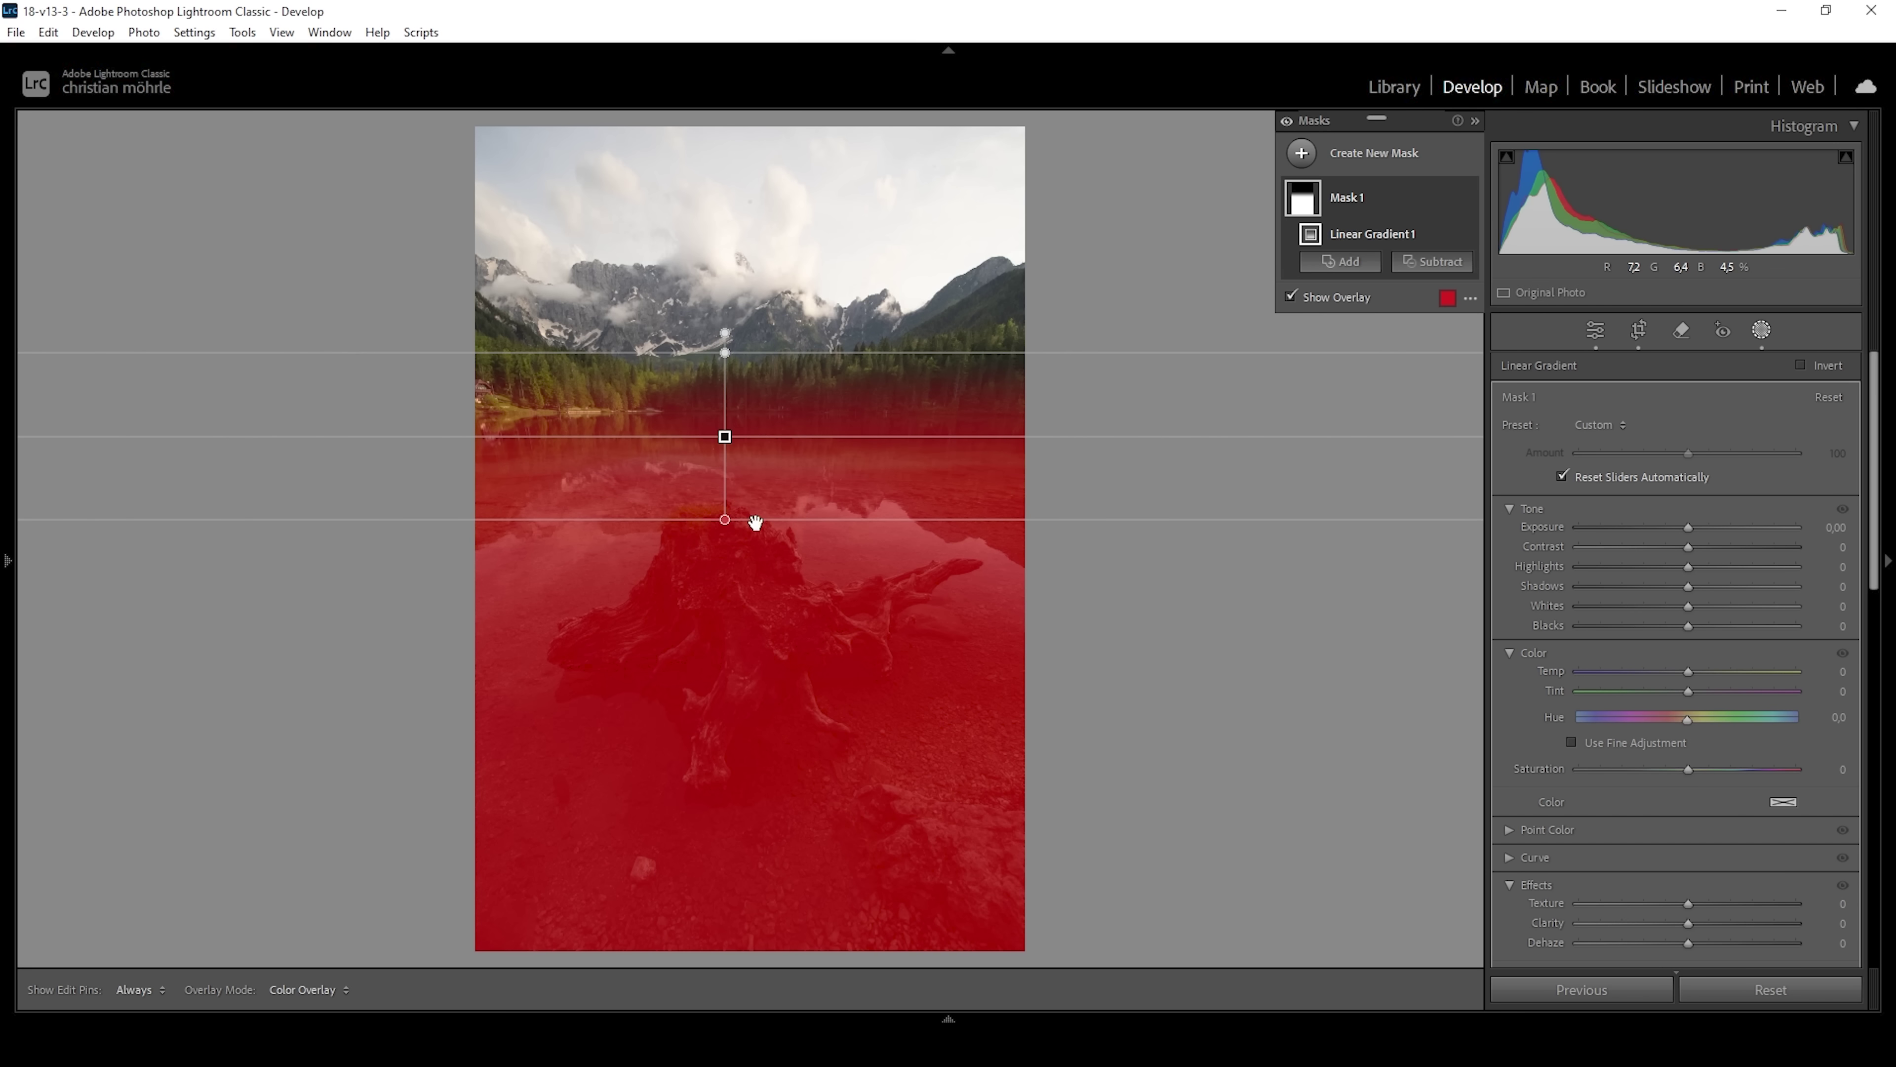
pyautogui.moveTo(1711, 608)
pyautogui.mouseDown()
pyautogui.moveTo(1690, 605)
pyautogui.moveTo(1741, 604)
pyautogui.mouseUp()
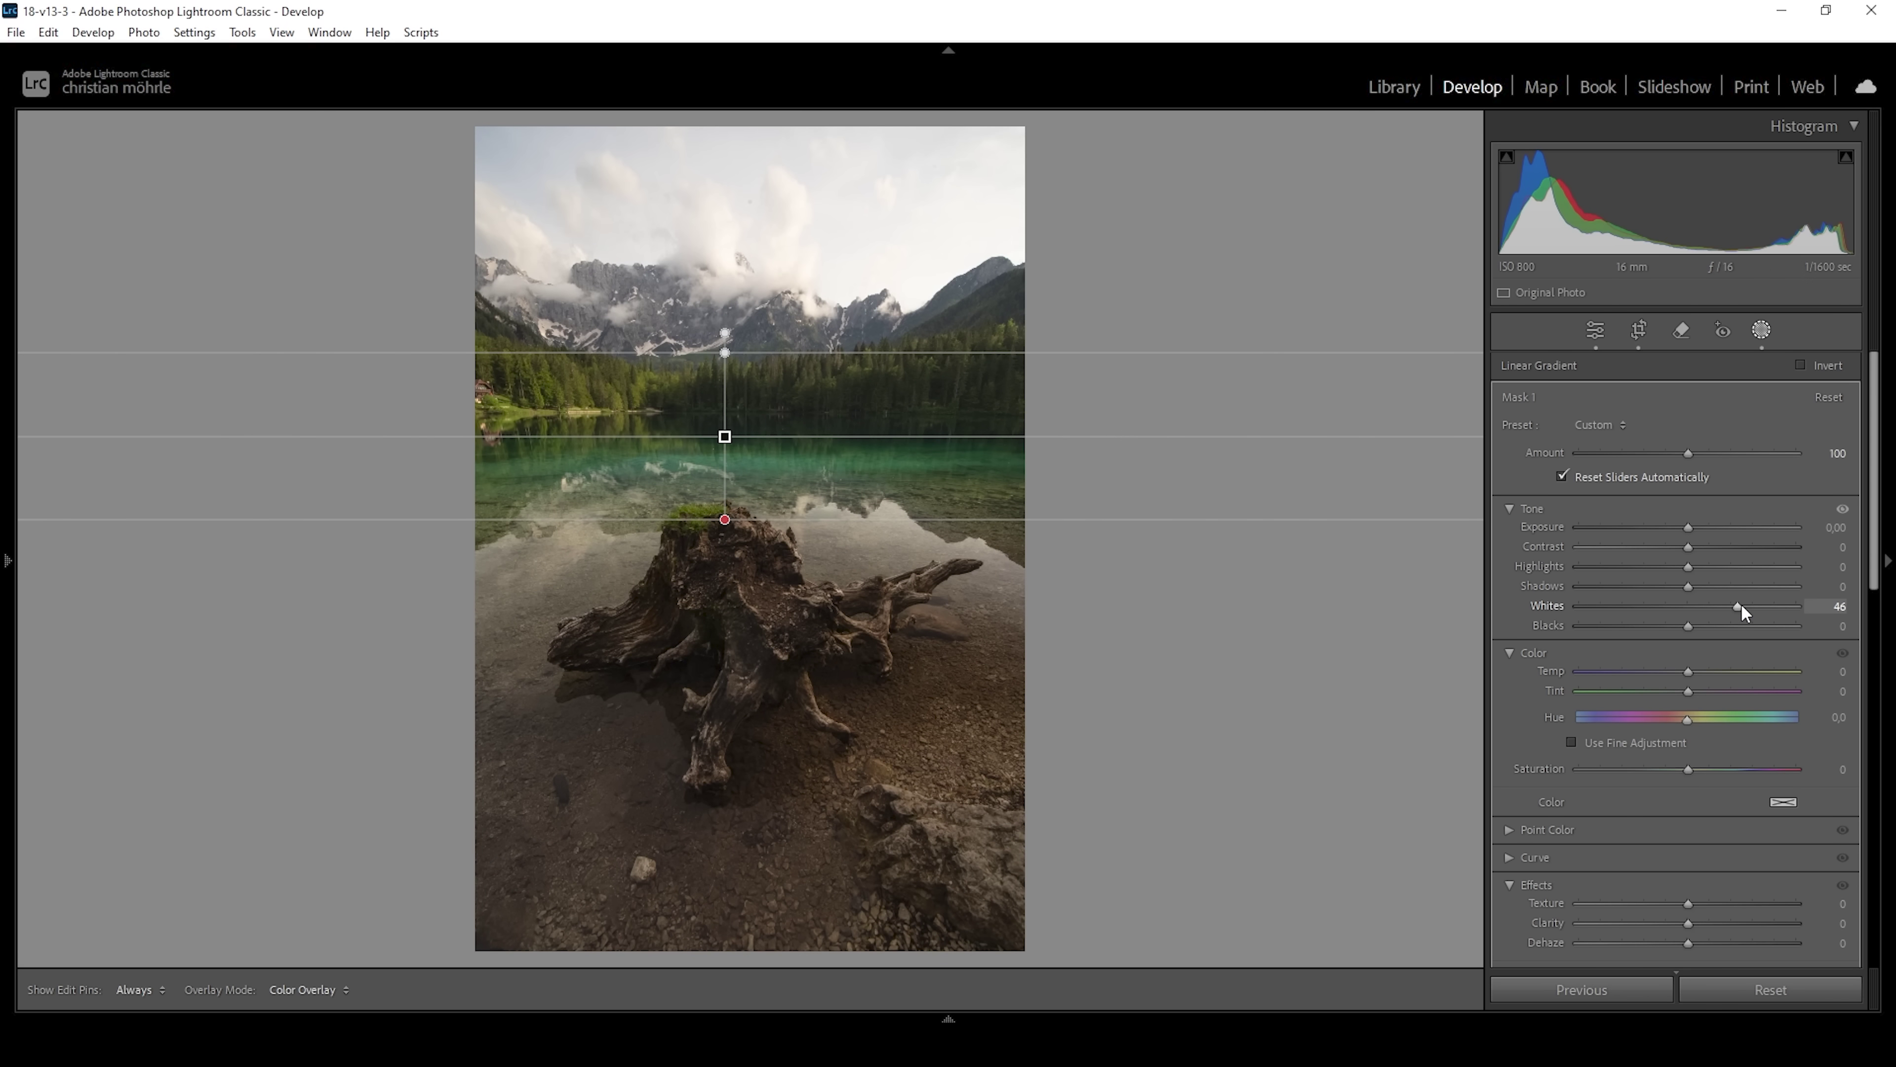
pyautogui.moveTo(1686, 528); pyautogui.dragTo(1699, 537)
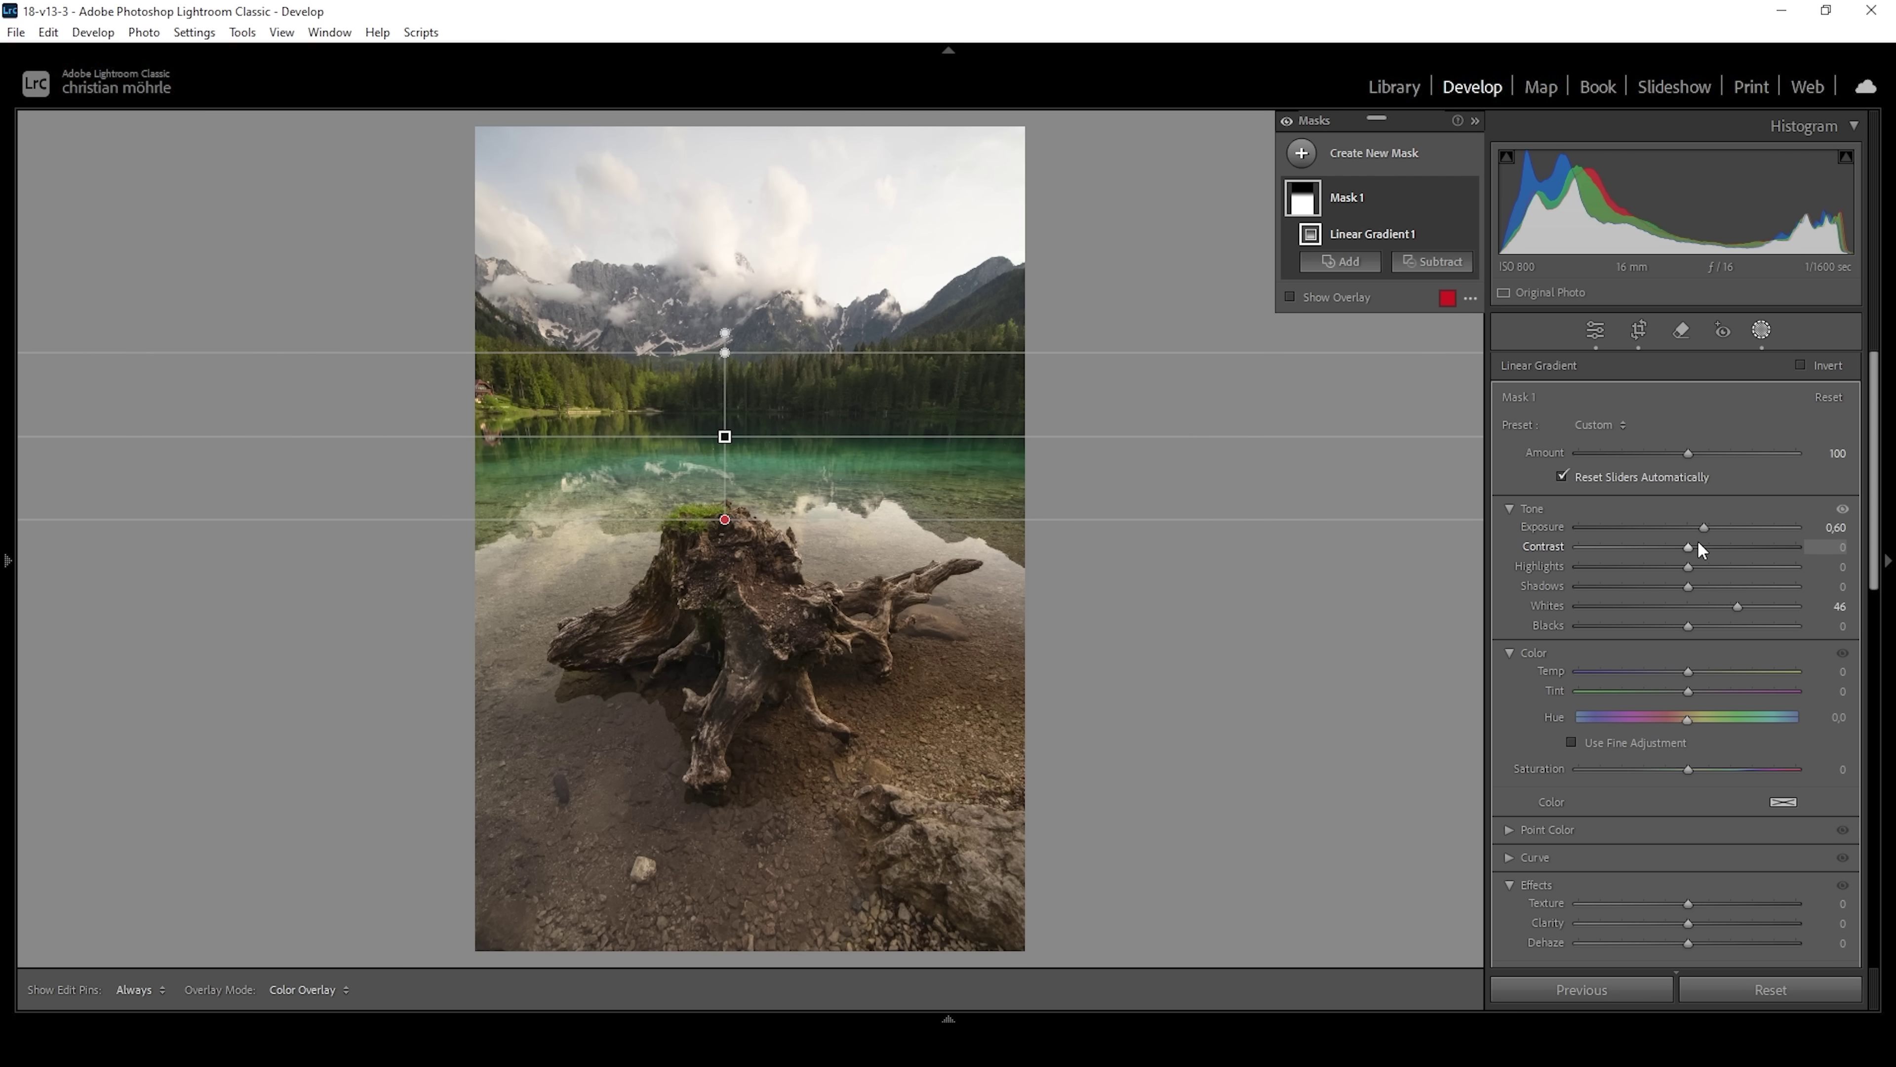
pyautogui.scroll(-5, 1769, 745)
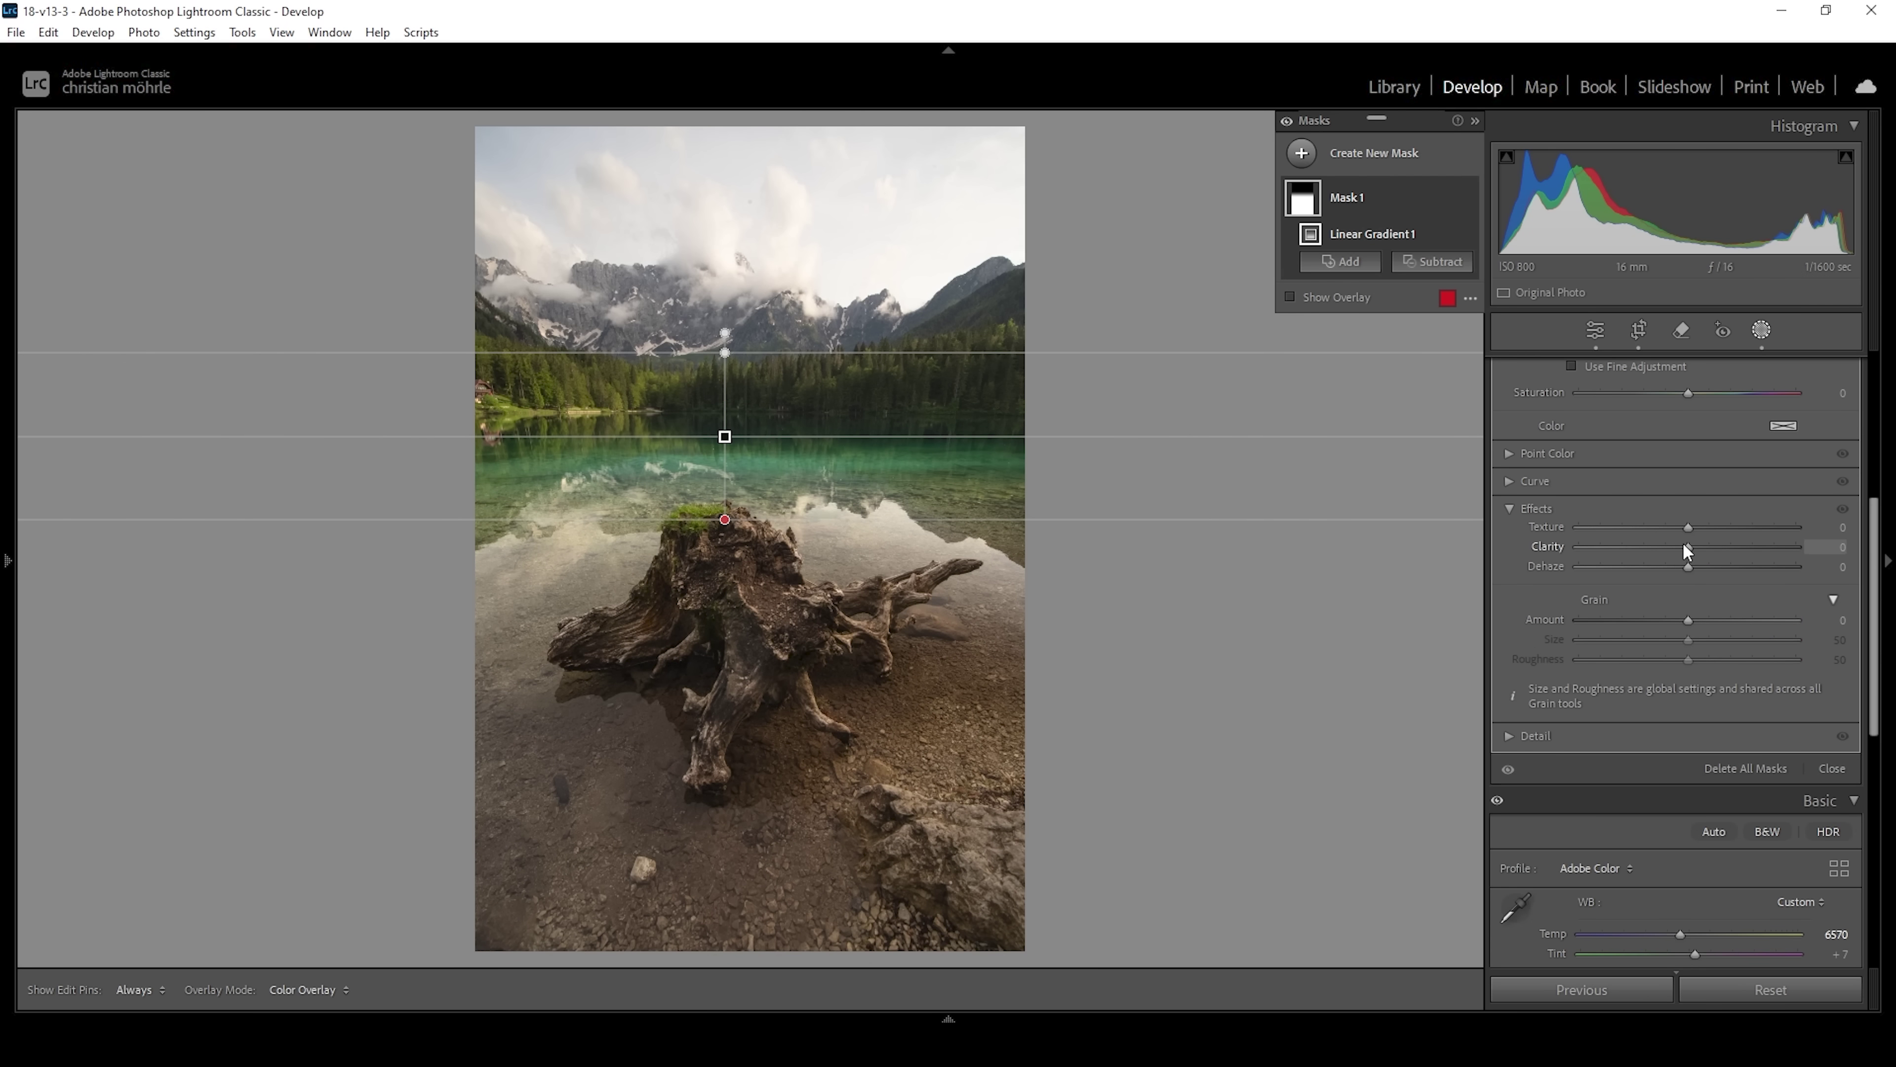
pyautogui.moveTo(1689, 543); pyautogui.dragTo(1697, 543)
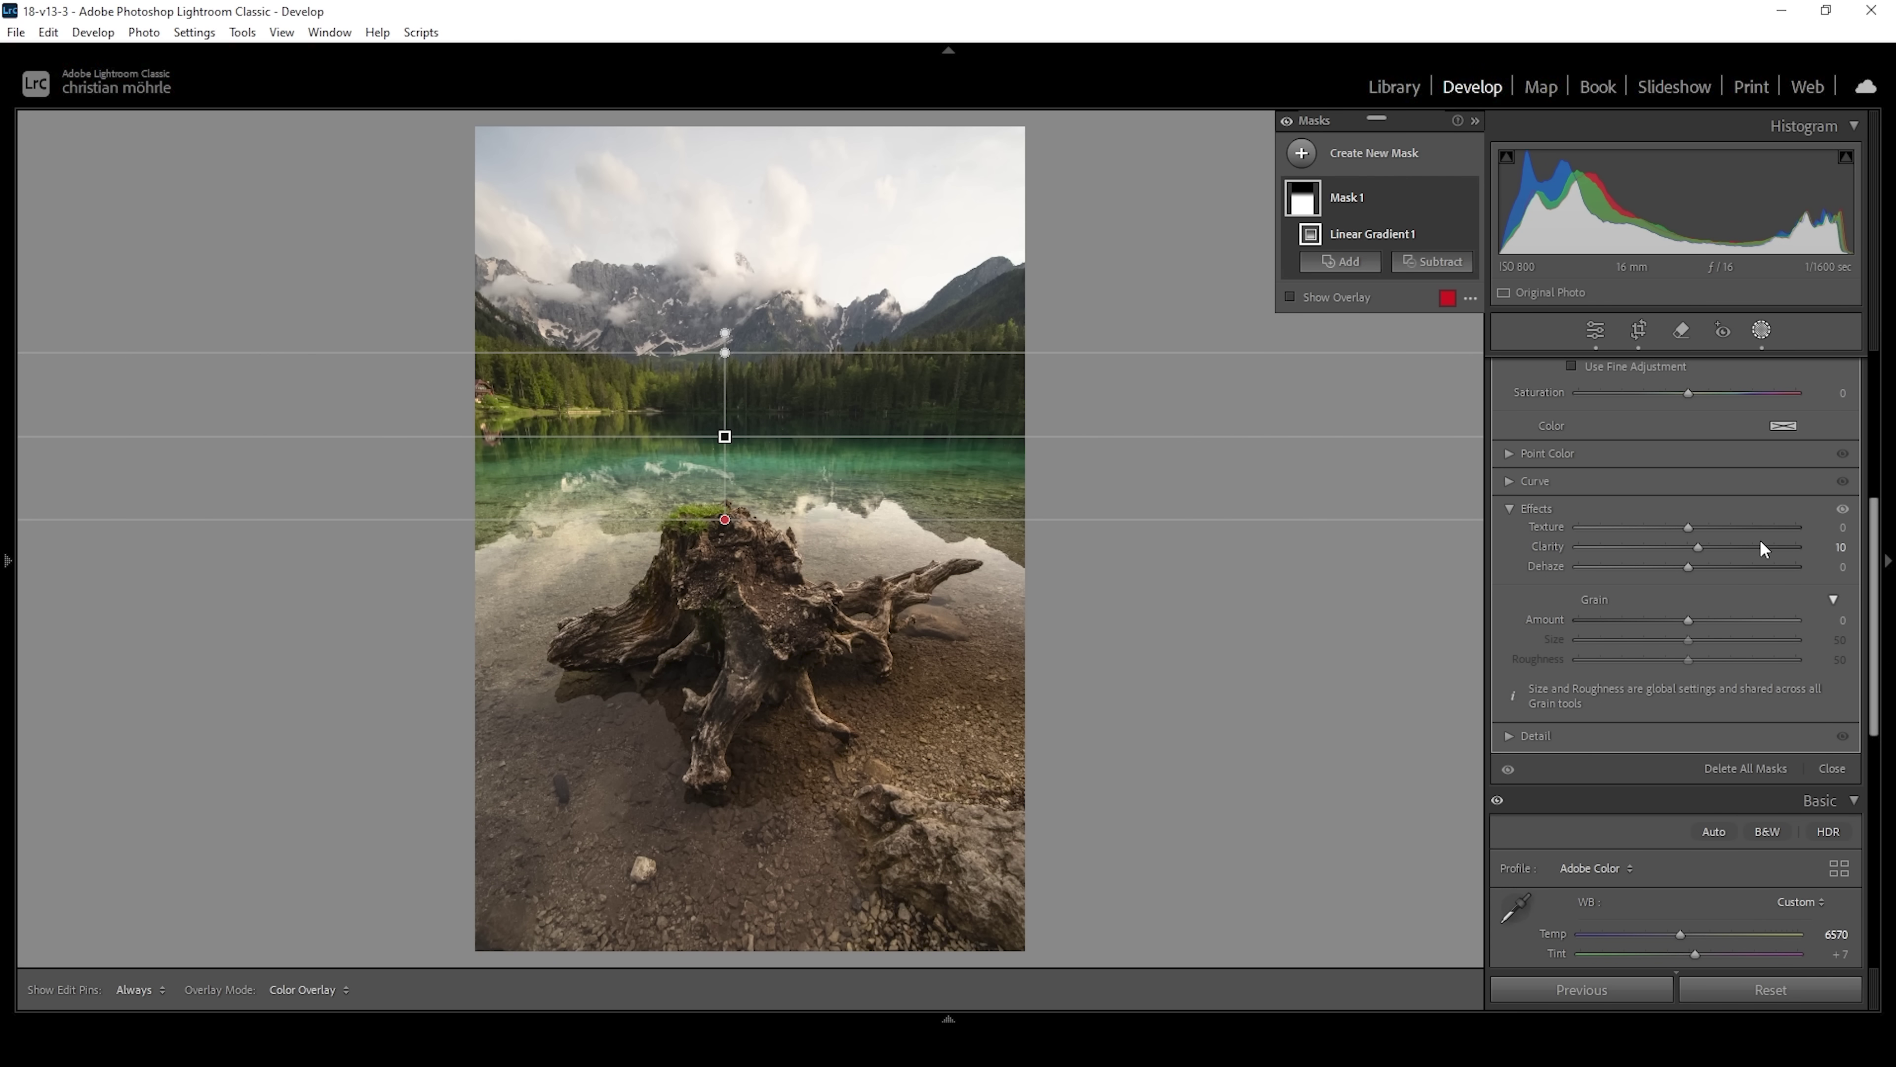
pyautogui.moveTo(1698, 547); pyautogui.dragTo(1702, 548)
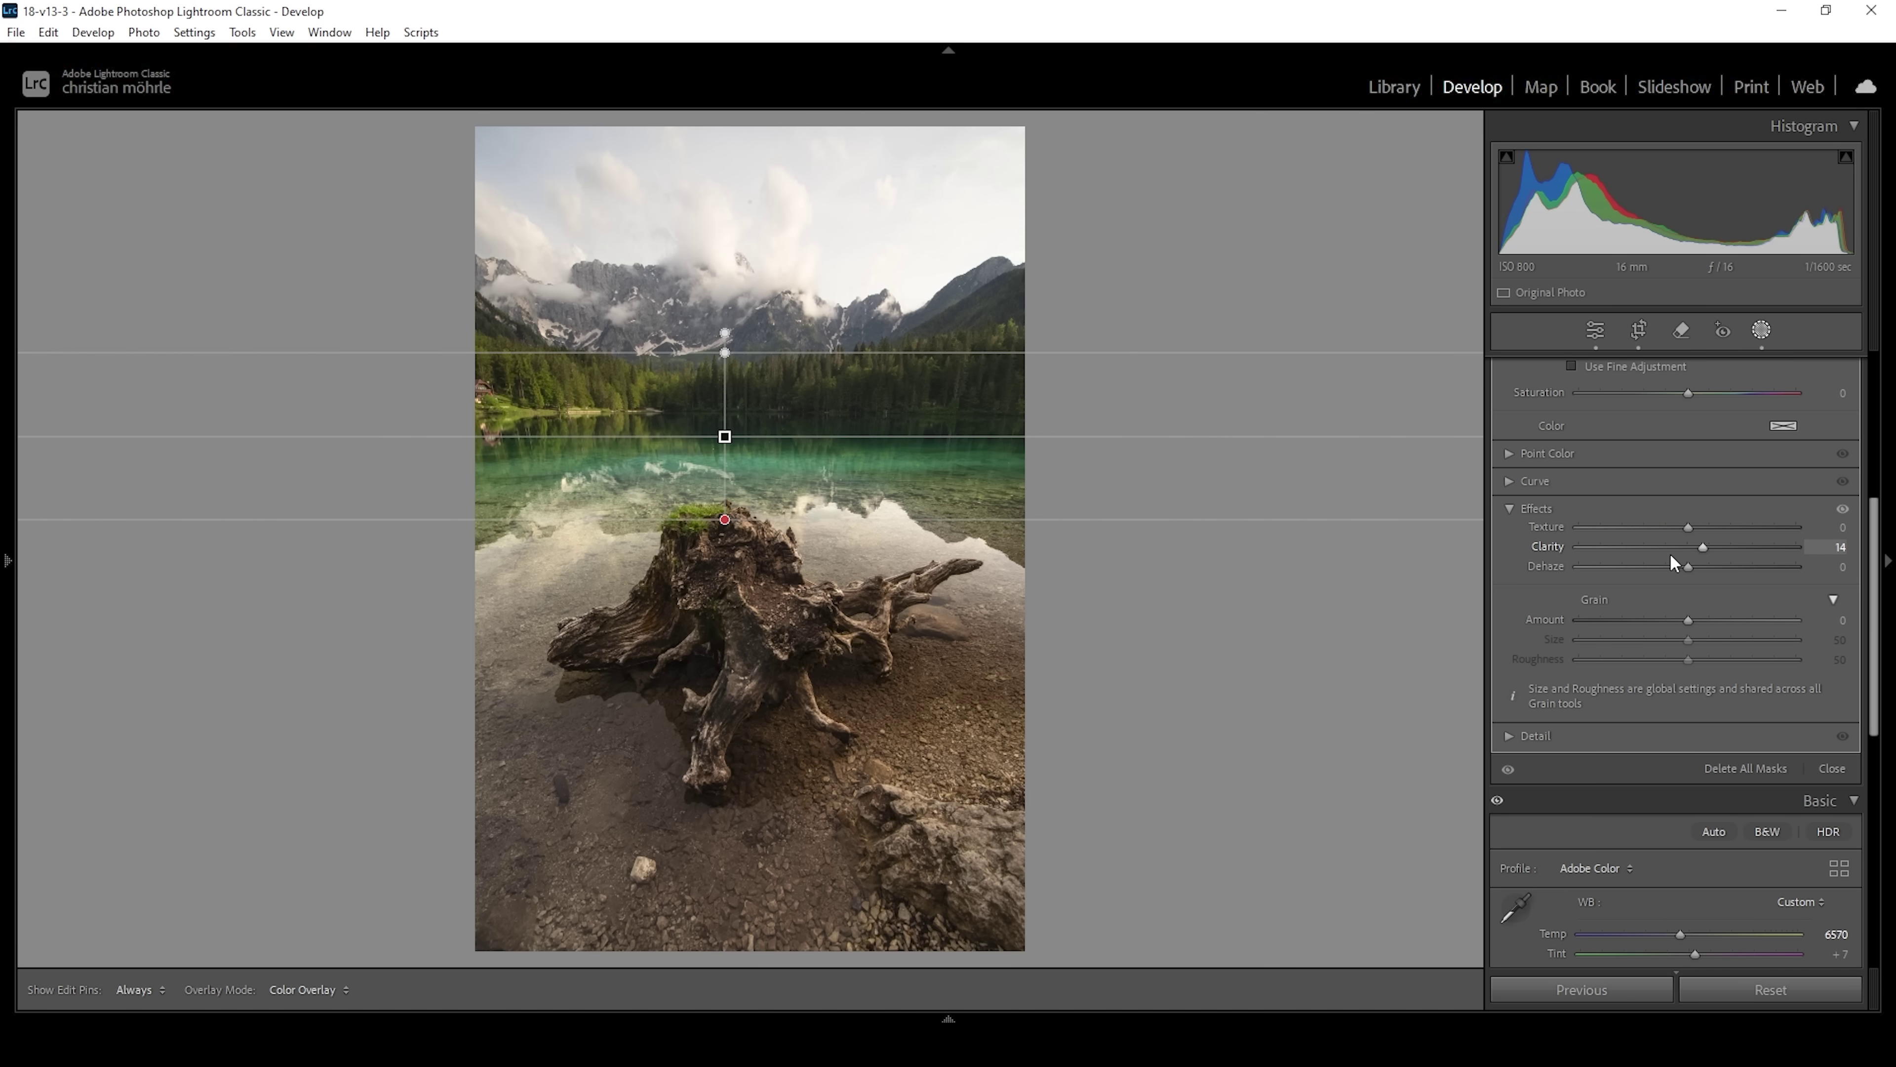
pyautogui.scroll(5, 1717, 555)
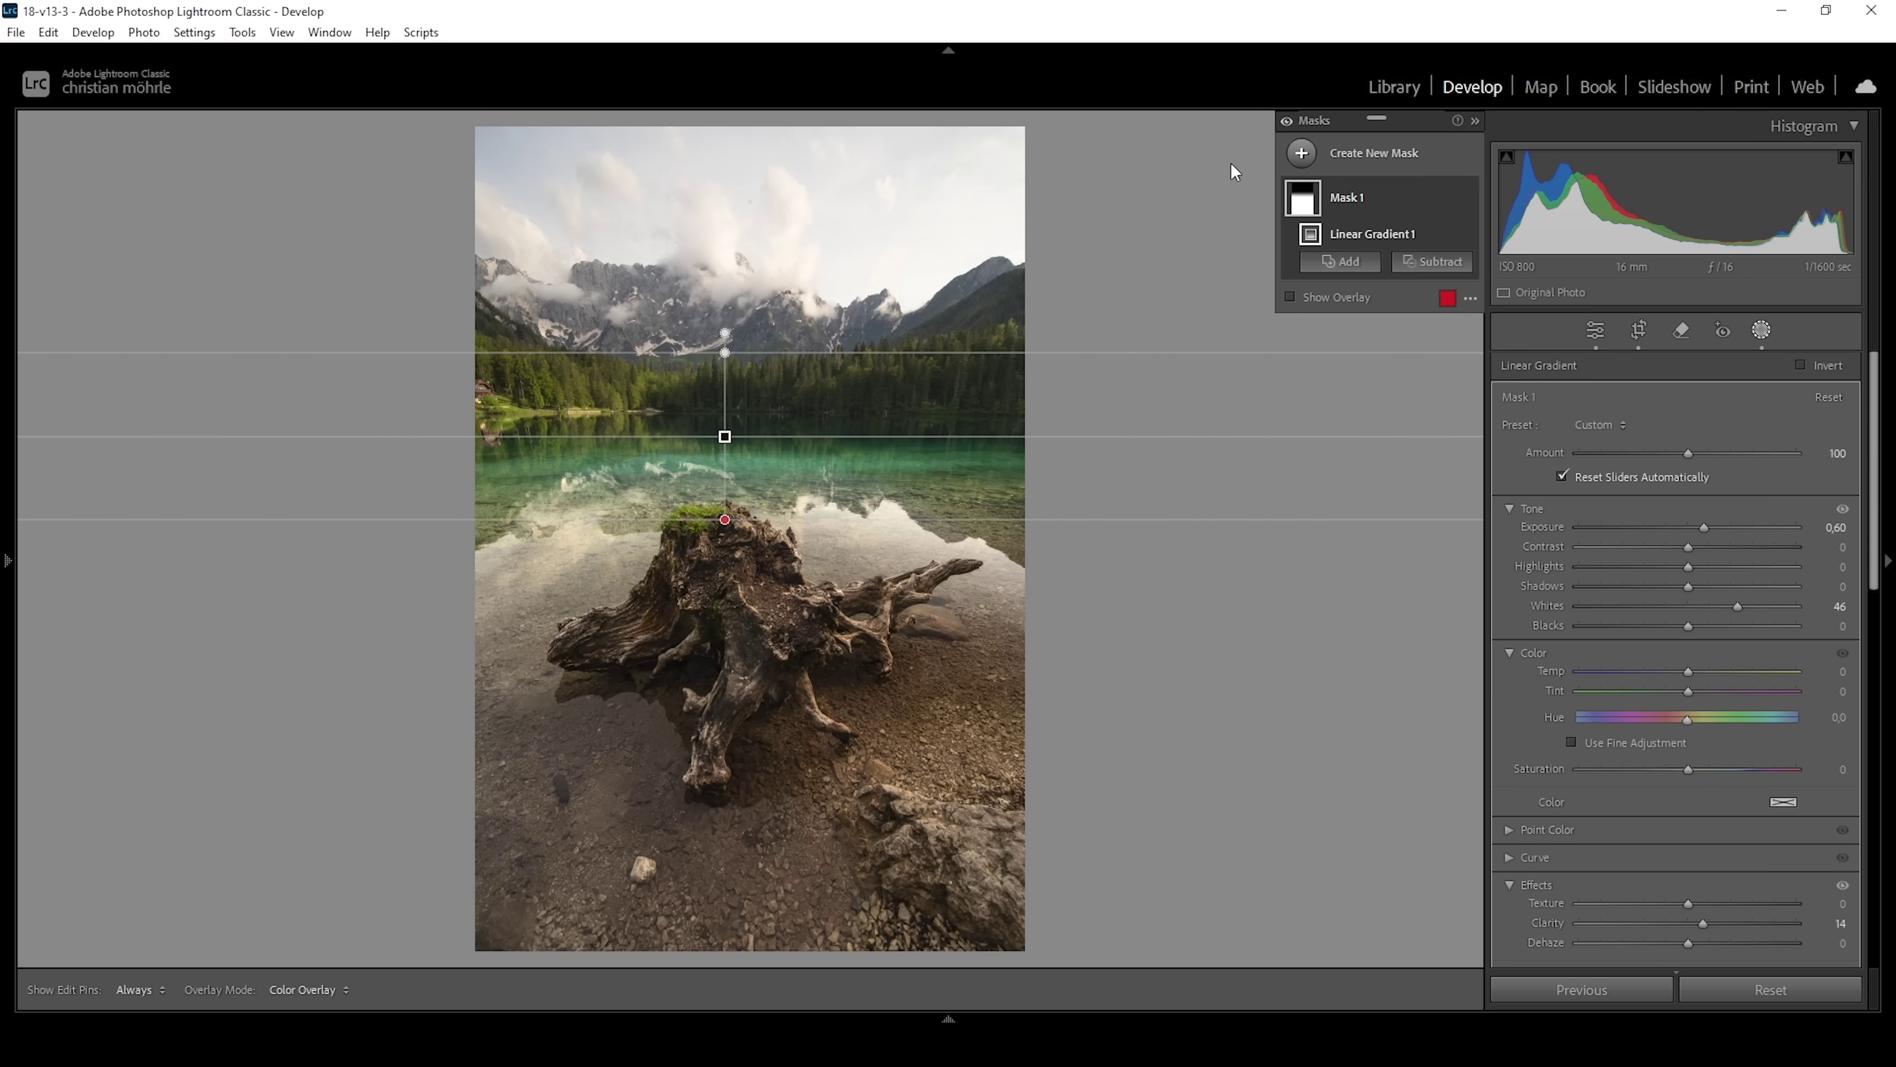
pyautogui.click(1299, 151)
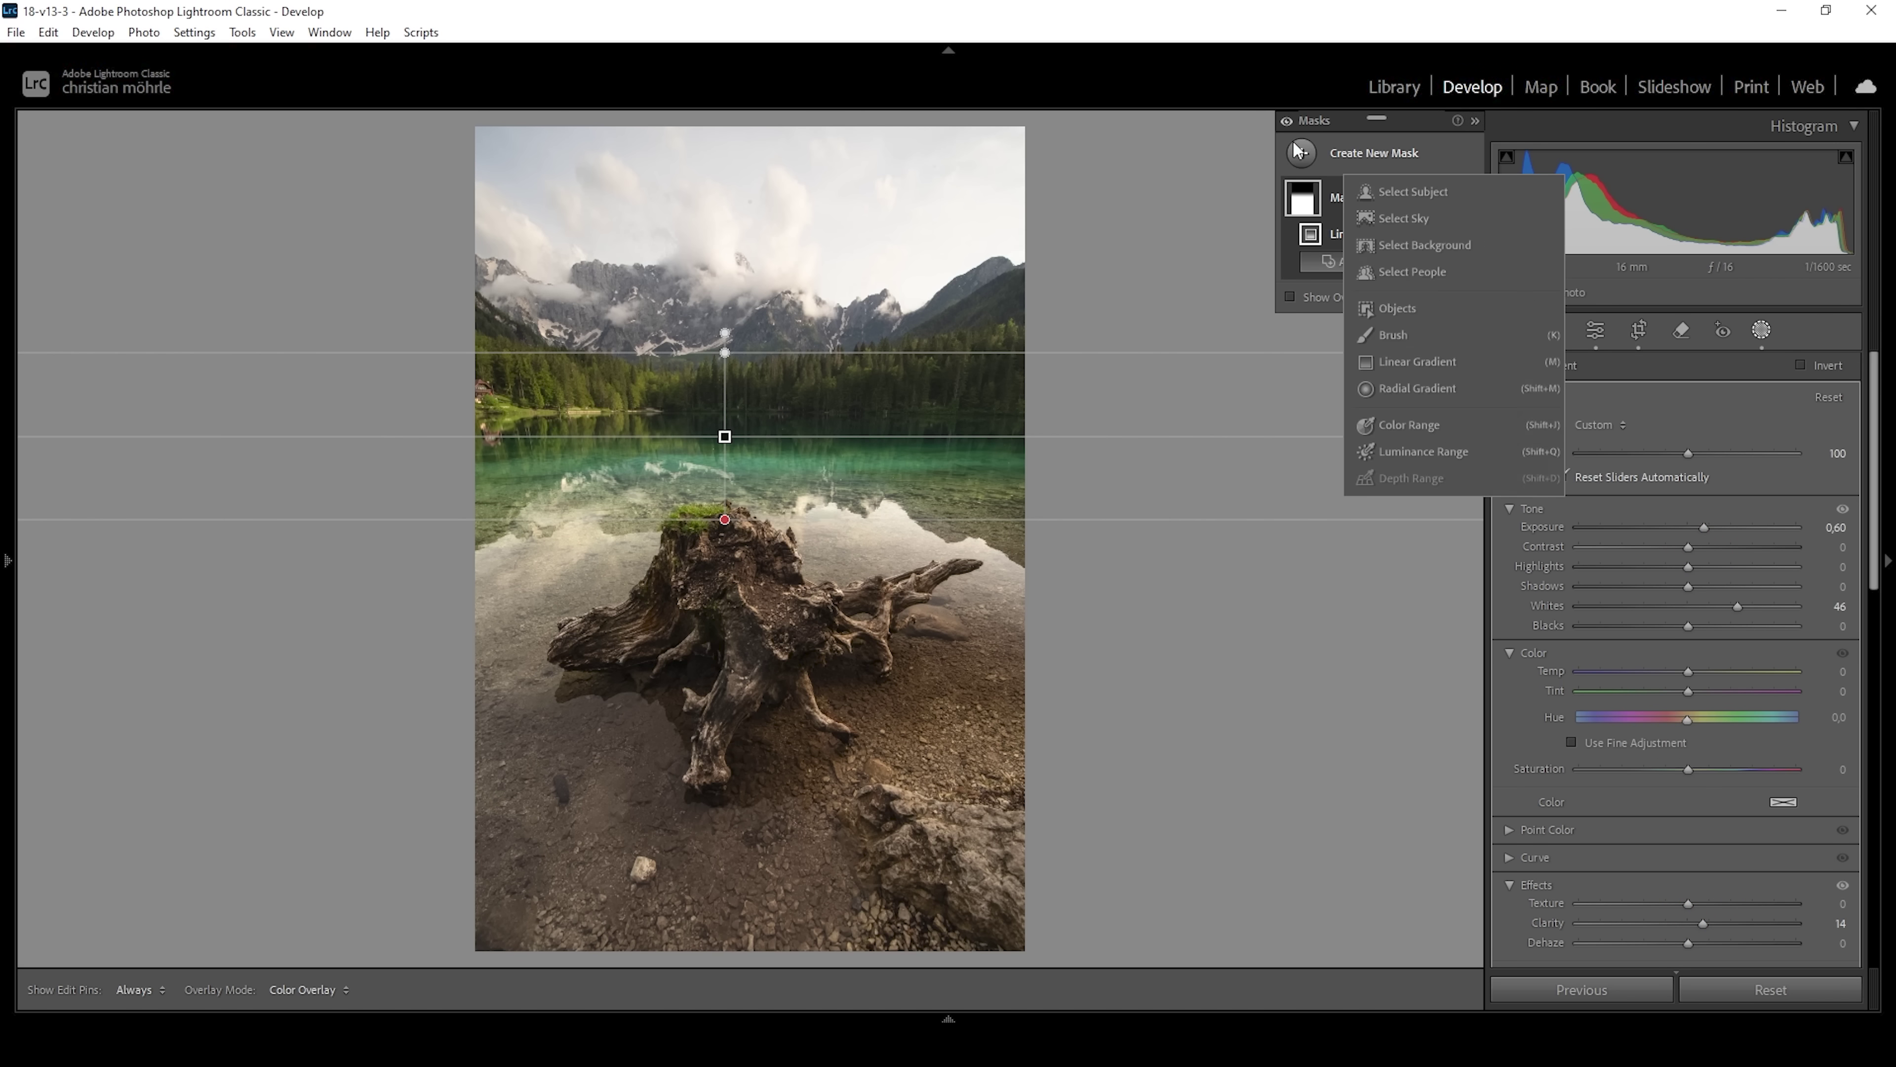
# Create a Color Range mask sampled from the sky, subtracting a linear gradient below the peaks.
pyautogui.click(1389, 424)
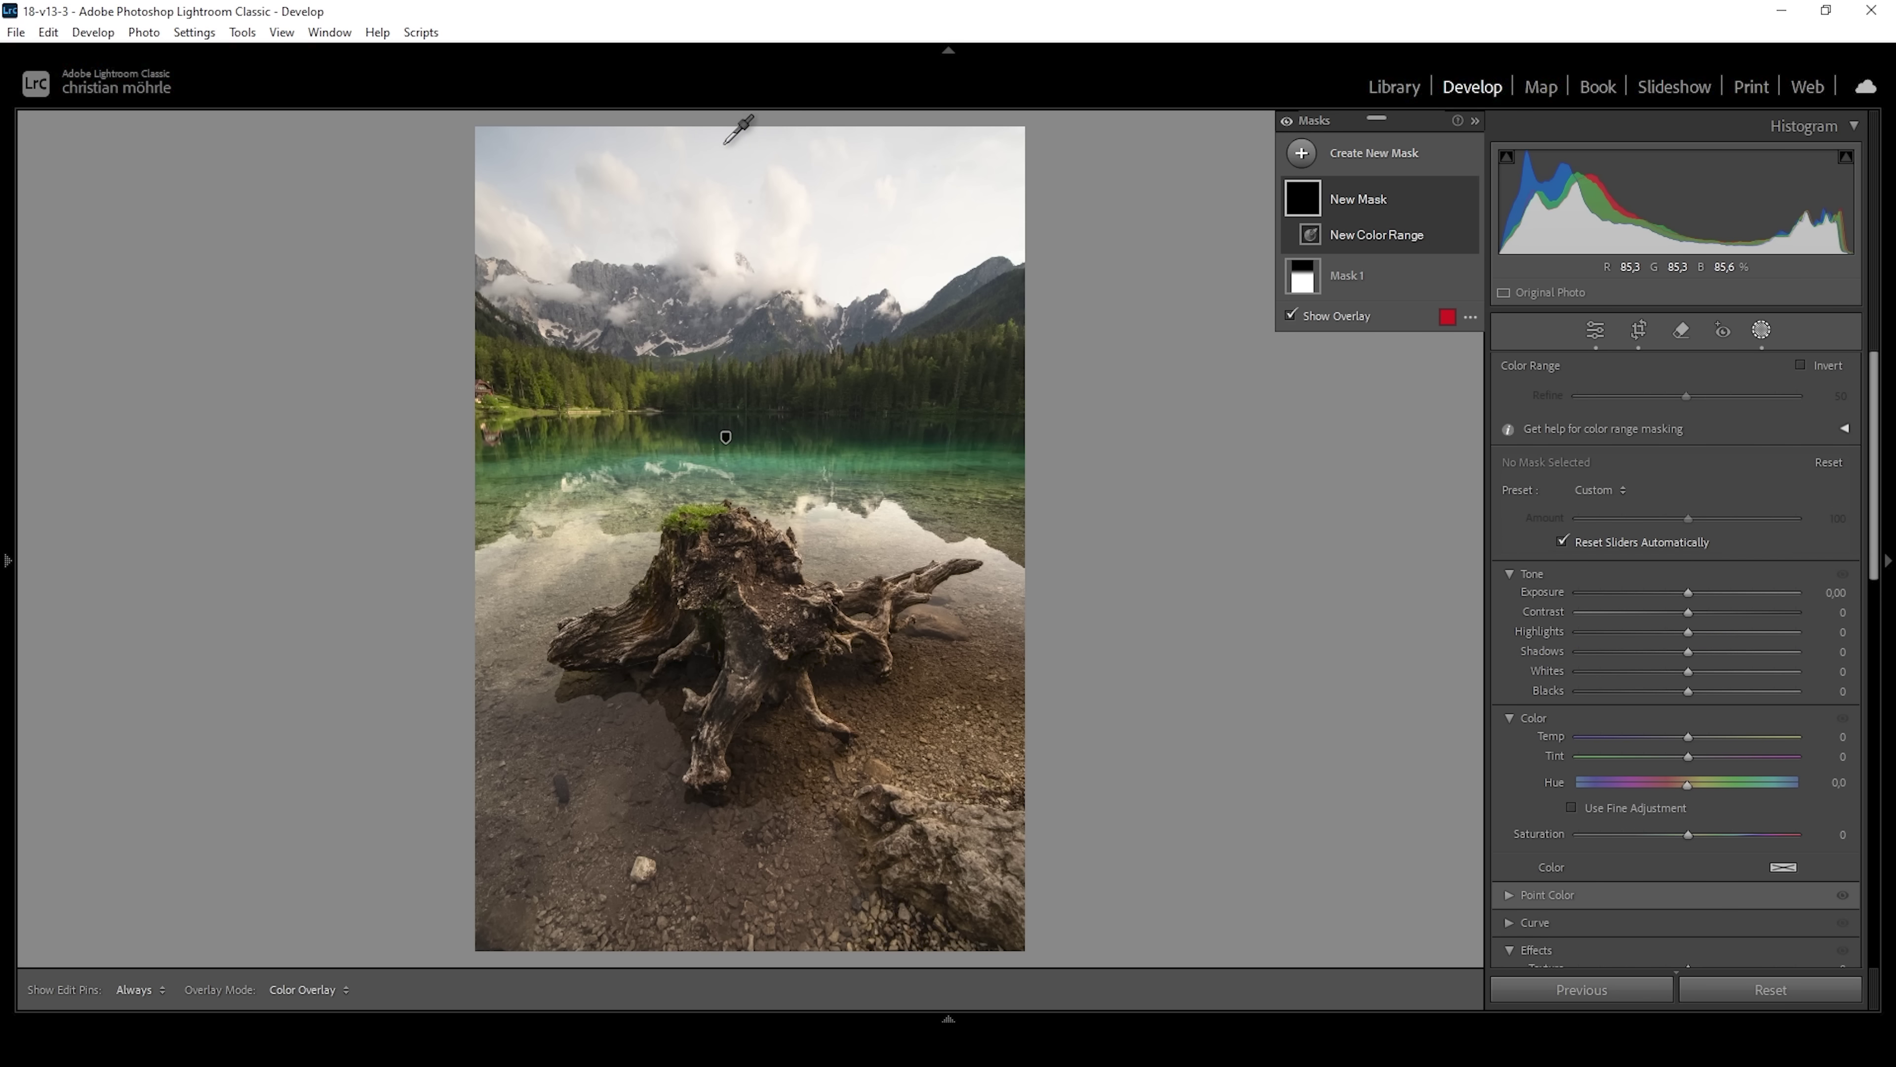
pyautogui.click(724, 144)
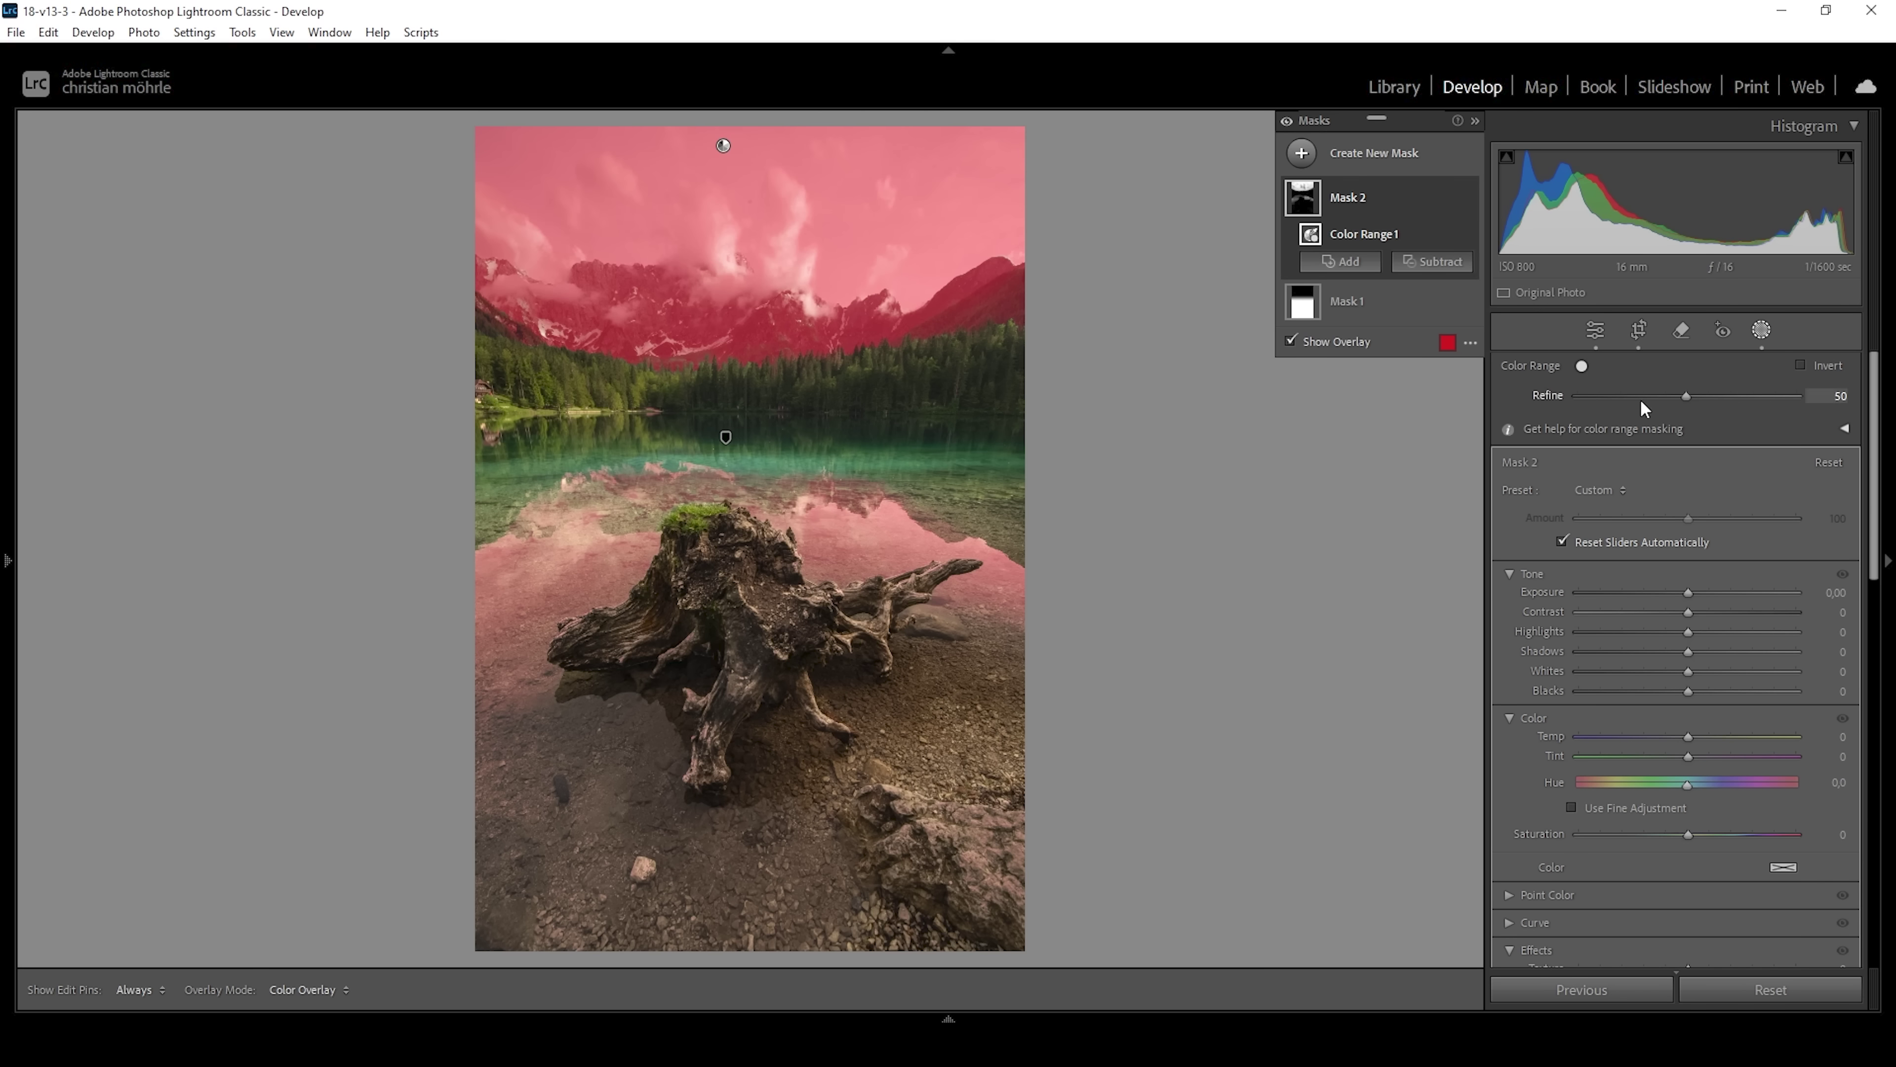
pyautogui.moveTo(1684, 396); pyautogui.dragTo(1635, 381)
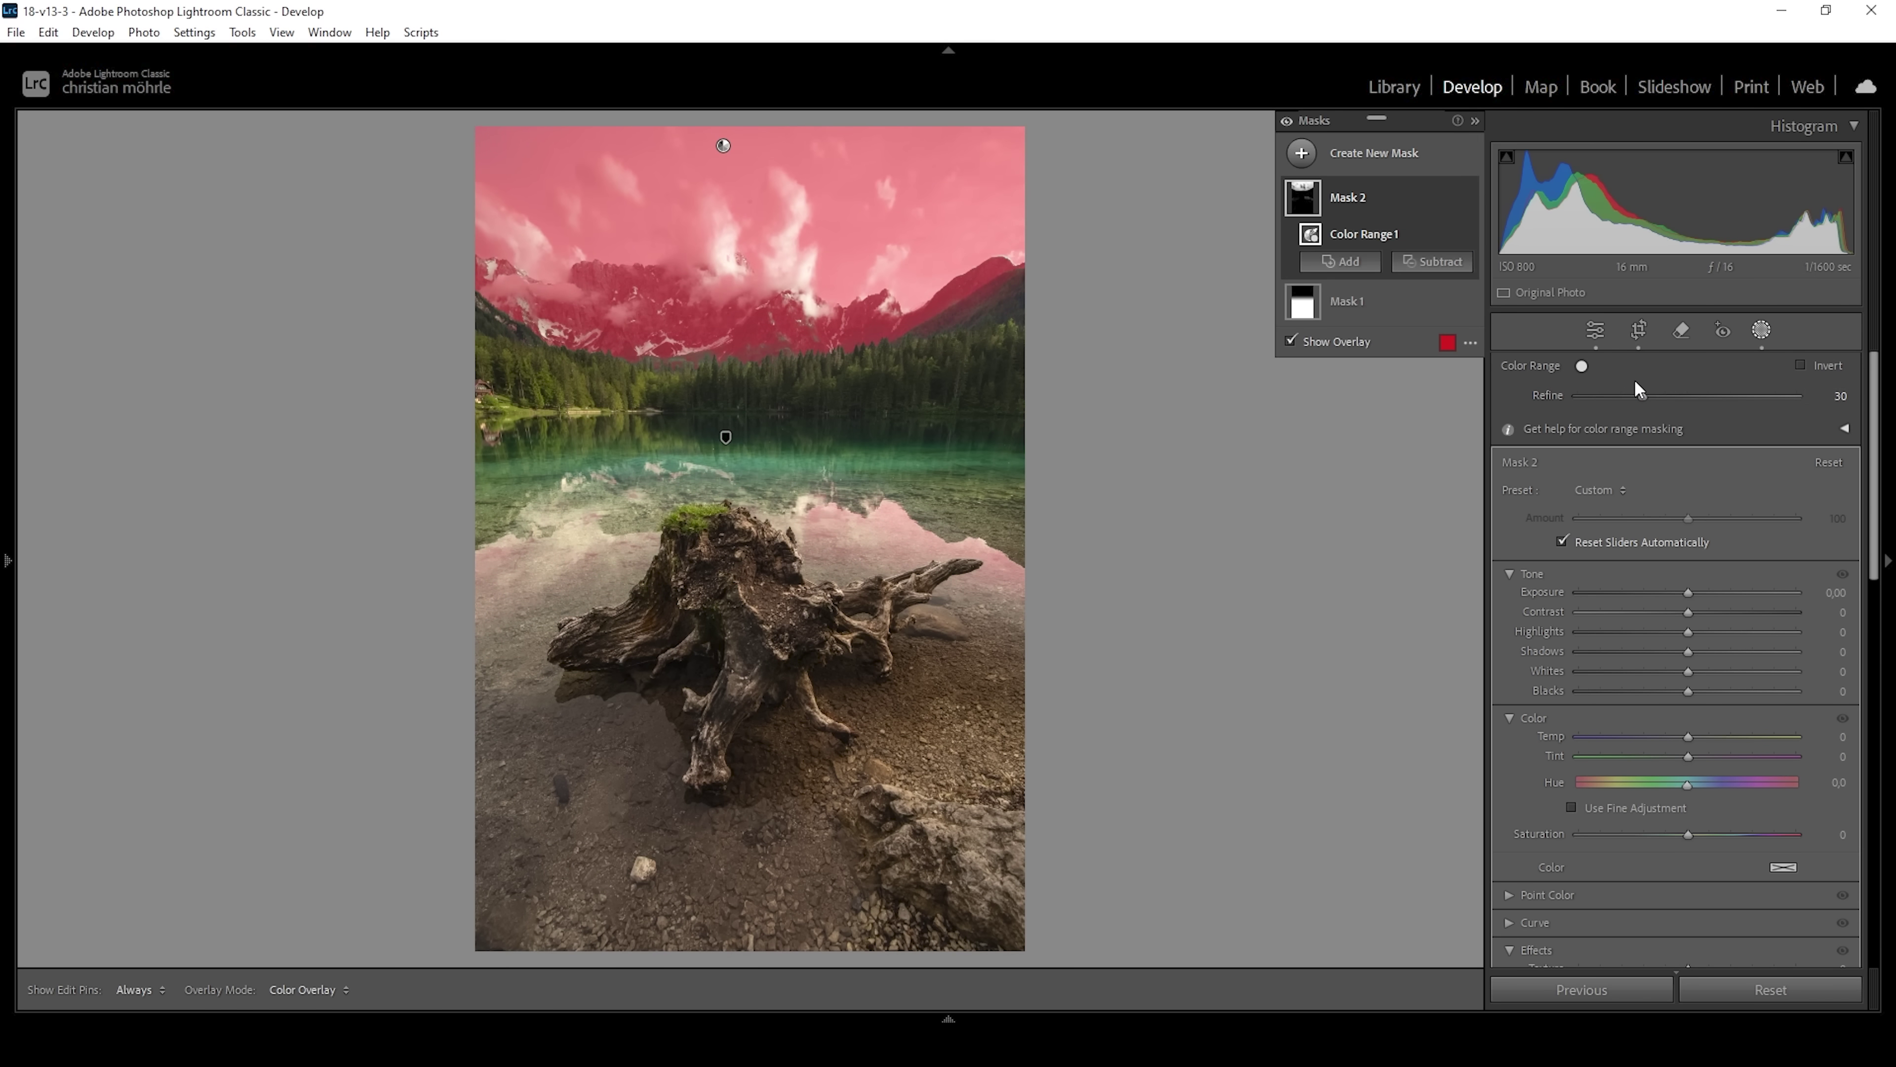
pyautogui.click(1432, 261)
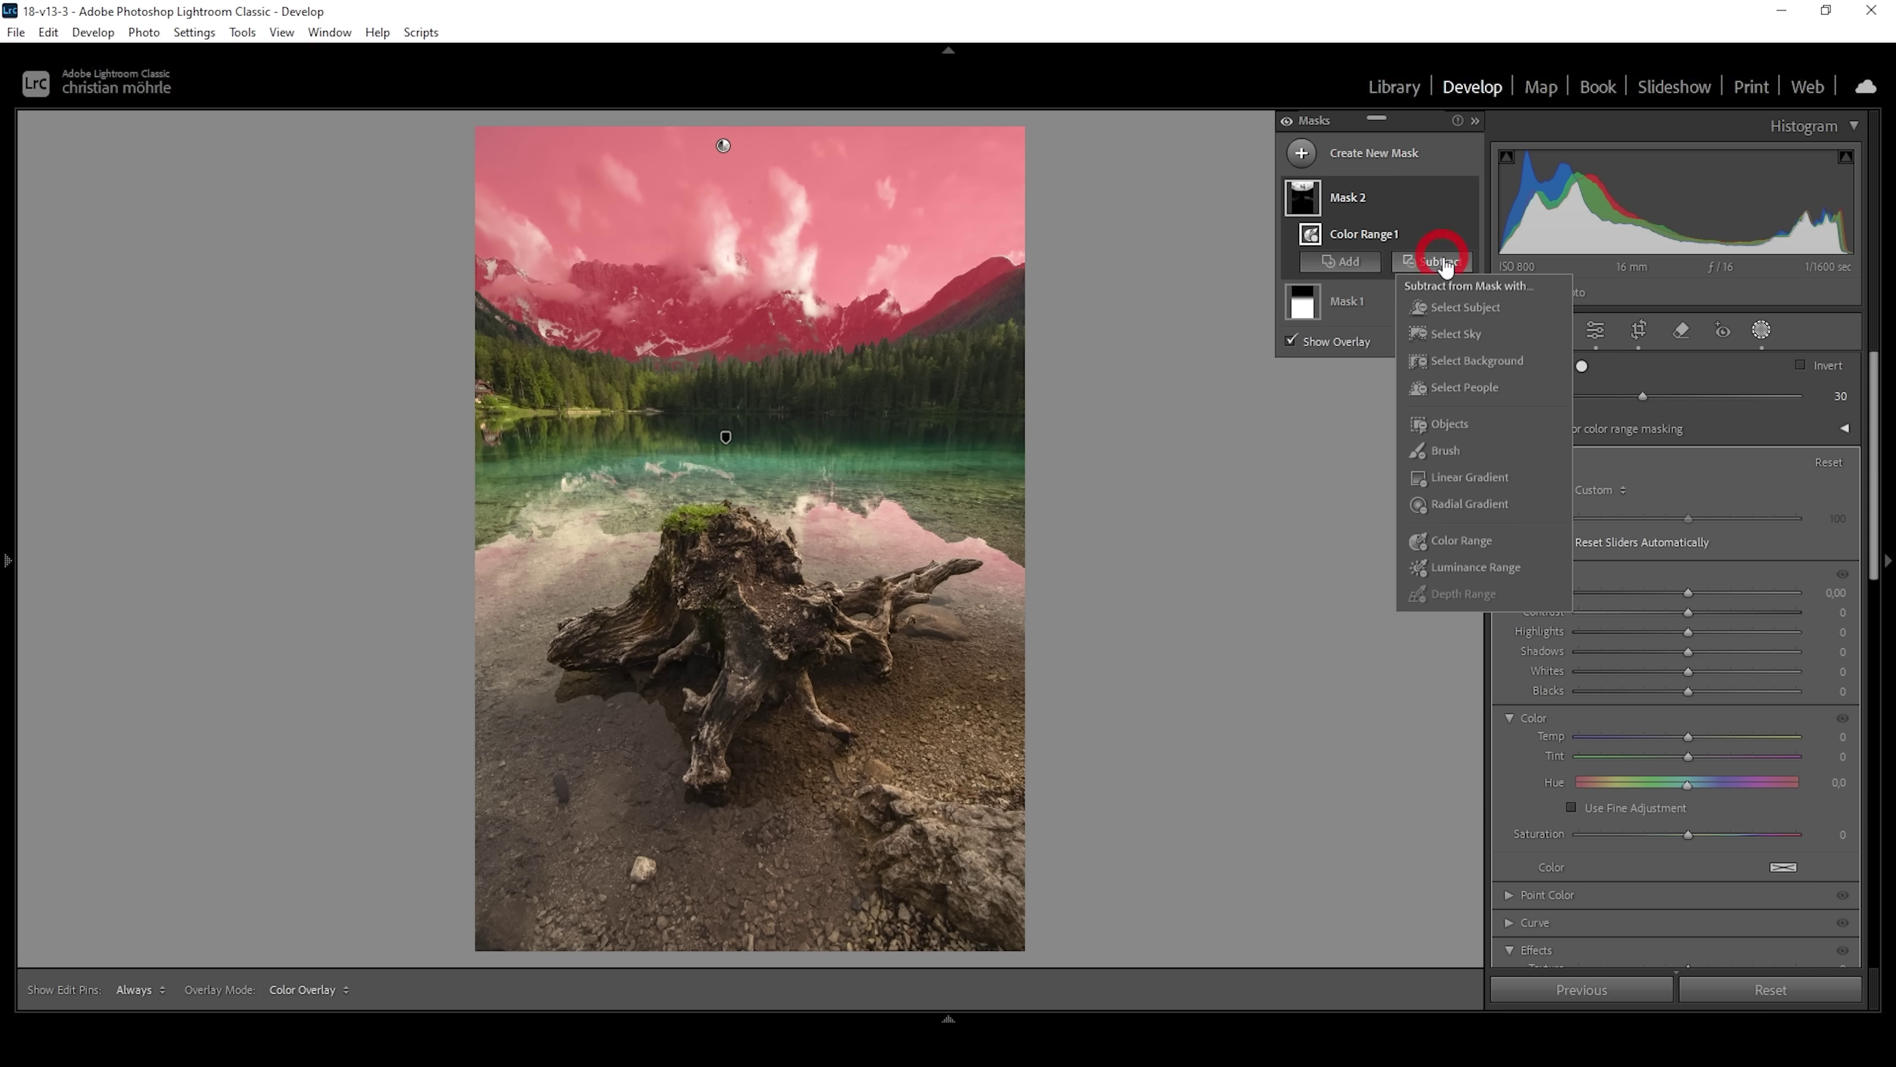
pyautogui.click(1471, 481)
pyautogui.moveTo(730, 296); pyautogui.dragTo(737, 360)
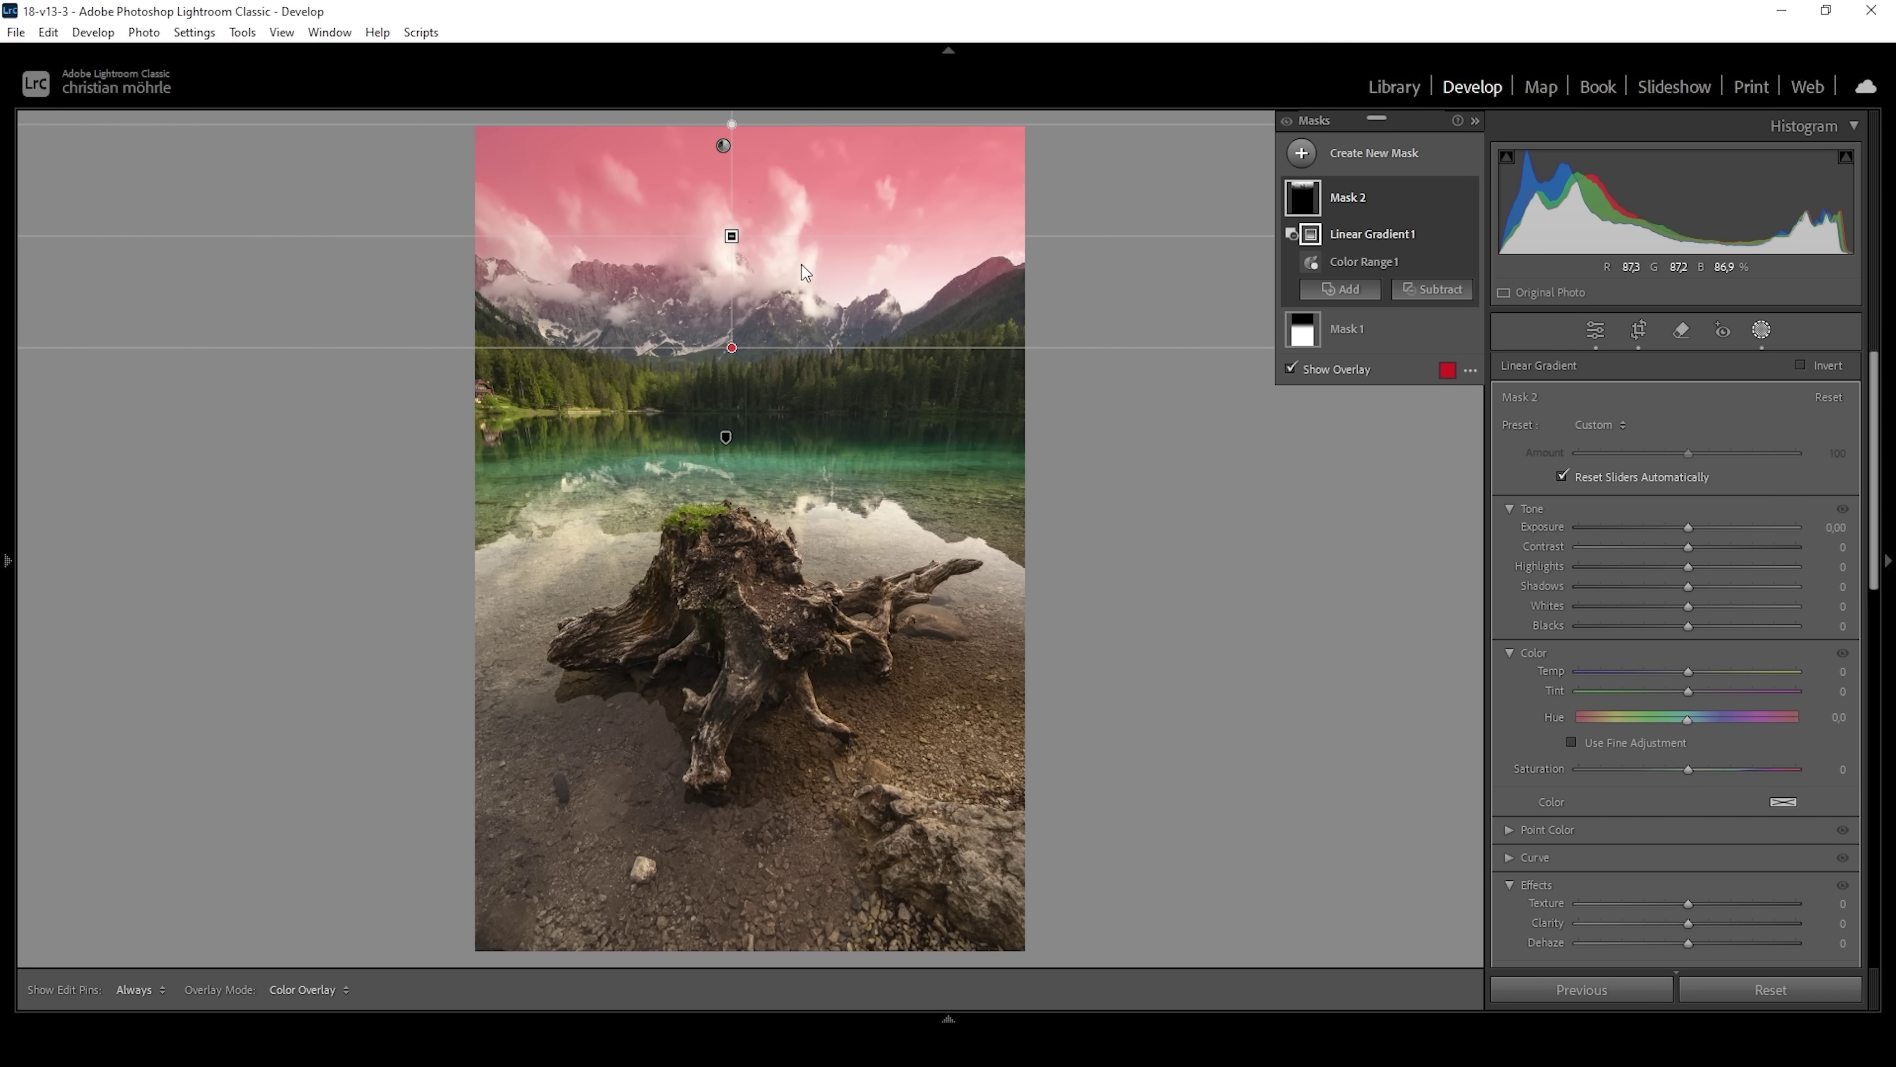
pyautogui.moveTo(1364, 257)
# Set the sky mask to Exposure −1.34, Contrast 33 and Temp −18.
pyautogui.moveTo(1689, 528)
pyautogui.mouseDown()
pyautogui.moveTo(1655, 523)
pyautogui.moveTo(1722, 545)
pyautogui.mouseUp()
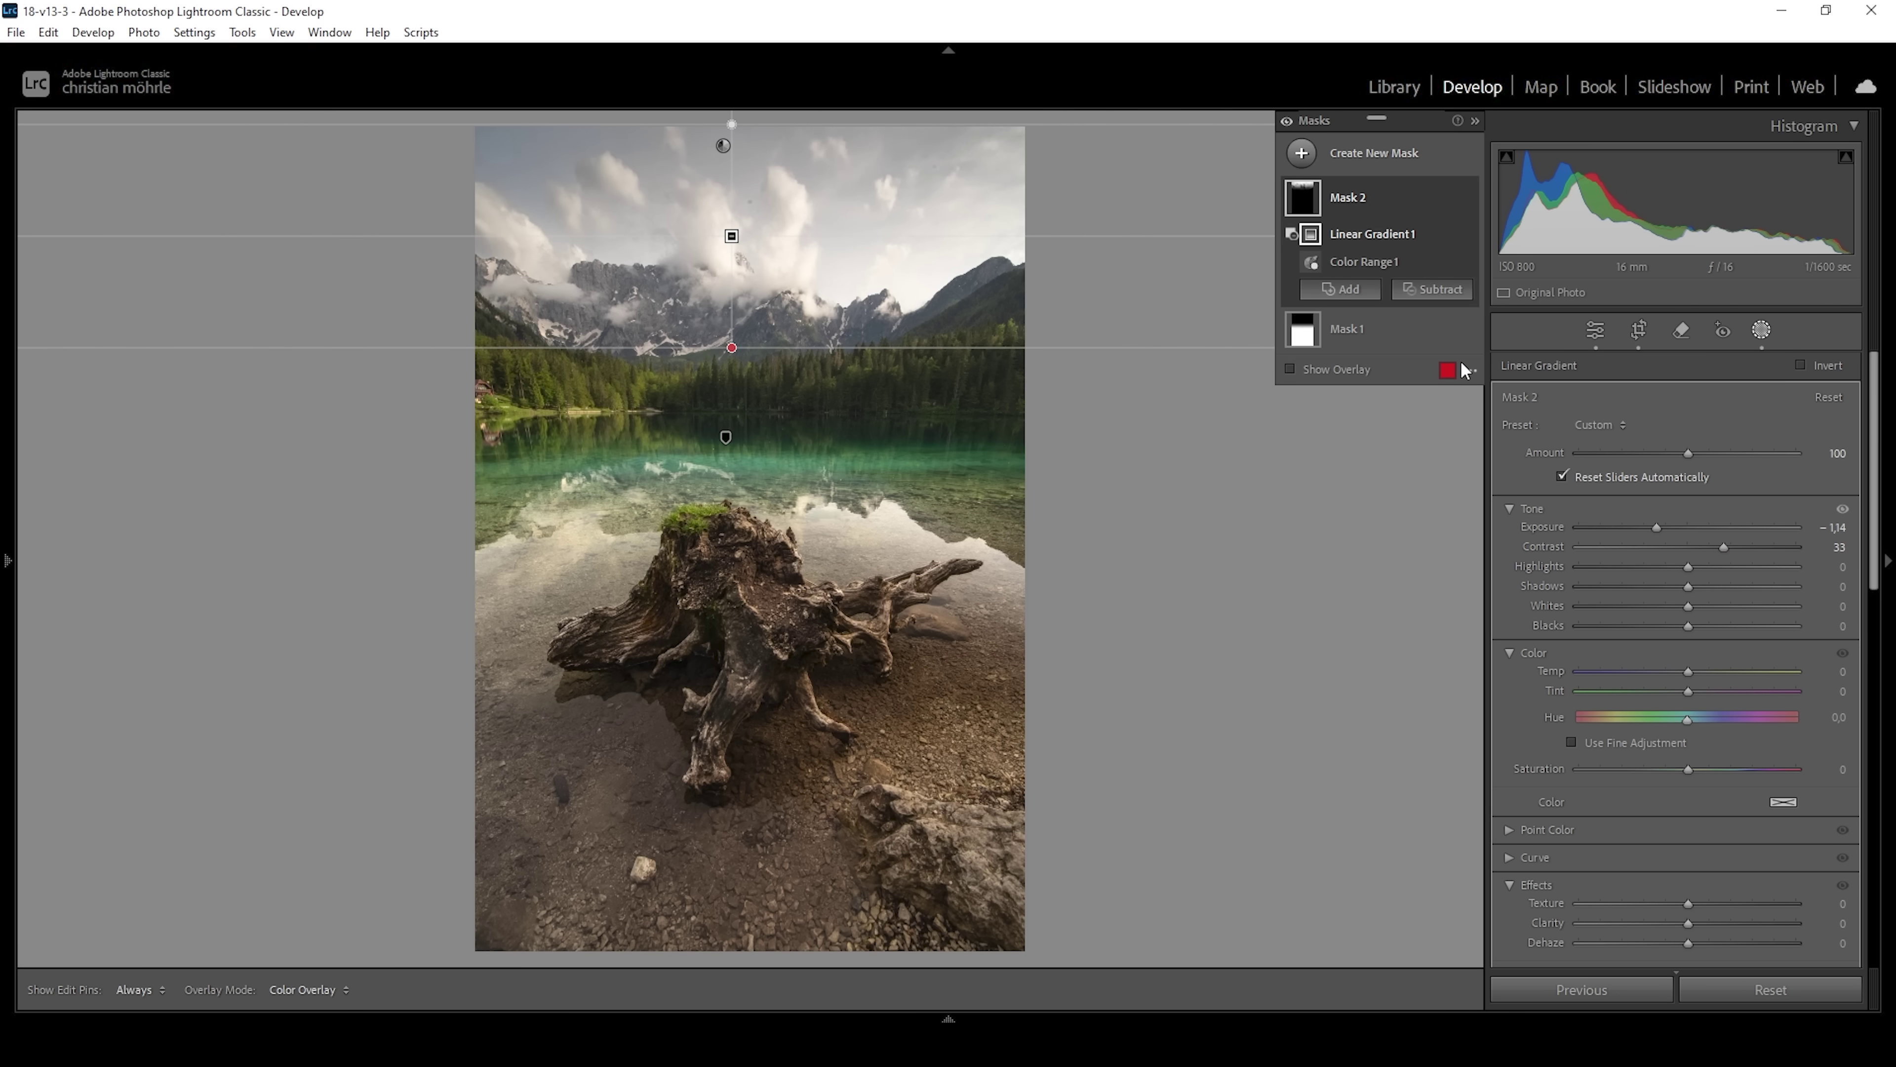
pyautogui.moveTo(1684, 673); pyautogui.dragTo(1679, 674)
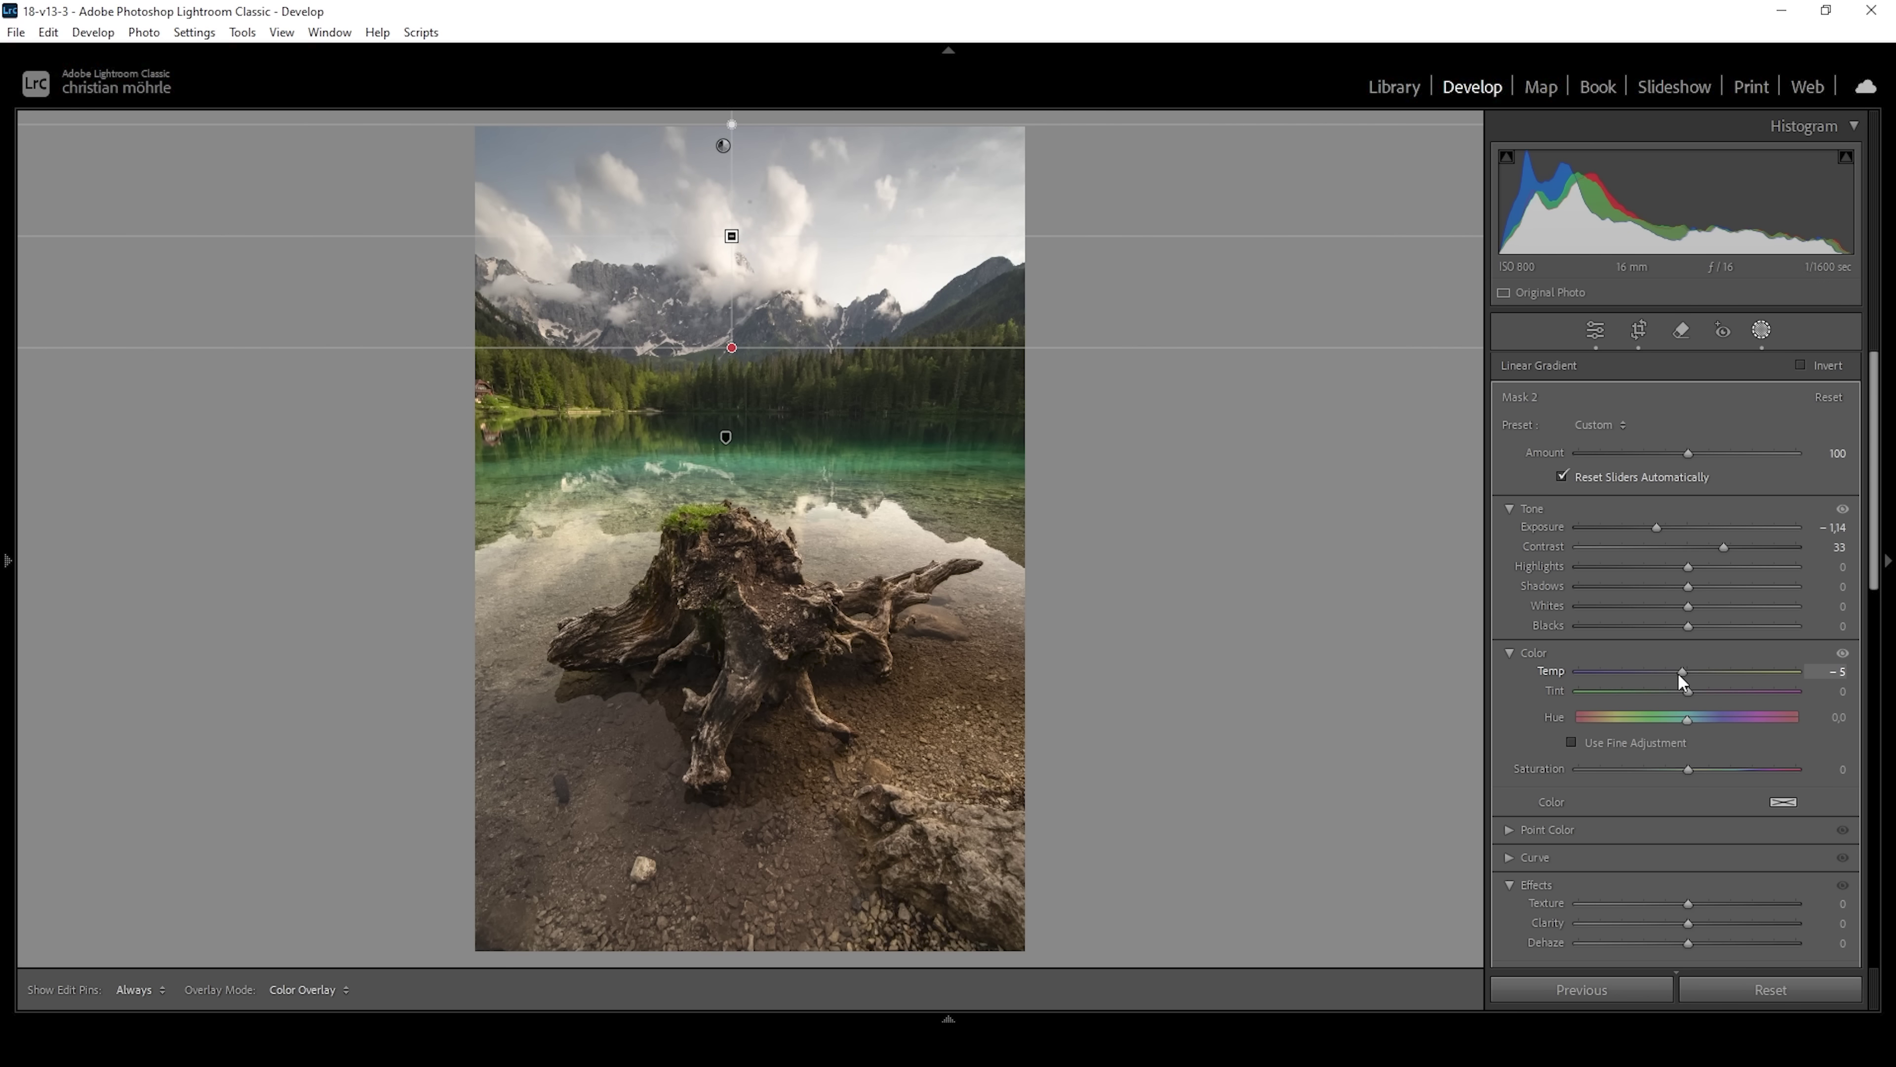
pyautogui.moveTo(1679, 674); pyautogui.dragTo(1669, 673)
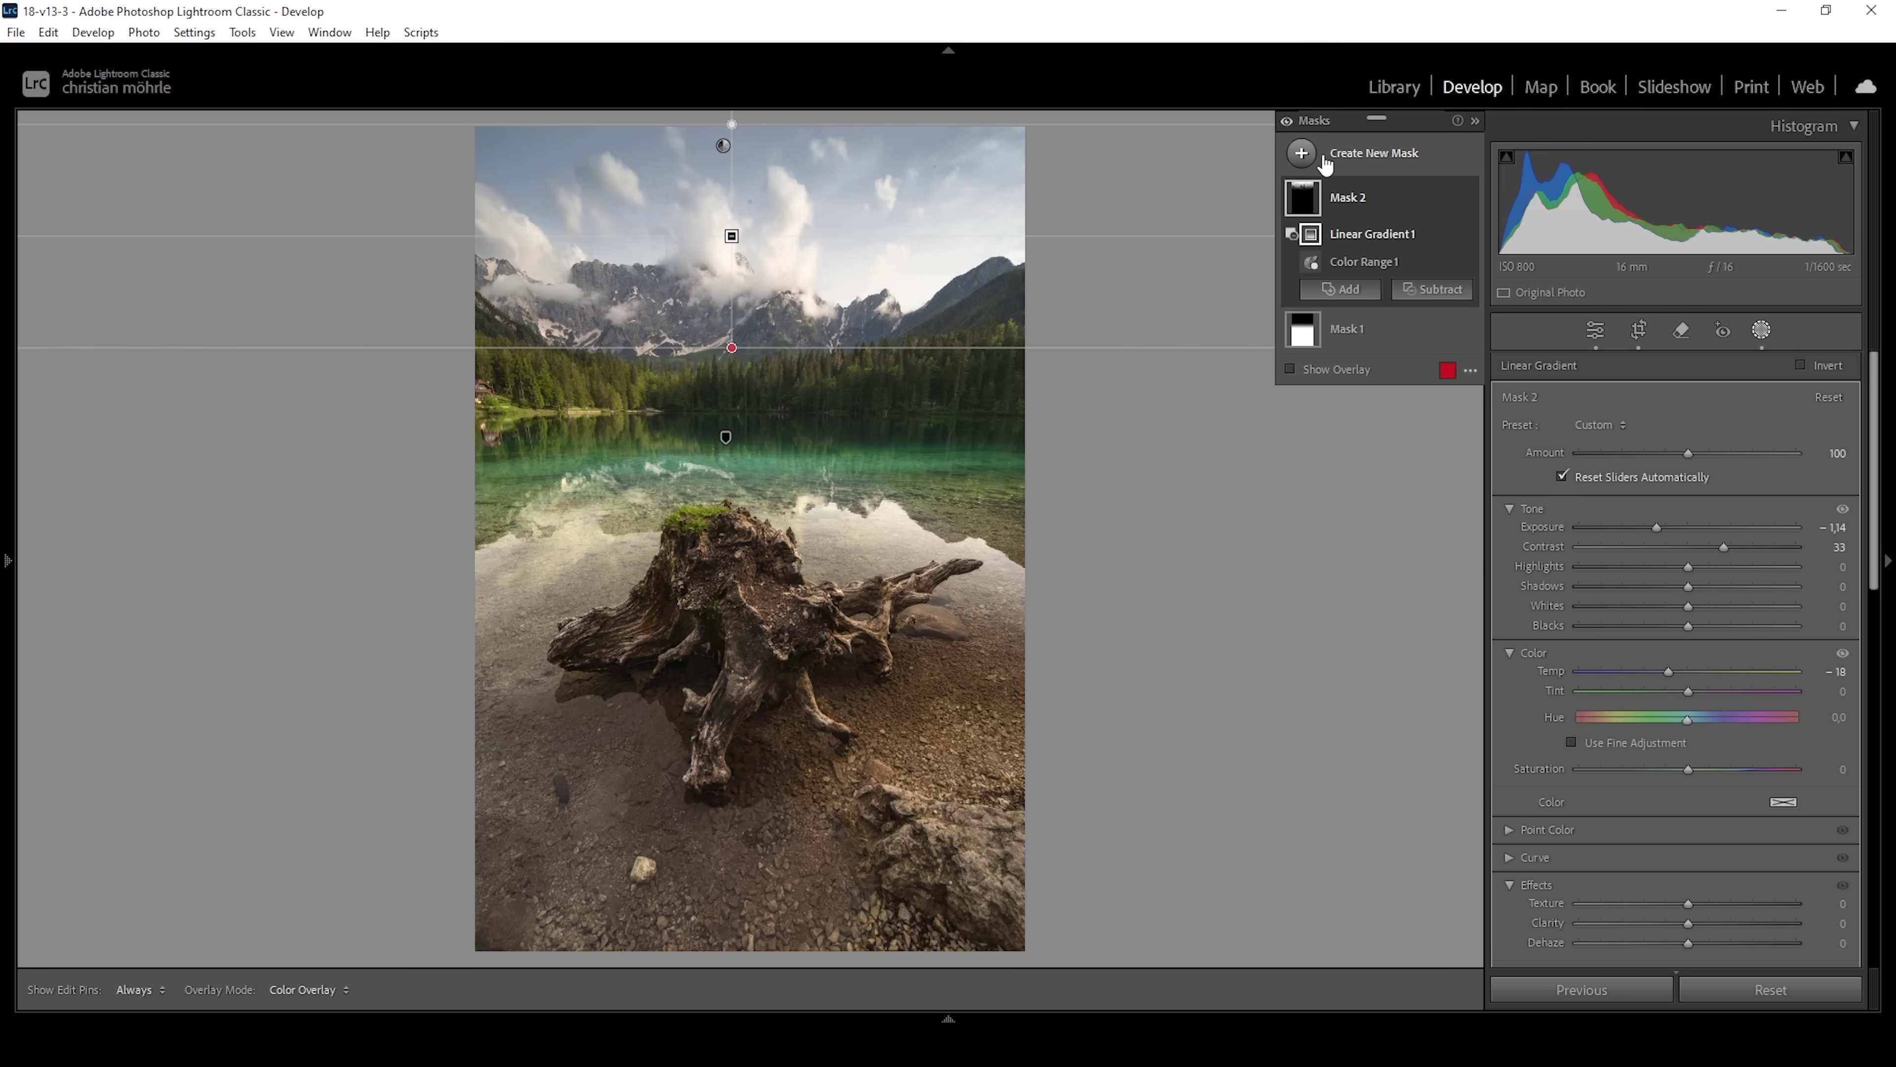
pyautogui.click(1299, 153)
# Mask the forest by colour range; set Exposure 0.60, Whites 10, Temp 8, Saturation 6, Clarity 13.
pyautogui.click(1410, 424)
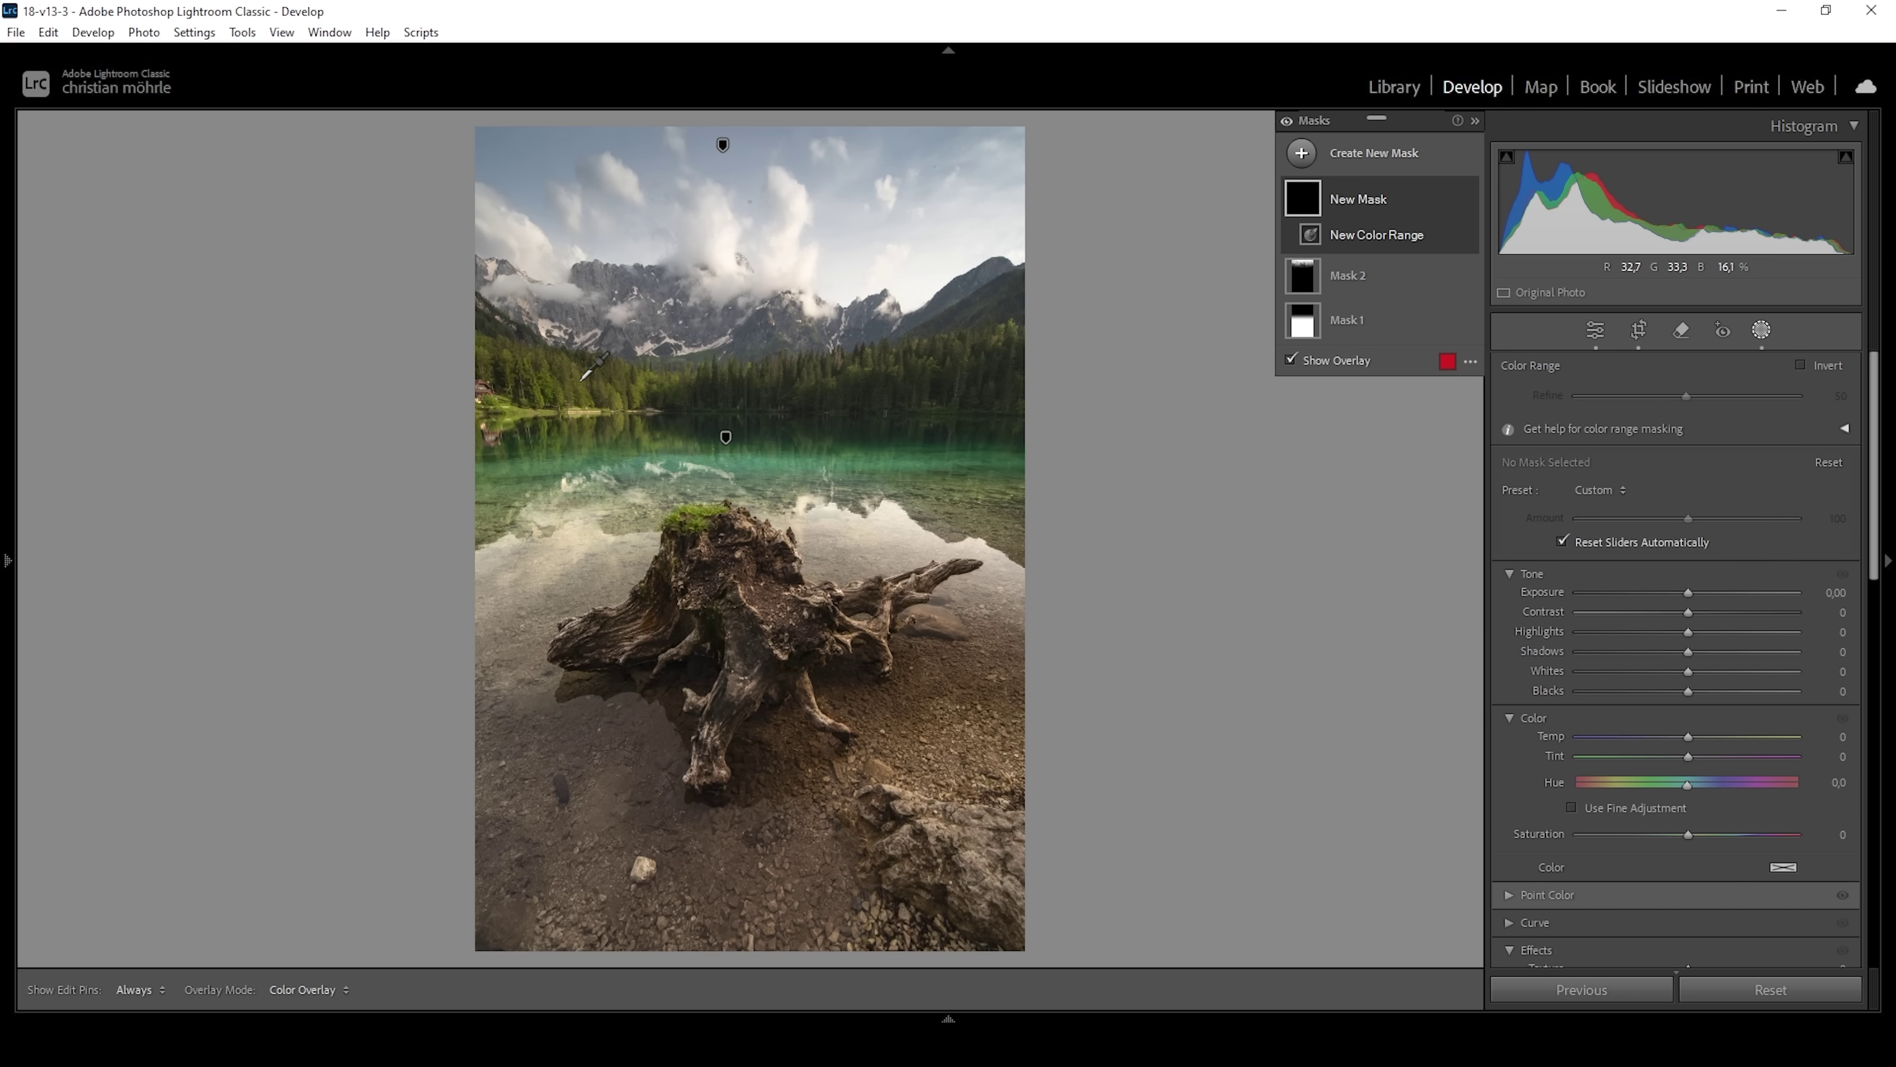
pyautogui.click(579, 382)
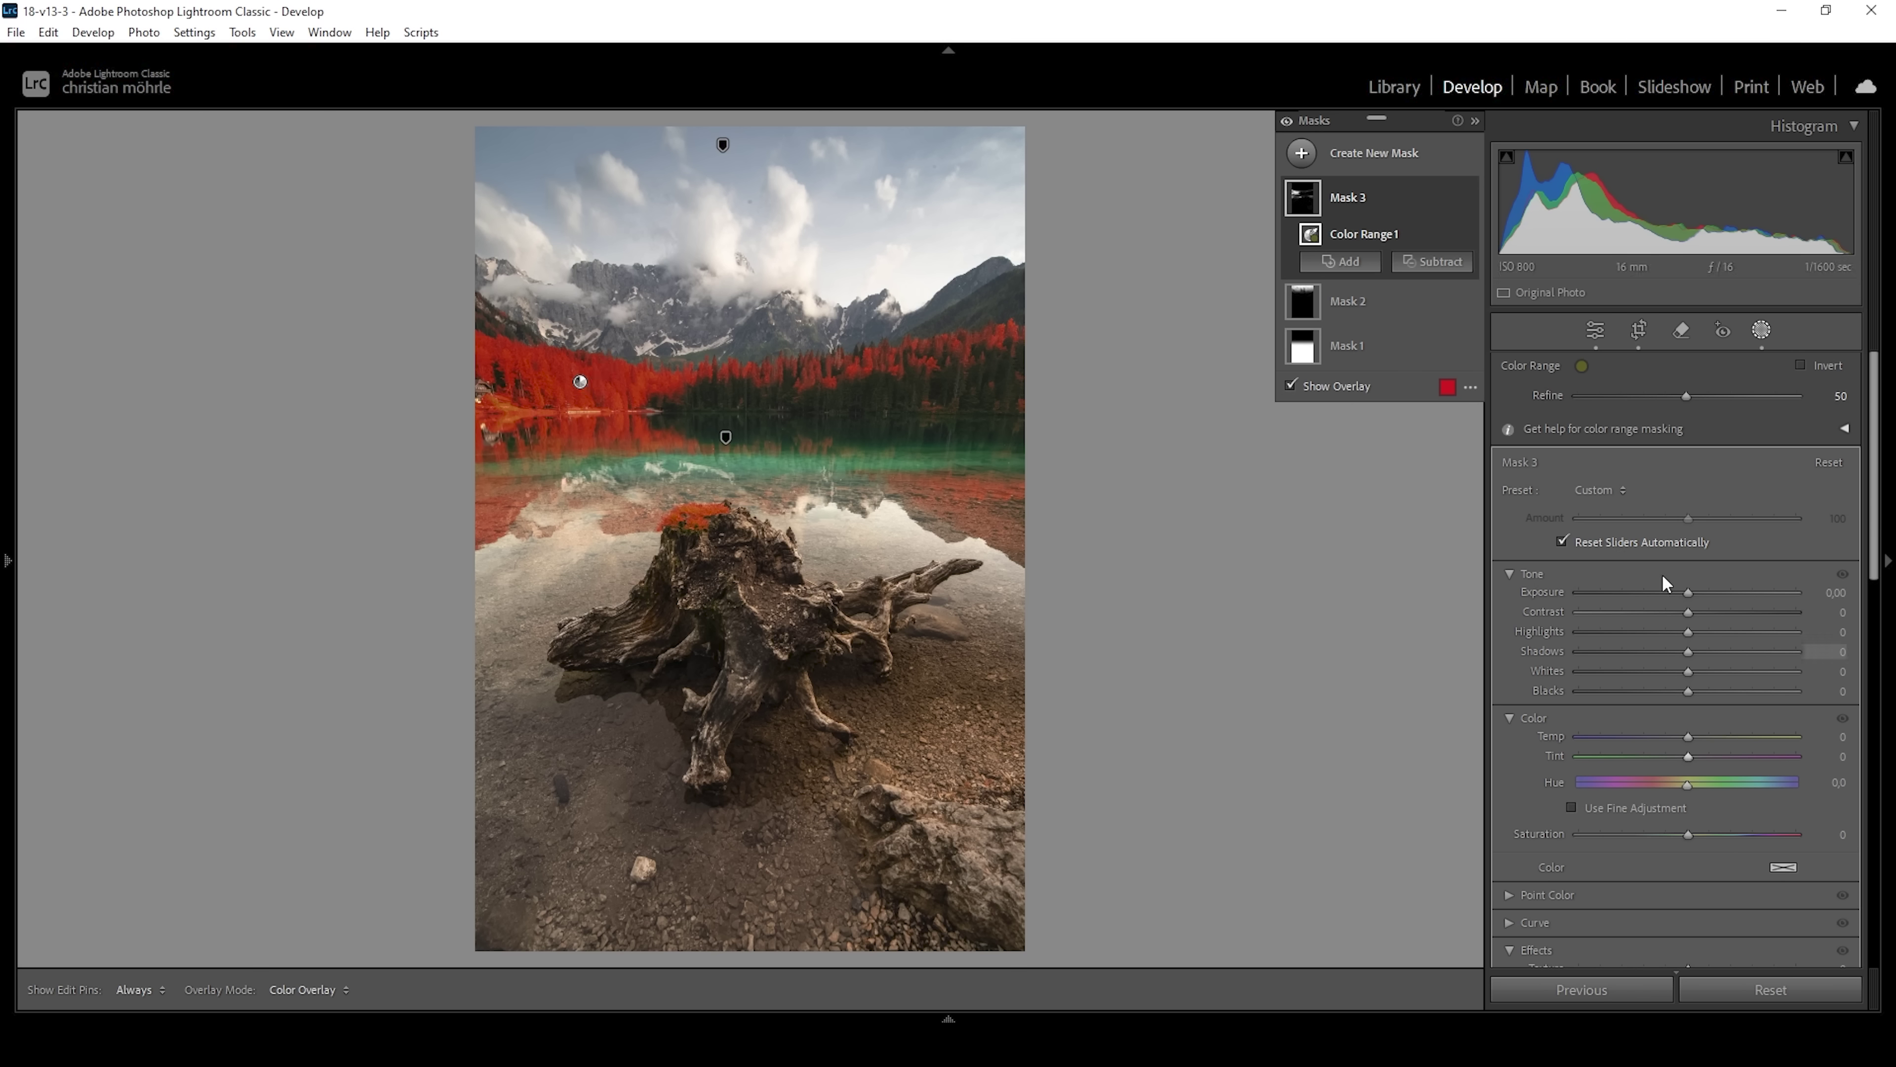
pyautogui.moveTo(1689, 593); pyautogui.dragTo(1704, 597)
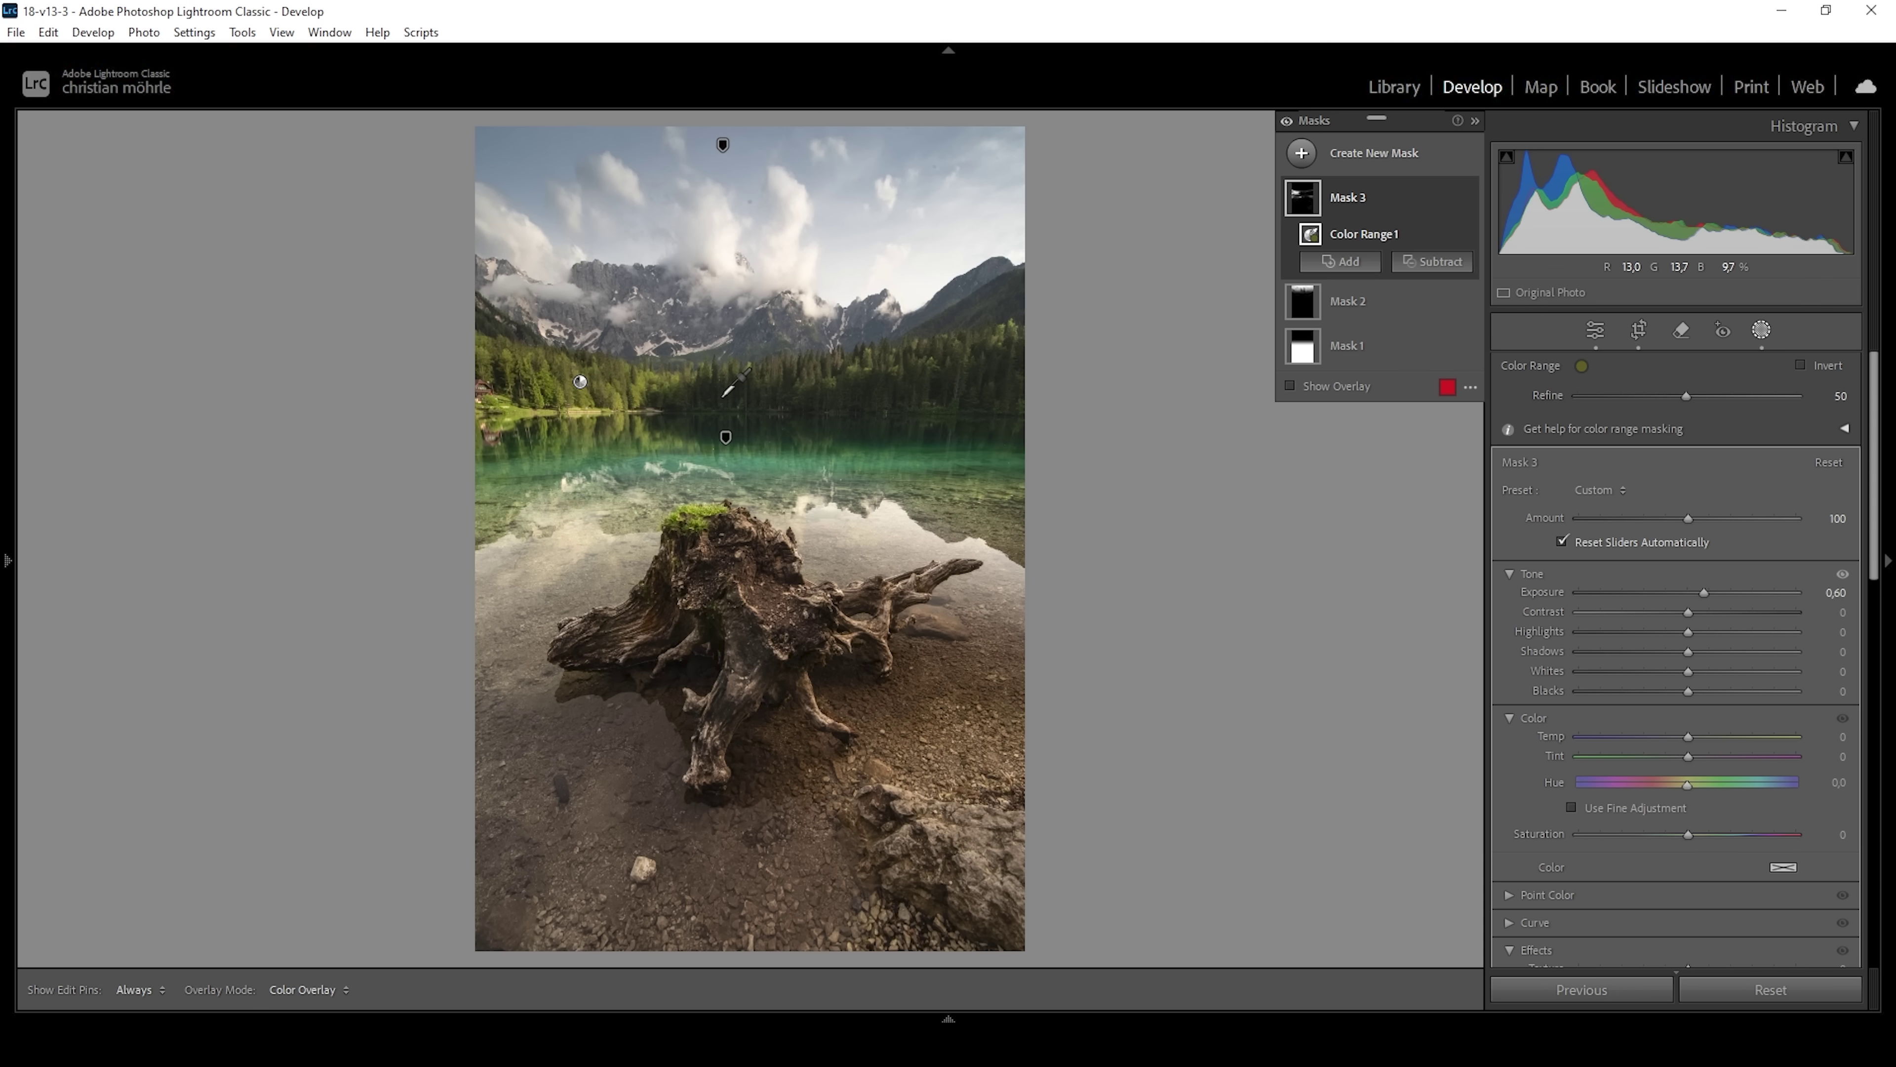
pyautogui.click(1689, 671)
pyautogui.moveTo(1694, 672); pyautogui.dragTo(1698, 673)
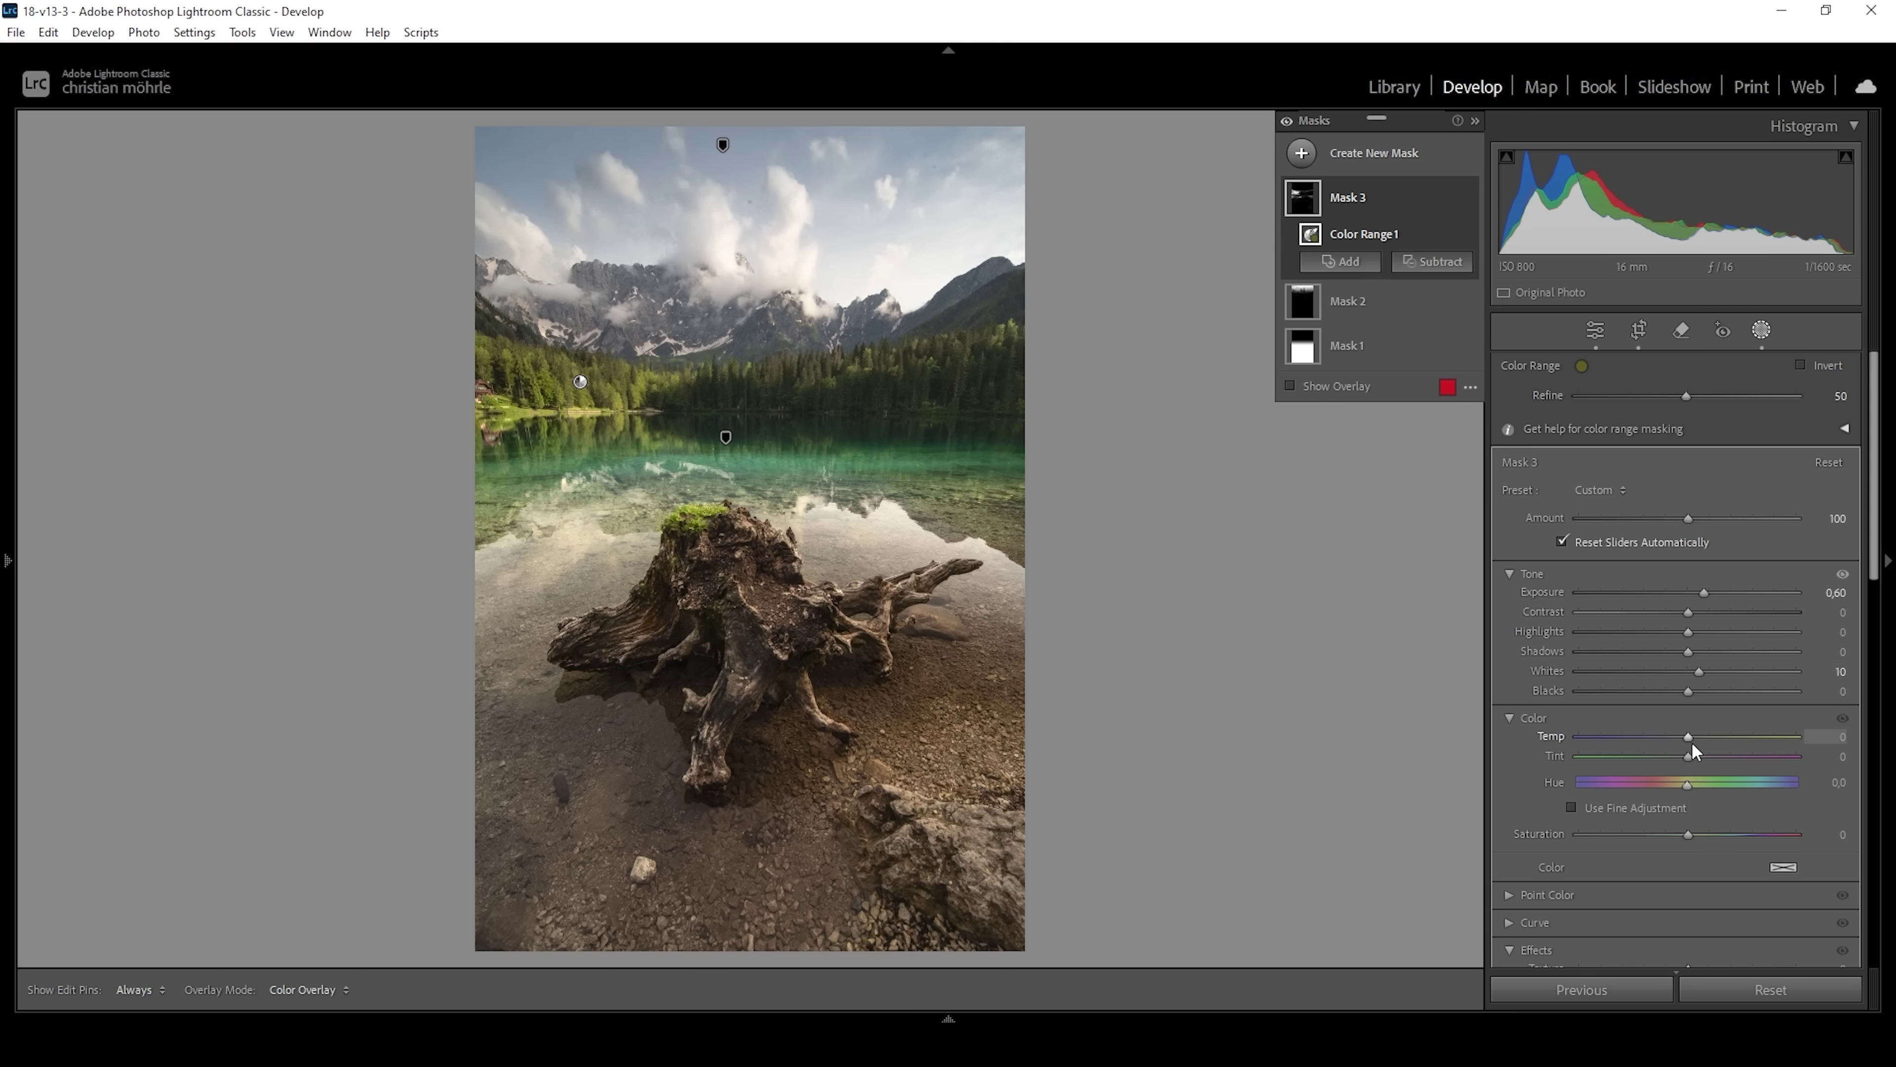
pyautogui.moveTo(1695, 734); pyautogui.dragTo(1696, 735)
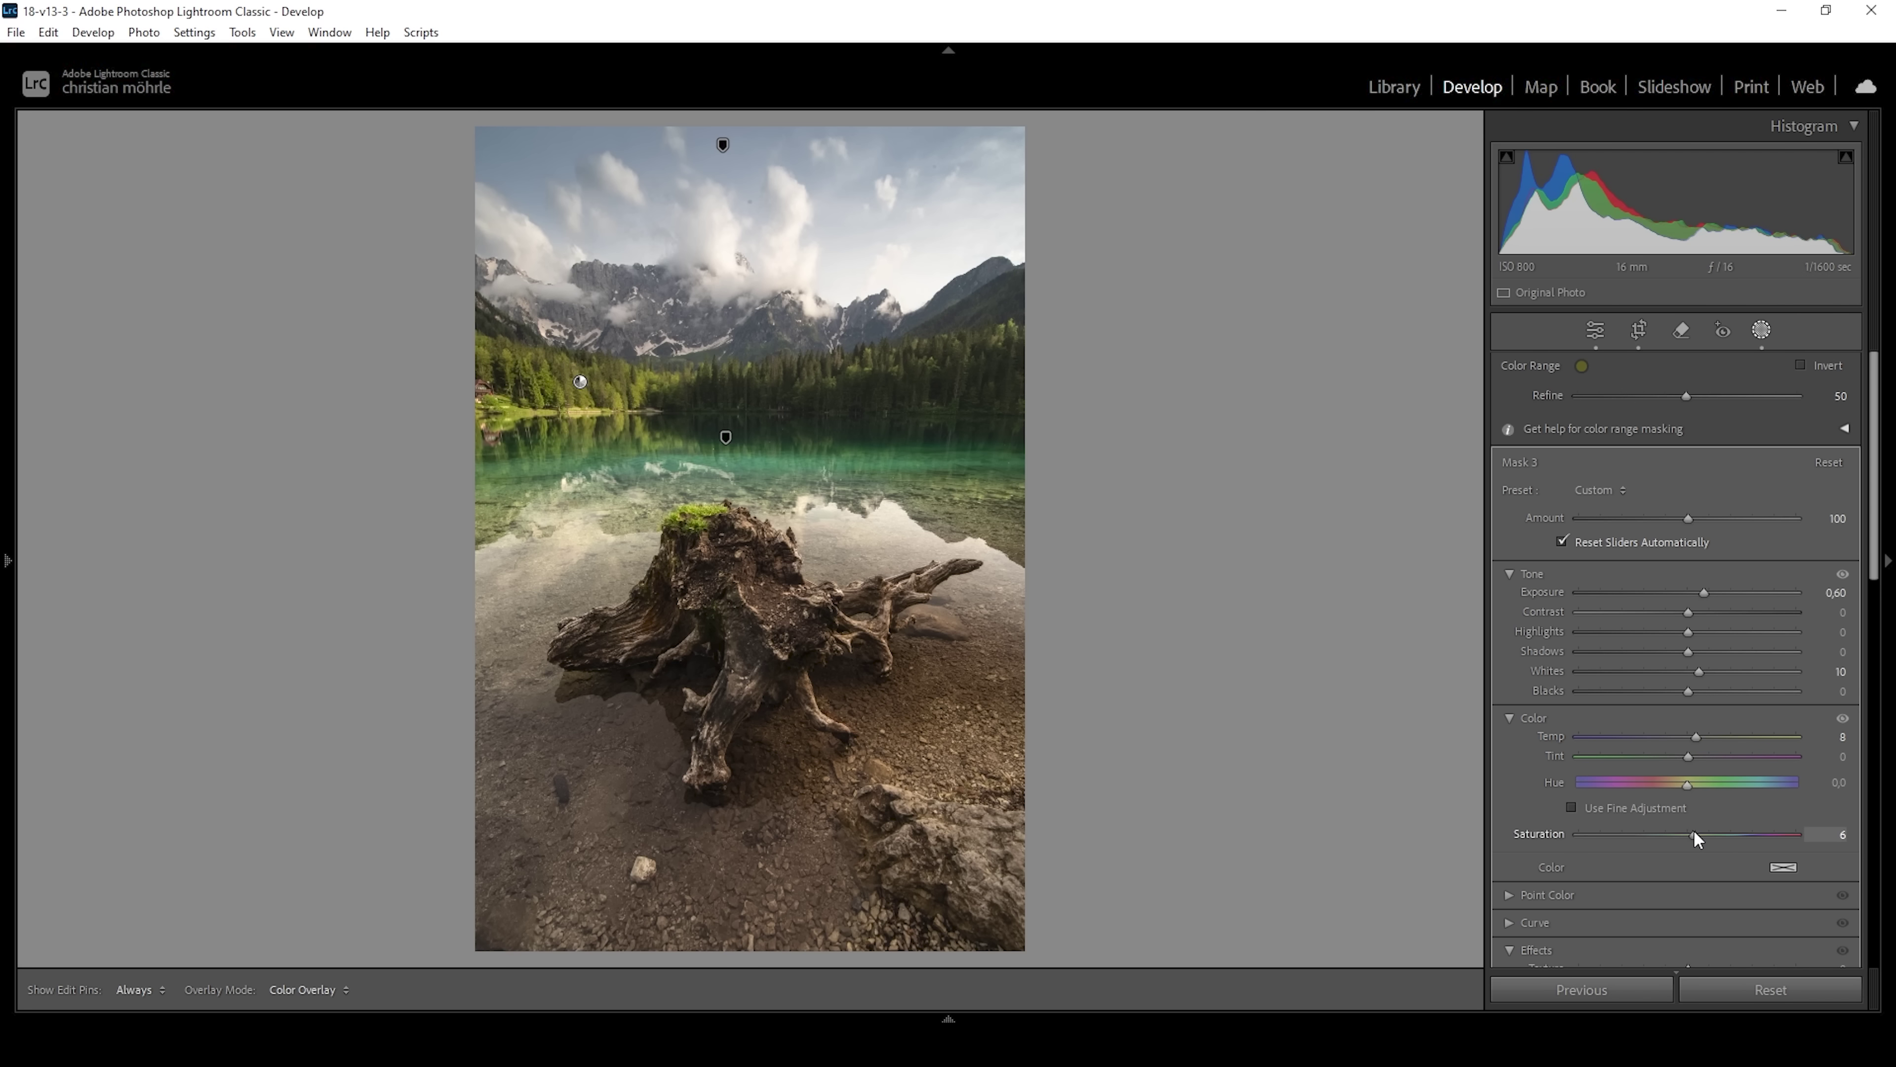
pyautogui.scroll(-4, 1740, 744)
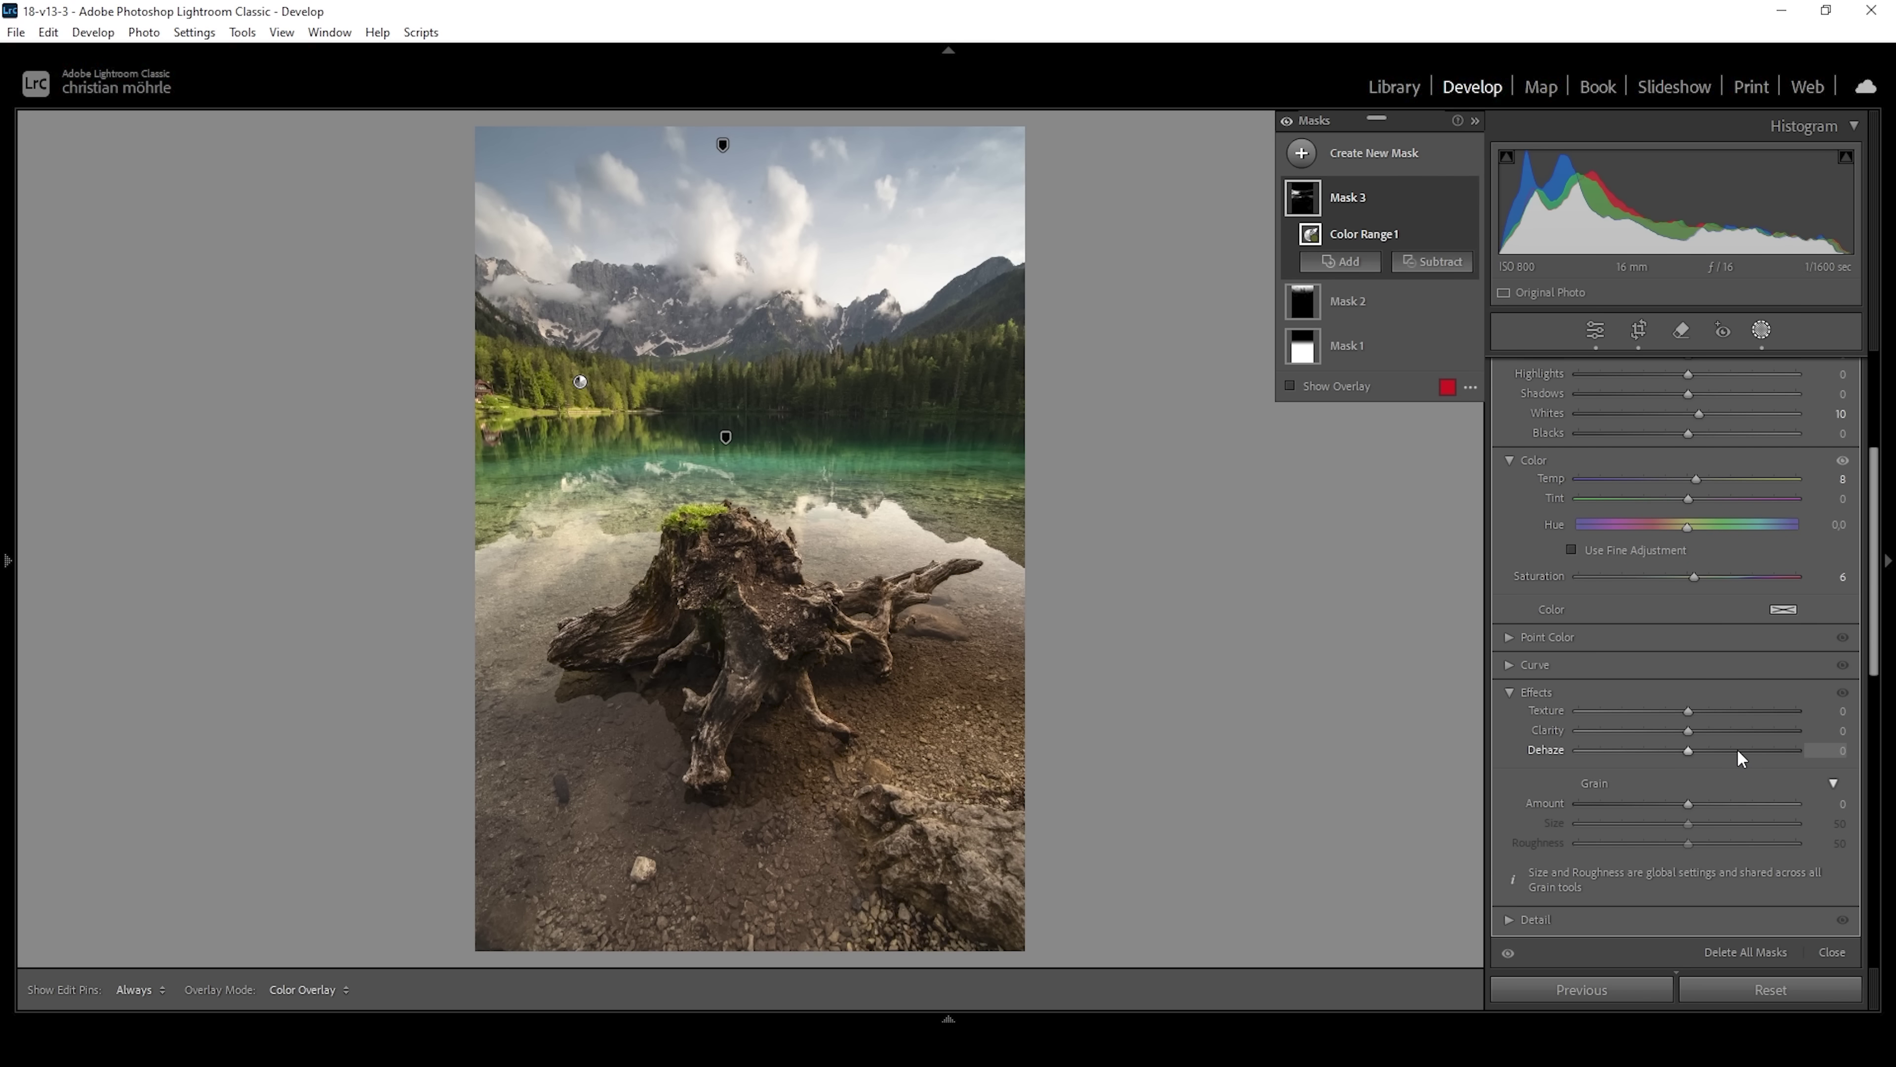
pyautogui.moveTo(1689, 729); pyautogui.dragTo(1700, 733)
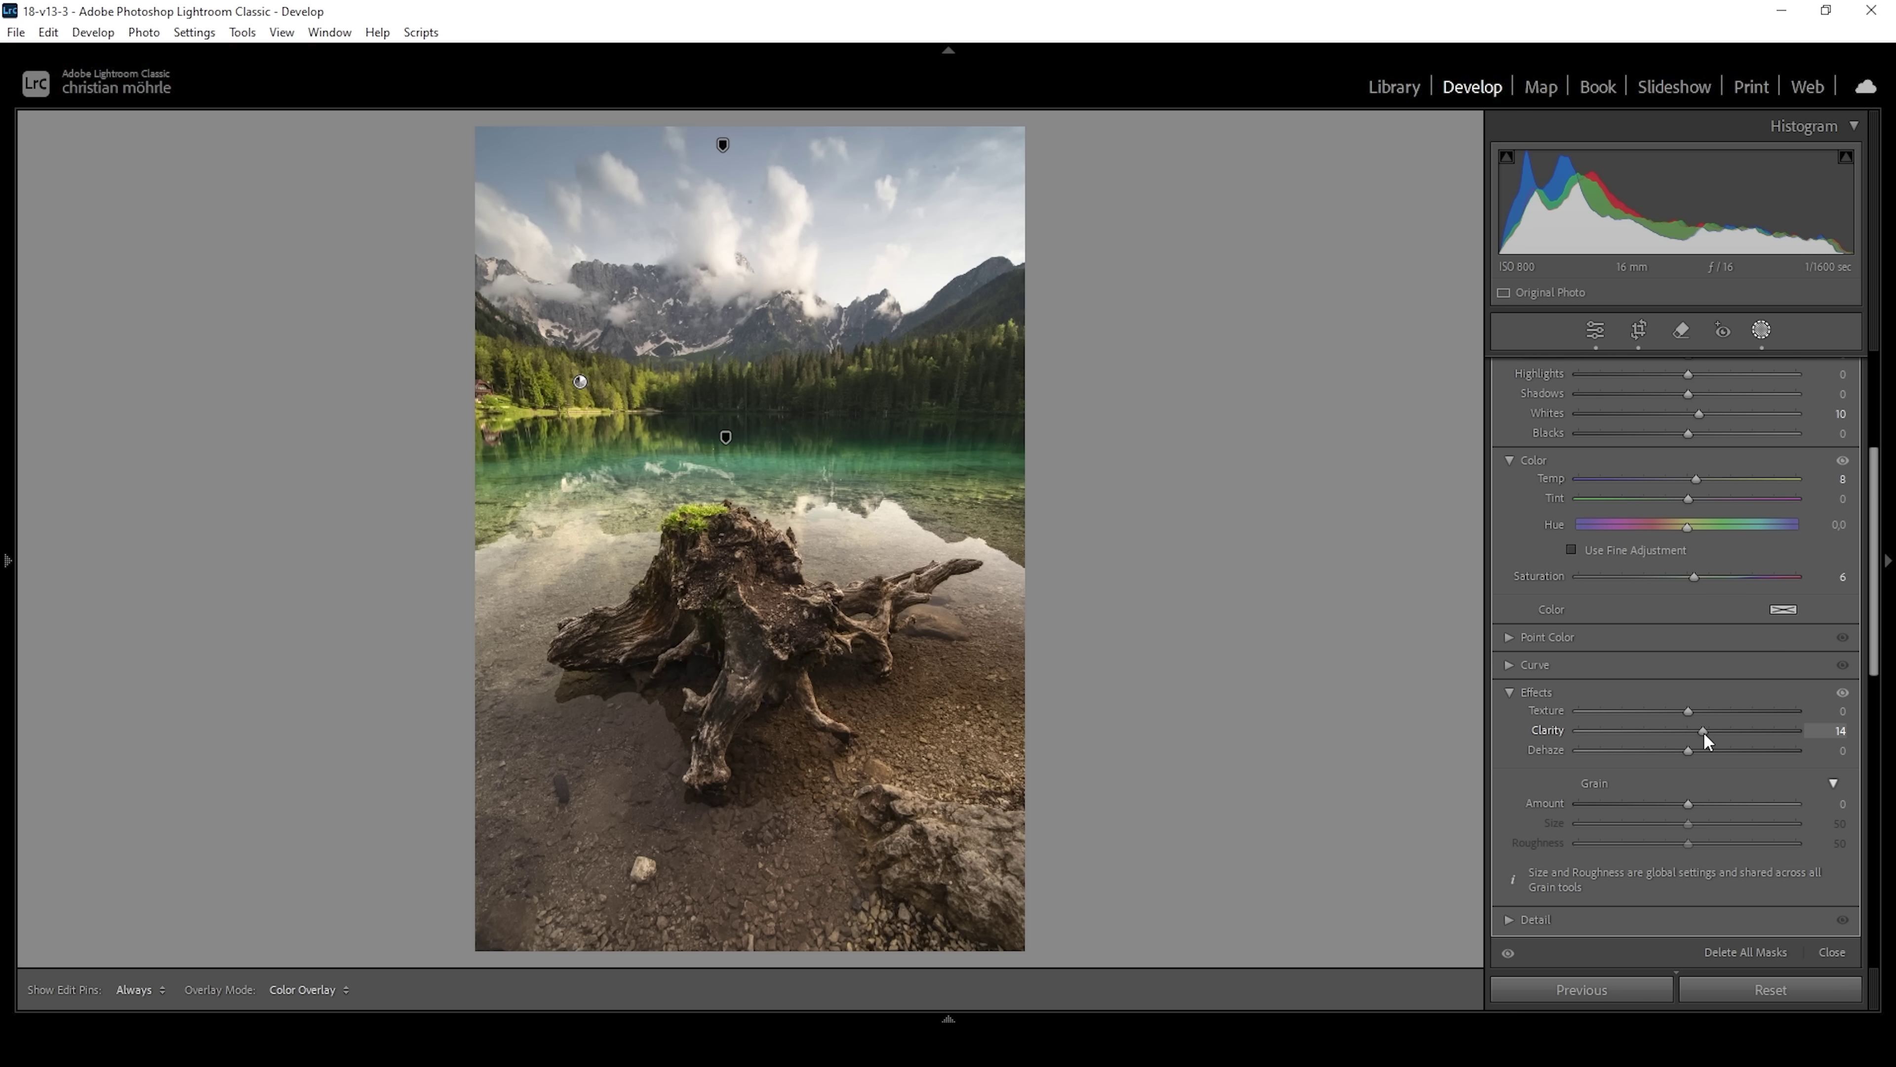
pyautogui.moveTo(1704, 731); pyautogui.dragTo(1706, 730)
# Add a wide radial gradient over the far shoreline and lake, raising Exposure to 0.34.
pyautogui.click(1301, 153)
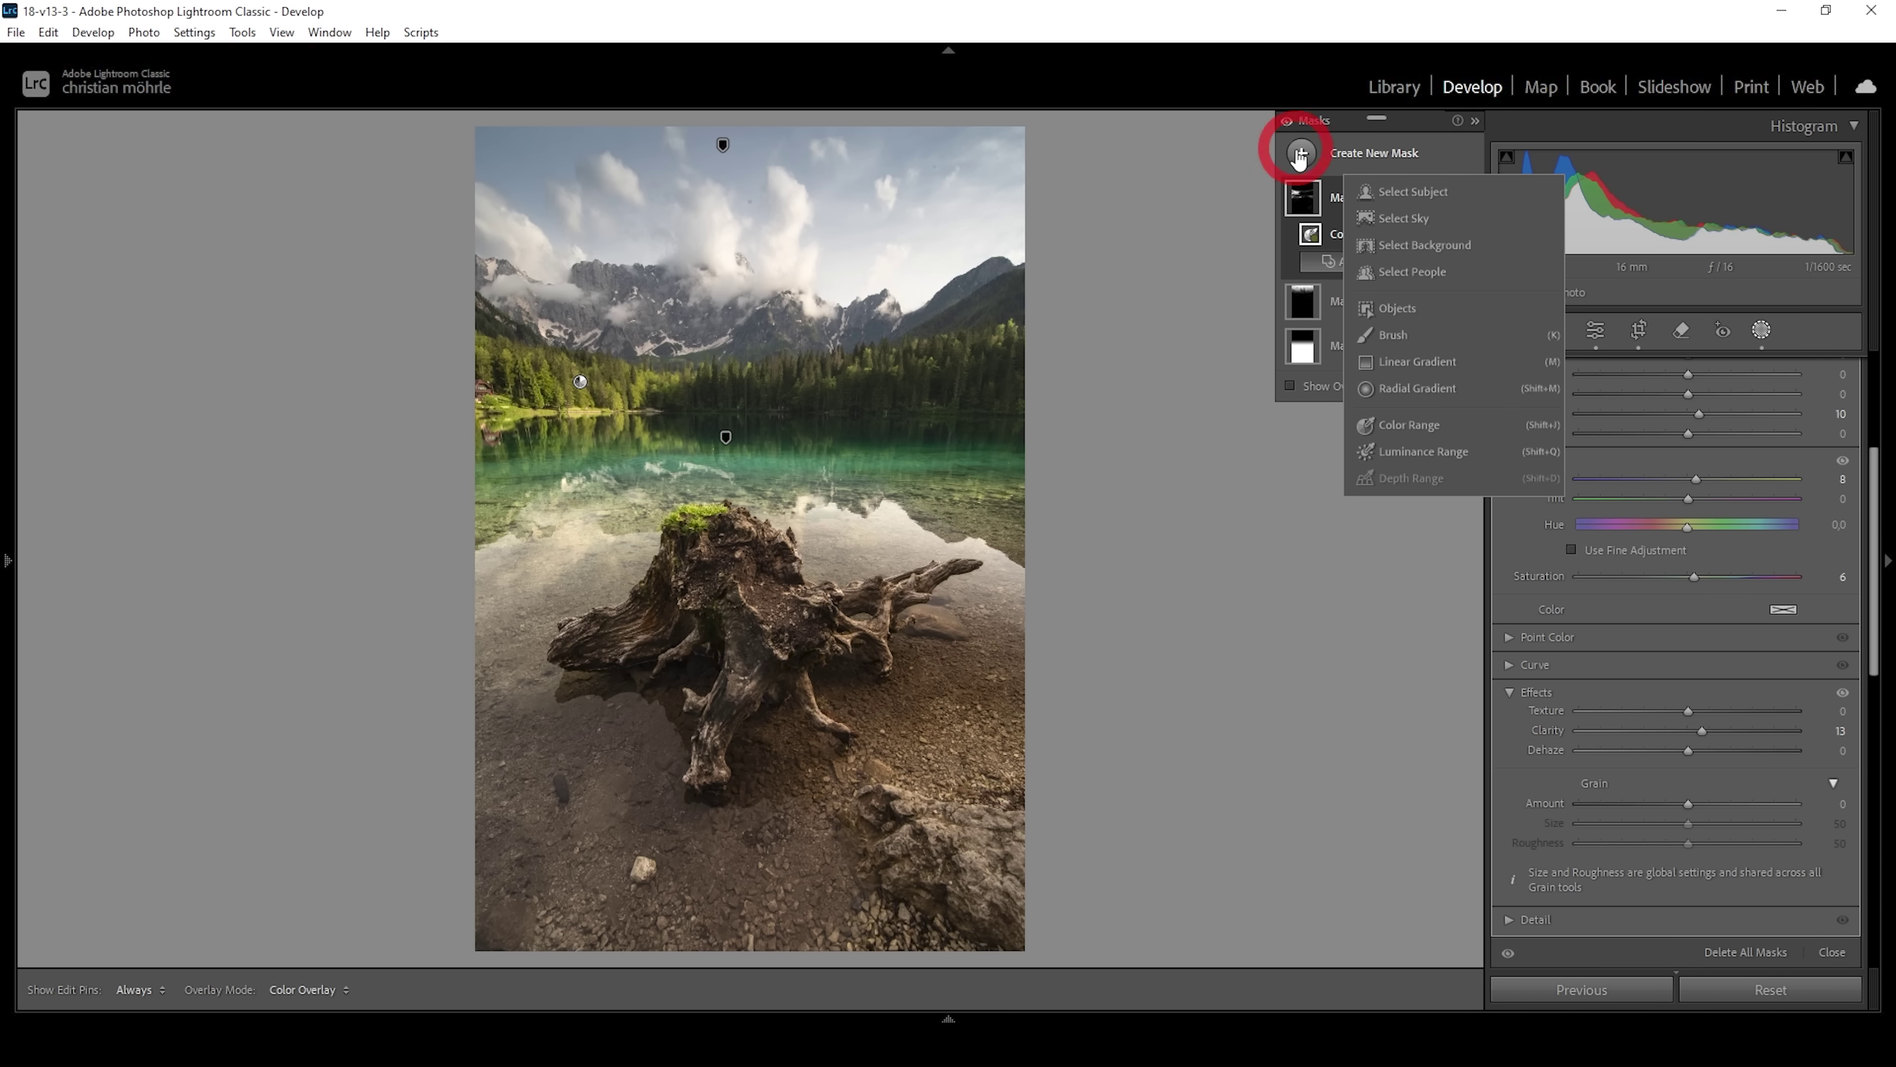
pyautogui.click(1384, 390)
pyautogui.moveTo(713, 412); pyautogui.dragTo(1073, 475)
pyautogui.moveTo(691, 413); pyautogui.dragTo(735, 415)
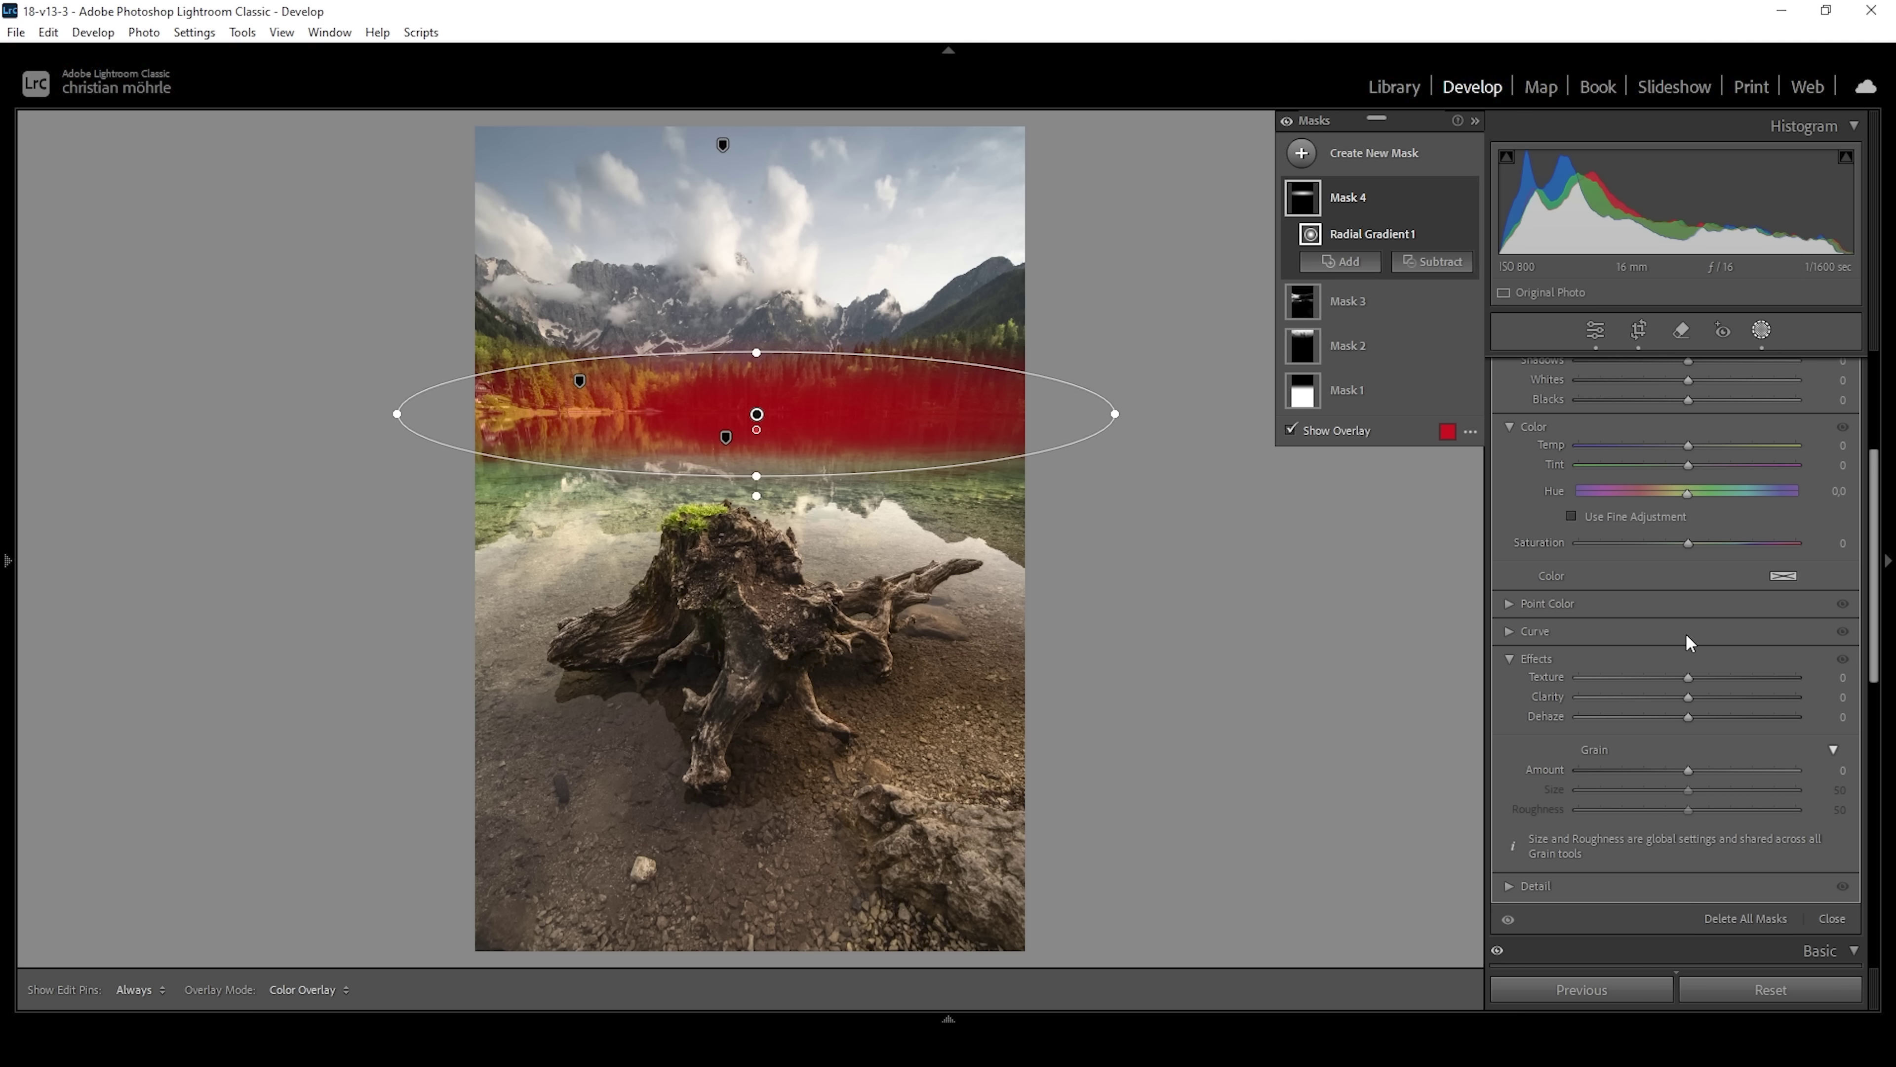
pyautogui.scroll(2, 1687, 626)
pyautogui.moveTo(1674, 427); pyautogui.dragTo(1692, 430)
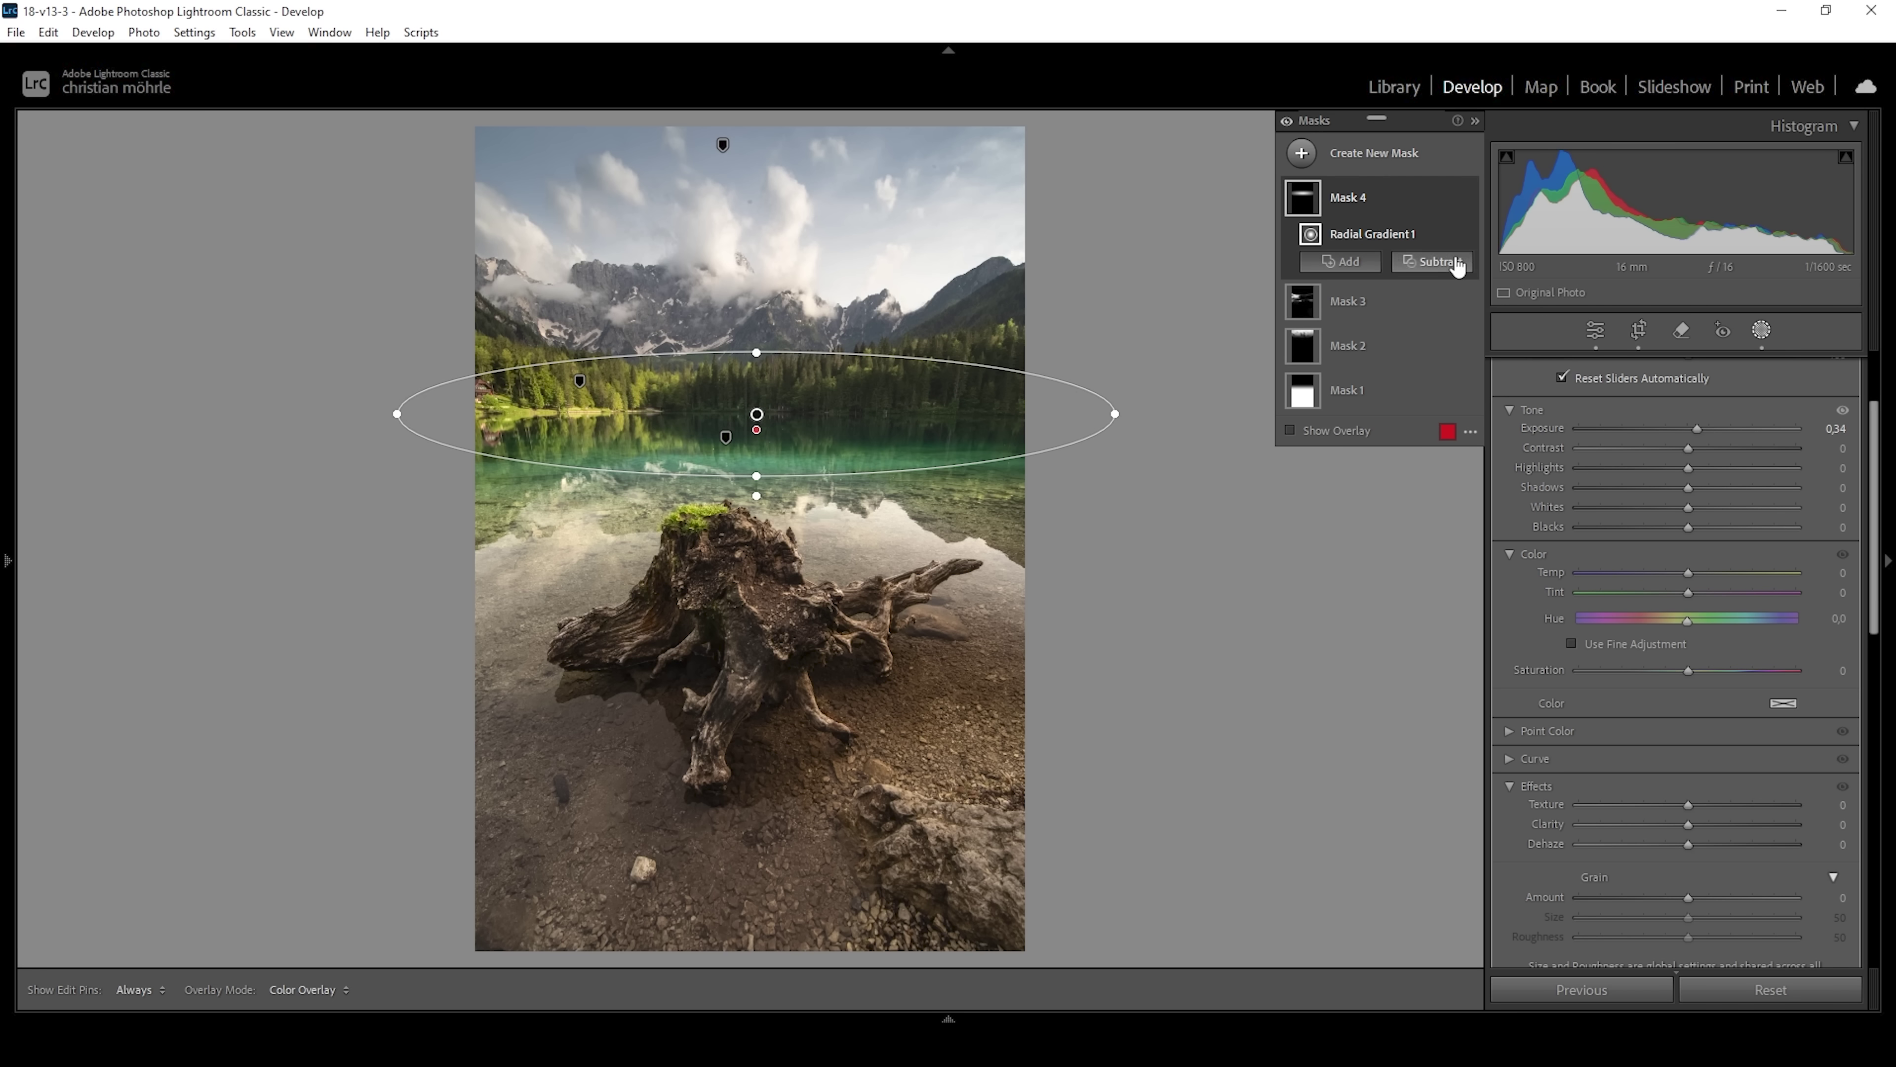
pyautogui.click(1301, 152)
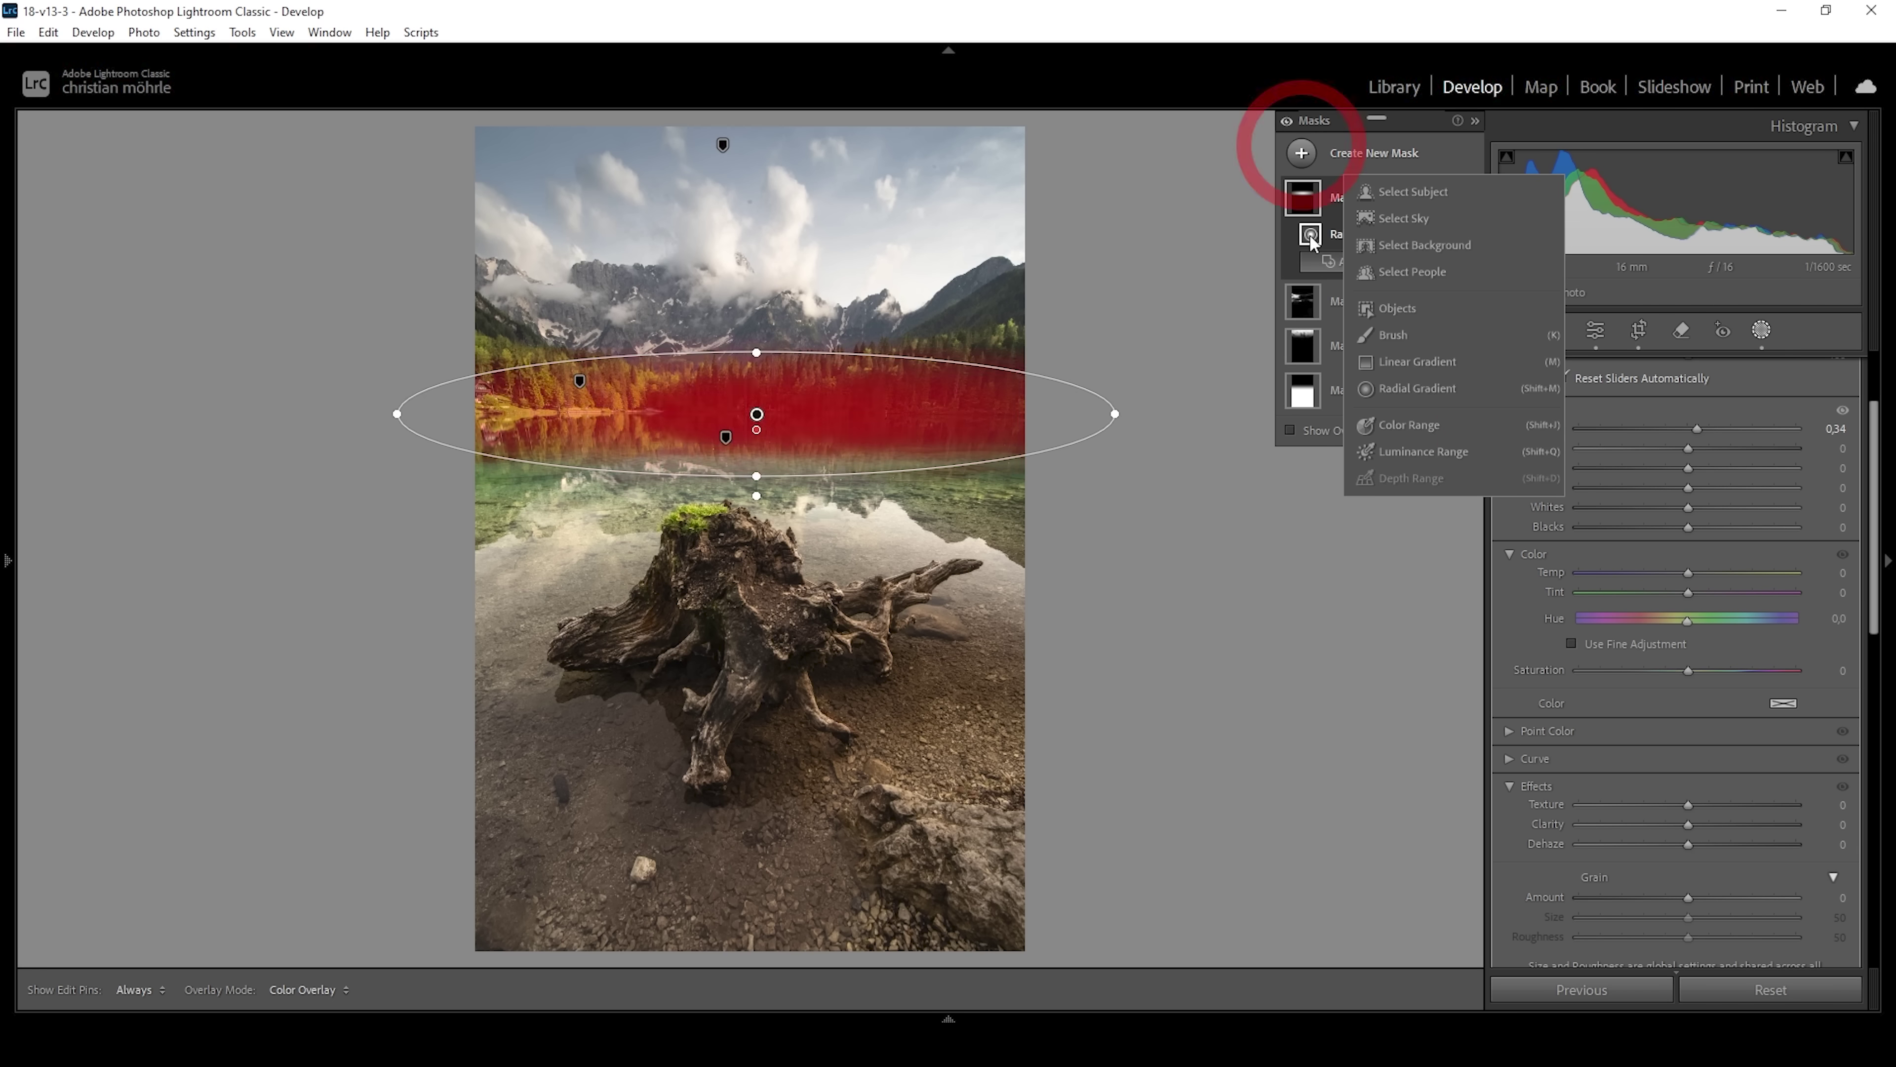
# Add a linear gradient over the lower lake, subtracting a second gradient over the stump.
pyautogui.click(1418, 385)
pyautogui.moveTo(703, 431); pyautogui.dragTo(703, 399)
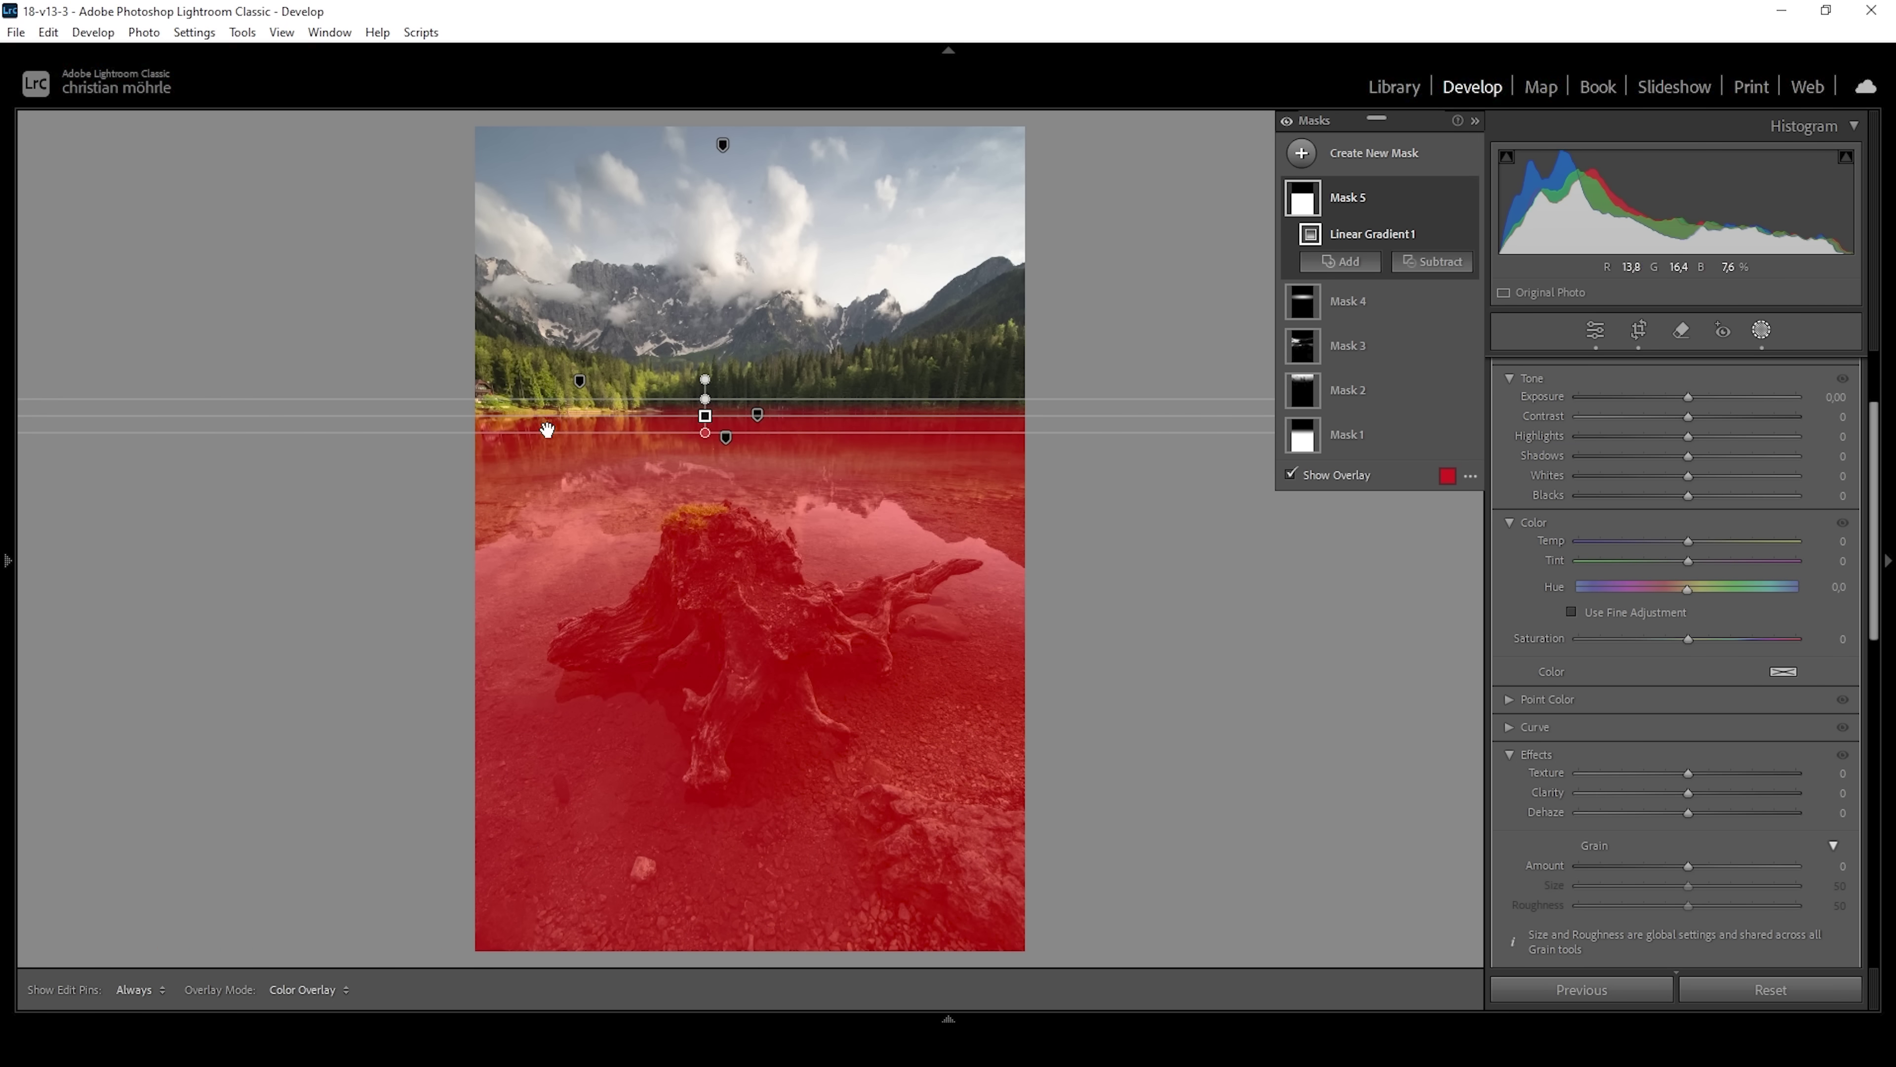
pyautogui.click(1441, 263)
pyautogui.click(1477, 481)
pyautogui.moveTo(729, 545); pyautogui.dragTo(729, 405)
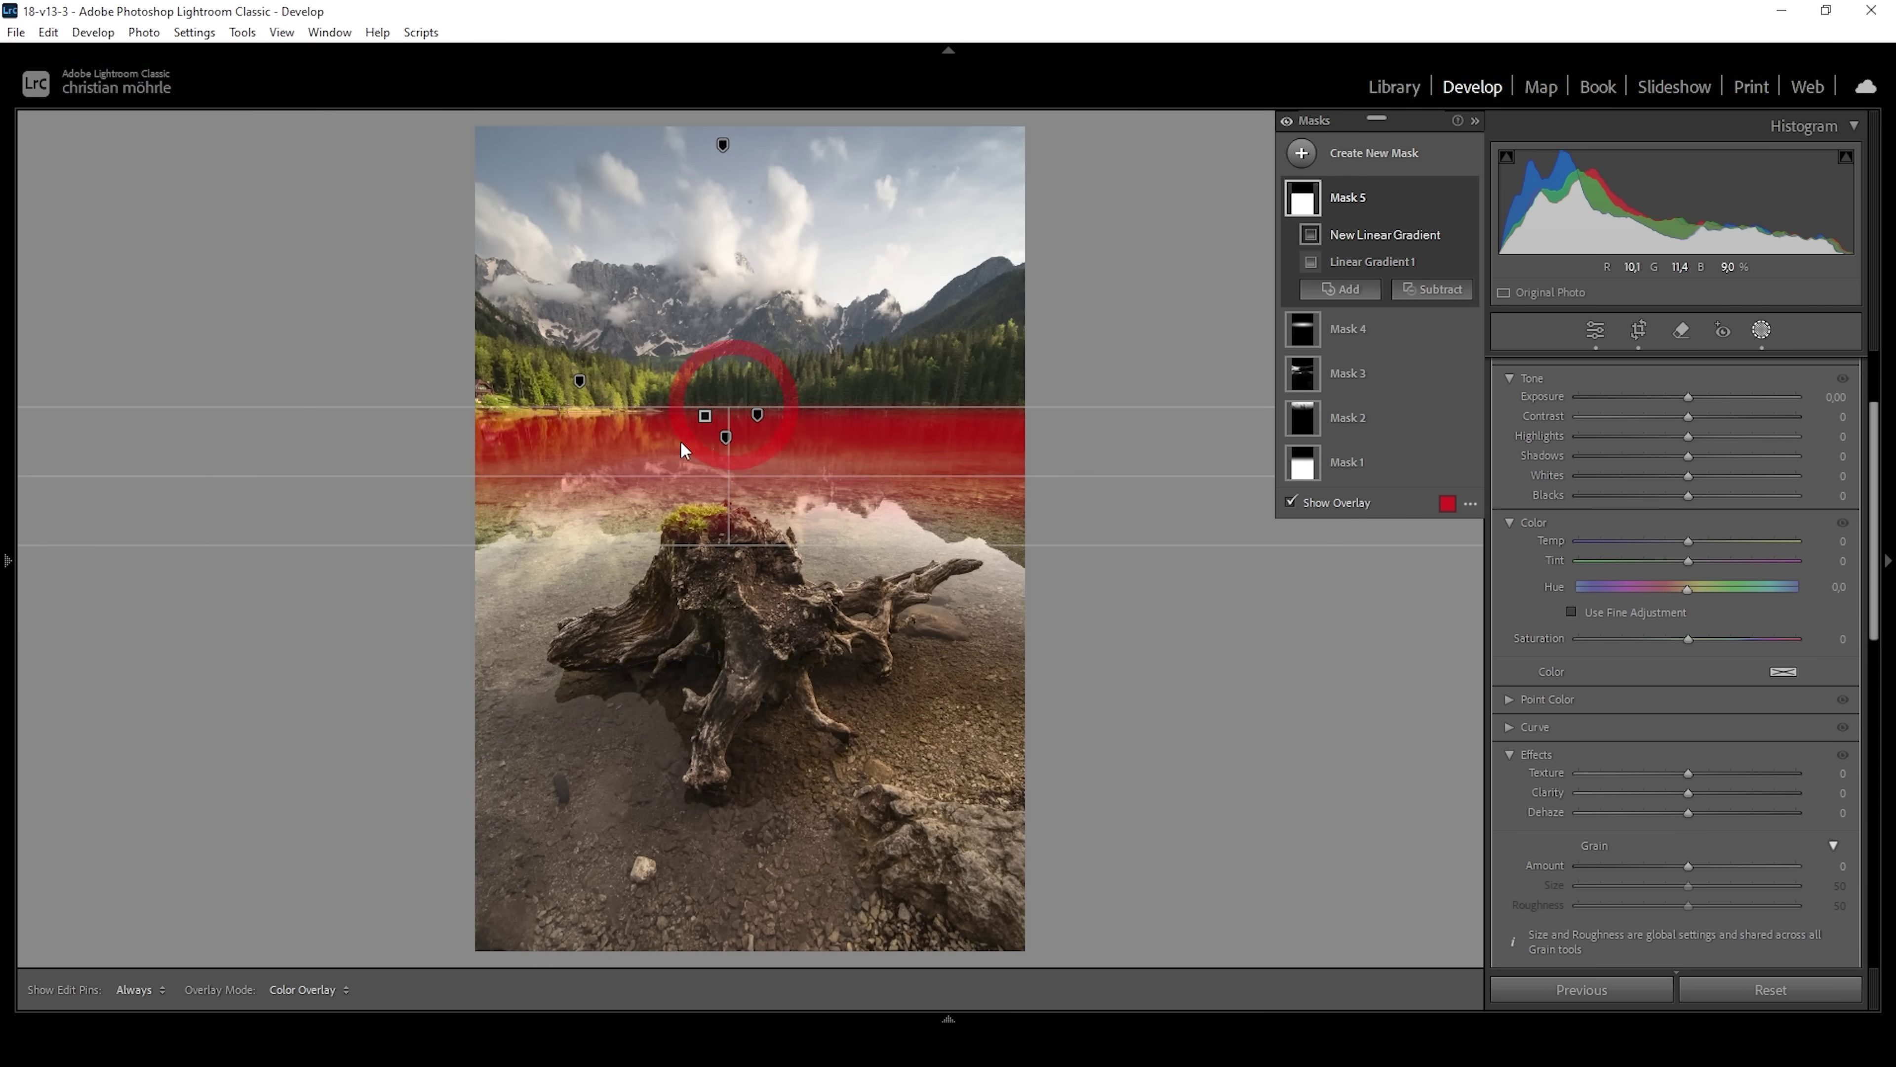
pyautogui.moveTo(729, 544); pyautogui.dragTo(729, 583)
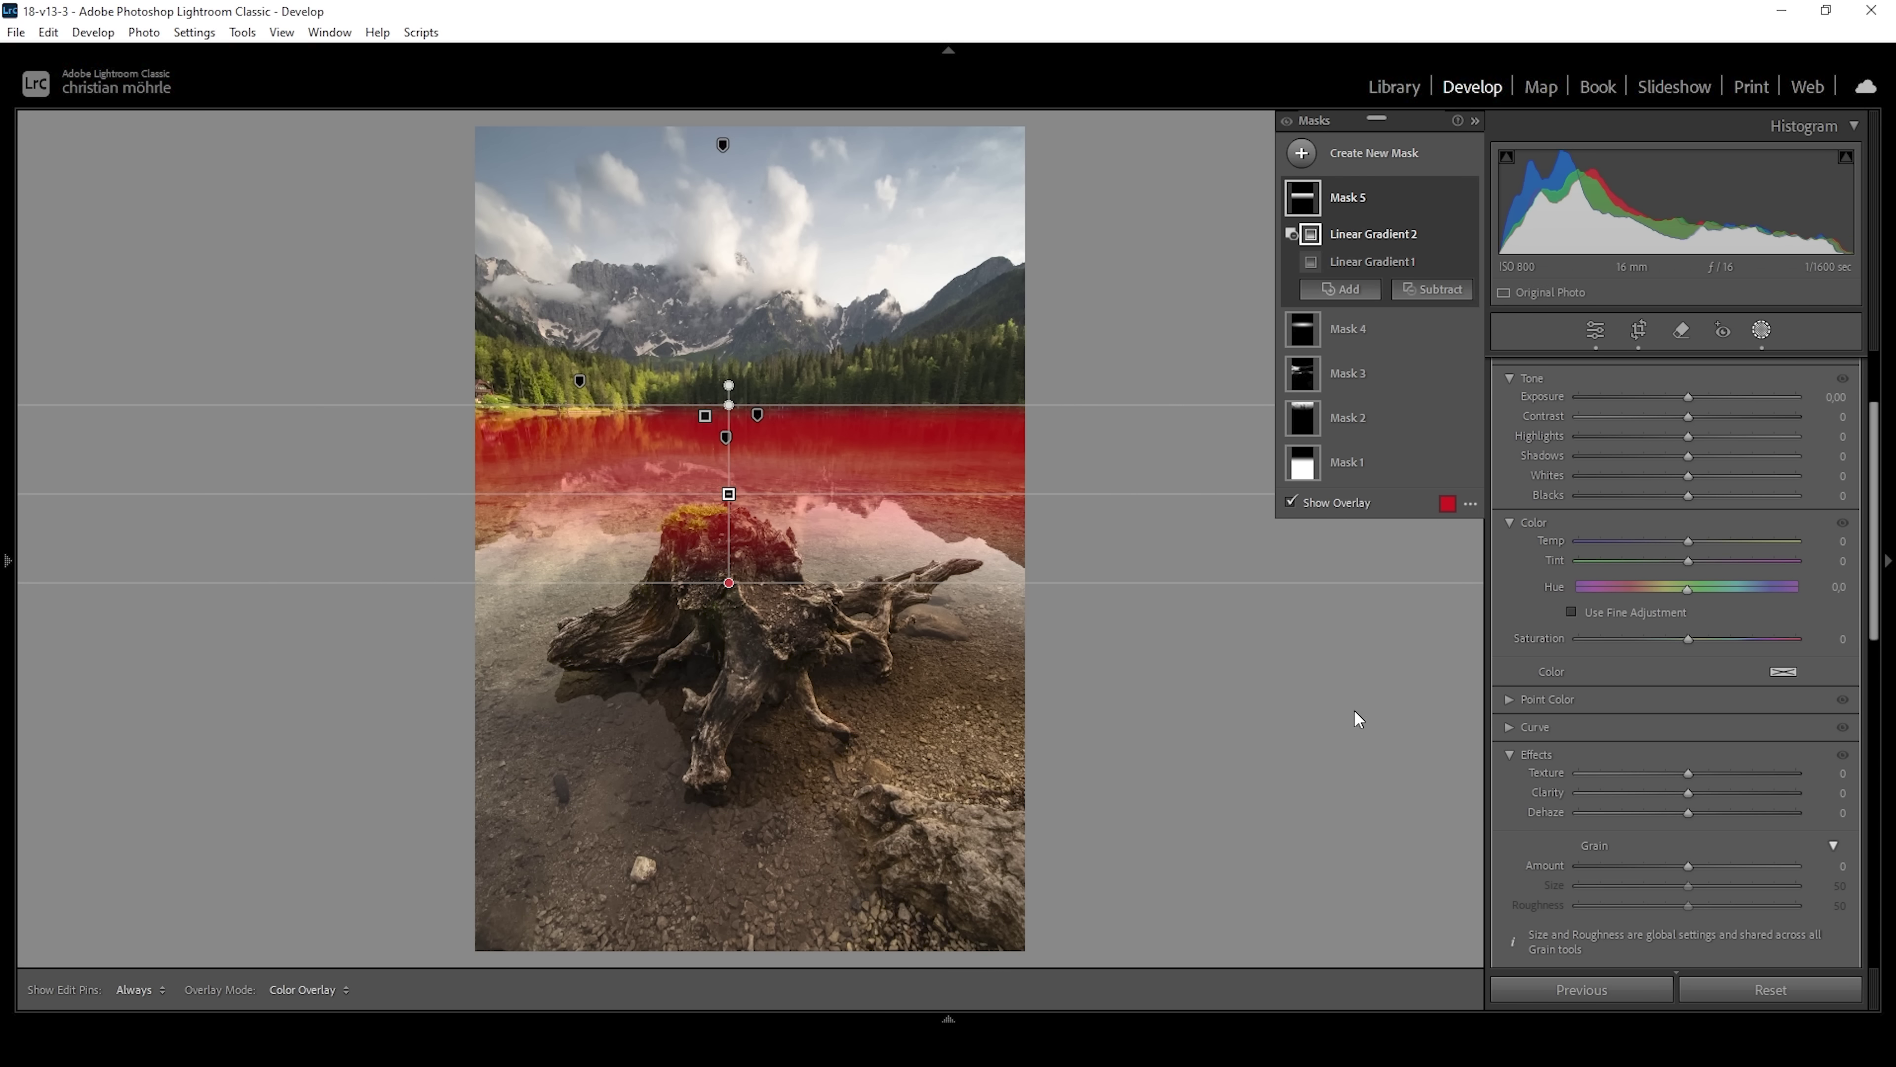
# Set the lake mask to Temp −8 and Saturation 17.
pyautogui.moveTo(1689, 541); pyautogui.dragTo(1683, 551)
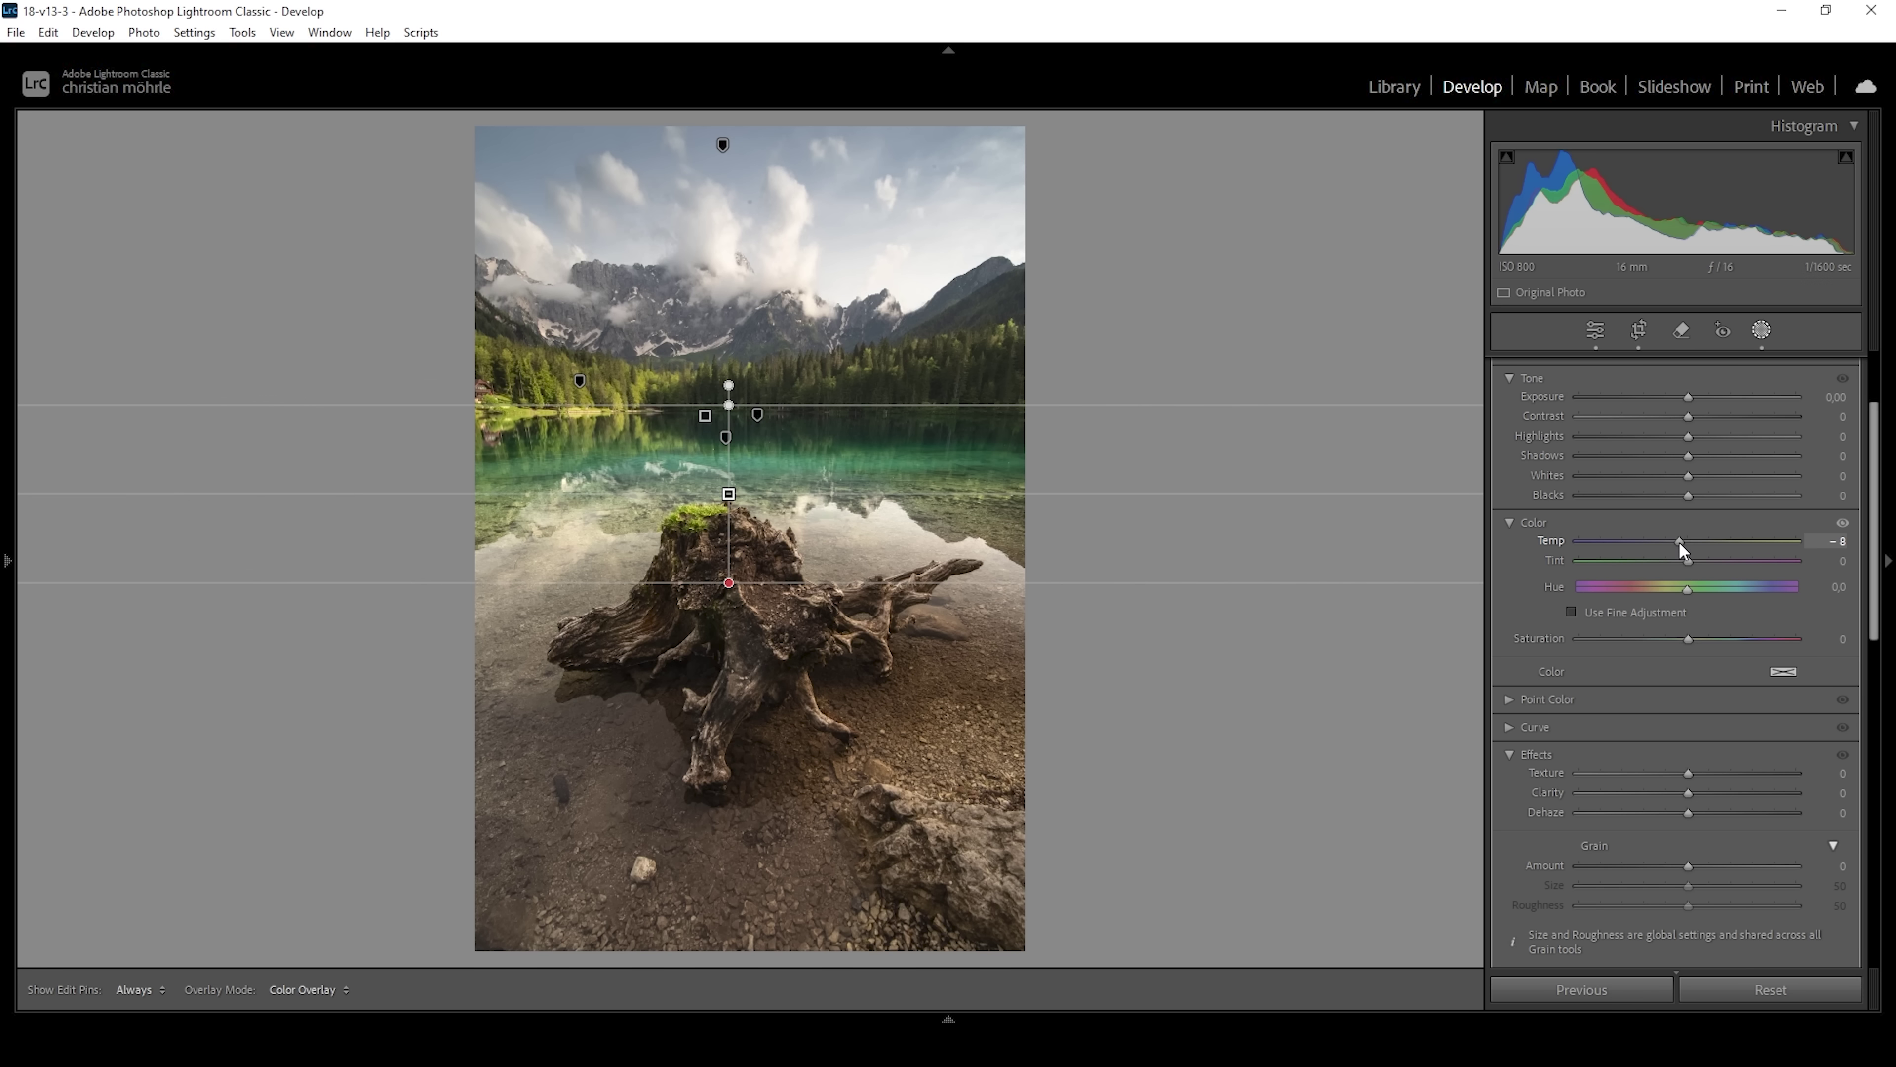
pyautogui.moveTo(1683, 550); pyautogui.dragTo(1683, 551)
pyautogui.moveTo(1691, 640); pyautogui.dragTo(1691, 640)
pyautogui.moveTo(1711, 639); pyautogui.dragTo(1700, 639)
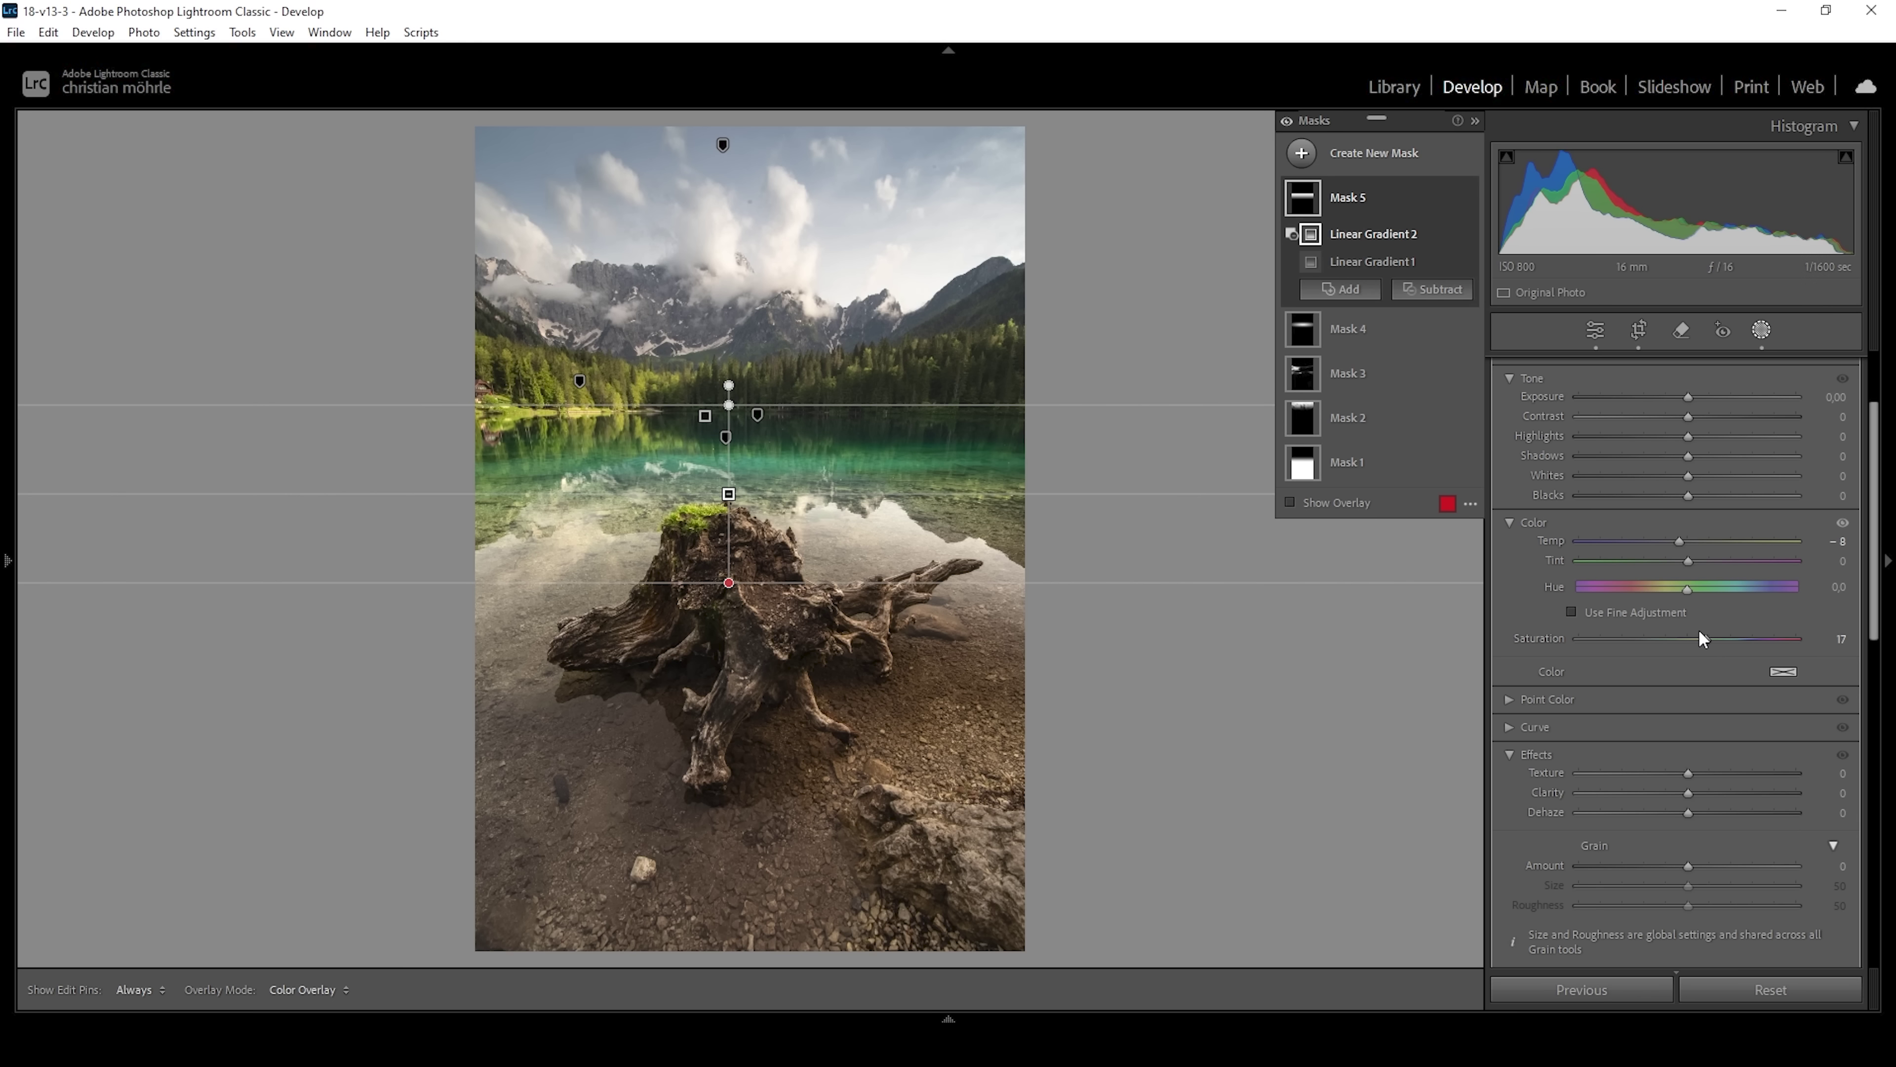
# Draw a radial gradient over the right-hand peaks with Blacks 15 and Dehaze −11.
pyautogui.click(1301, 152)
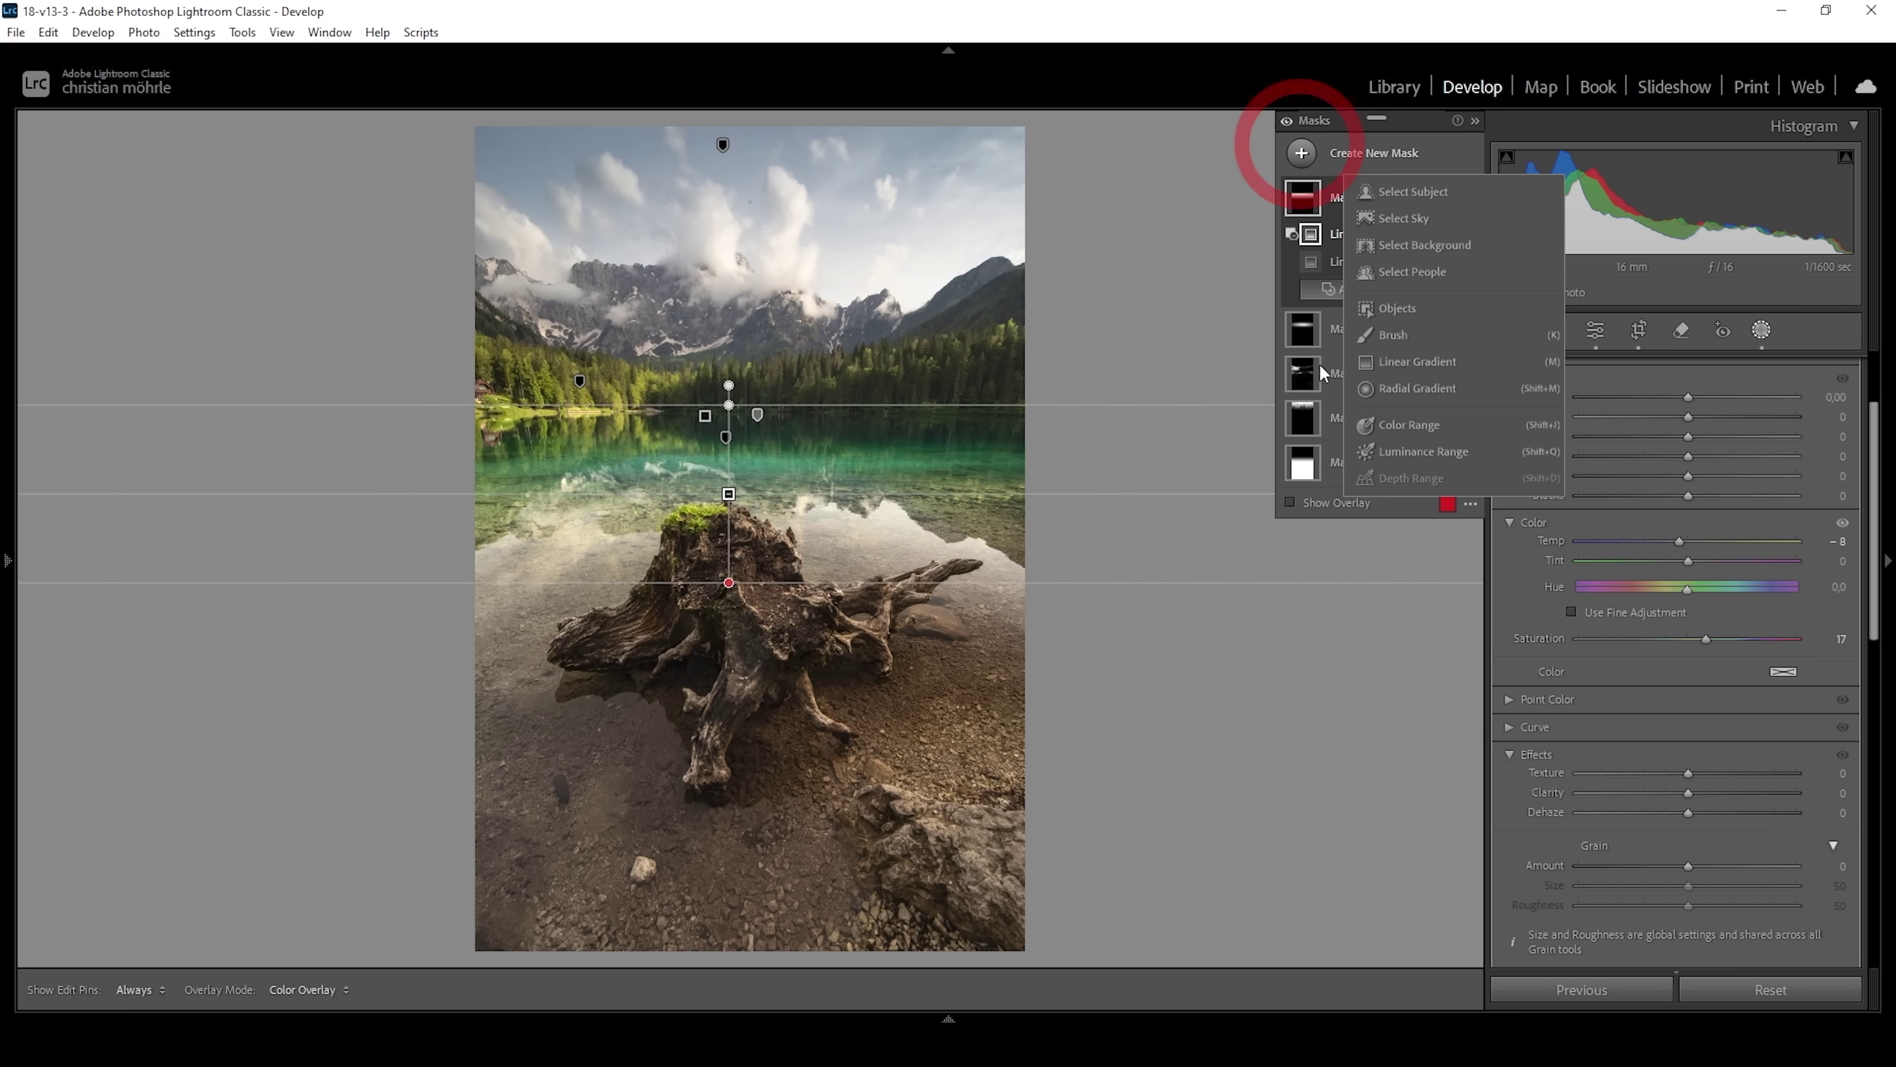
pyautogui.click(1398, 393)
pyautogui.moveTo(923, 287)
pyautogui.mouseDown()
pyautogui.moveTo(1038, 344)
pyautogui.moveTo(1029, 255)
pyautogui.moveTo(945, 270)
pyautogui.mouseUp()
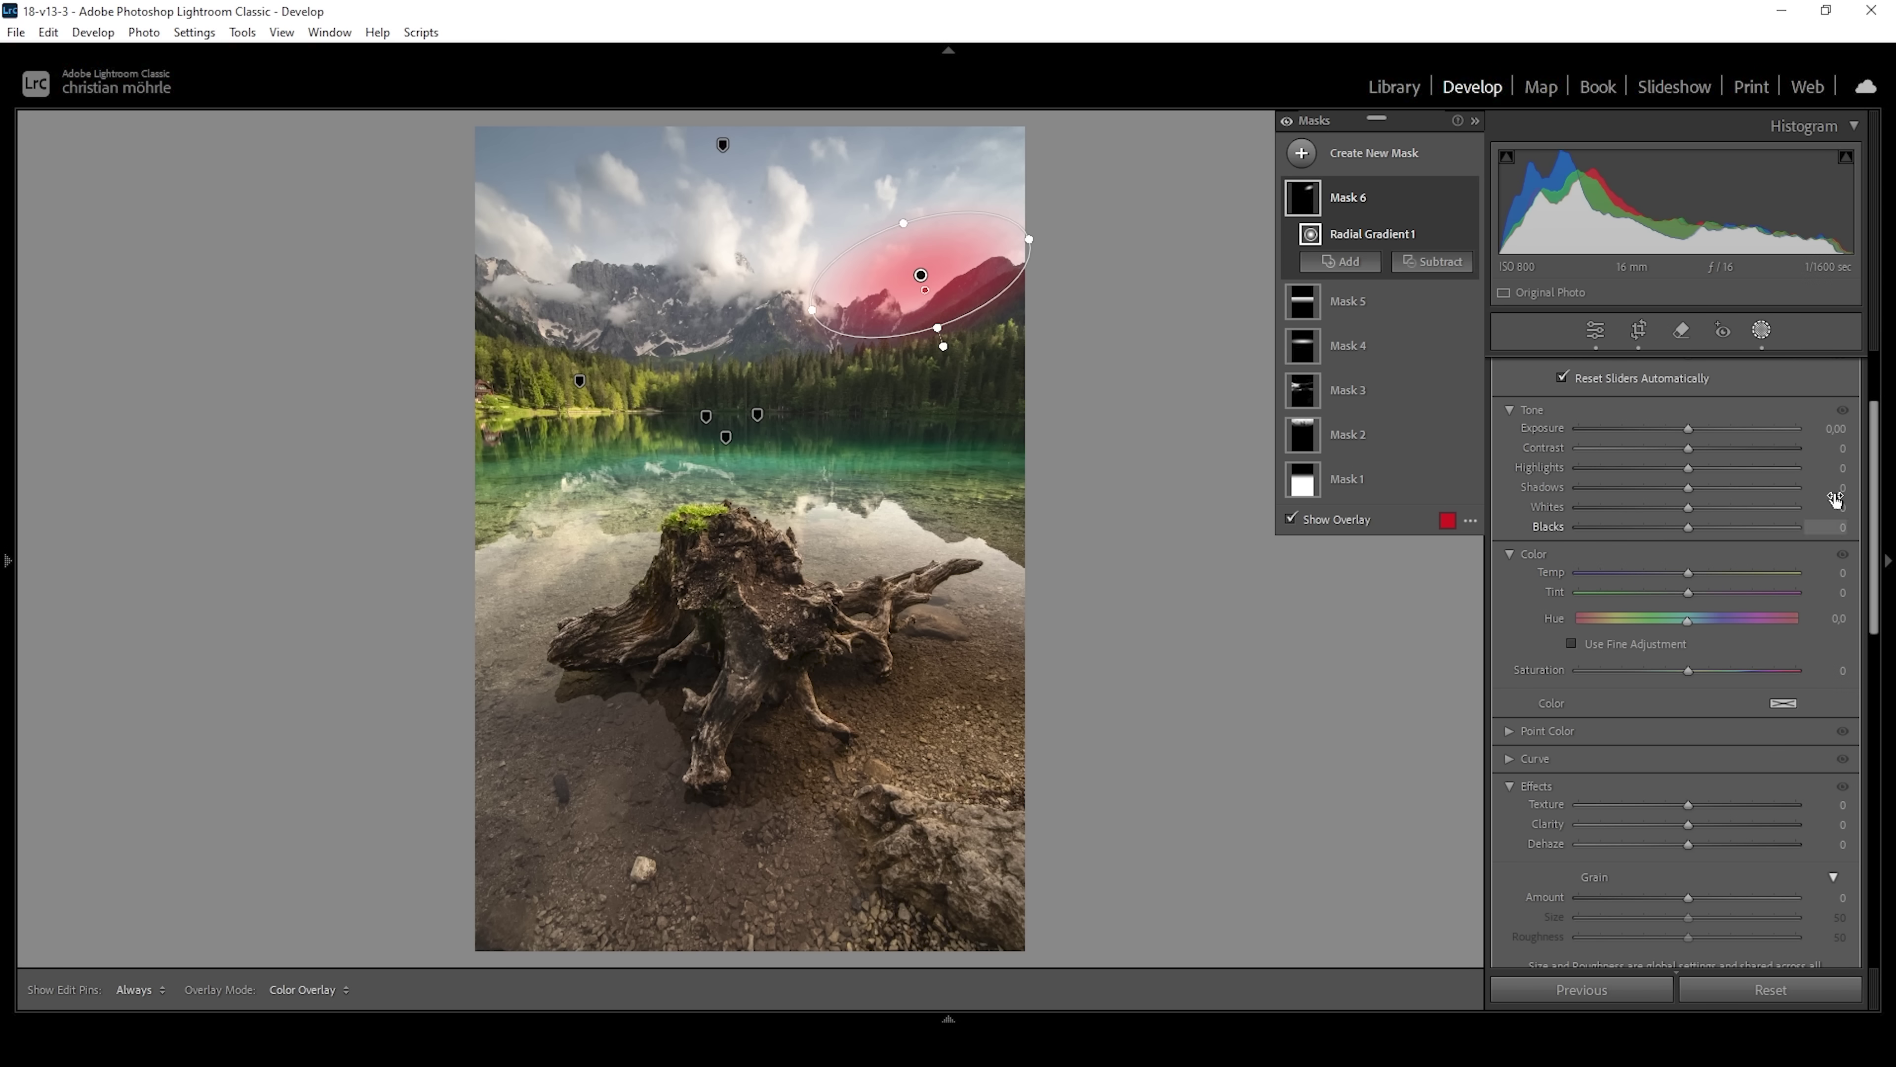
pyautogui.moveTo(1686, 528); pyautogui.dragTo(1701, 534)
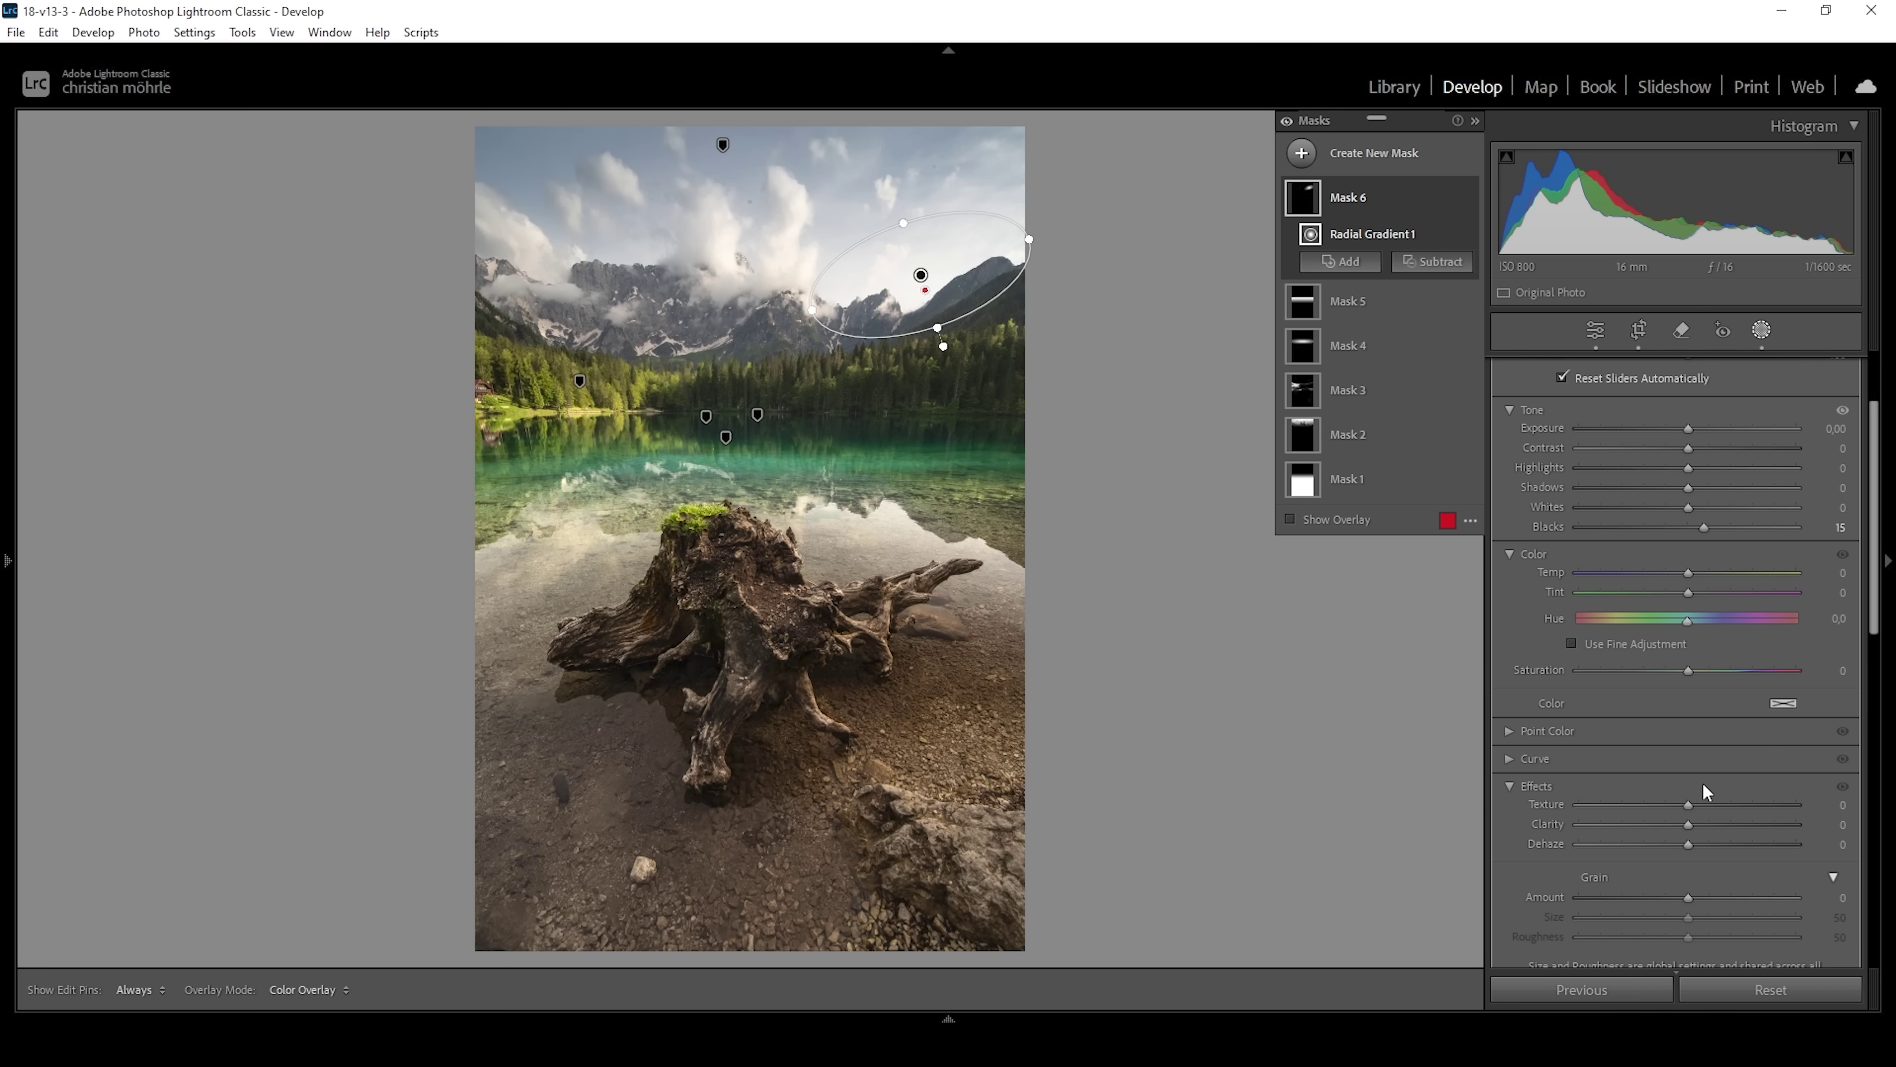
pyautogui.moveTo(1684, 844); pyautogui.dragTo(1671, 842)
# Create a new Objects mask by boxing the tree stump.
pyautogui.click(1302, 153)
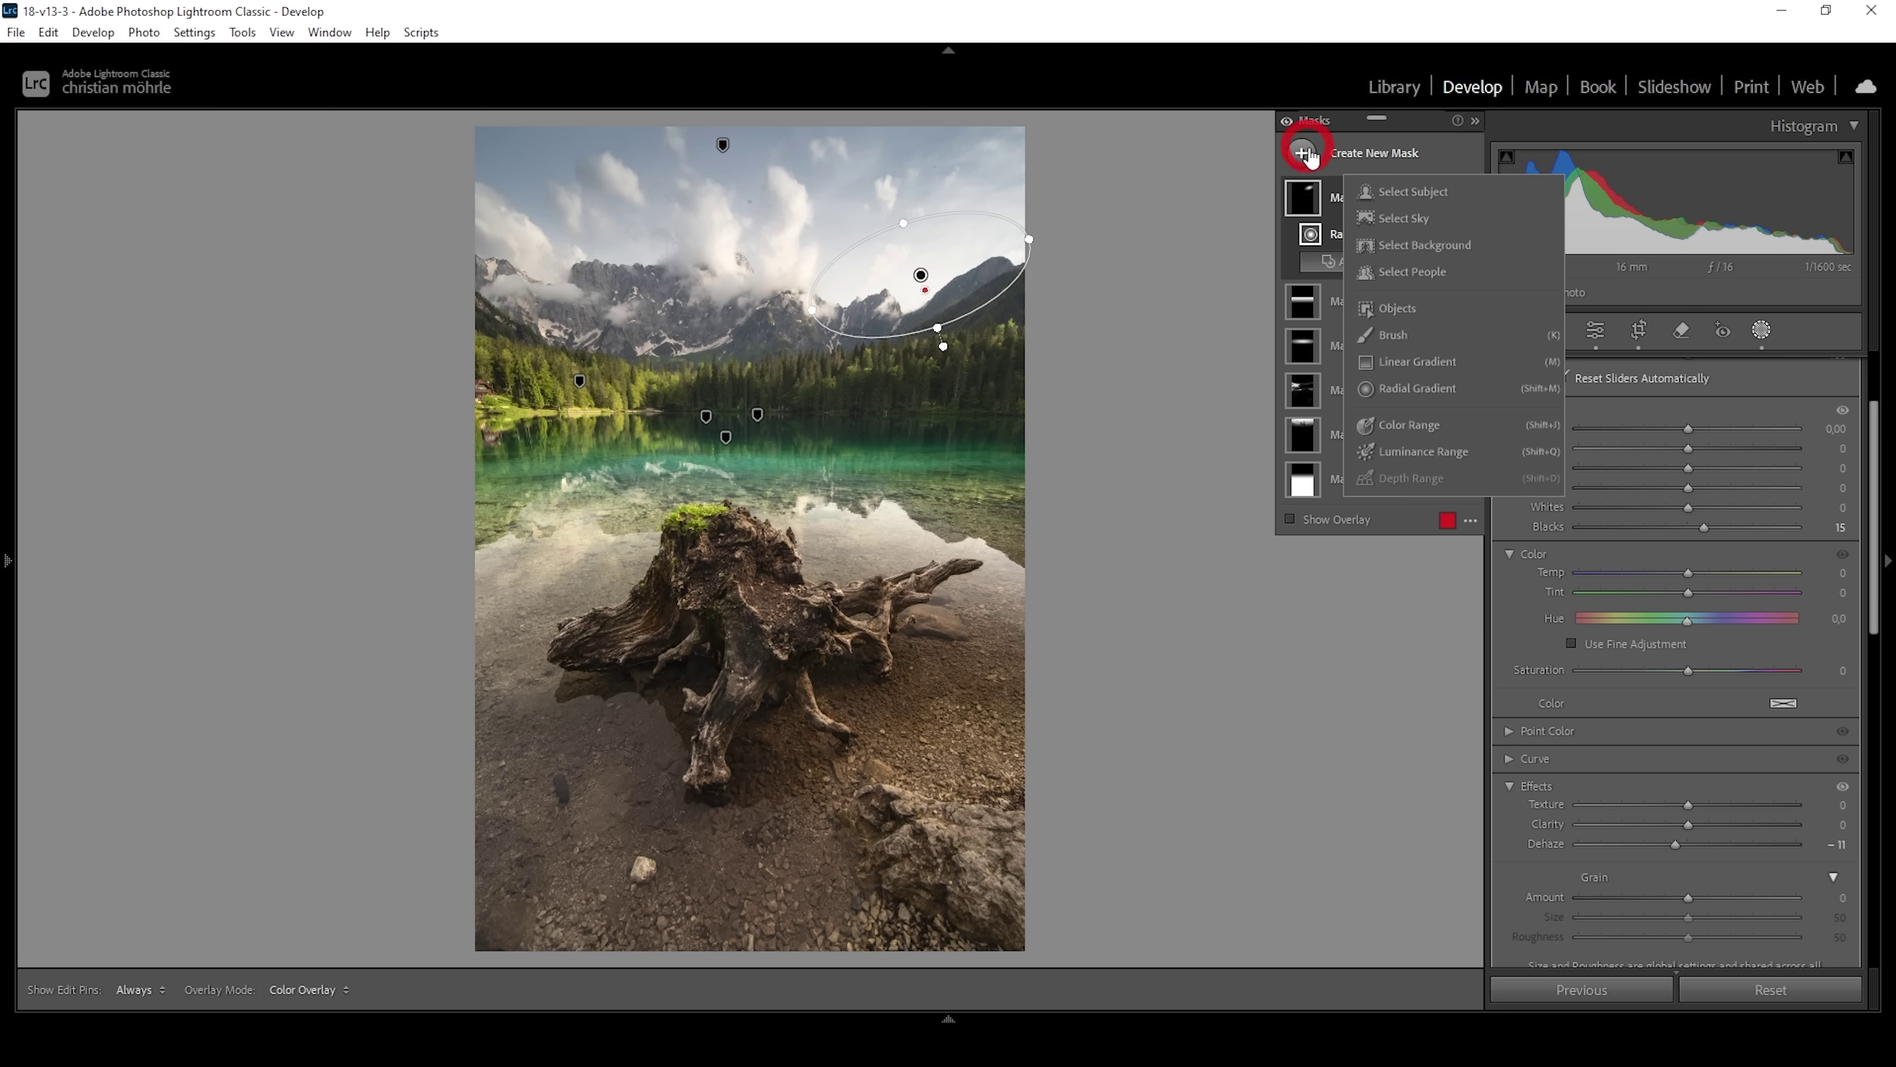
pyautogui.click(1418, 312)
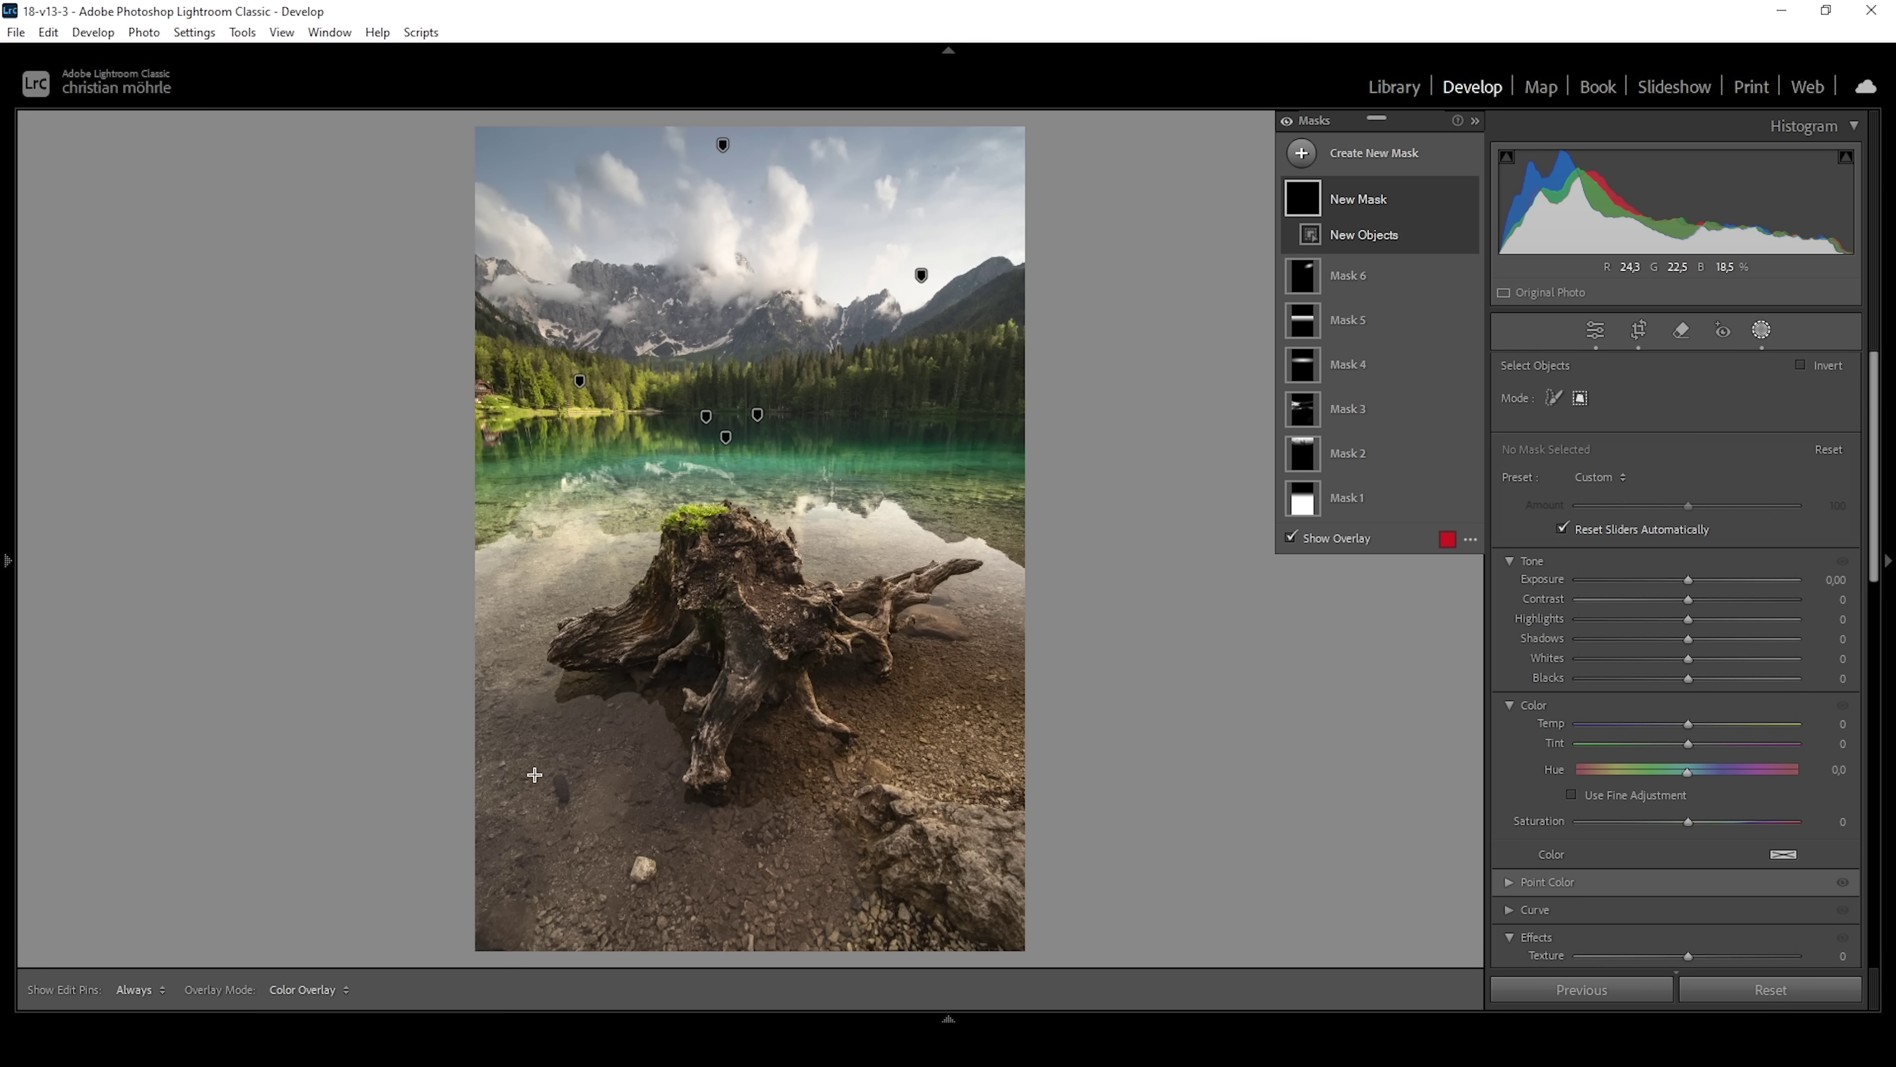
pyautogui.moveTo(532, 859)
pyautogui.mouseDown()
pyautogui.moveTo(642, 735)
pyautogui.moveTo(1004, 470)
pyautogui.mouseUp()
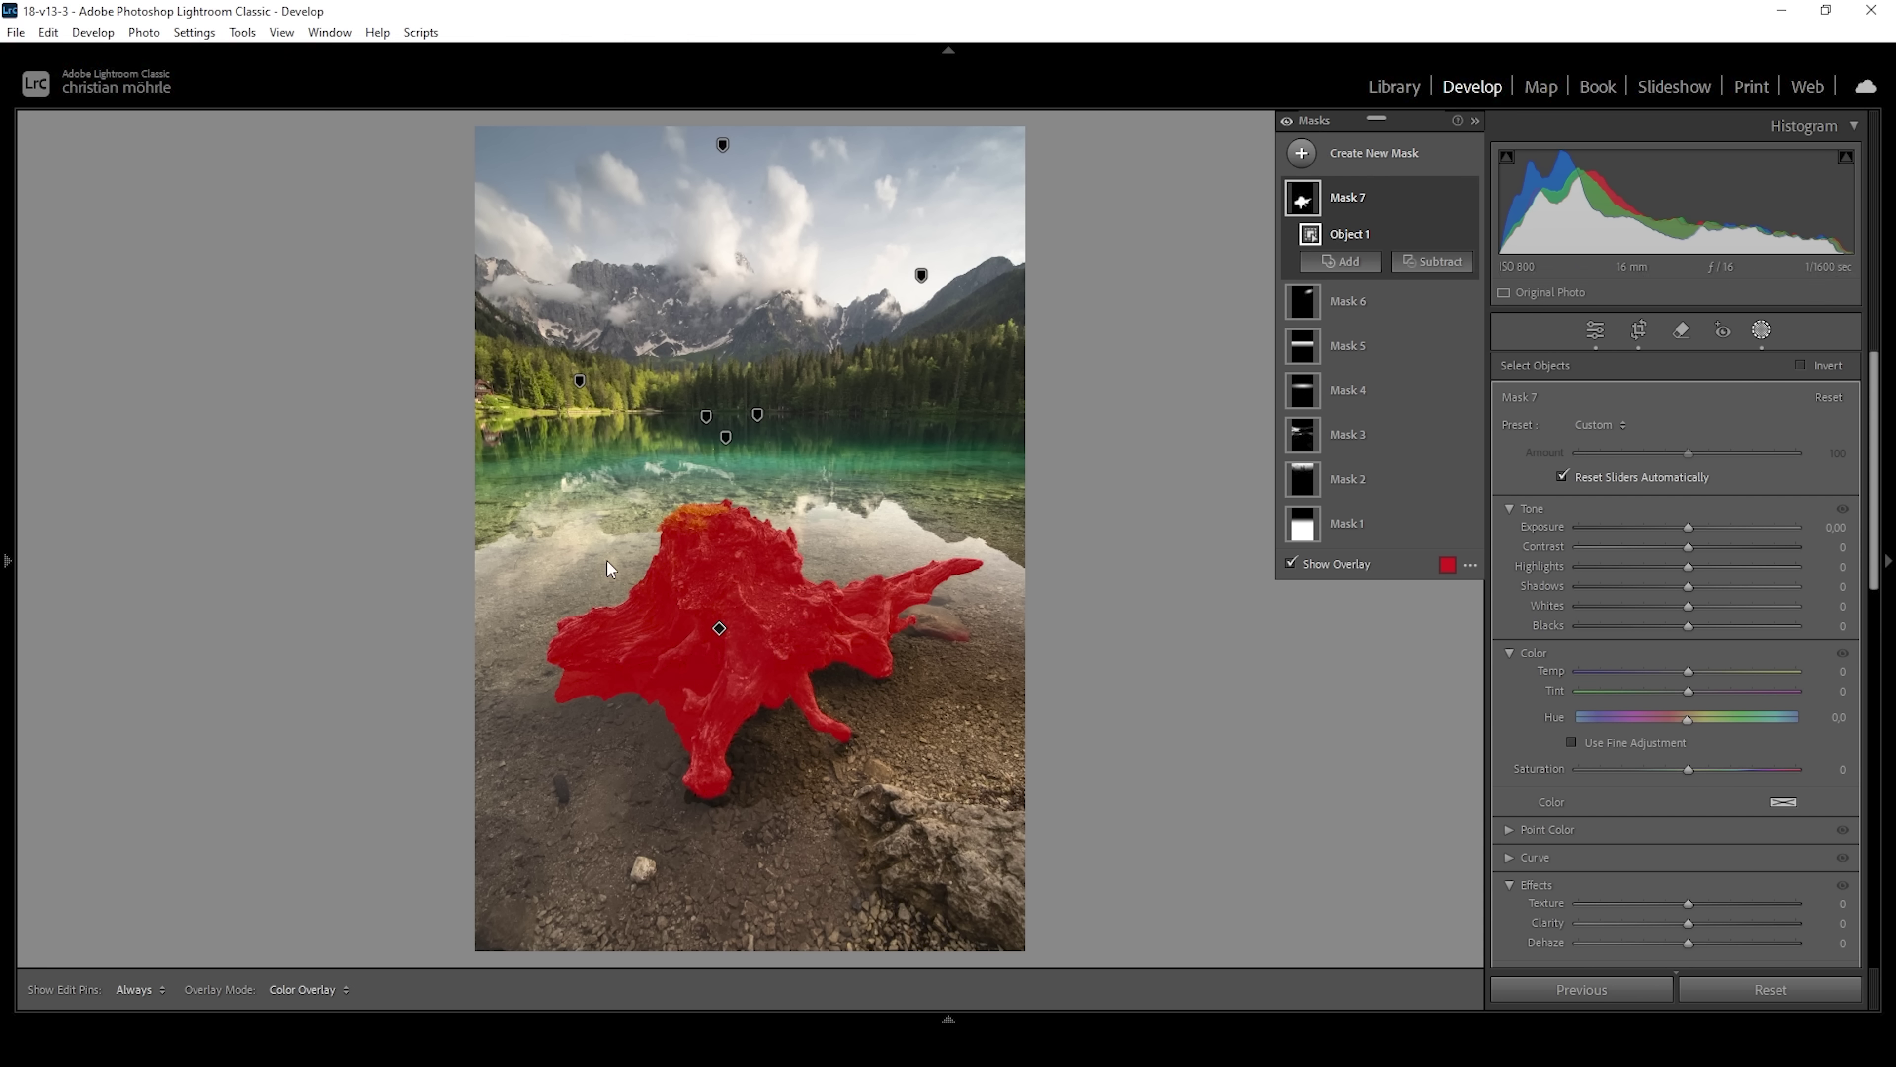
# Give the stump mask Exposure +0.23 and Clarity -11, then compare with masks hidden and shown.
pyautogui.scroll(-2, 1689, 753)
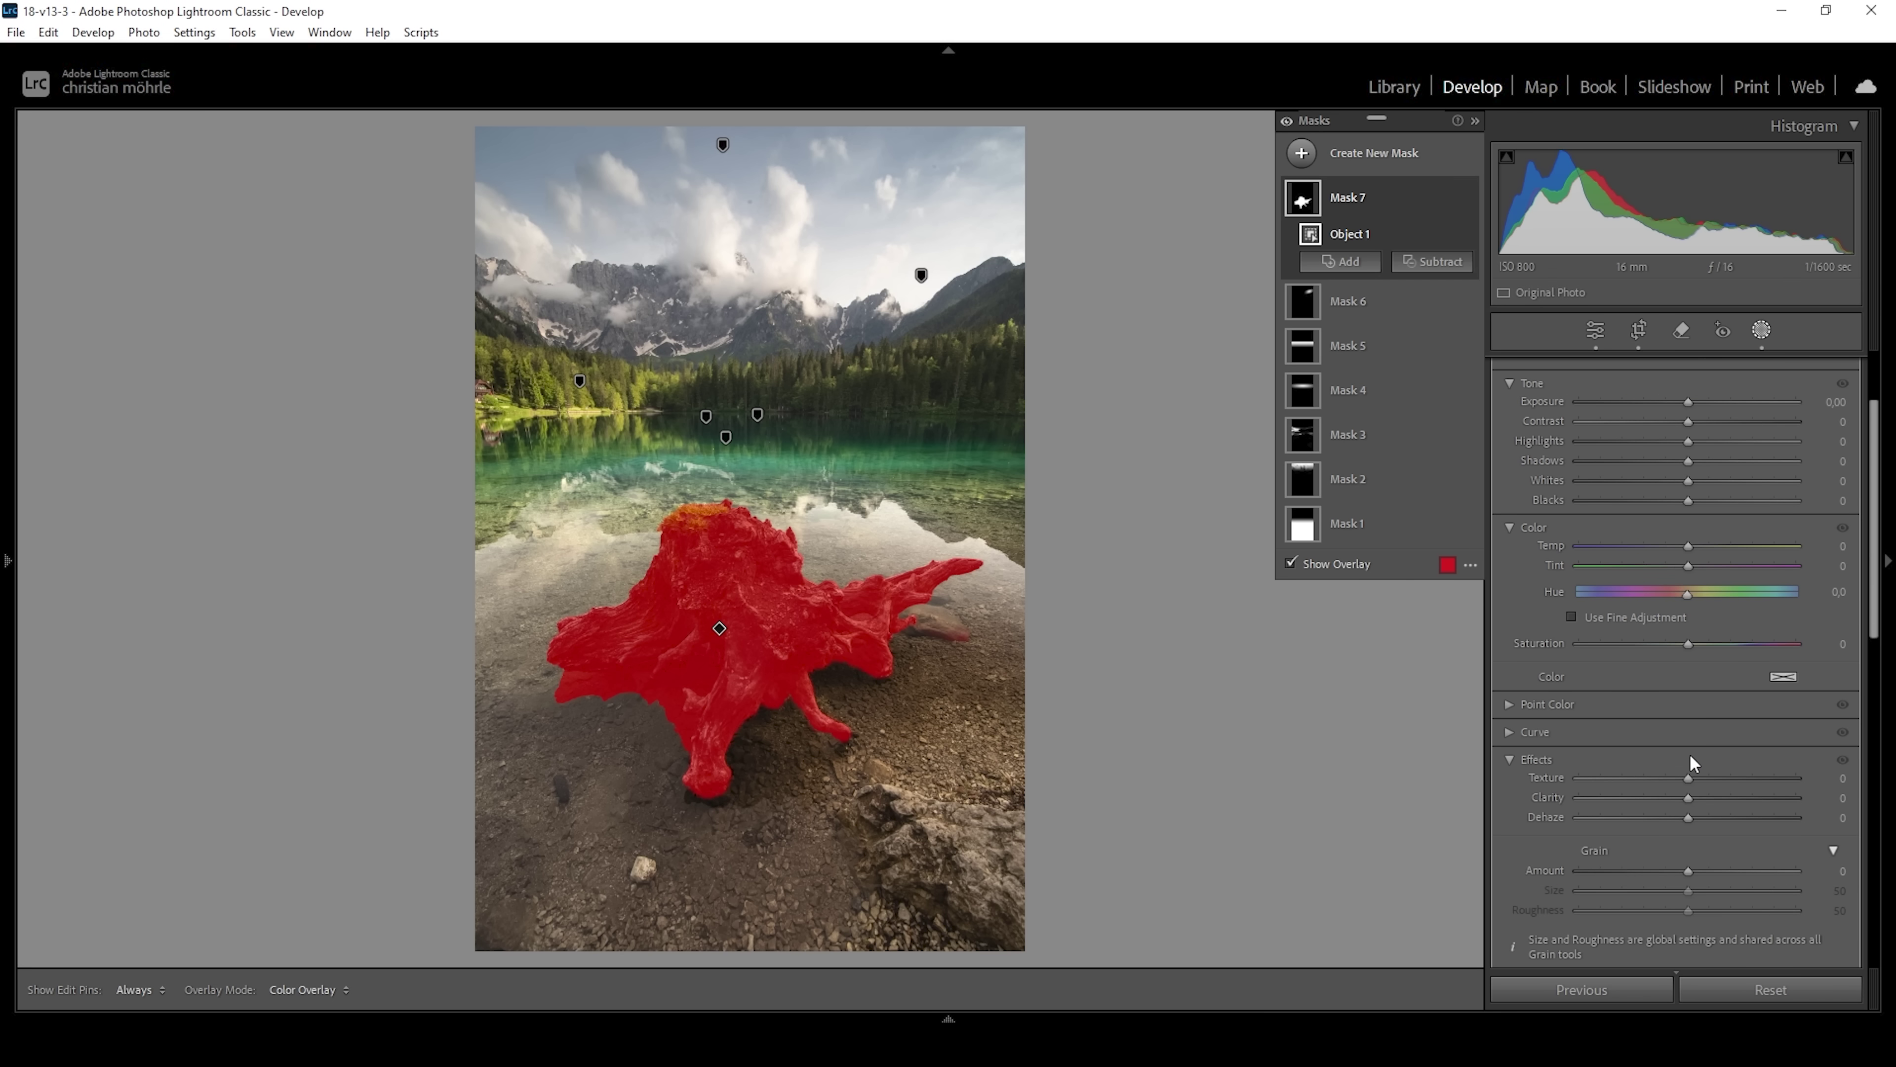
pyautogui.click(1688, 798)
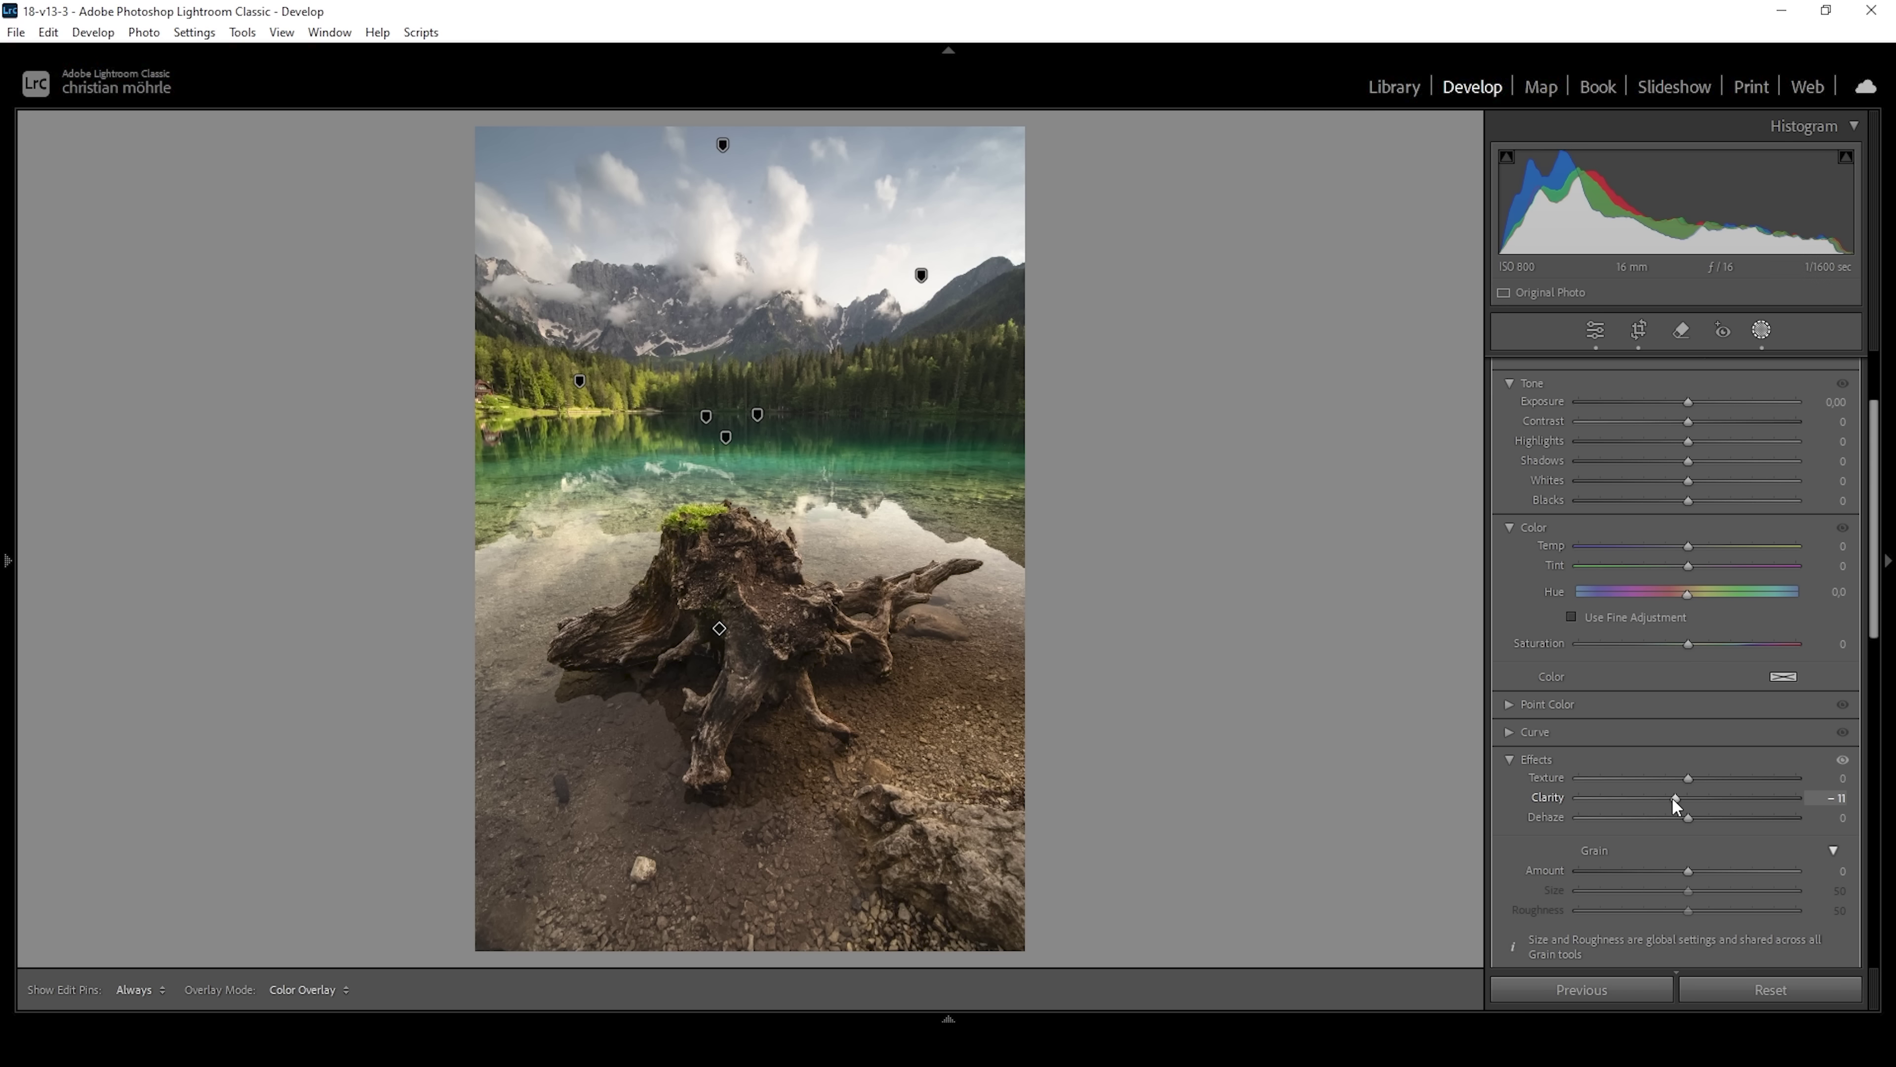
pyautogui.scroll(3, 1734, 580)
pyautogui.moveTo(1689, 526); pyautogui.dragTo(1696, 526)
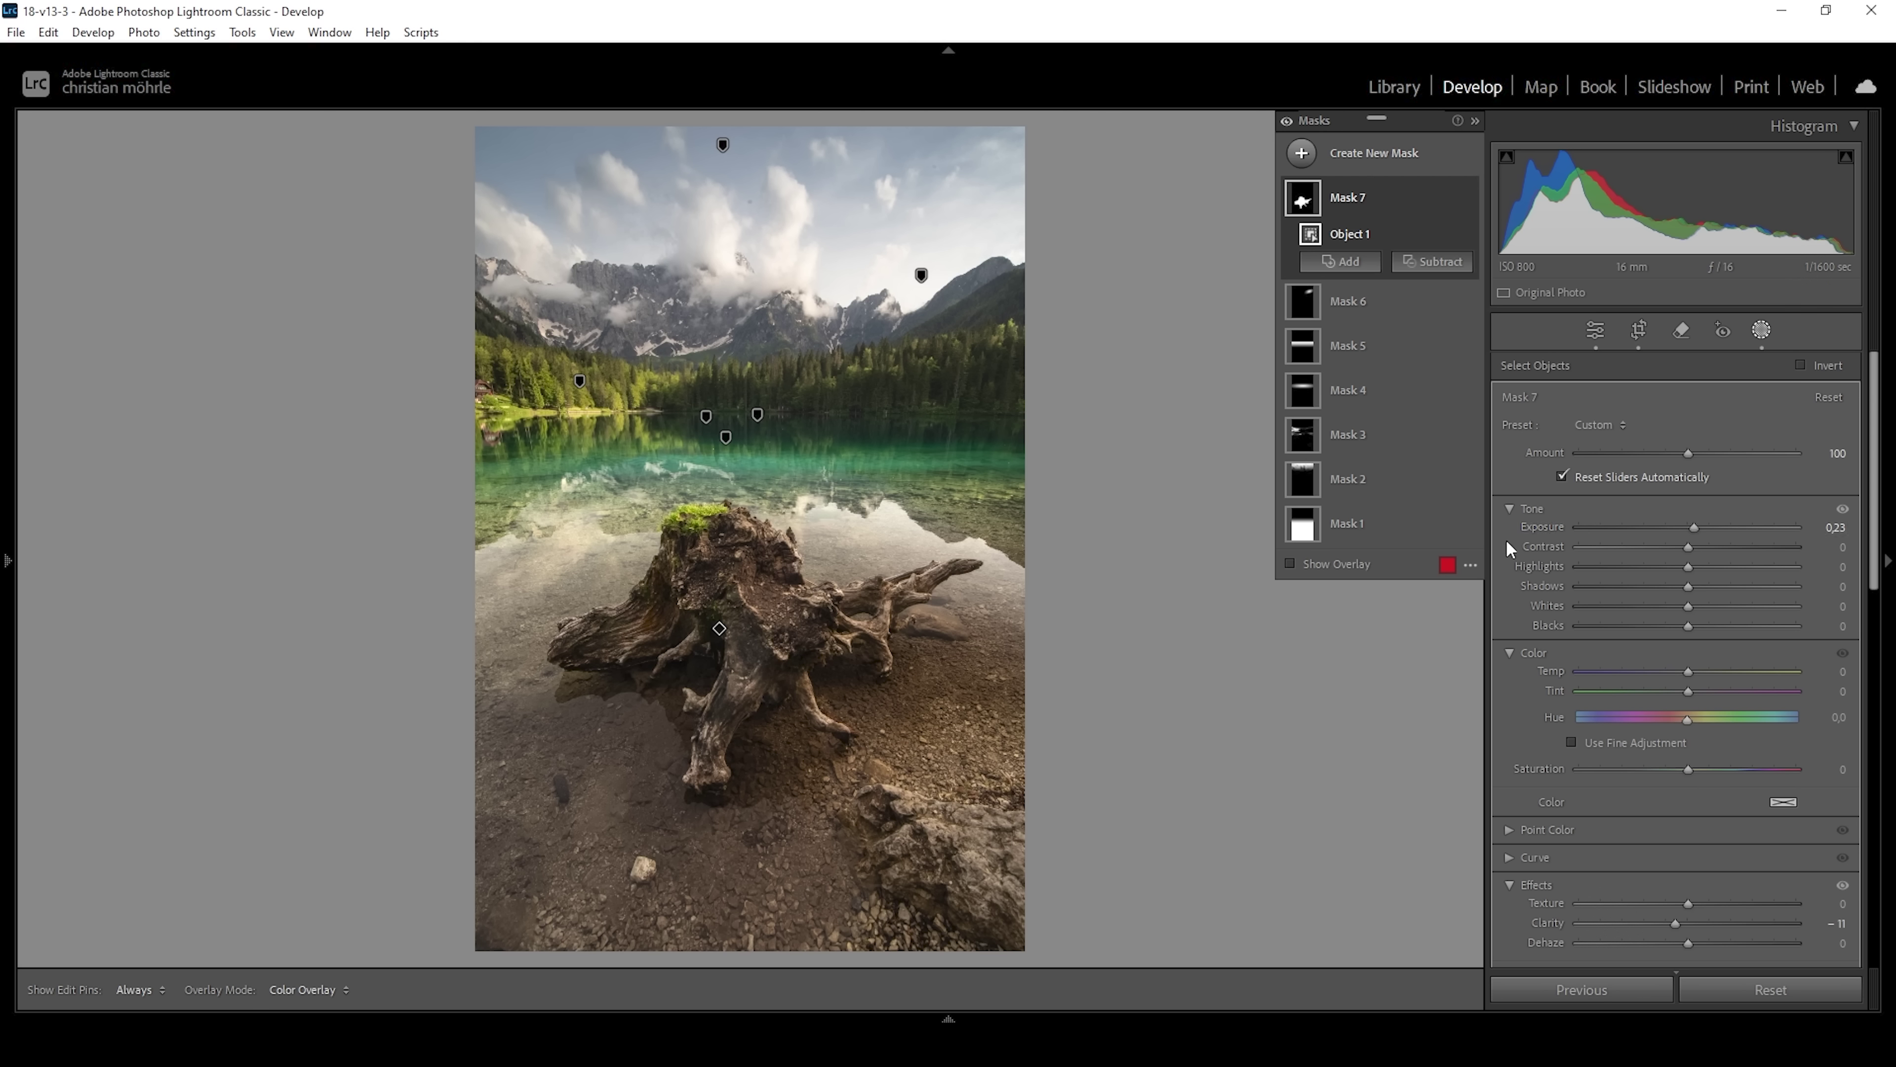
pyautogui.click(1285, 121)
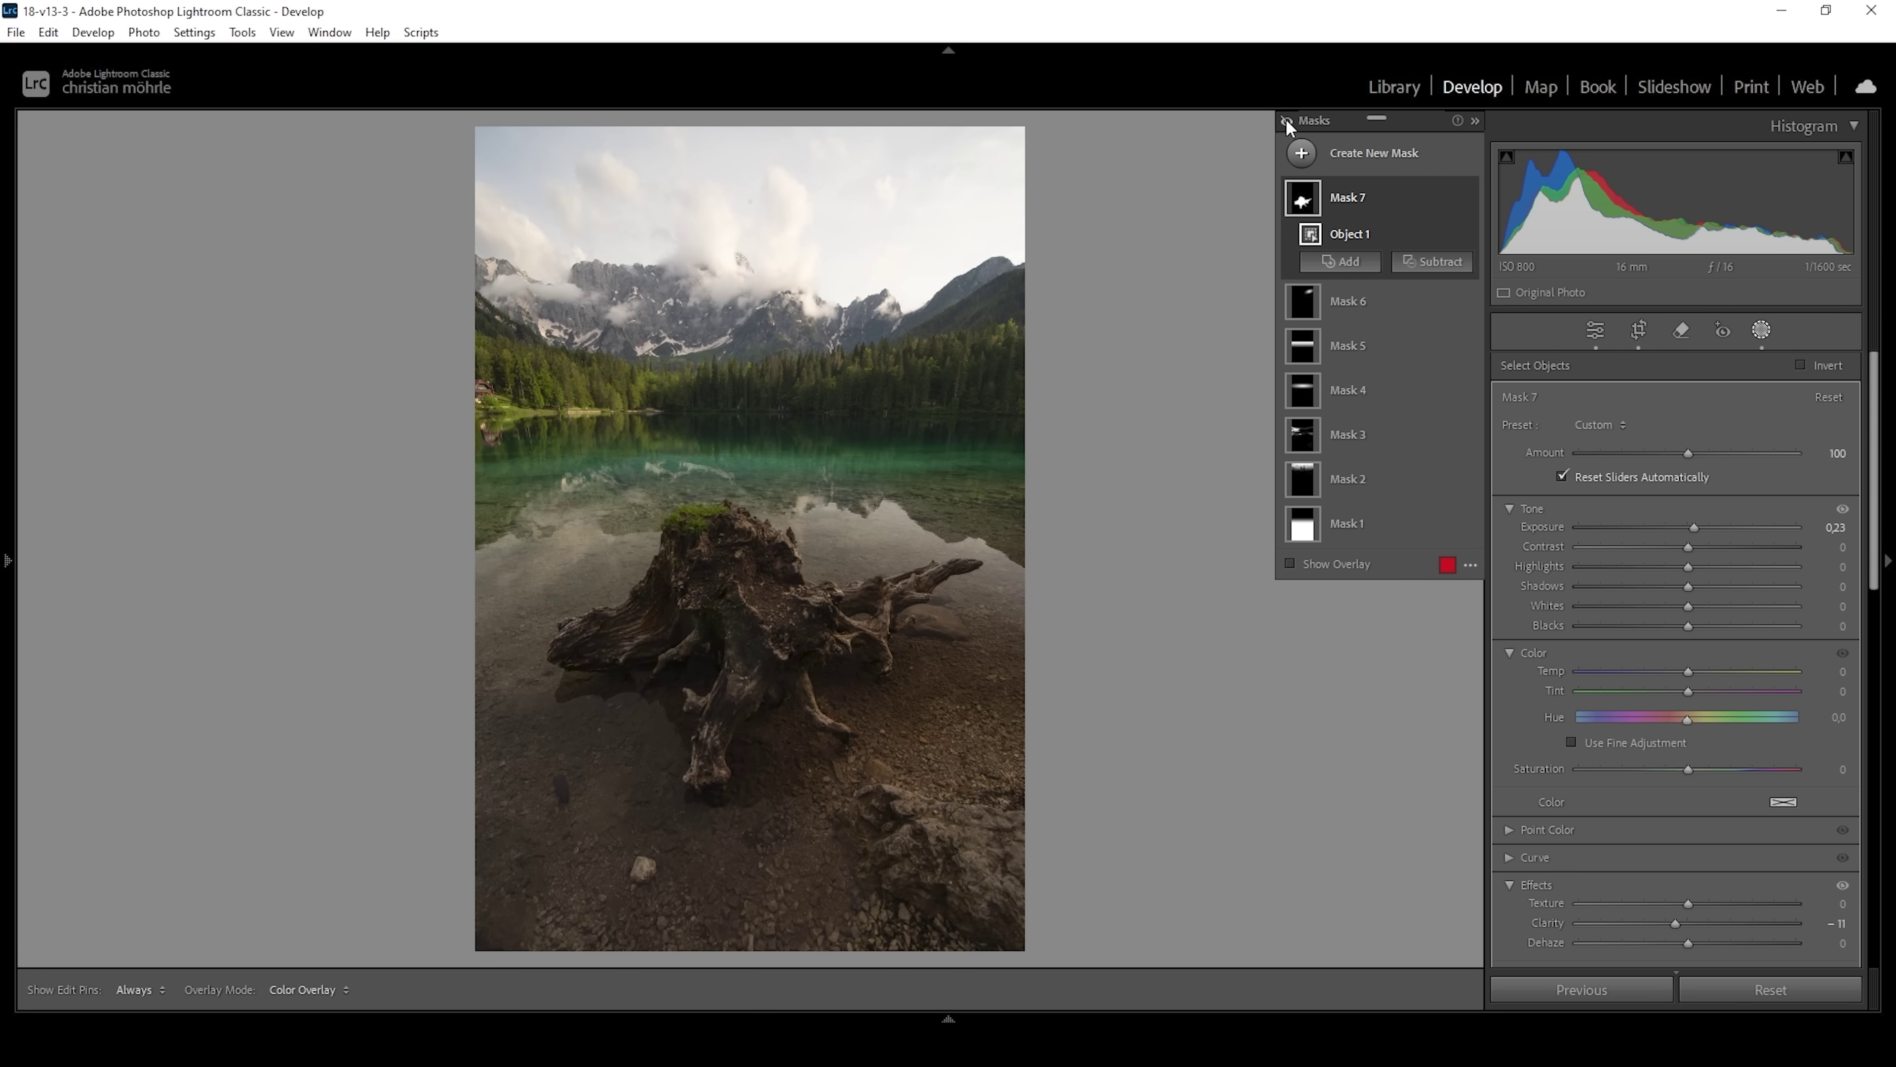
pyautogui.click(1286, 120)
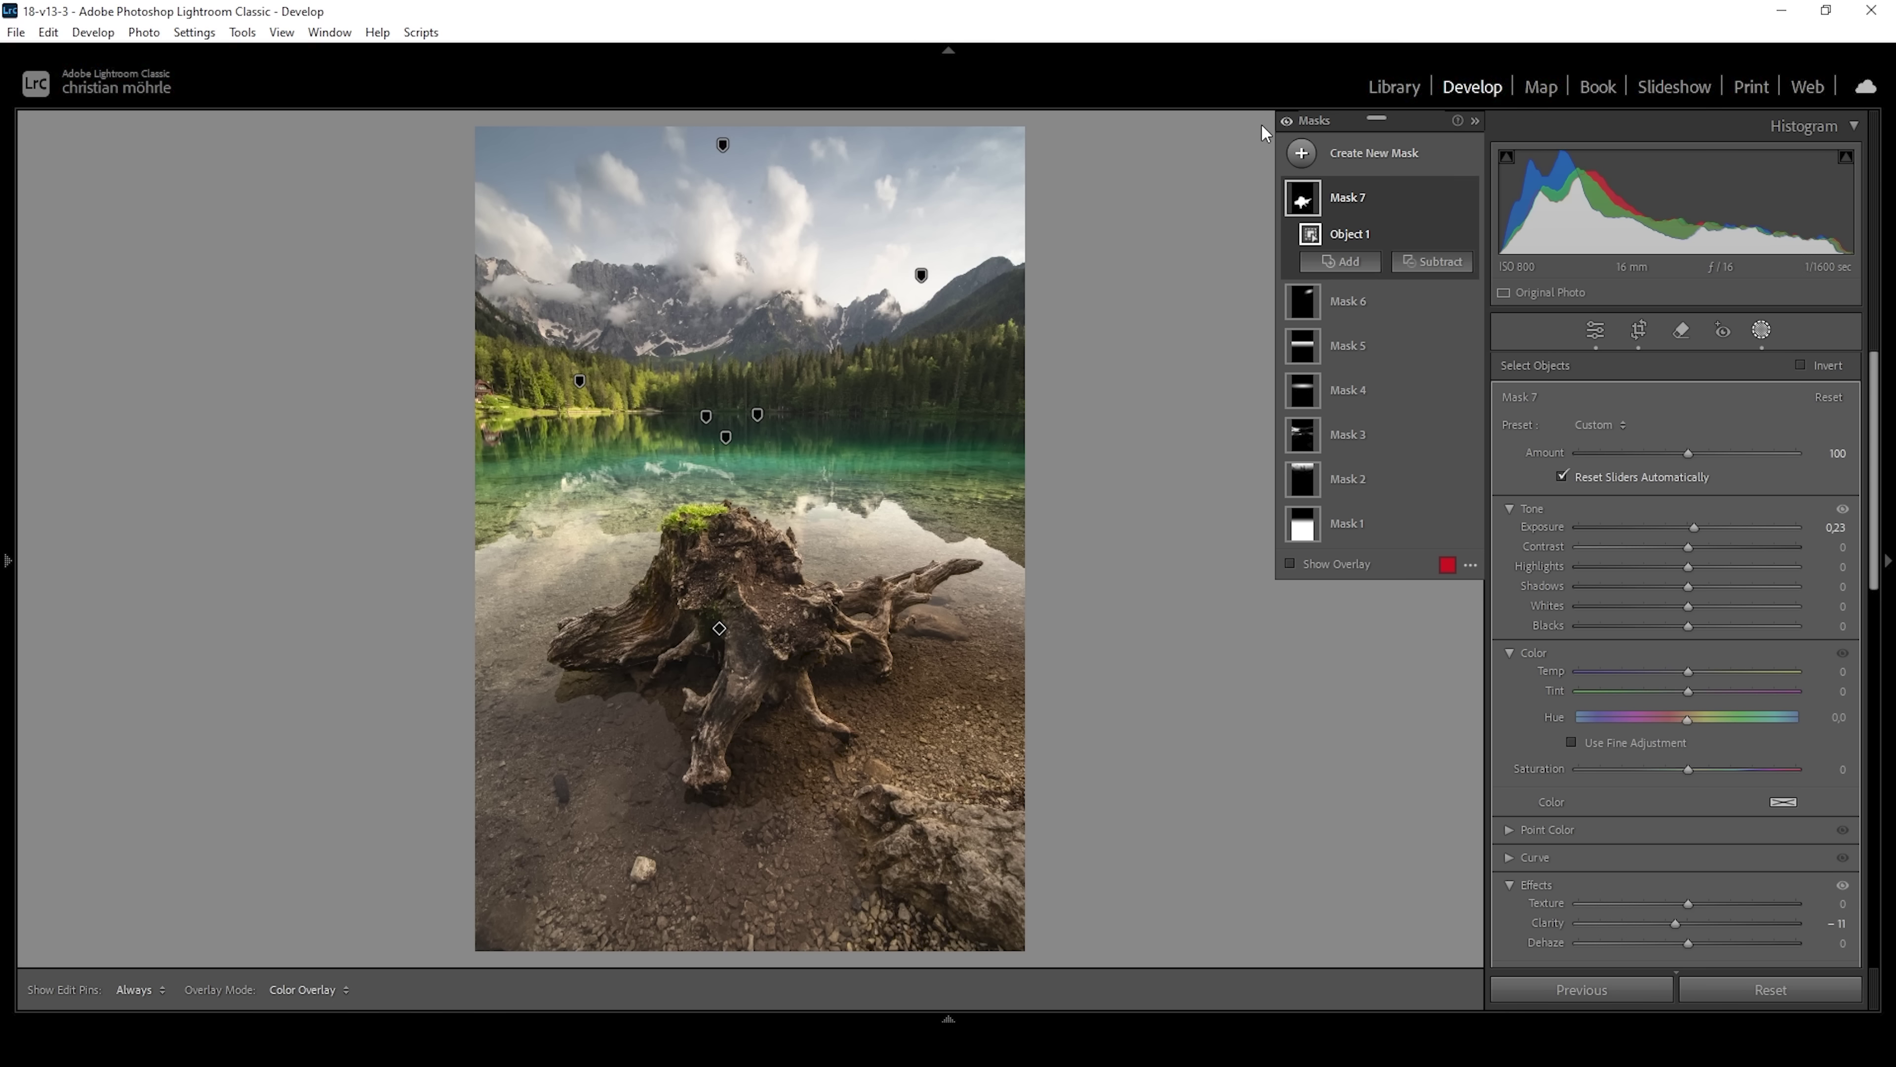
# Add a Luminance Range mask and pull its end handles in to 4 and 96.
pyautogui.click(1301, 152)
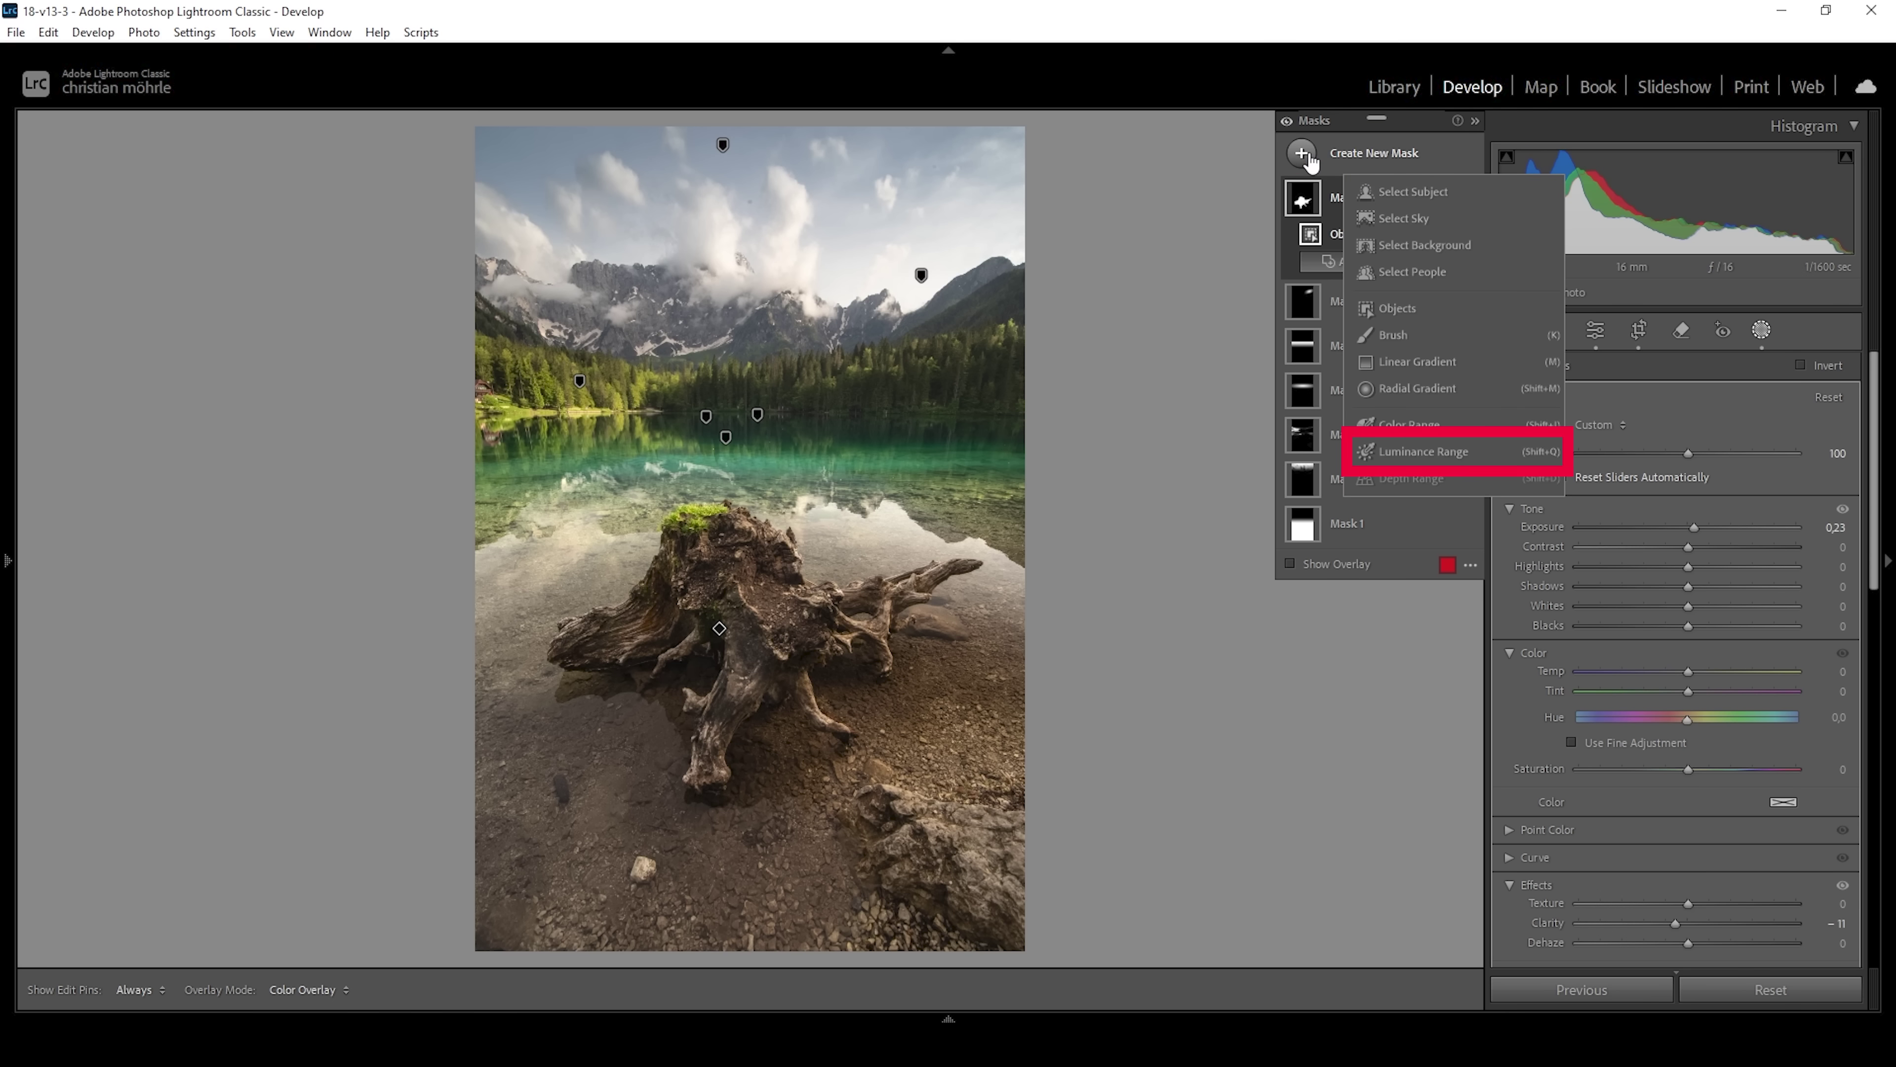
pyautogui.click(1402, 450)
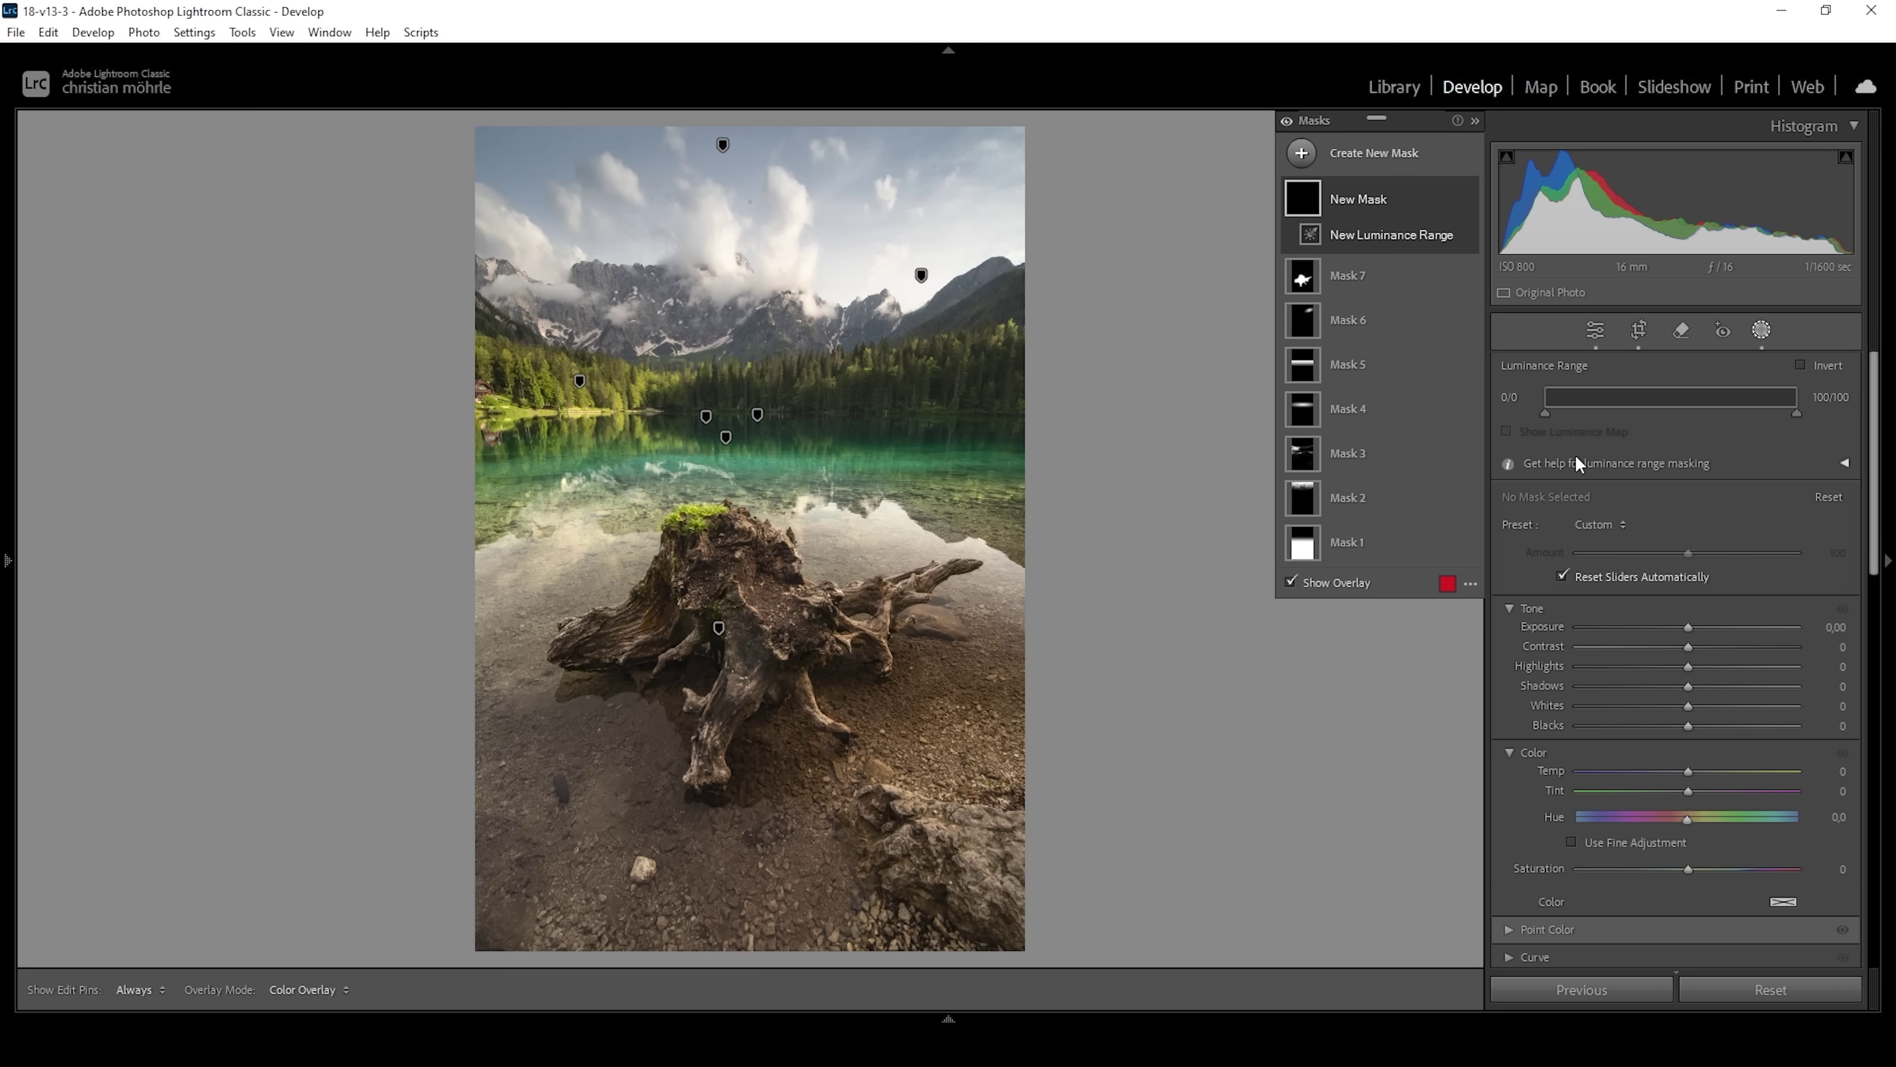
pyautogui.click(1544, 413)
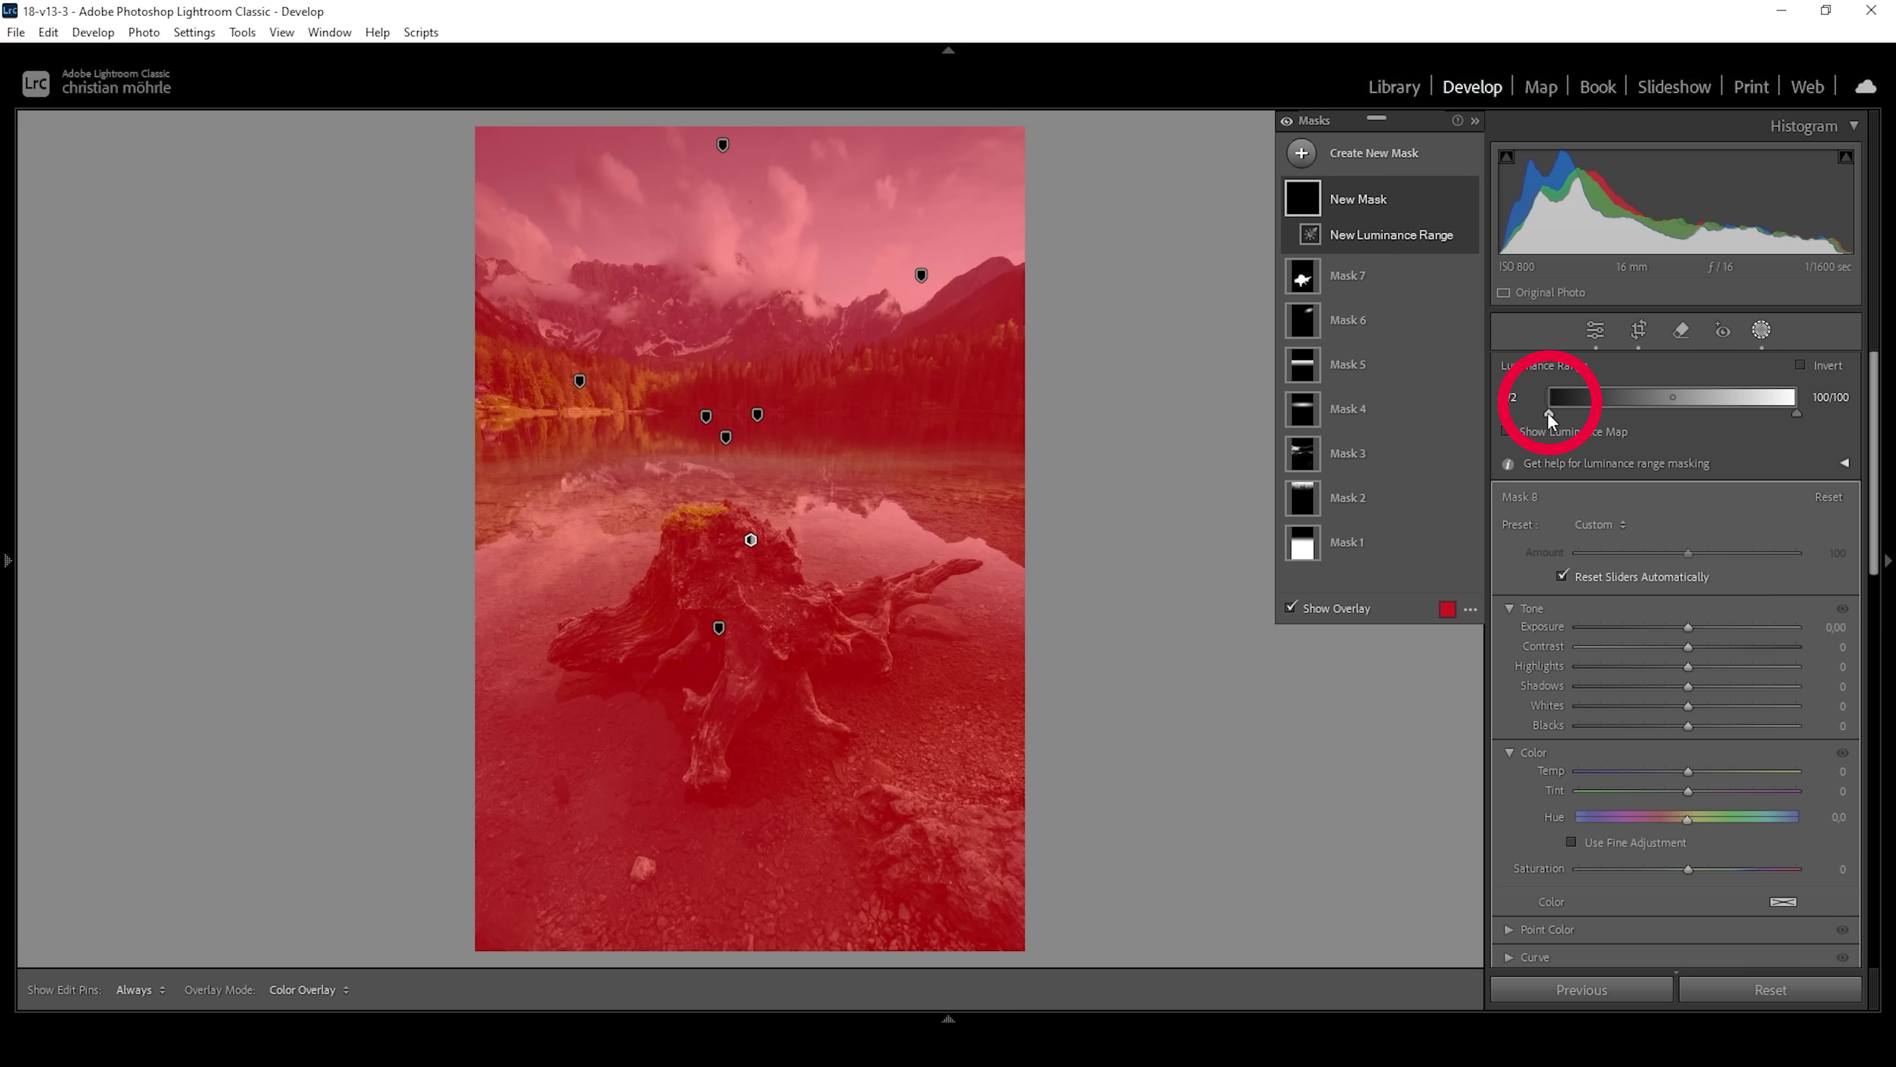
pyautogui.moveTo(1551, 412); pyautogui.dragTo(1554, 413)
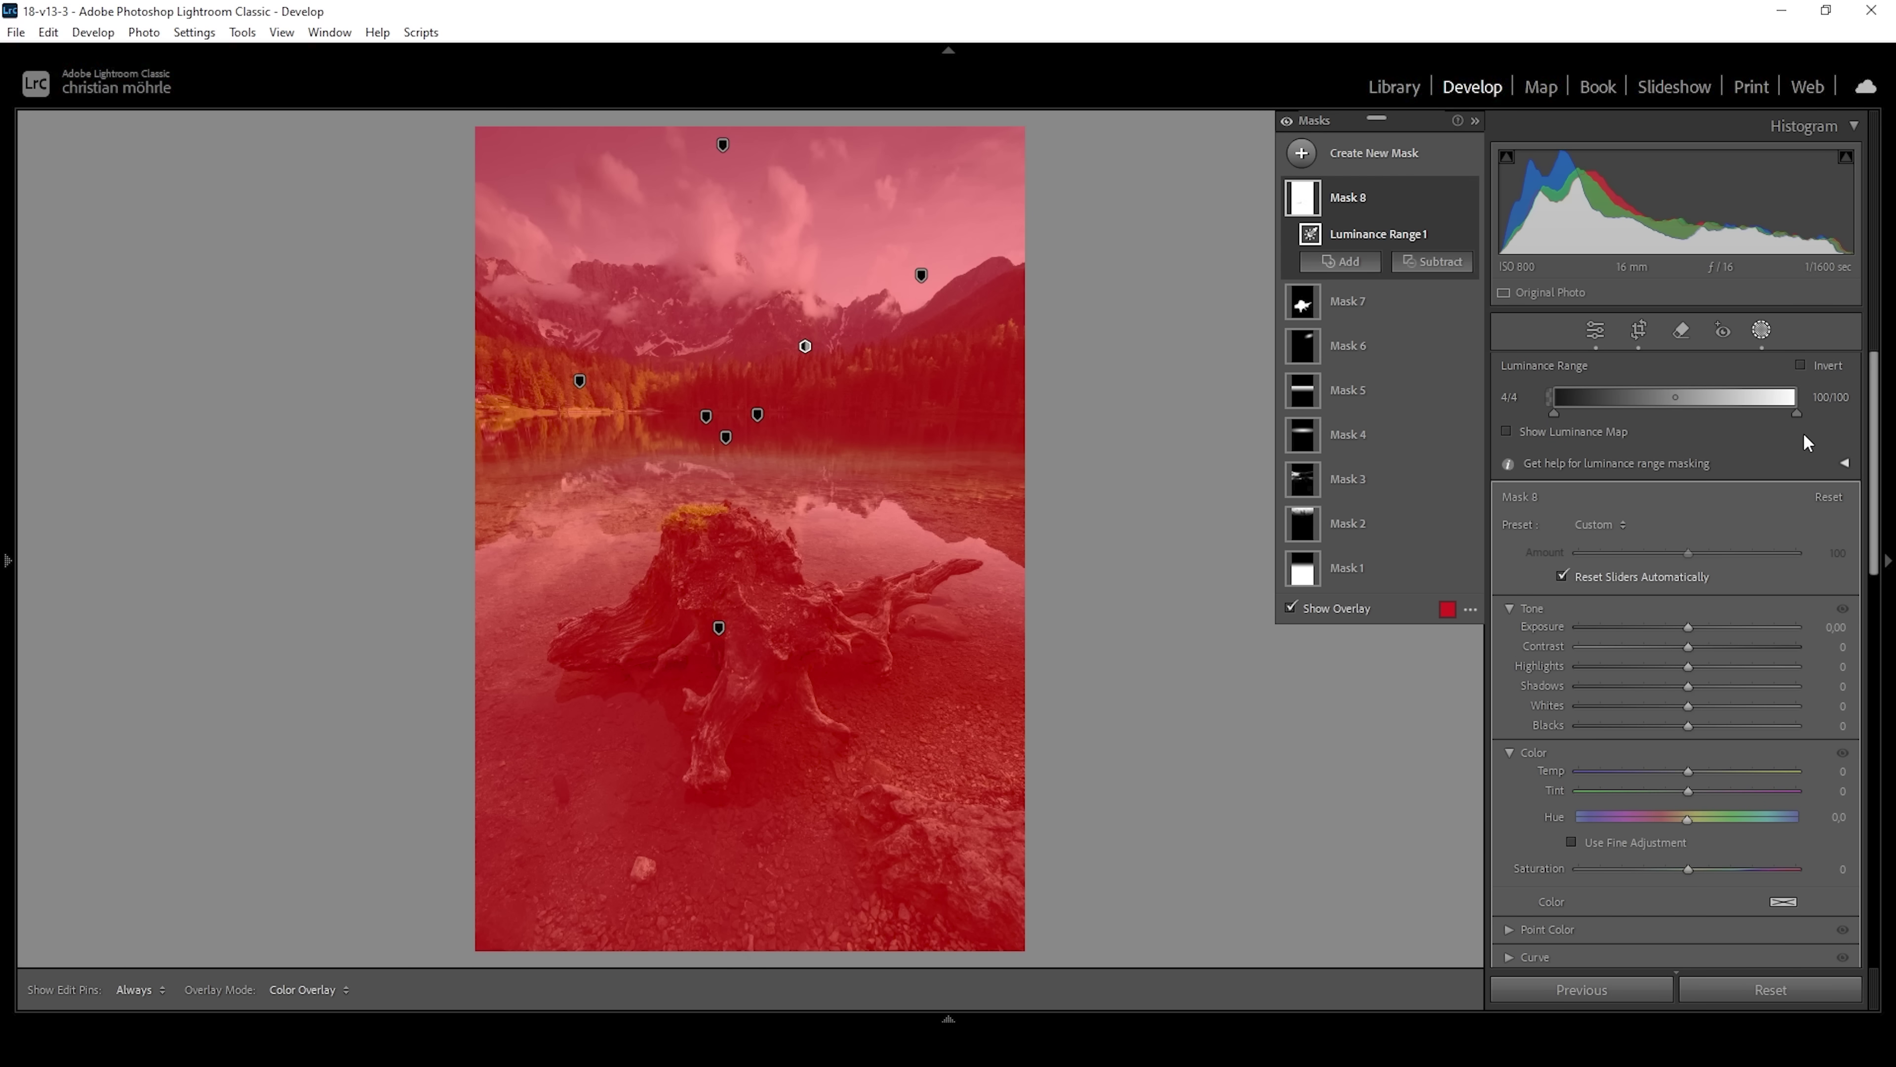
pyautogui.hotkey('shift', 'w')
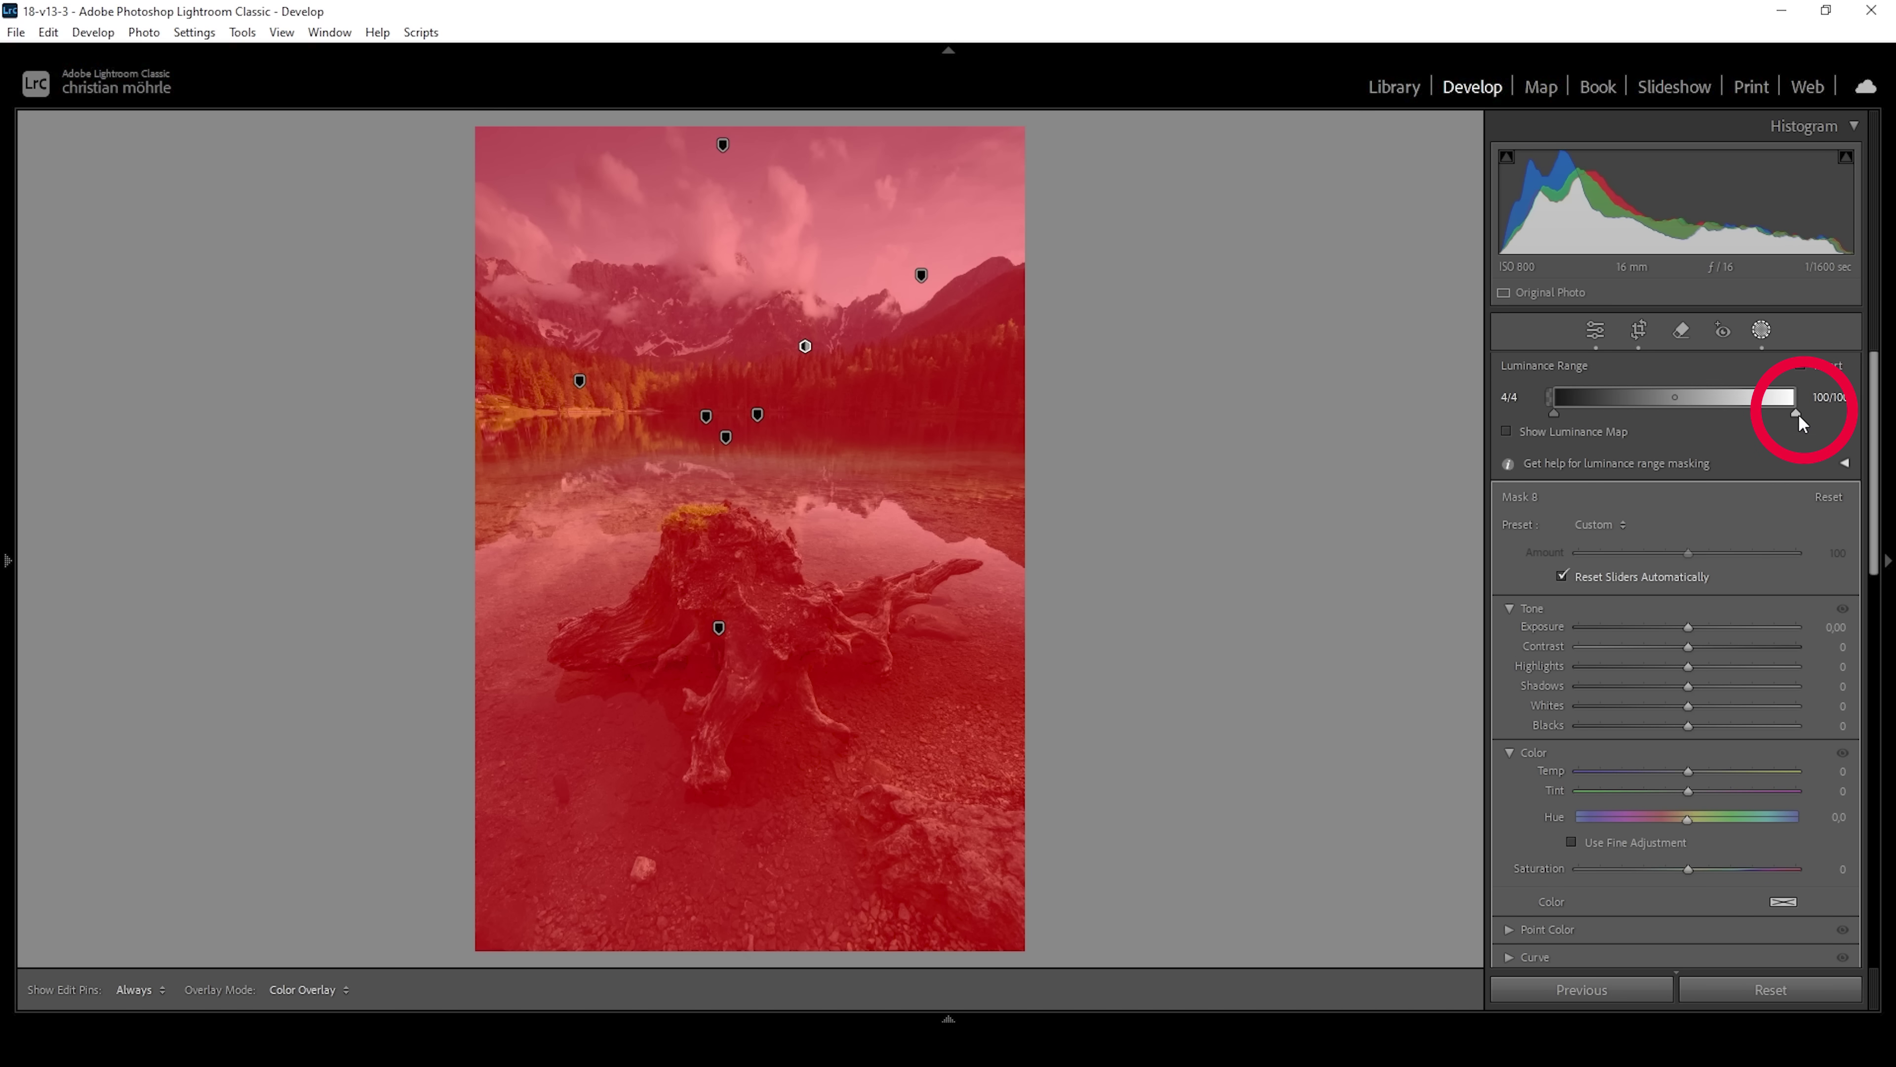
pyautogui.moveTo(1795, 416); pyautogui.dragTo(1788, 414)
pyautogui.hotkey('shift', 'w')
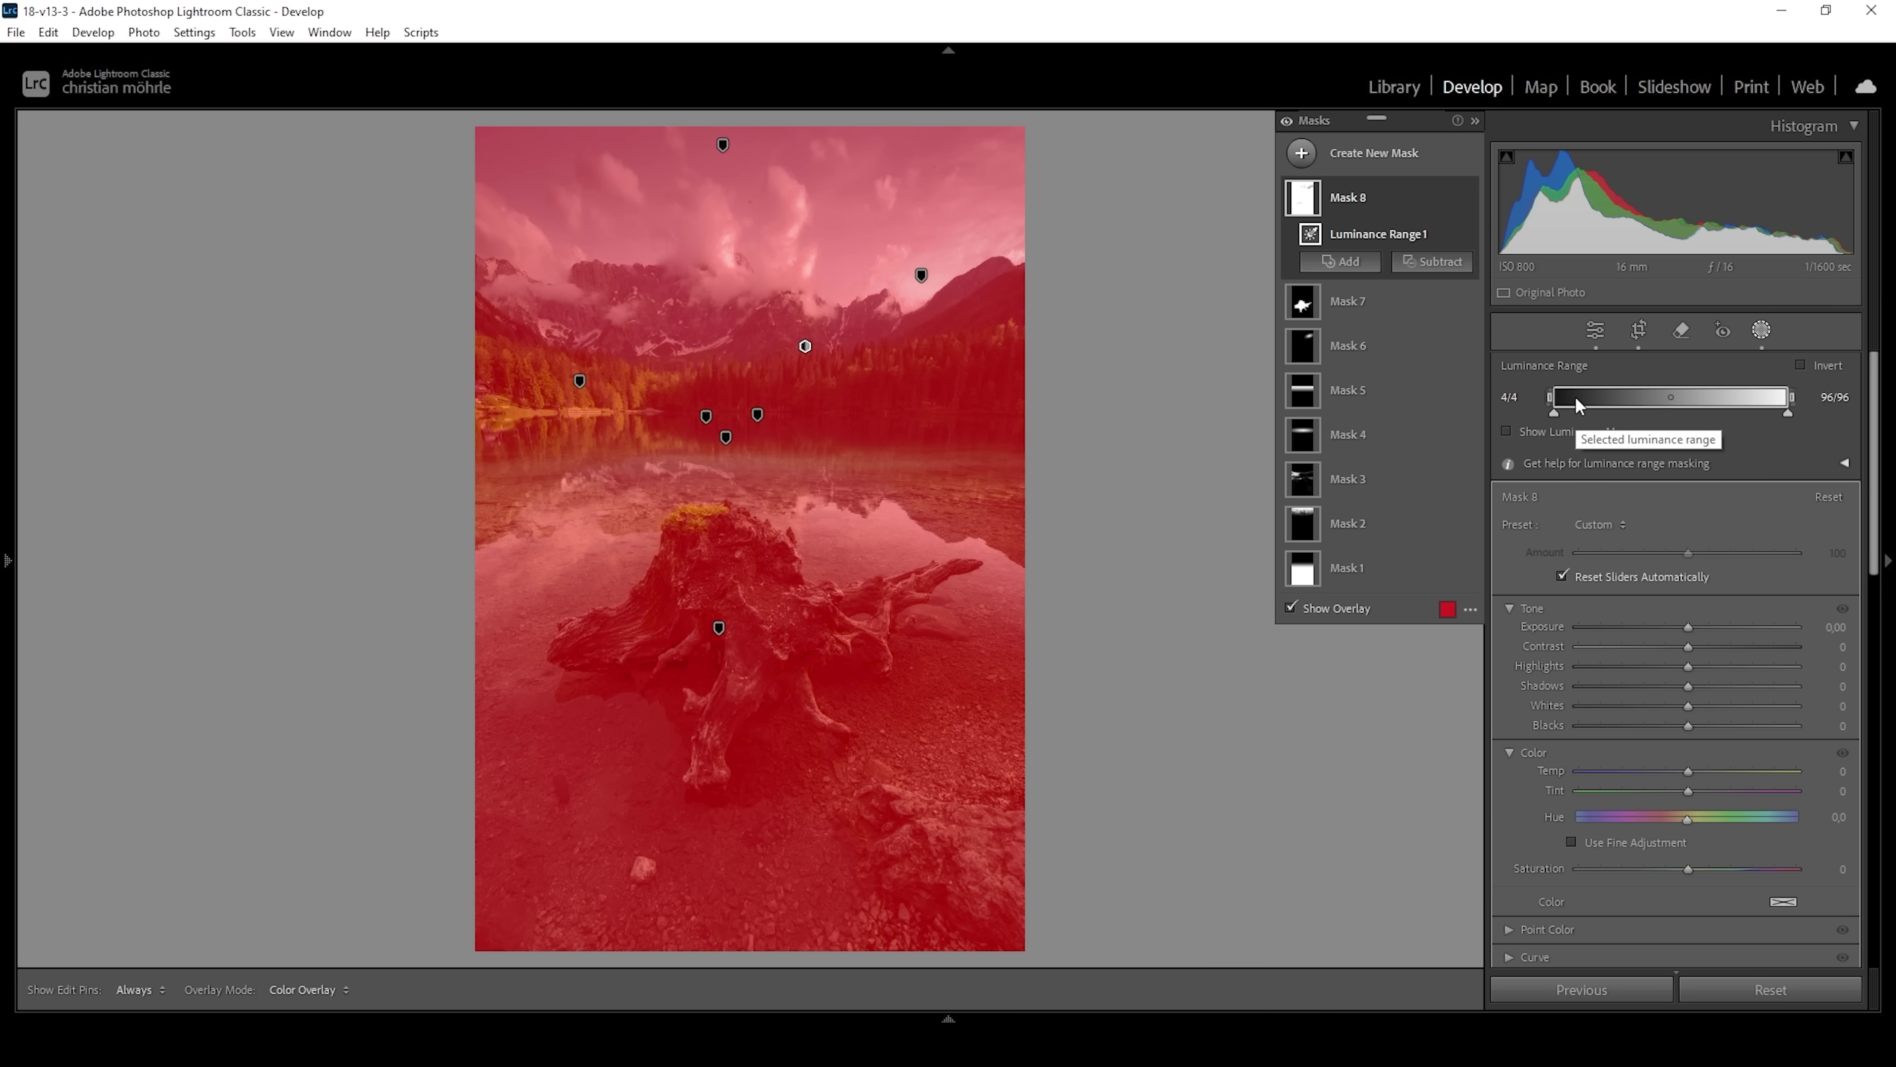
# Adjust Mask 8's luminance range to 4/39–58/96 so the bright sky drops out.
pyautogui.moveTo(1553, 401); pyautogui.dragTo(1635, 397)
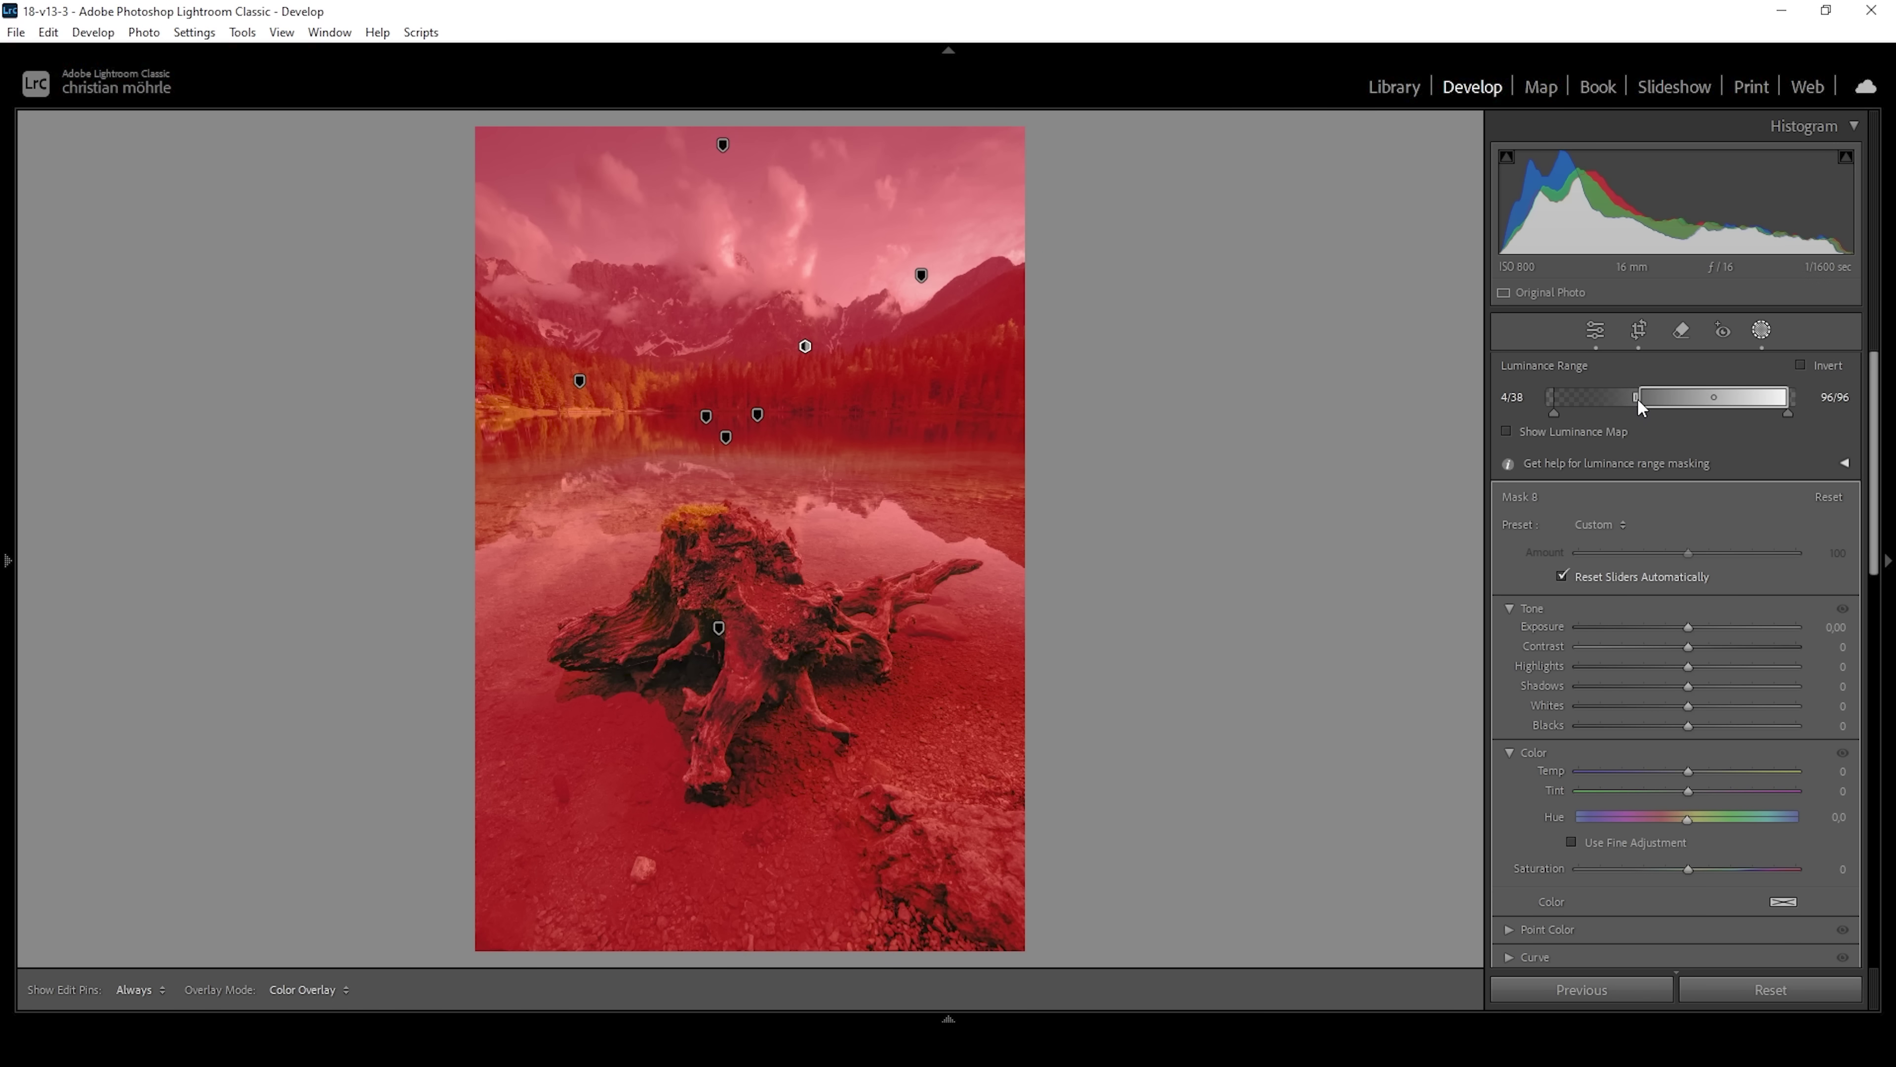
pyautogui.moveTo(1639, 398); pyautogui.dragTo(1643, 399)
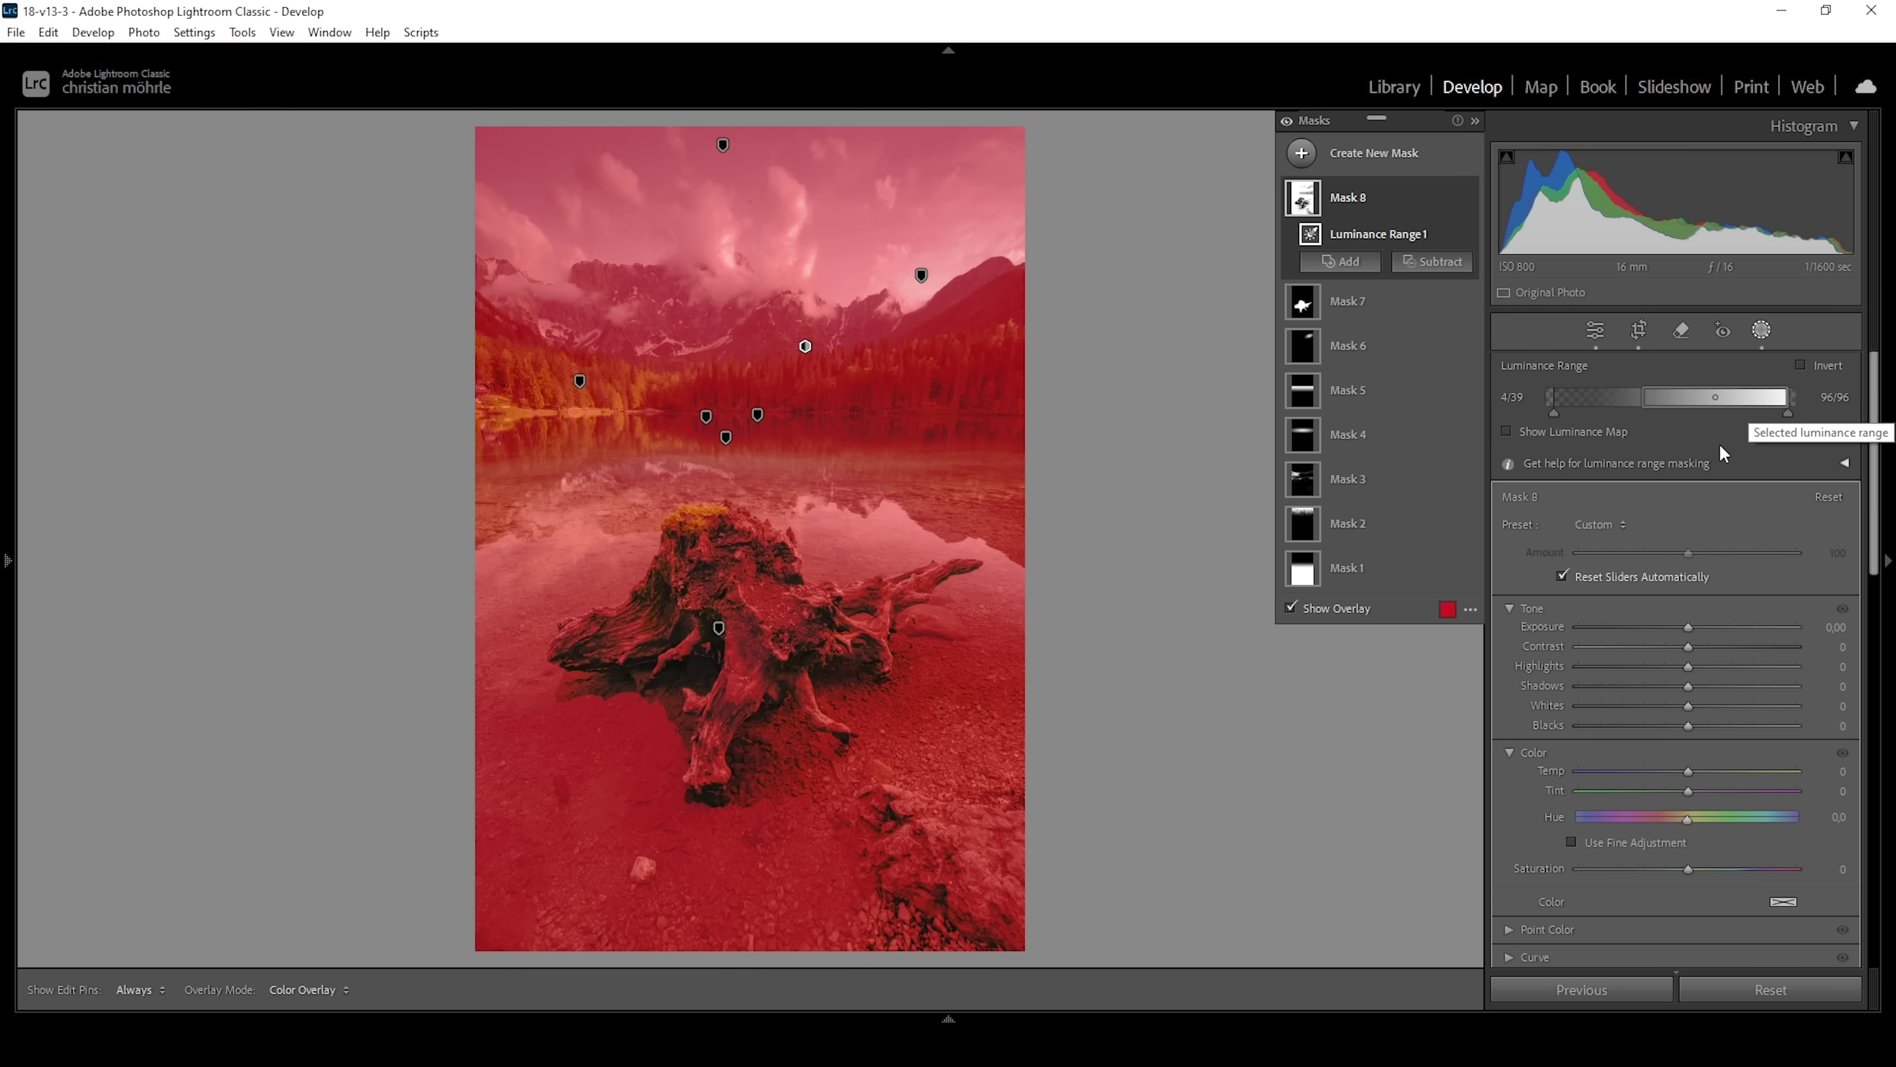
pyautogui.moveTo(1792, 404); pyautogui.dragTo(1695, 401)
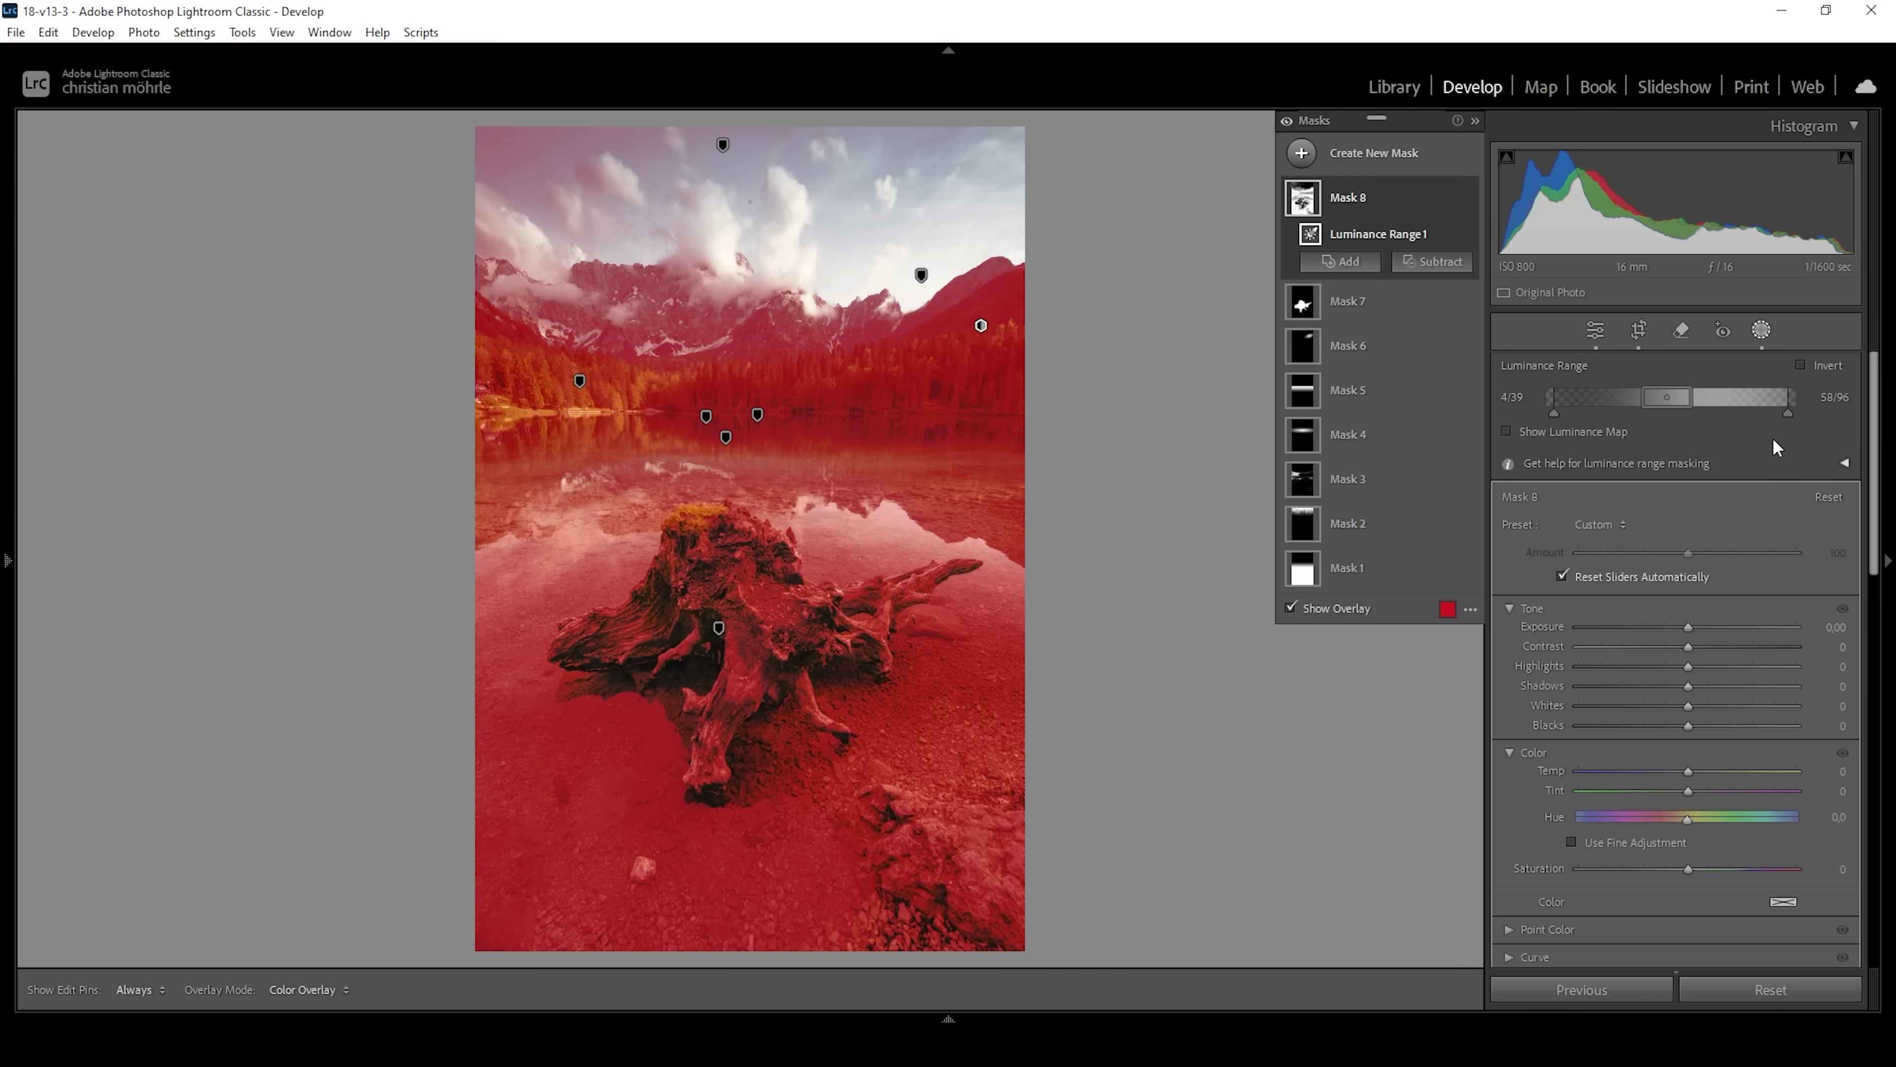
# Hide the overlay and set Mask 8 to Highlights +22, Shadows −14, Whites +10, Blacks −2.
pyautogui.click(1290, 609)
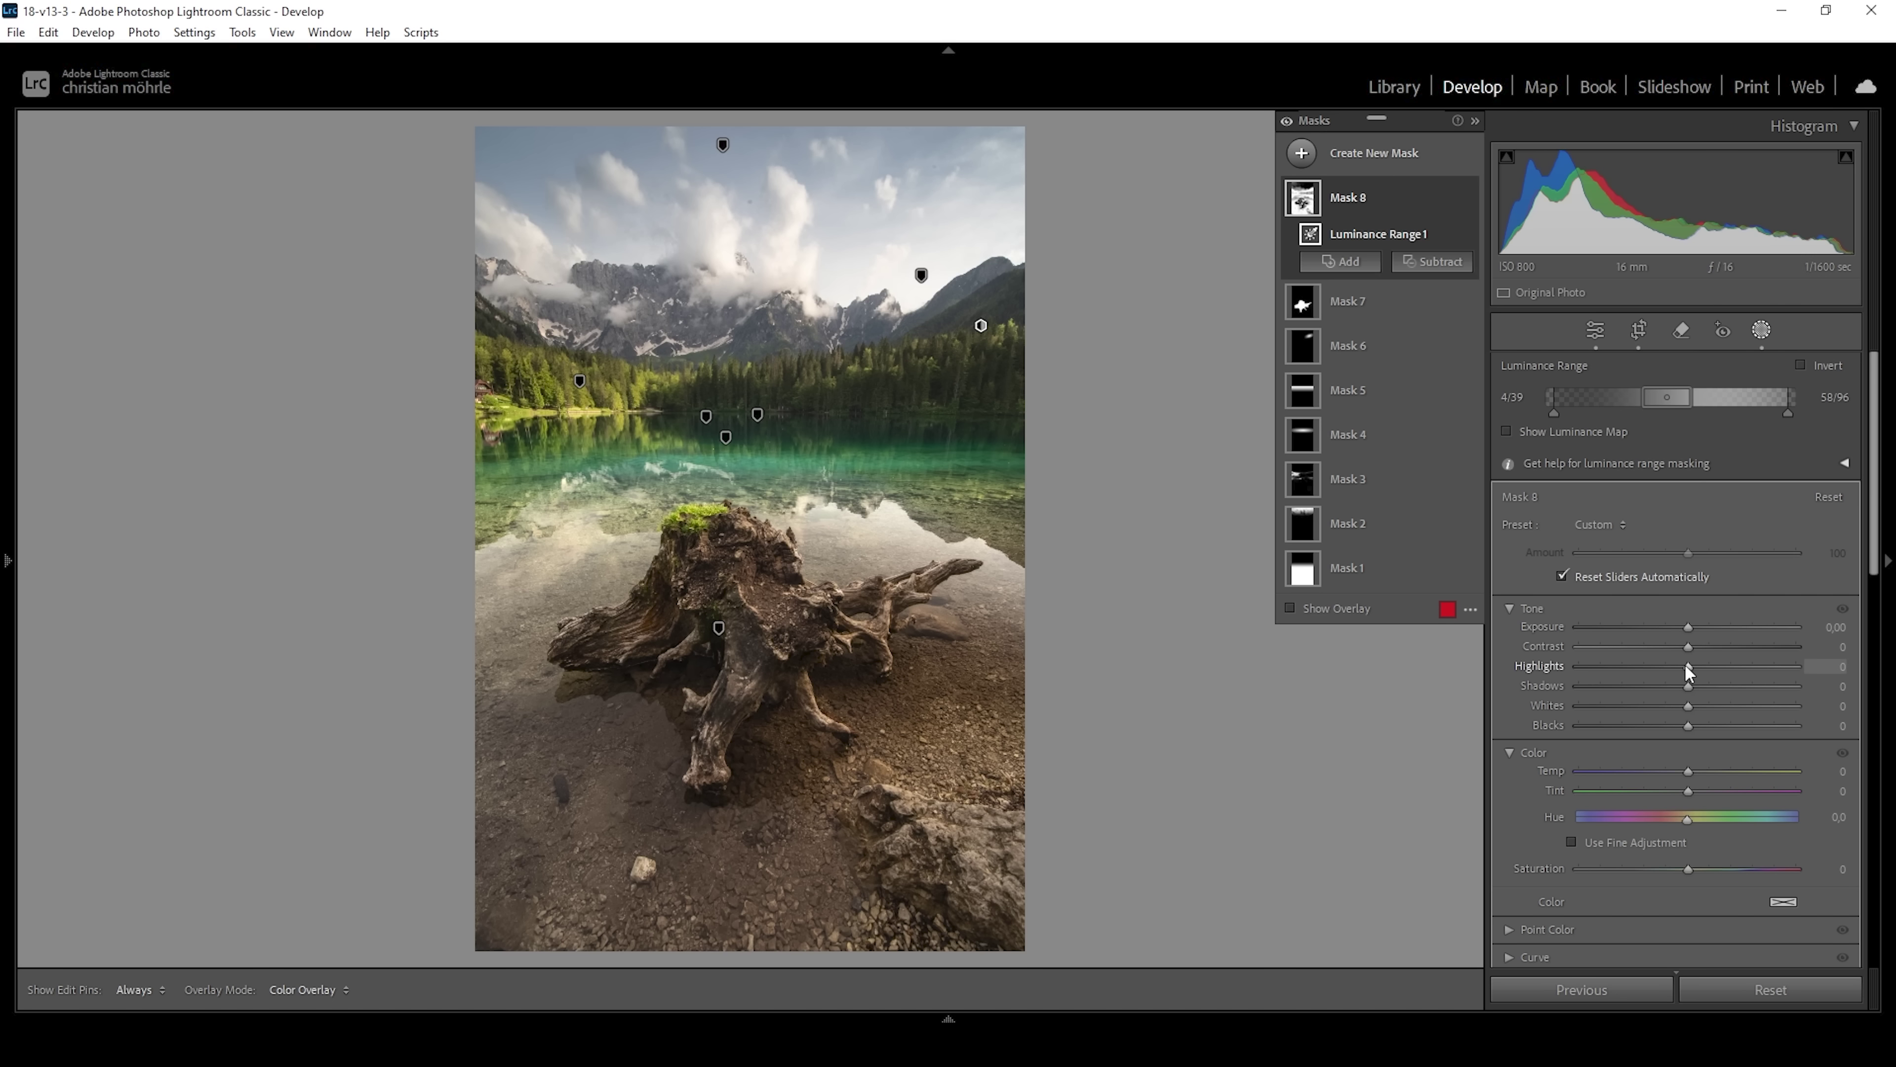
pyautogui.hotkey('shift', 'w')
pyautogui.moveTo(1691, 671); pyautogui.dragTo(1699, 710)
pyautogui.hotkey('shift', 'w')
pyautogui.hotkey('shift', 'w')
pyautogui.hotkey('shift', 'w')
pyautogui.hotkey('shift', 'w')
pyautogui.hotkey('shift', 'w')
pyautogui.hotkey('shift', 'w')
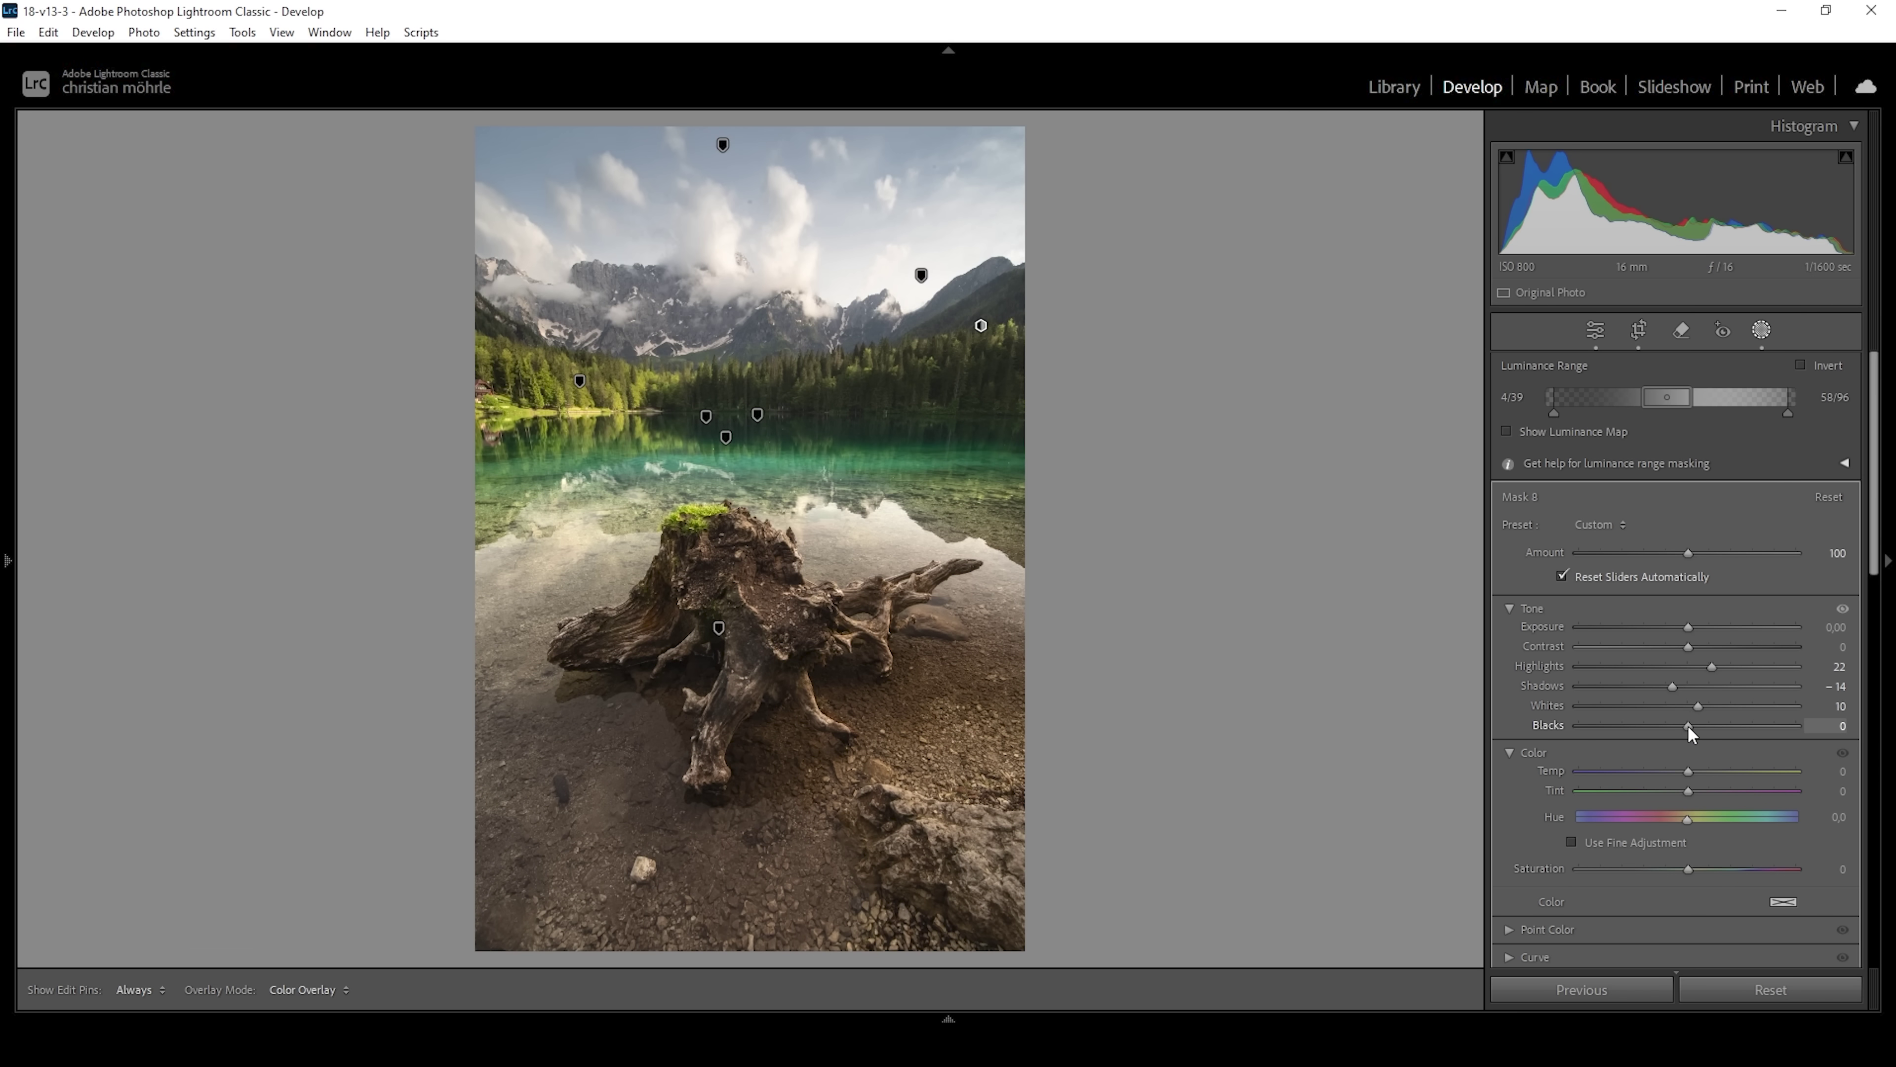
pyautogui.moveTo(1683, 726); pyautogui.dragTo(1685, 725)
pyautogui.hotkey('shift', 'w')
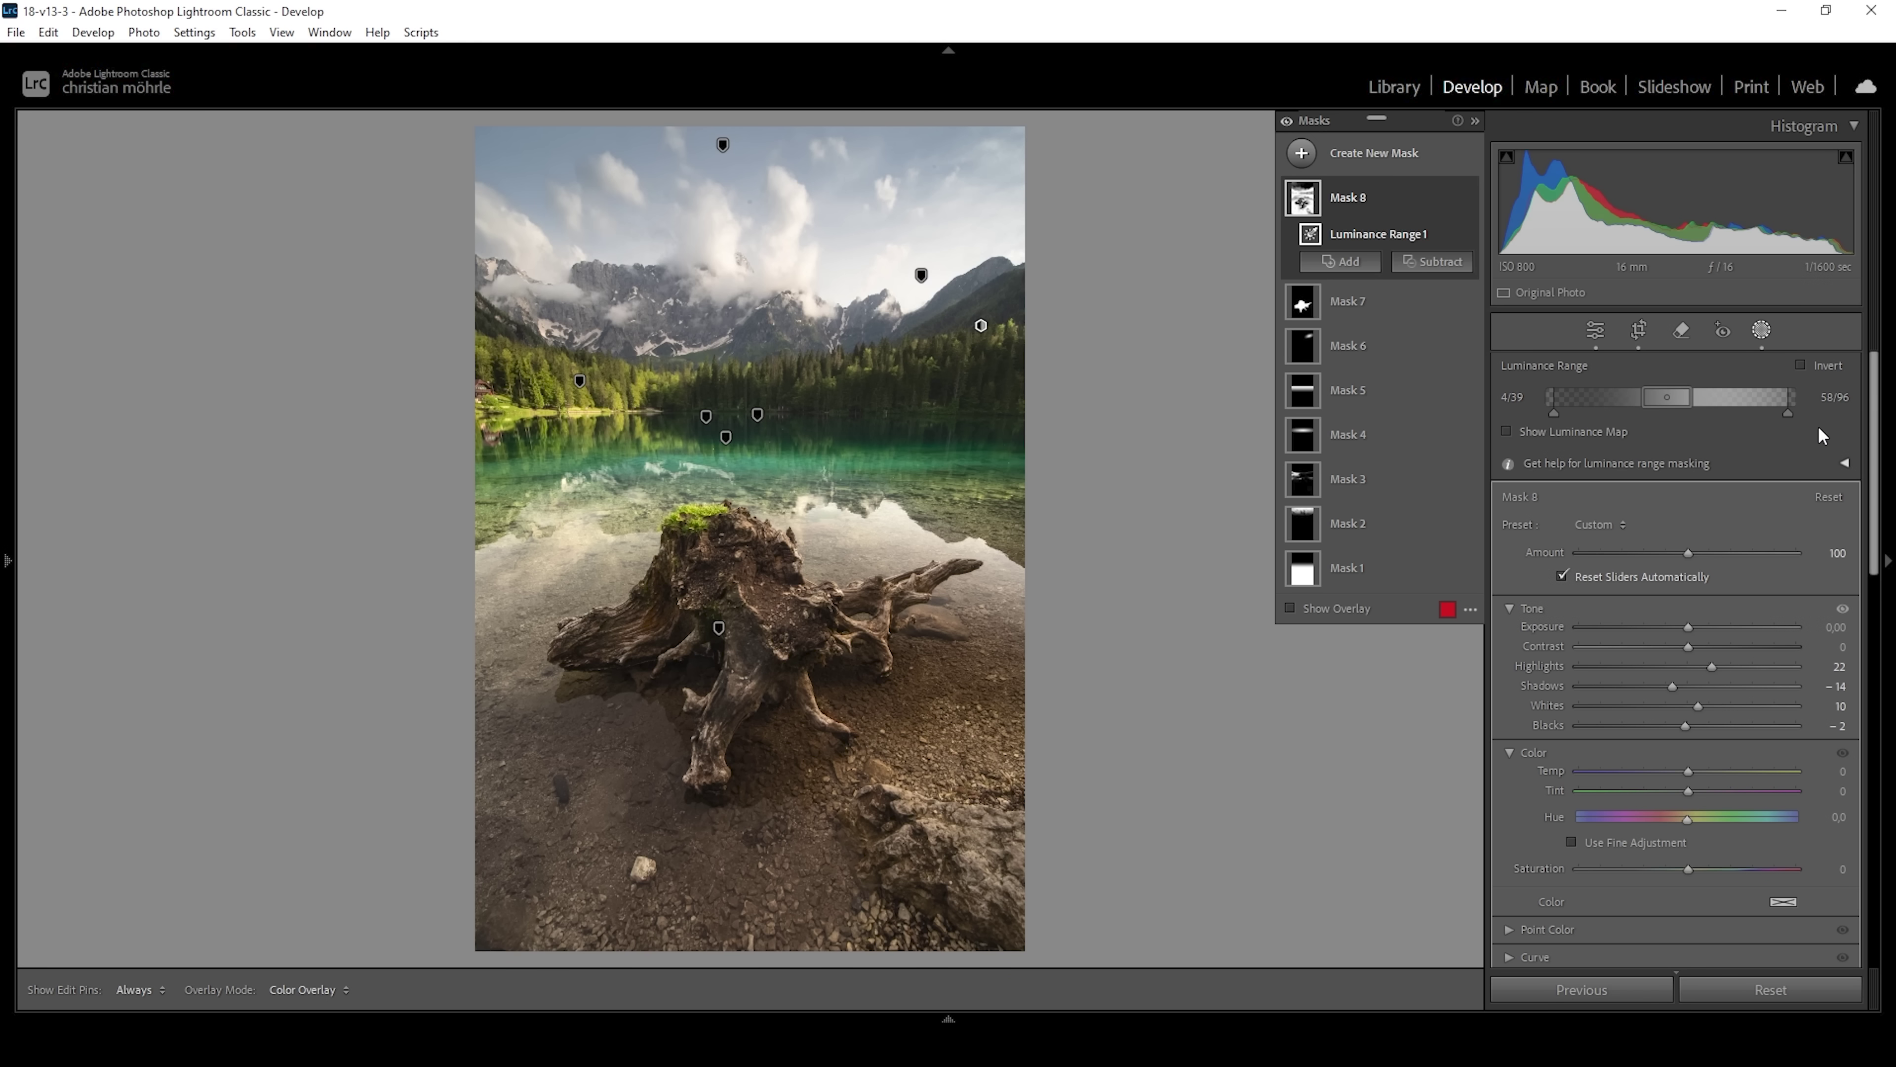
# Toggle Mask 8 on and off to compare, leave it on, and exit Masking.
pyautogui.moveTo(1873, 389); pyautogui.dragTo(1867, 501)
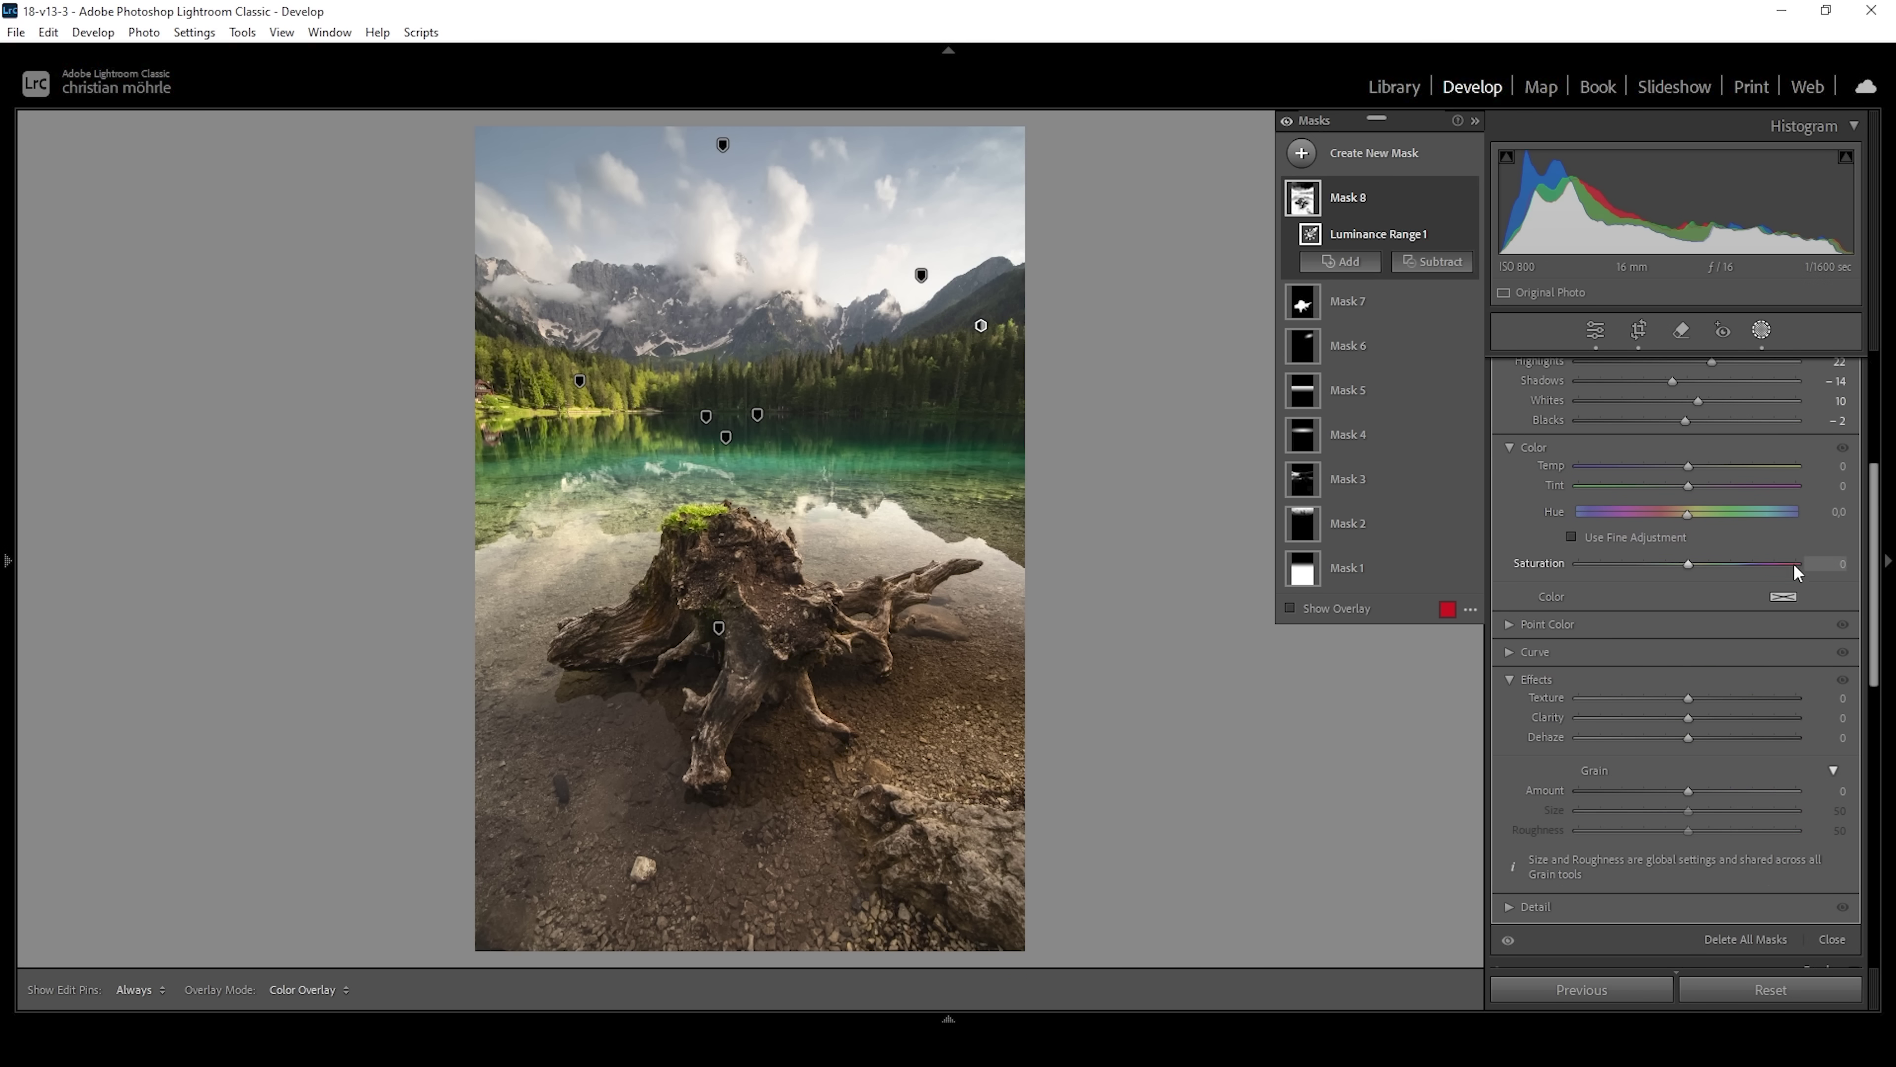
pyautogui.moveTo(1686, 714); pyautogui.dragTo(1696, 714)
pyautogui.scroll(5, 1680, 523)
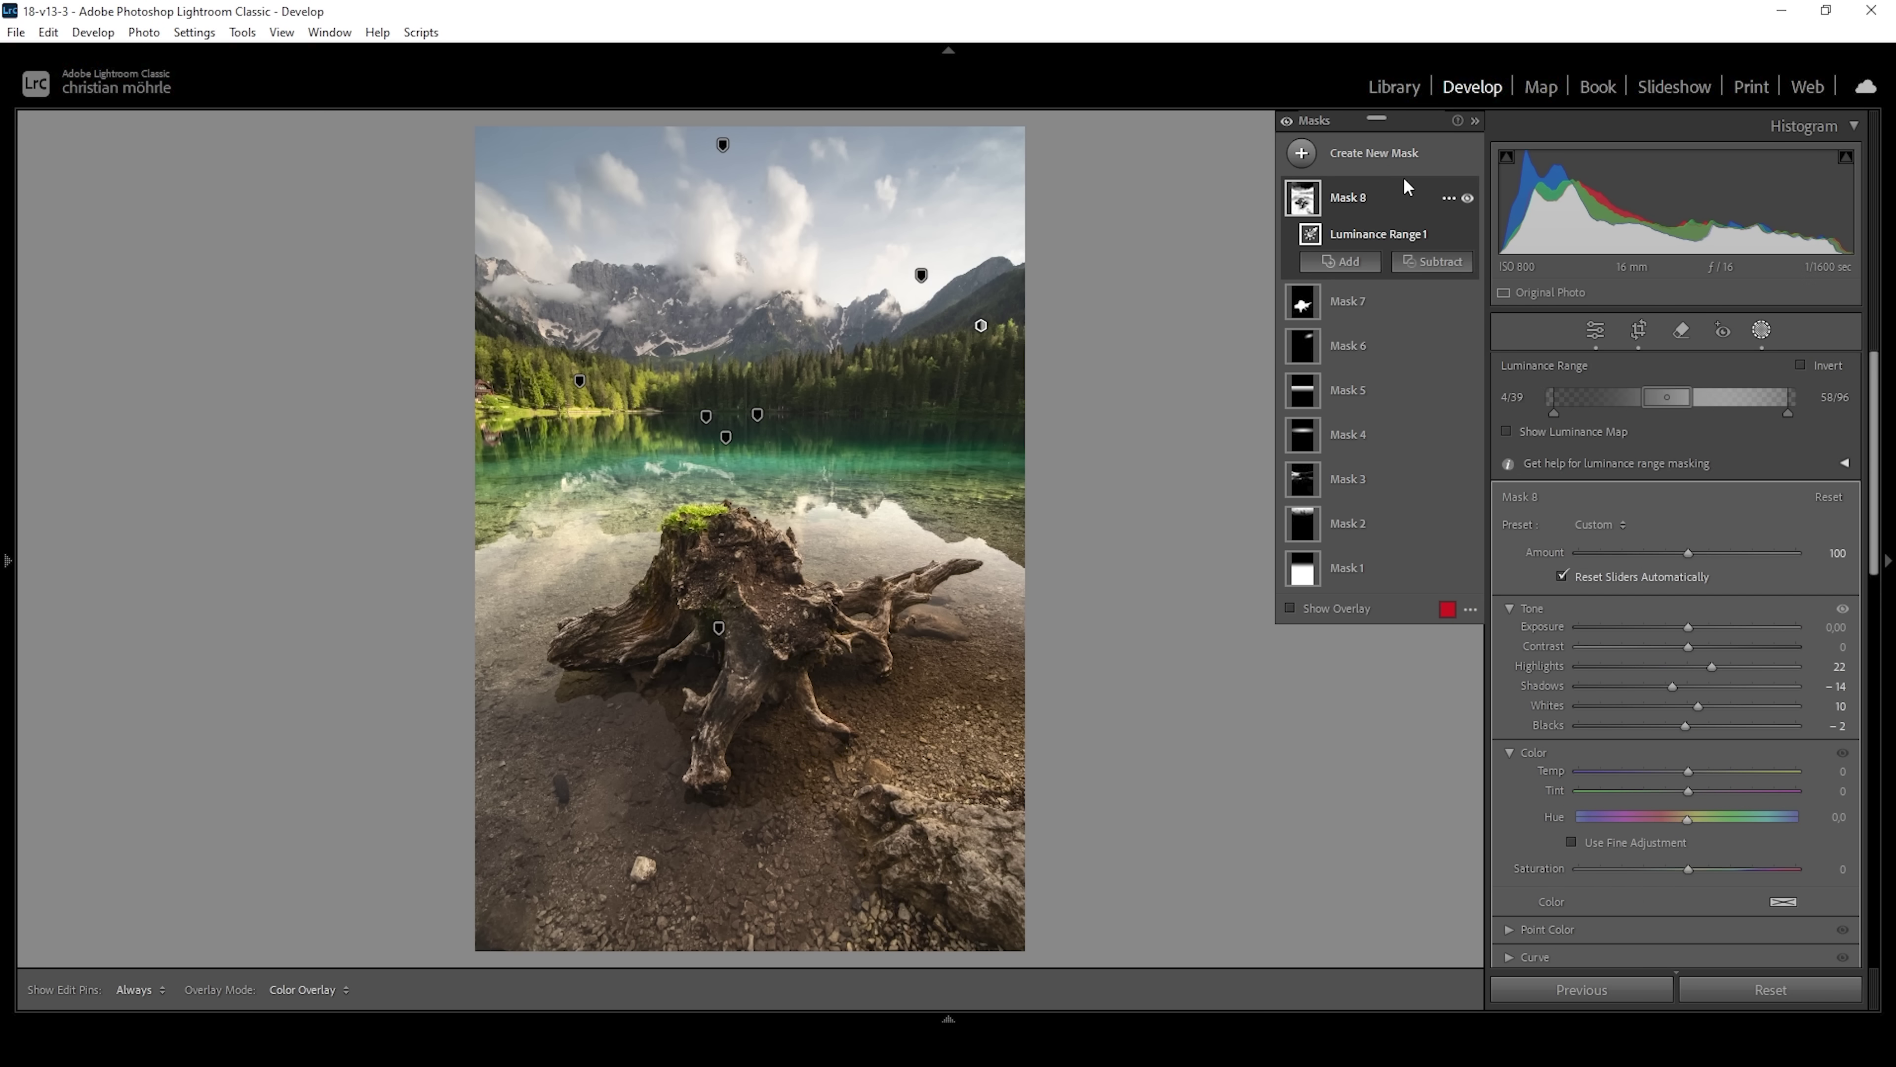
pyautogui.click(1467, 199)
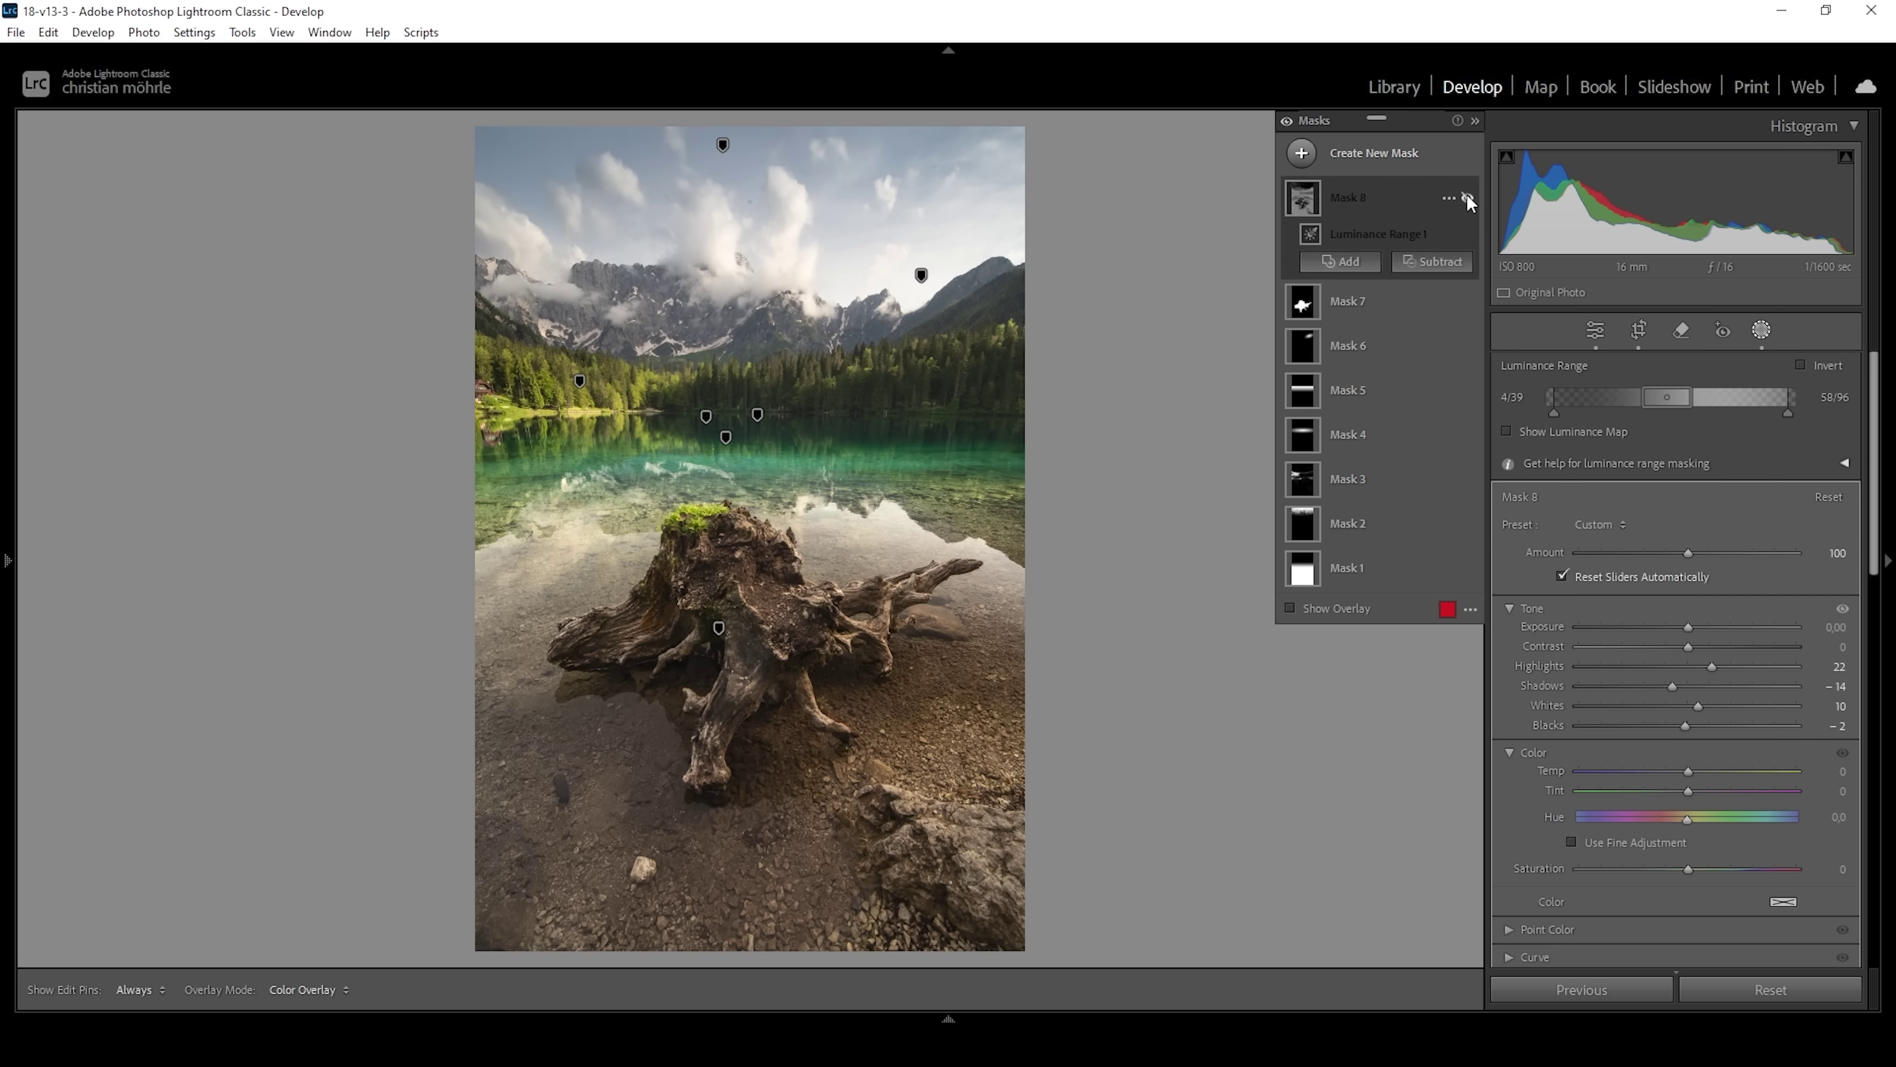
pyautogui.click(1467, 198)
pyautogui.click(1468, 198)
pyautogui.click(1467, 198)
pyautogui.click(1468, 198)
pyautogui.click(1467, 198)
pyautogui.click(1467, 198)
pyautogui.click(1467, 198)
pyautogui.click(1467, 198)
pyautogui.click(1467, 198)
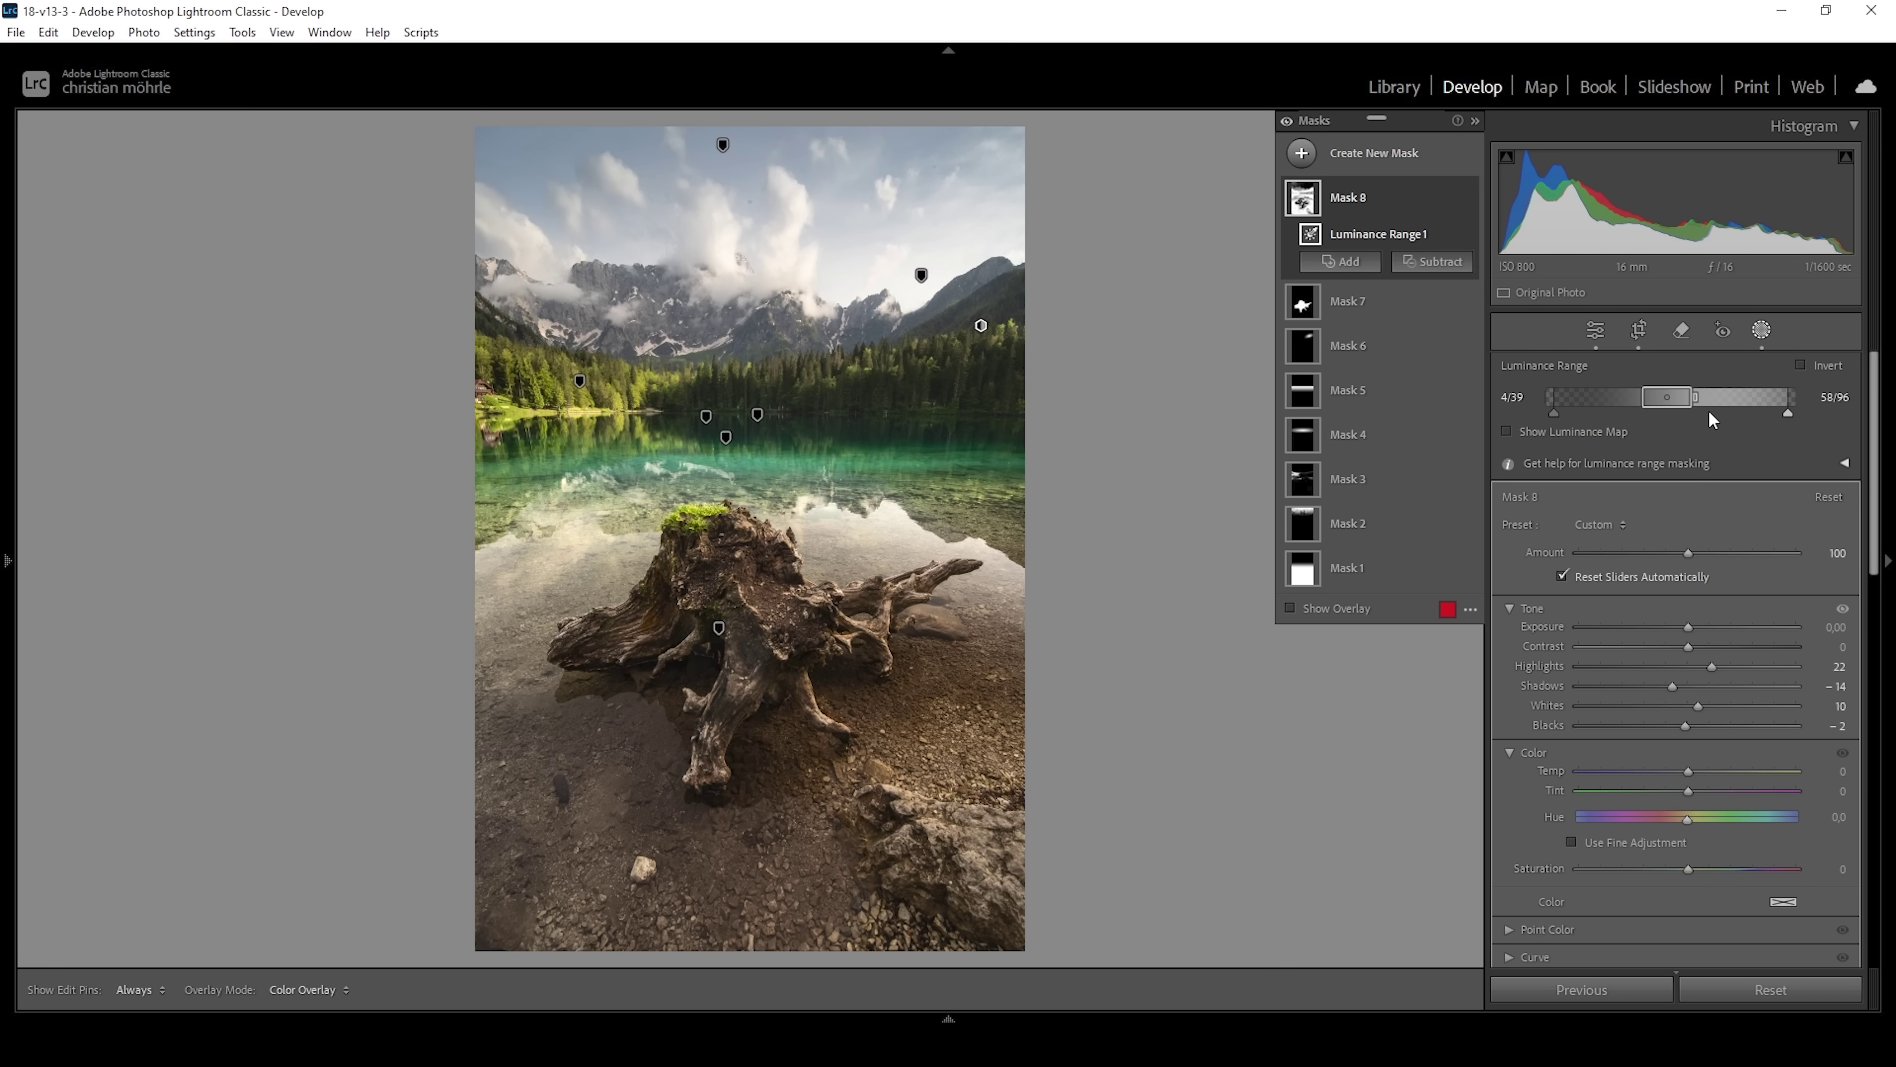
pyautogui.click(1596, 334)
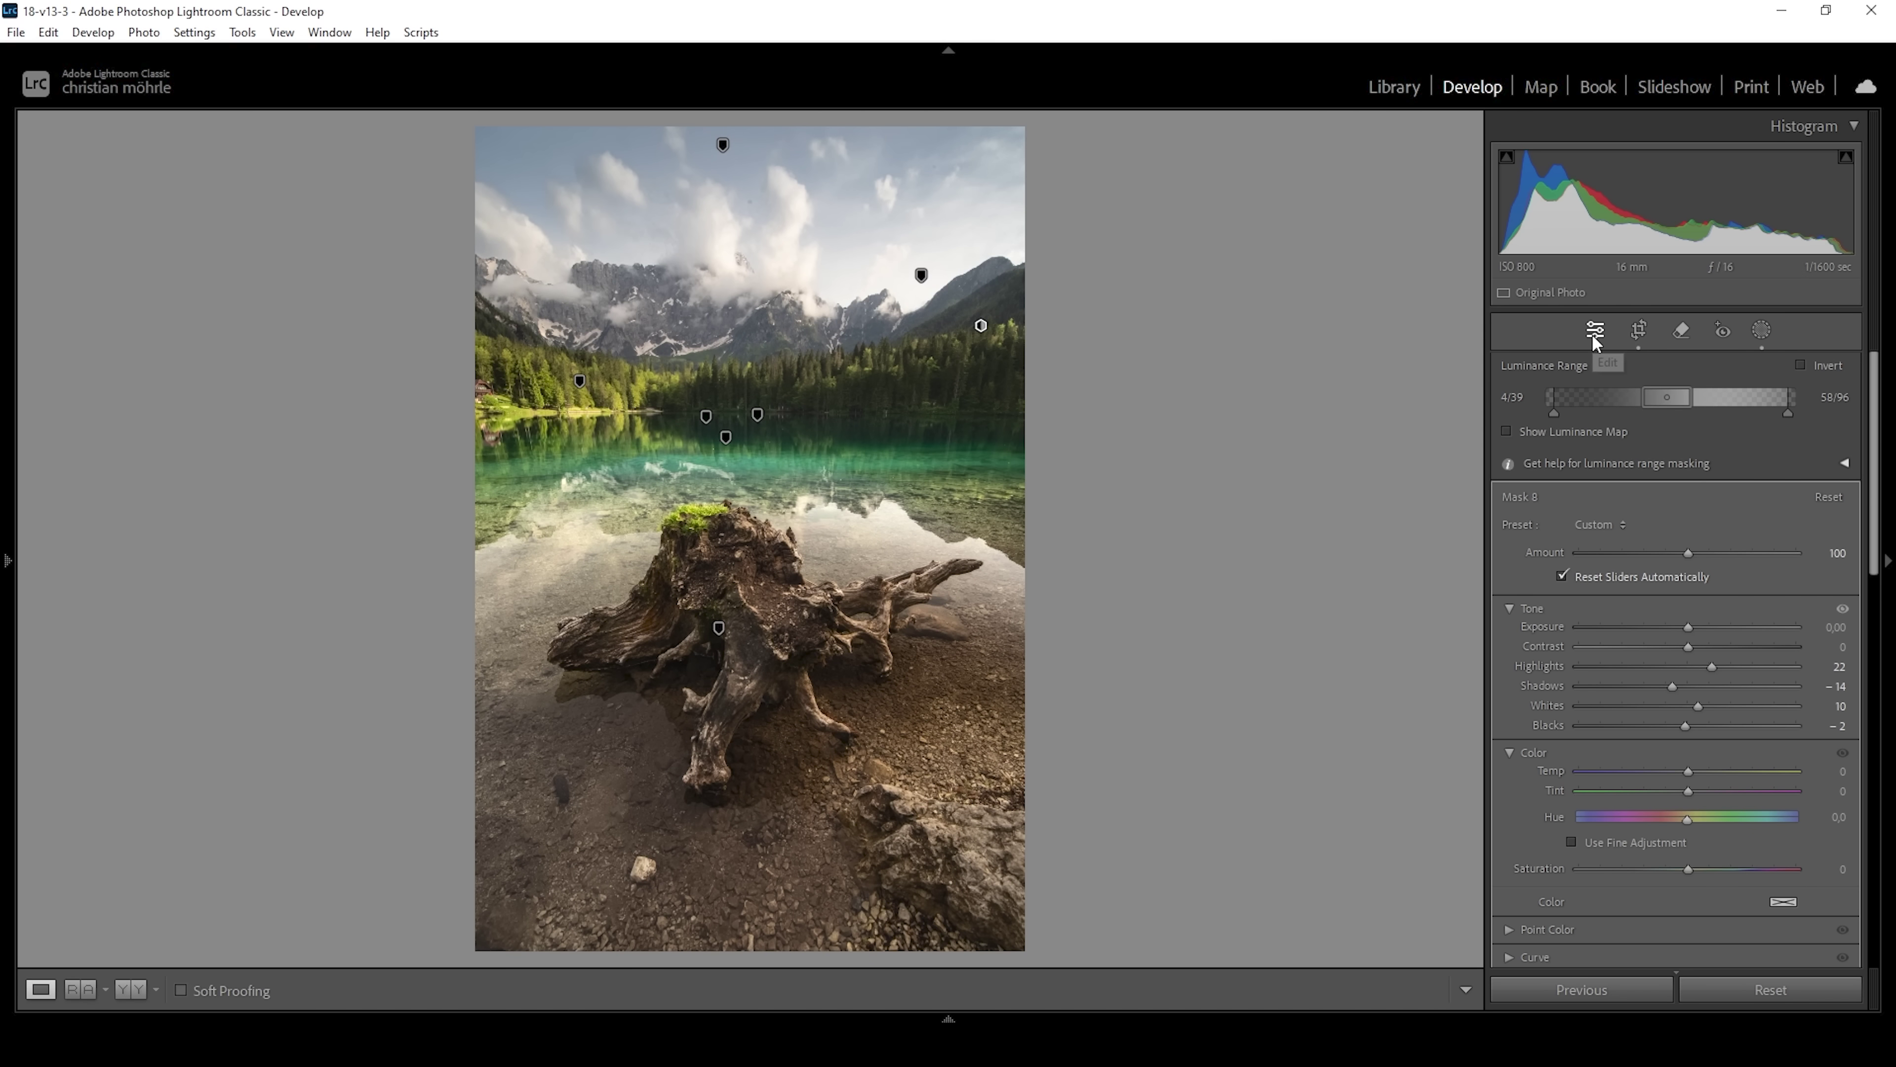
# Boost Color Mixer saturation (Green +18, Aqua +13, Blue +26) and show Color Grading's Highlights wheel.
pyautogui.click(1810, 433)
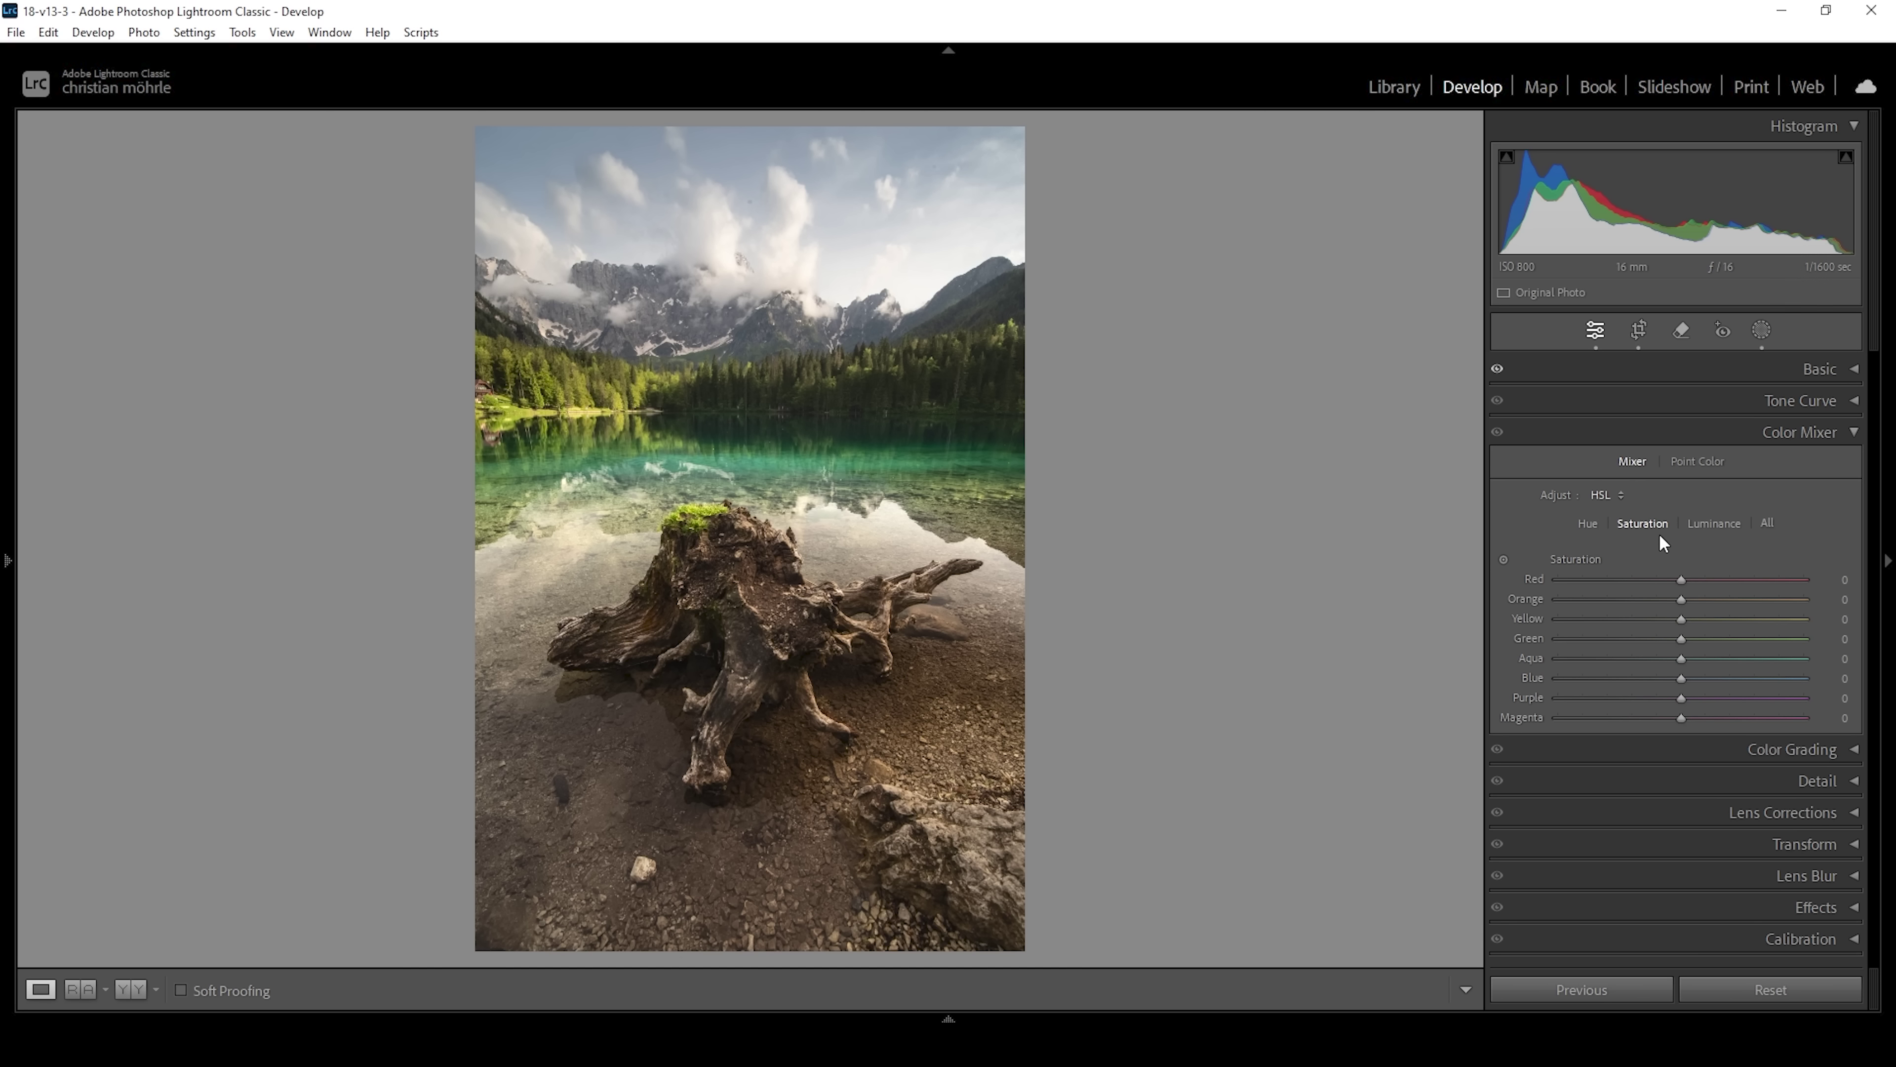
pyautogui.moveTo(1681, 637); pyautogui.dragTo(1699, 638)
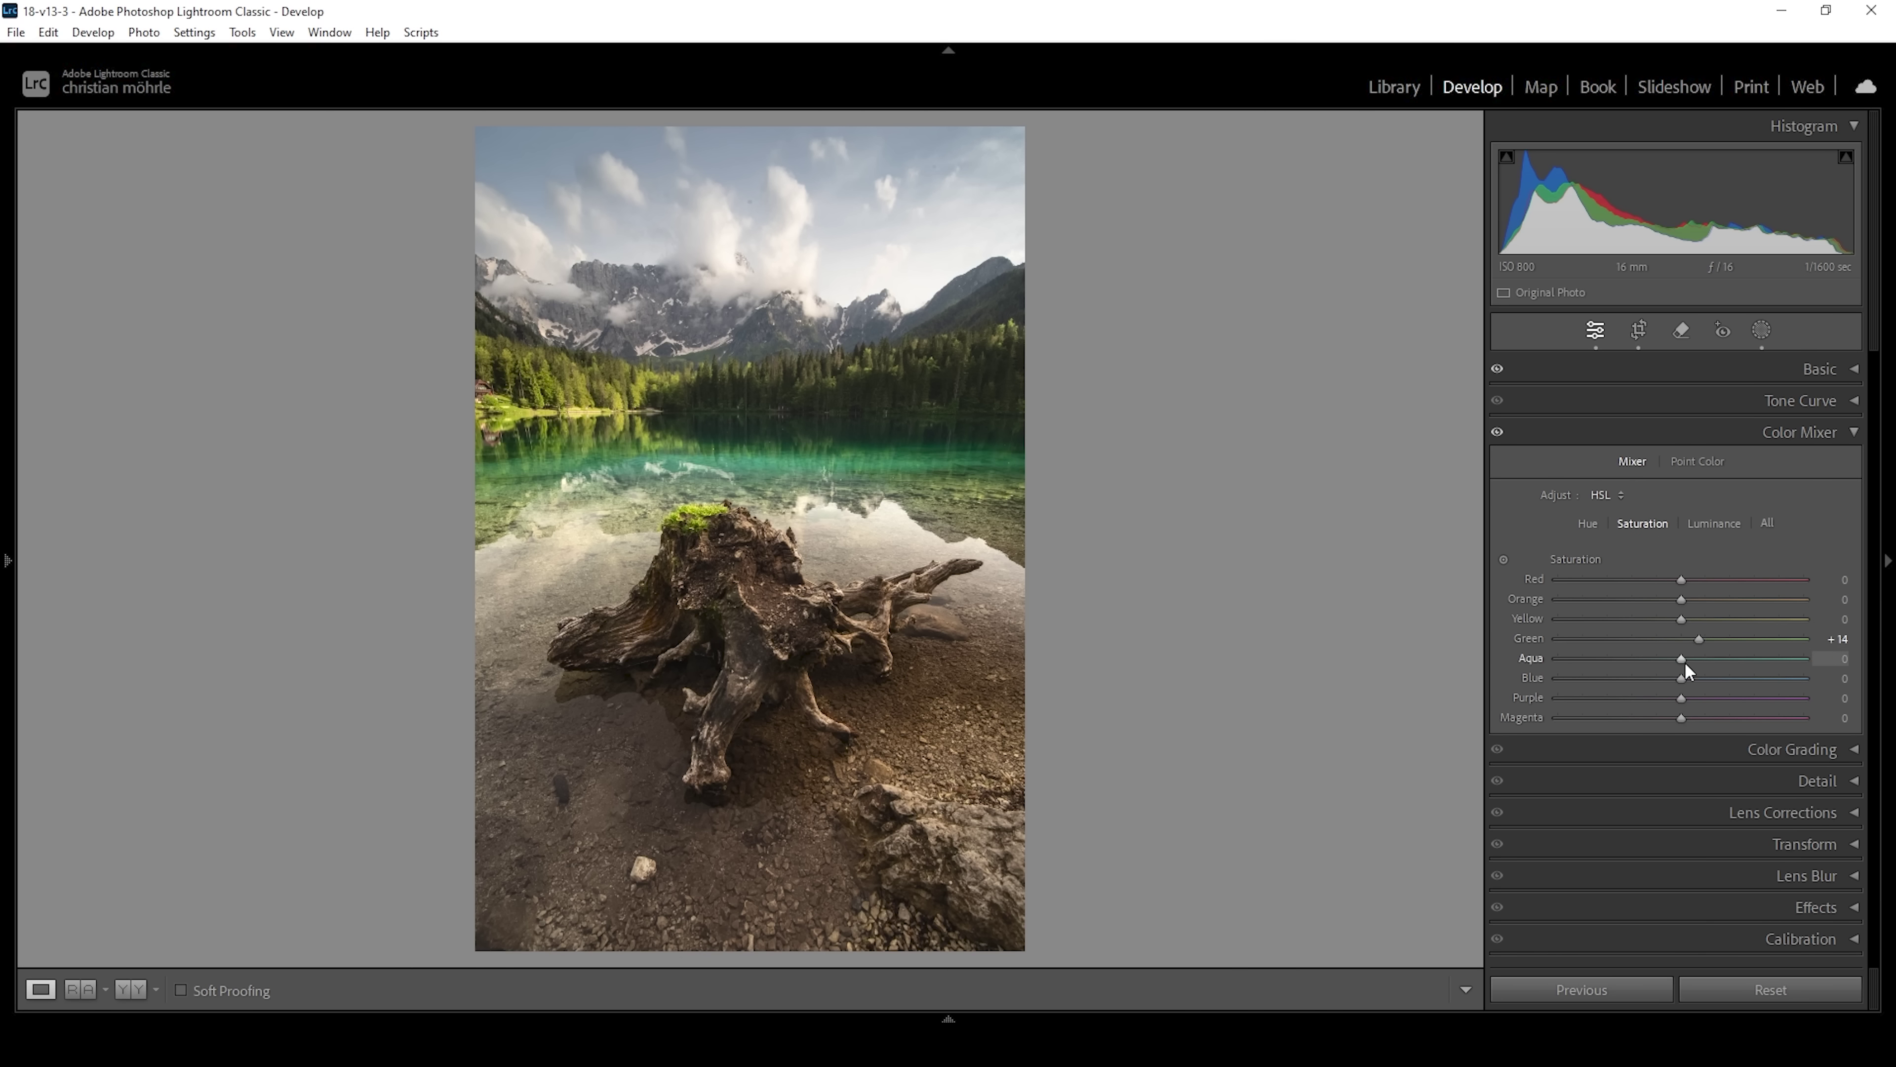
pyautogui.moveTo(1691, 661); pyautogui.dragTo(1695, 679)
pyautogui.click(1854, 433)
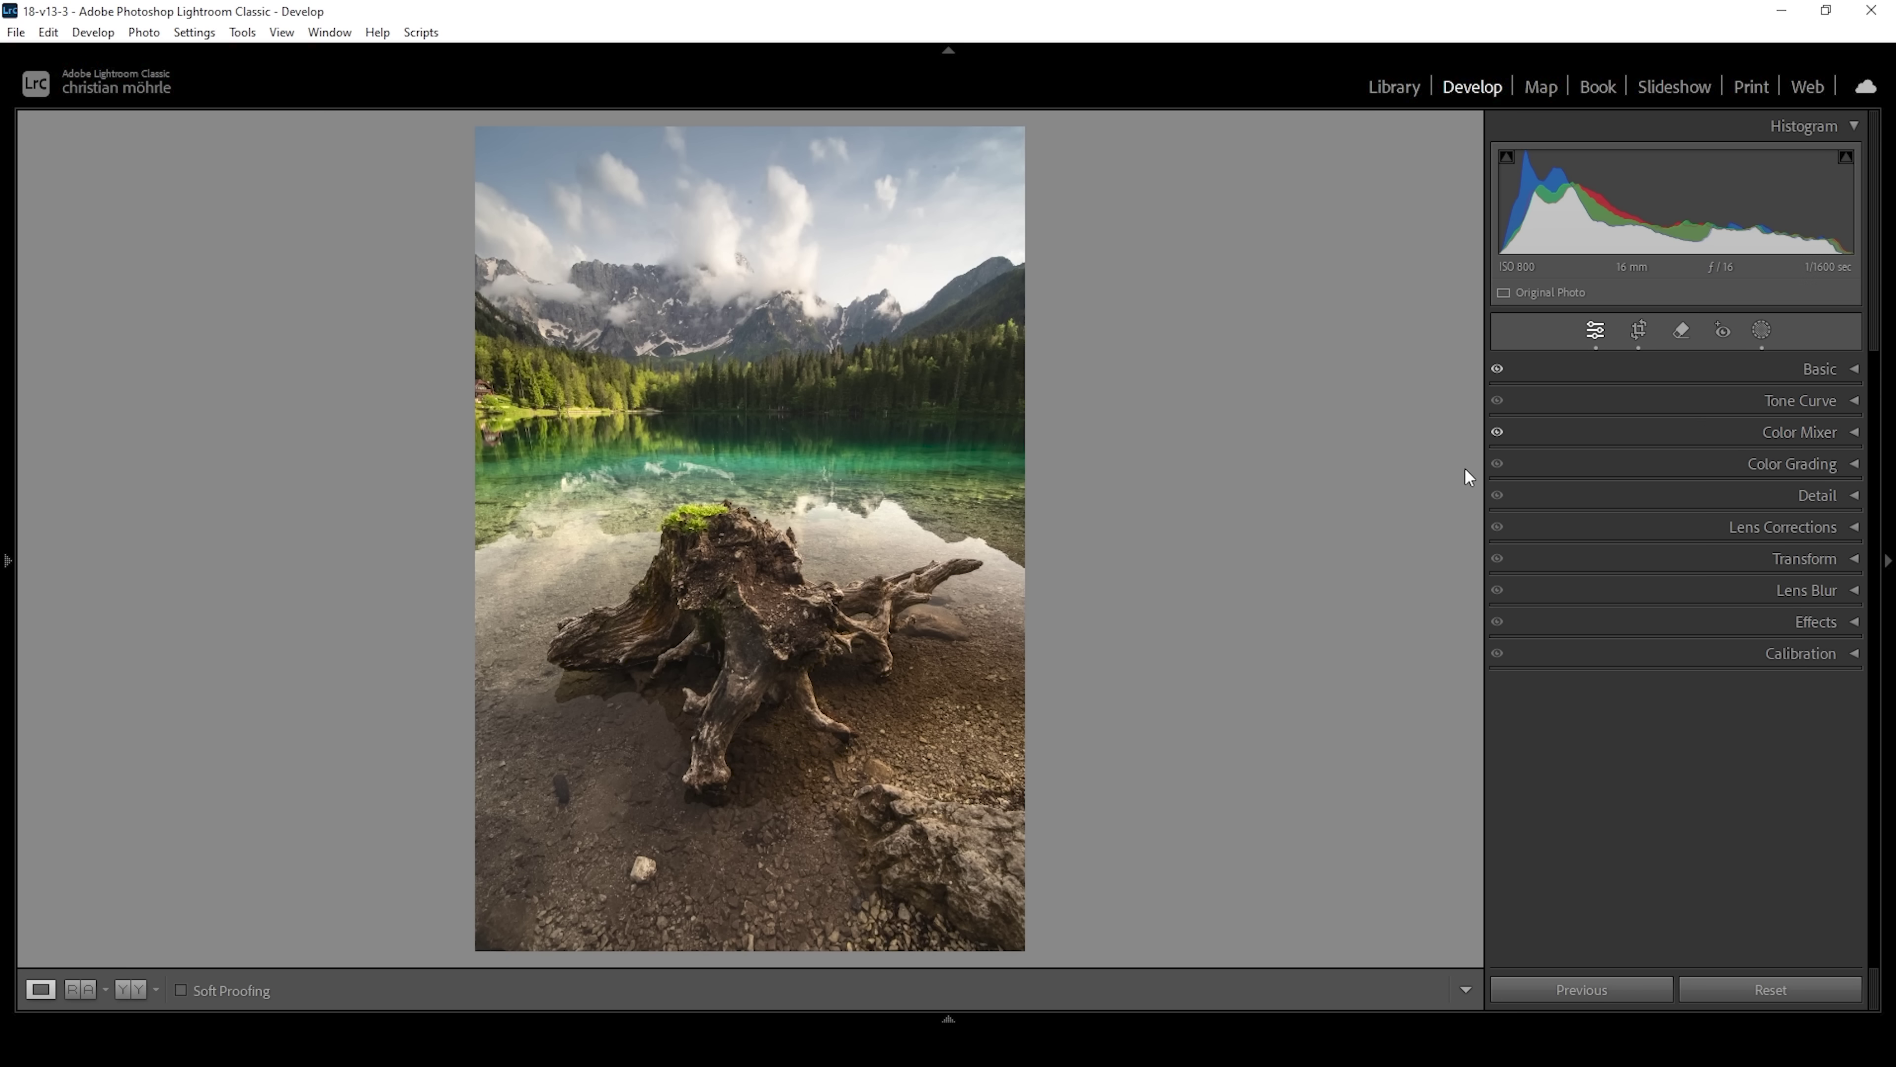
pyautogui.click(1799, 463)
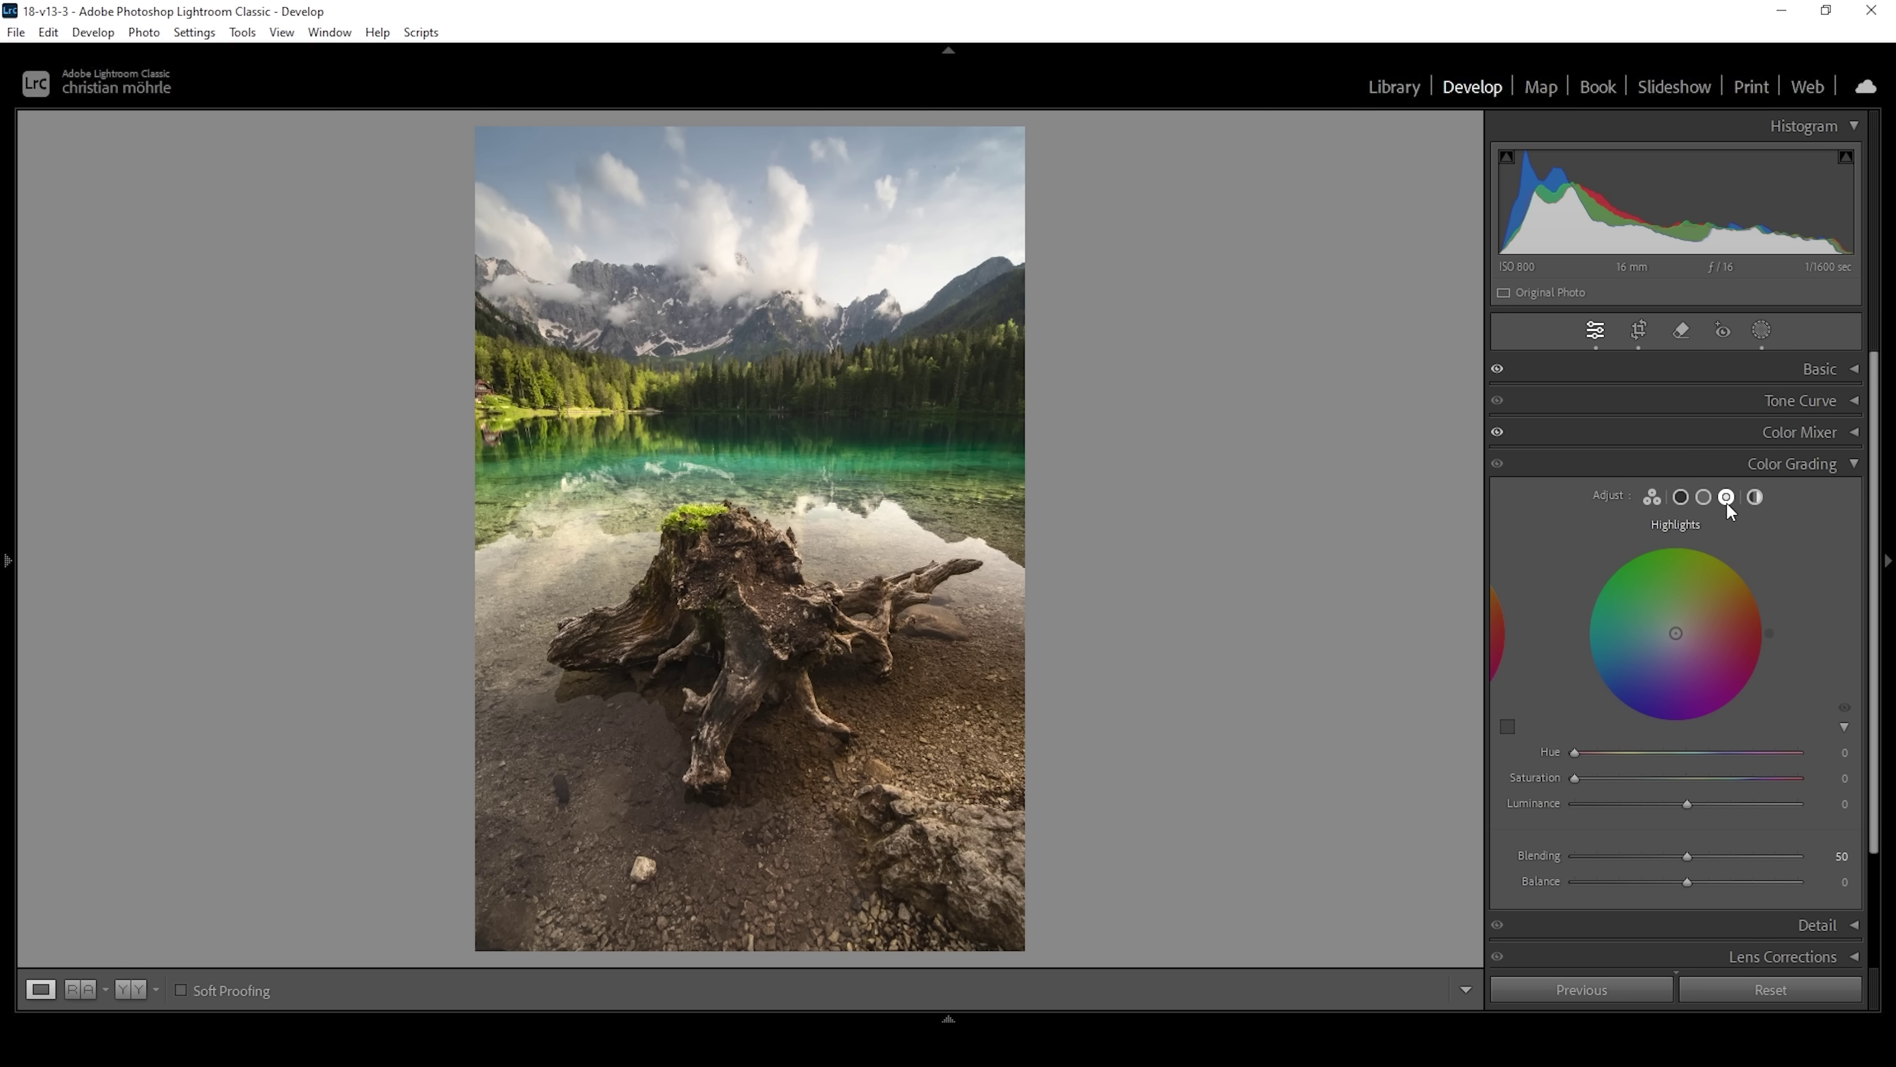
# Tint highlights to Hue 43, Saturation 12; set Calibration Red +10, Green +6, Blue +6 saturation.
pyautogui.moveTo(1573, 754)
pyautogui.mouseDown()
pyautogui.moveTo(1608, 753)
pyautogui.moveTo(1578, 780)
pyautogui.moveTo(1600, 781)
pyautogui.mouseUp()
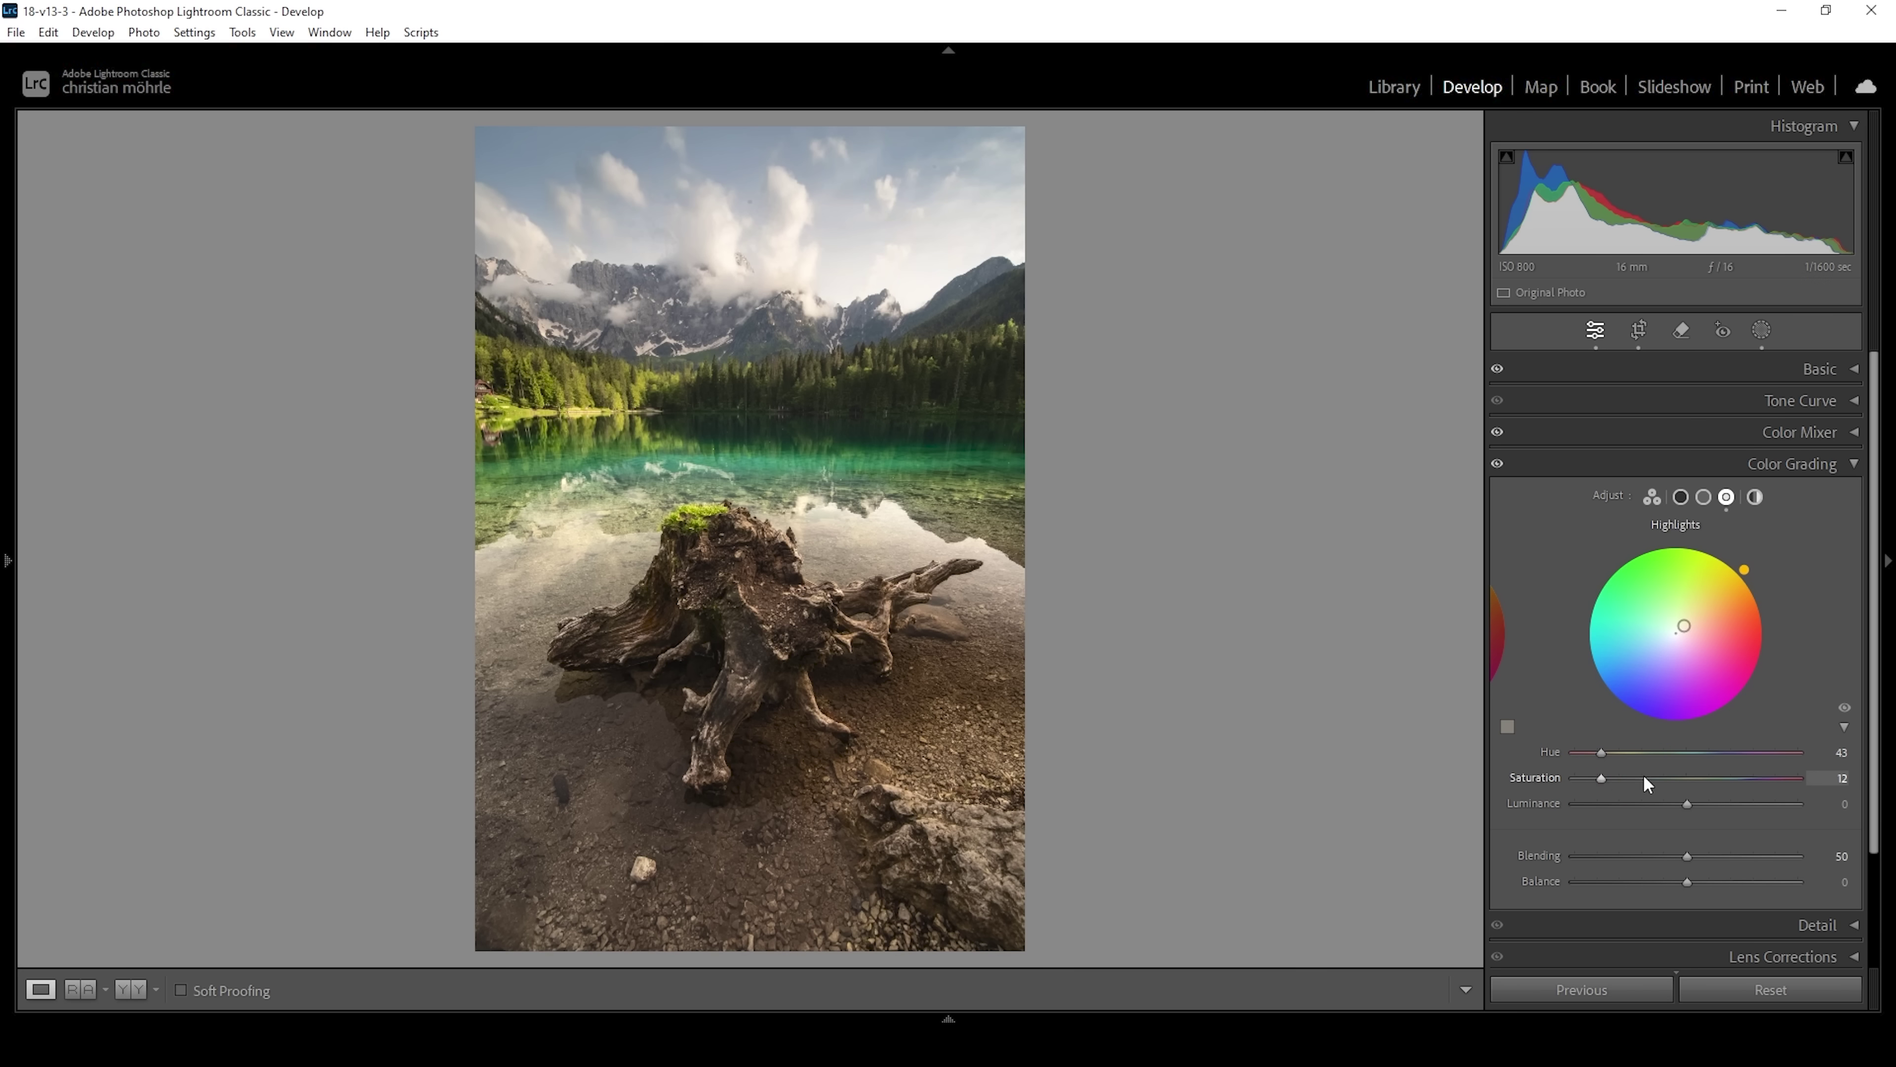
pyautogui.click(1835, 465)
pyautogui.click(1822, 652)
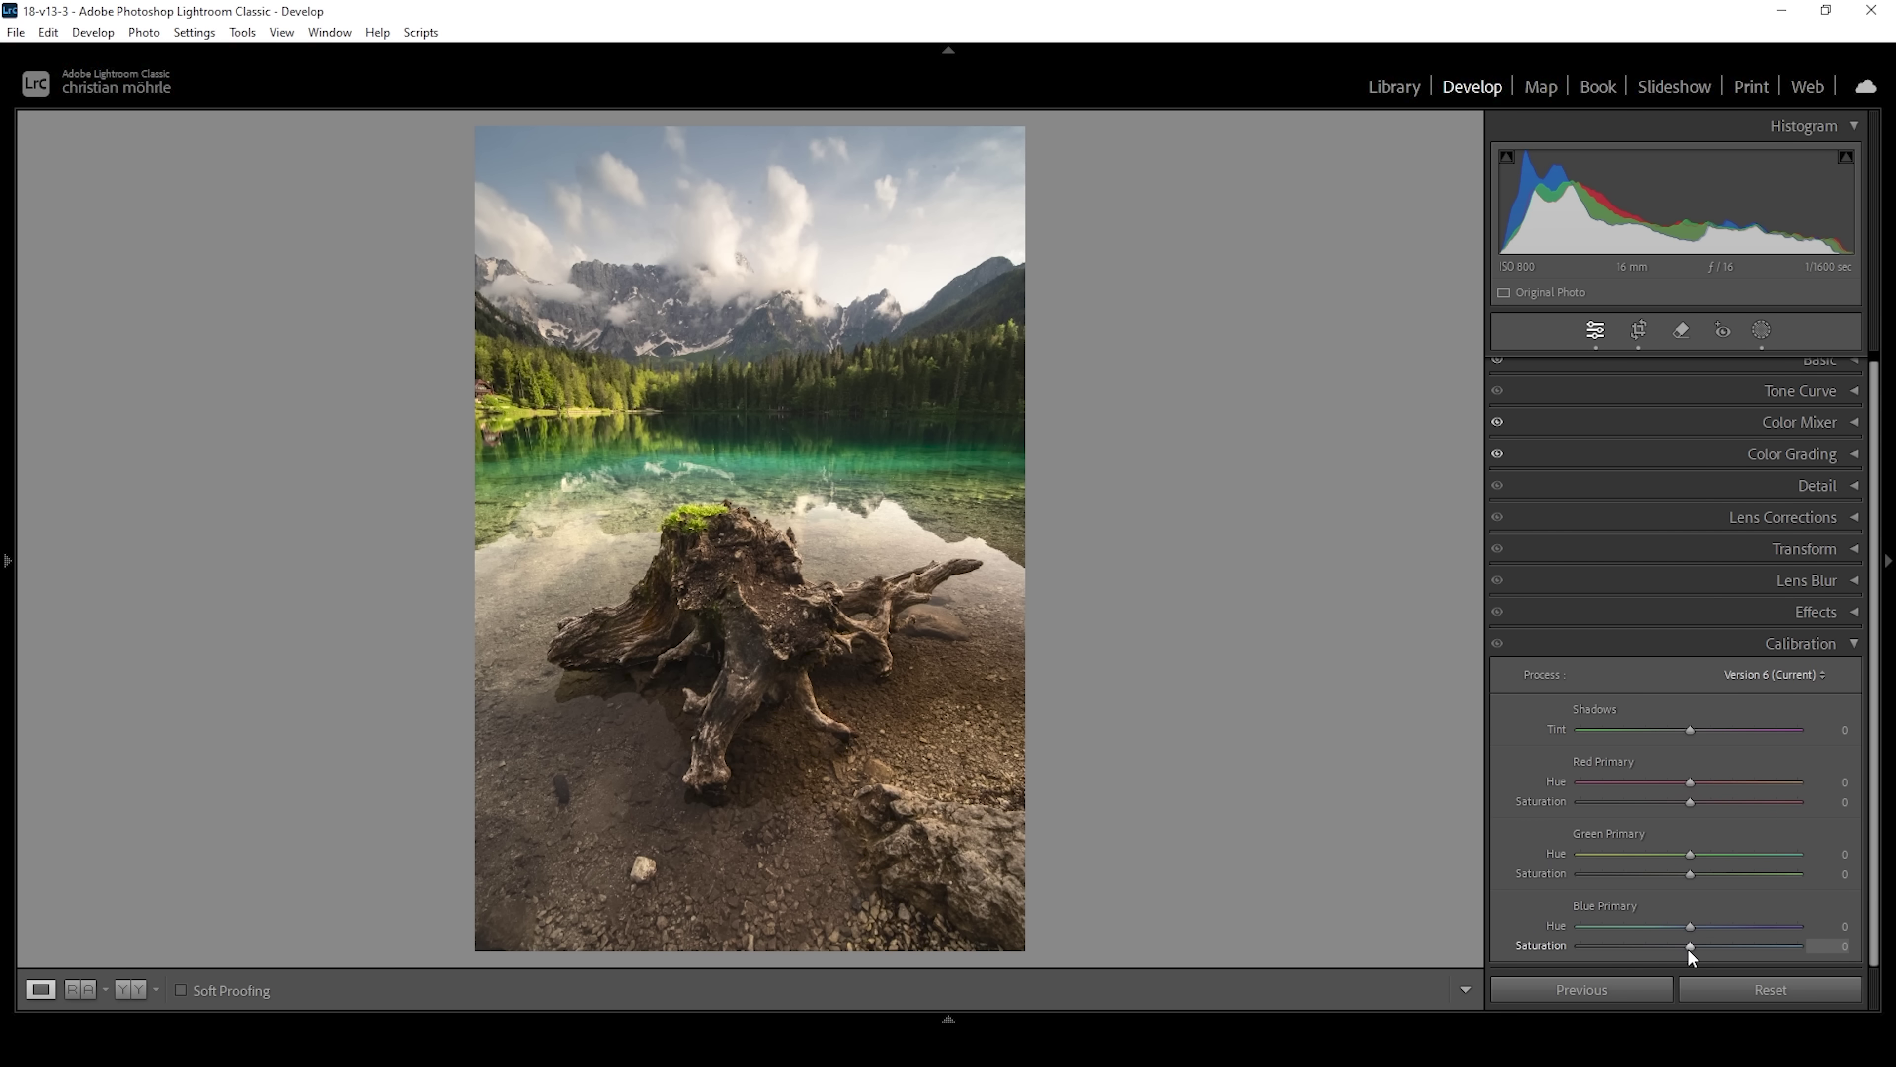
pyautogui.moveTo(1691, 957); pyautogui.dragTo(1695, 956)
pyautogui.moveTo(1690, 874); pyautogui.dragTo(1696, 874)
pyautogui.moveTo(1690, 802); pyautogui.dragTo(1697, 803)
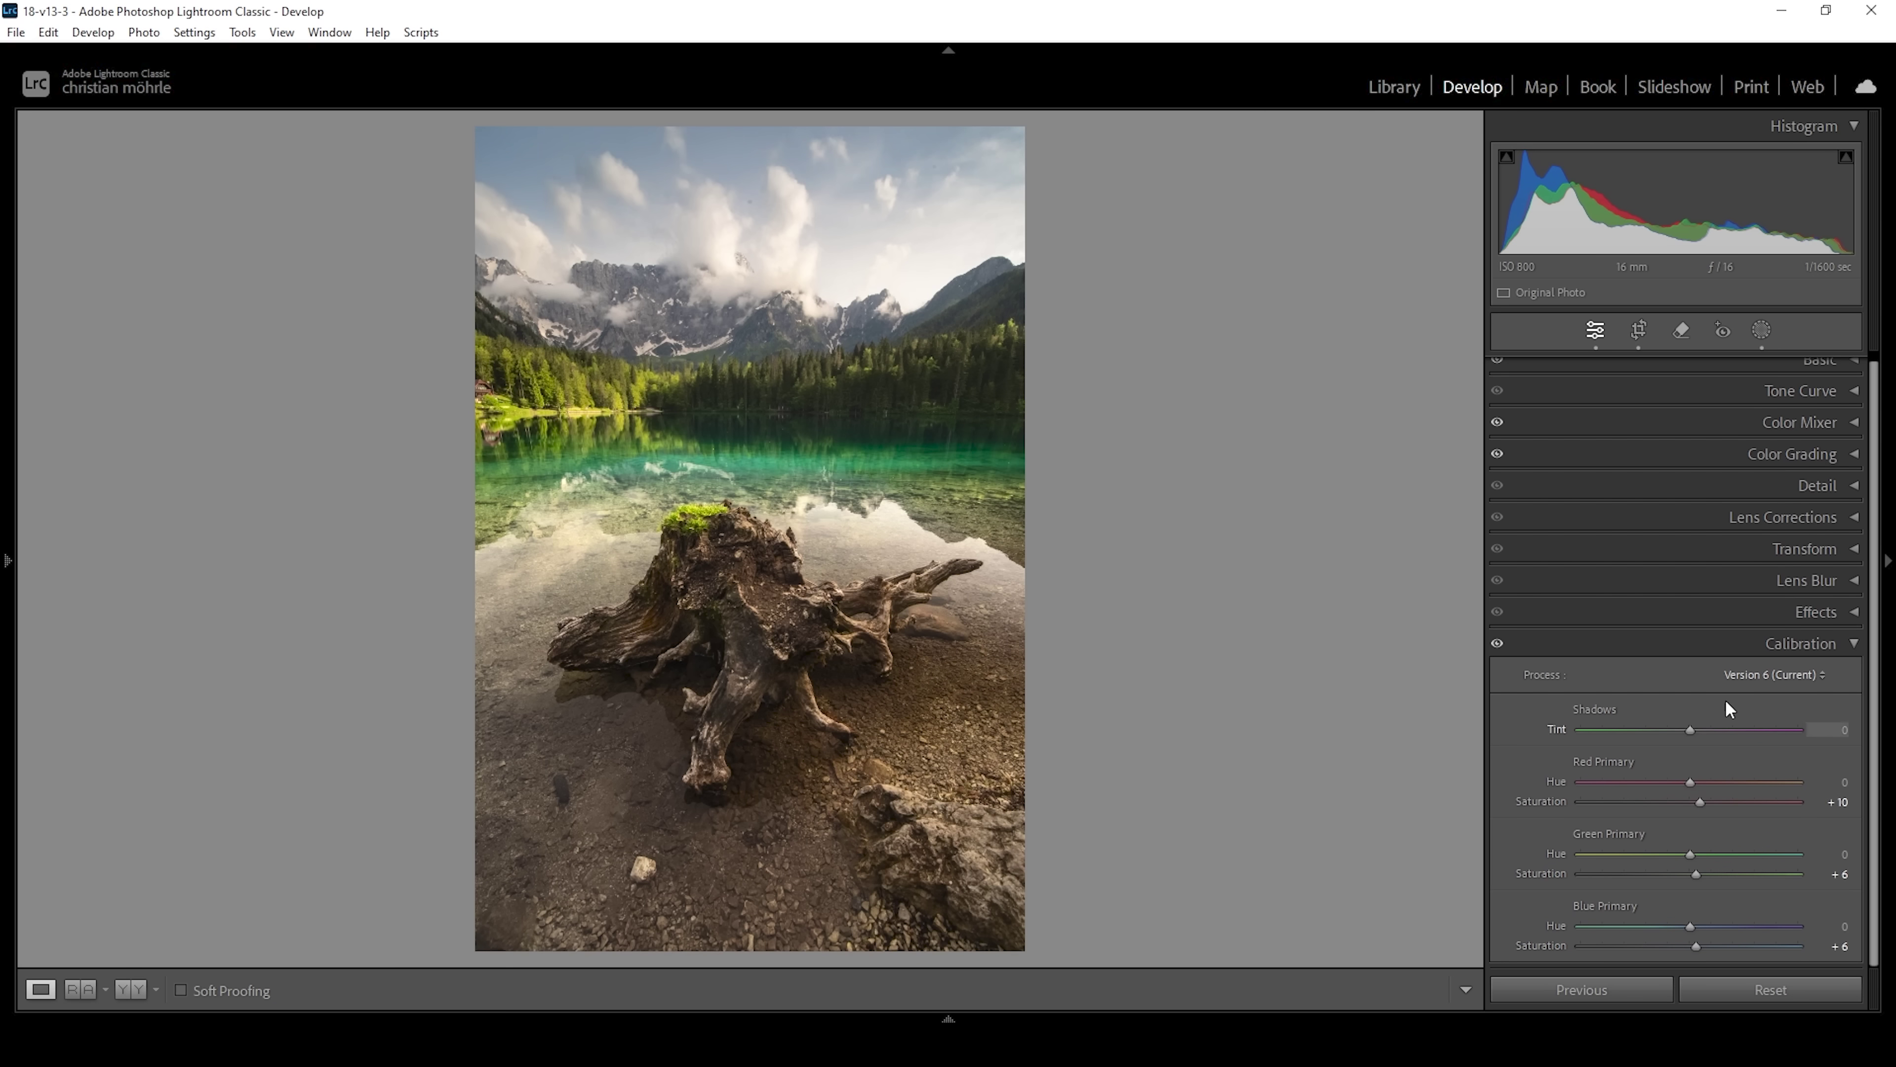
# Set sharpening to Radius 0.5, Detail 100 and Masking 75 in the Detail panel.
pyautogui.click(1717, 644)
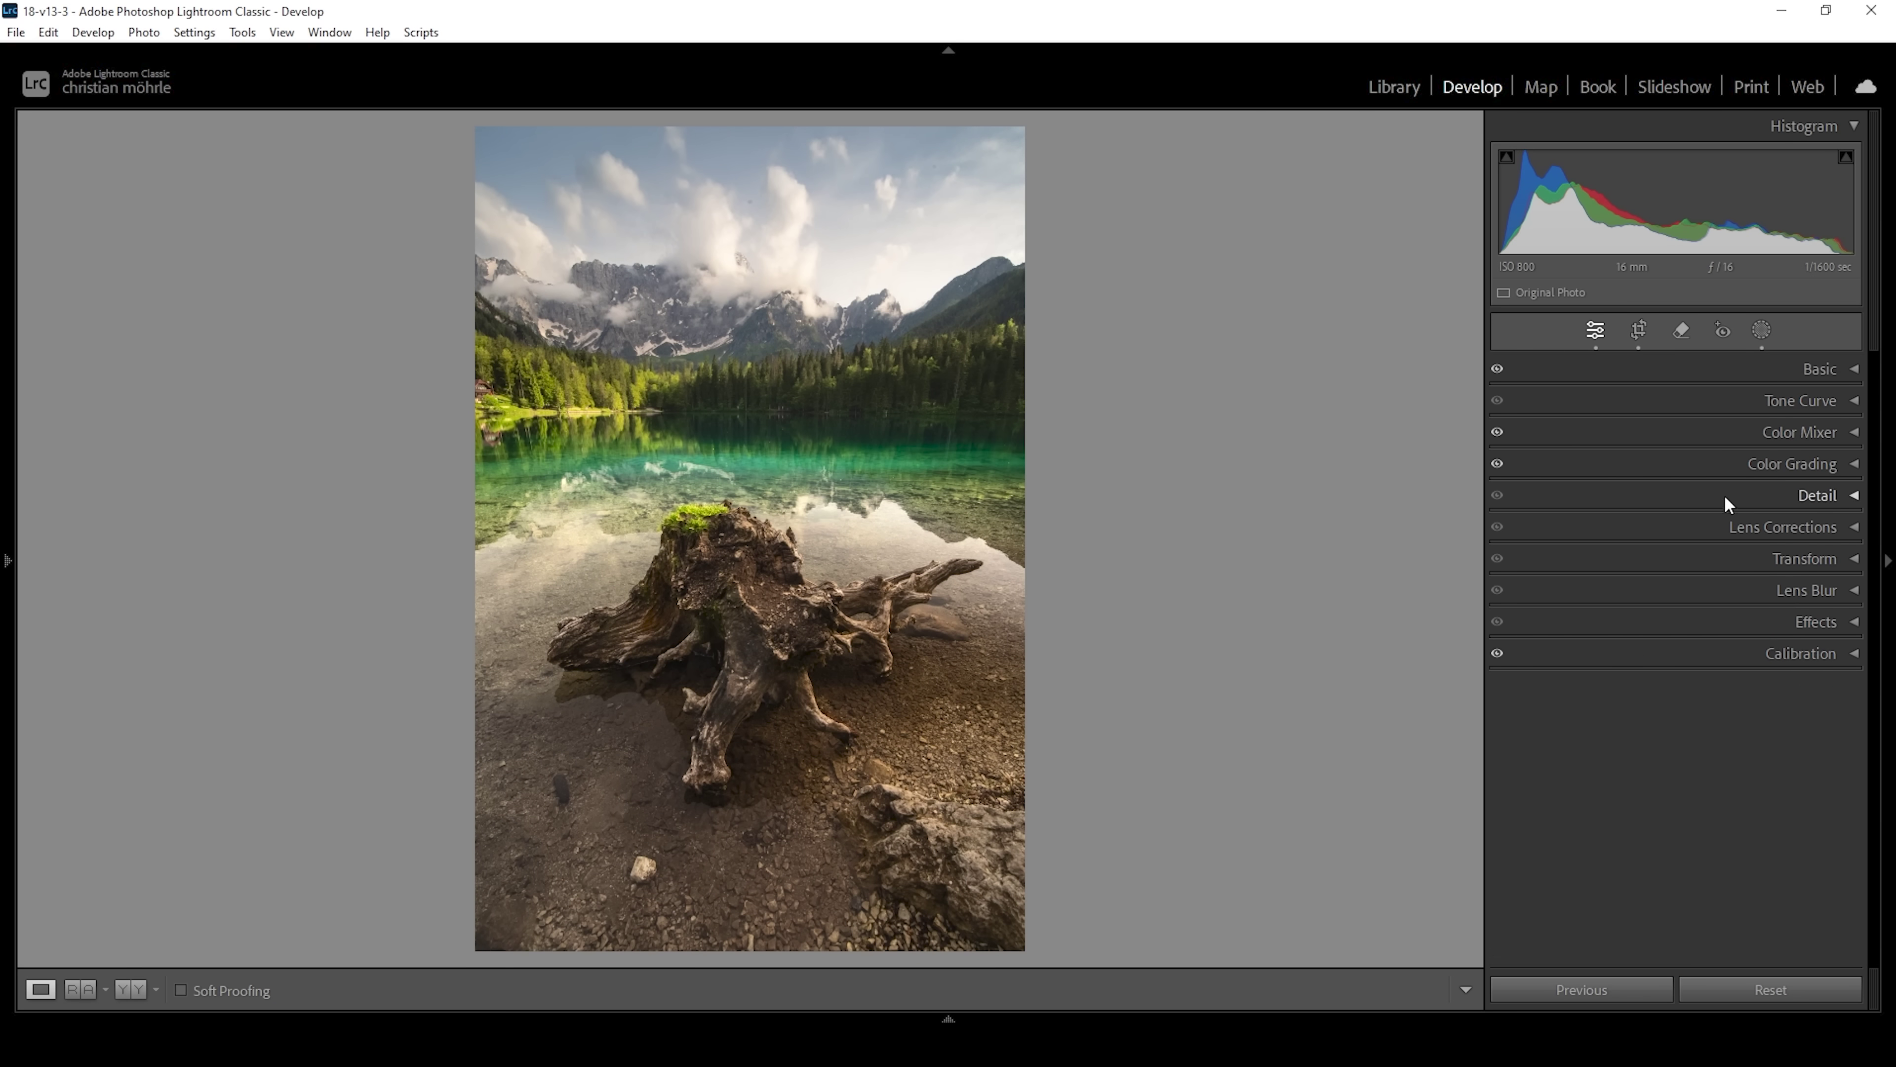
pyautogui.click(1783, 497)
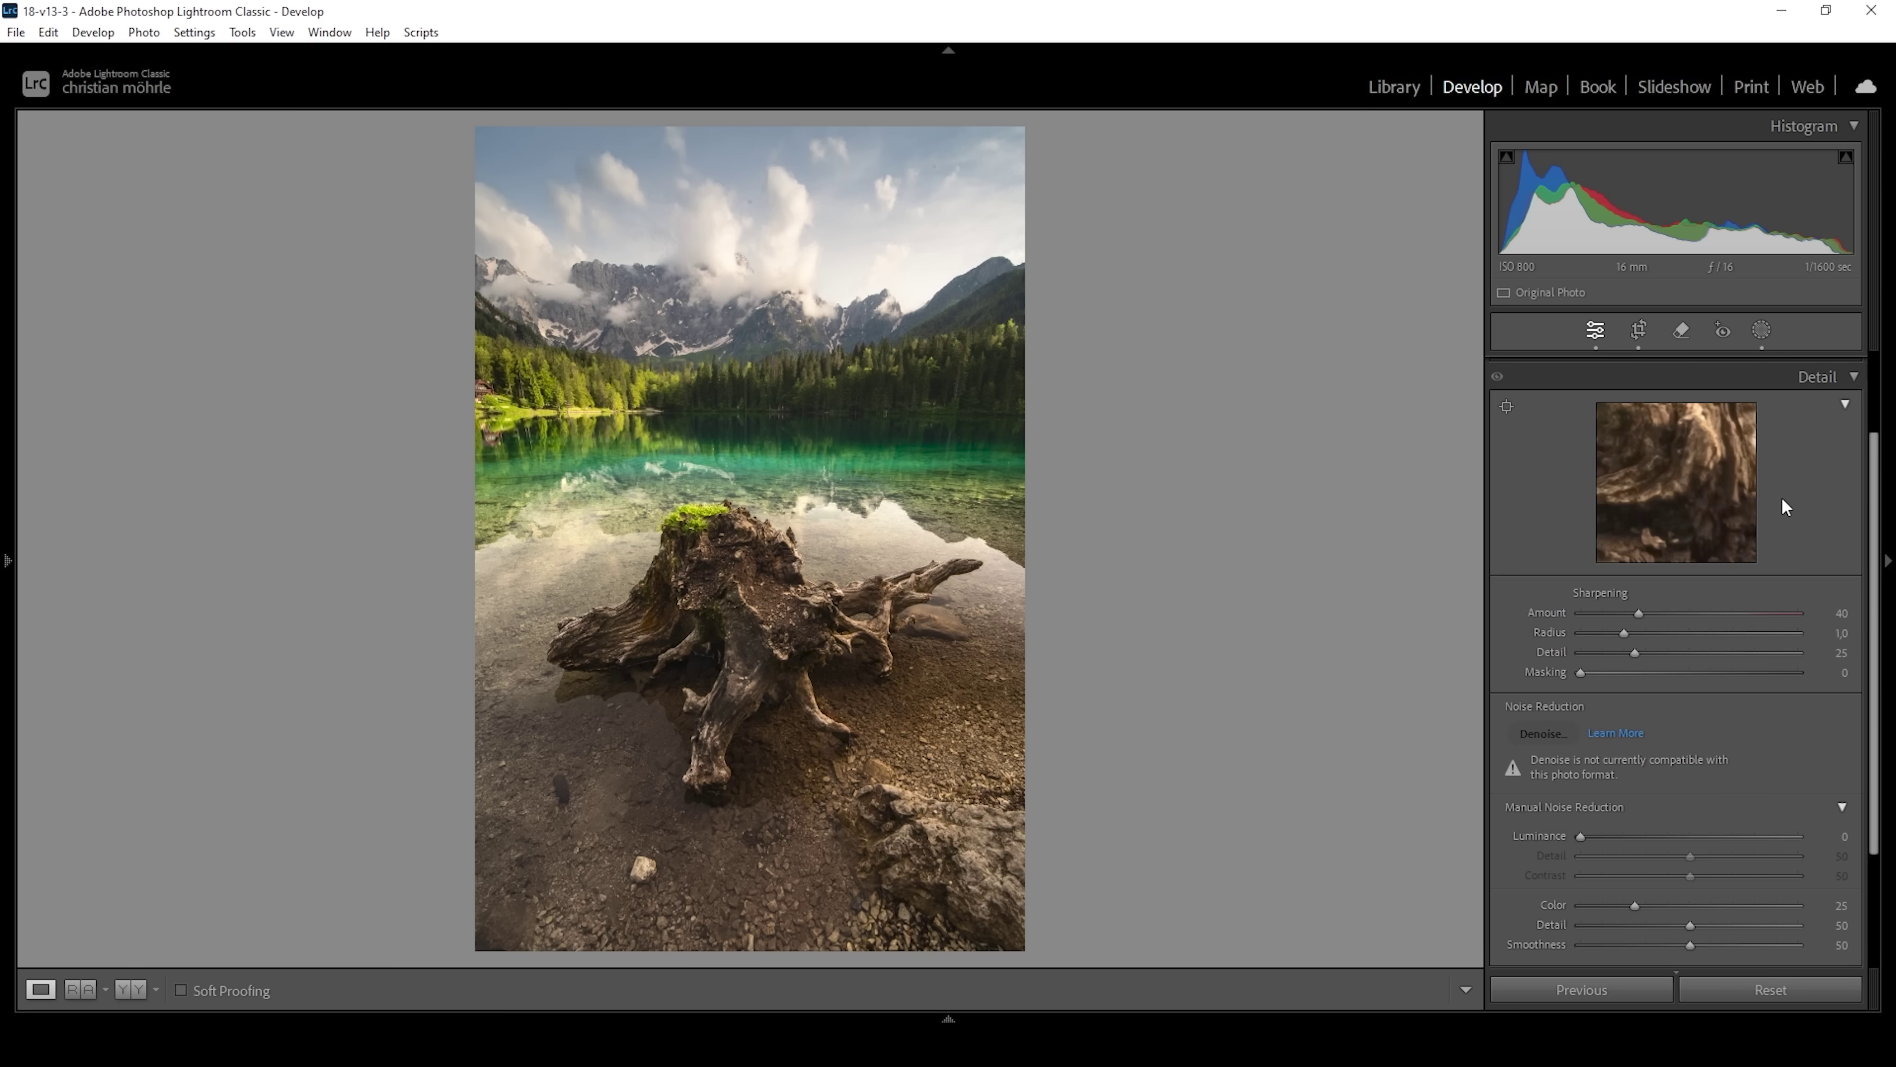
pyautogui.moveTo(1621, 634); pyautogui.dragTo(1867, 652)
pyautogui.moveTo(1582, 677); pyautogui.dragTo(1747, 679)
pyautogui.click(1855, 376)
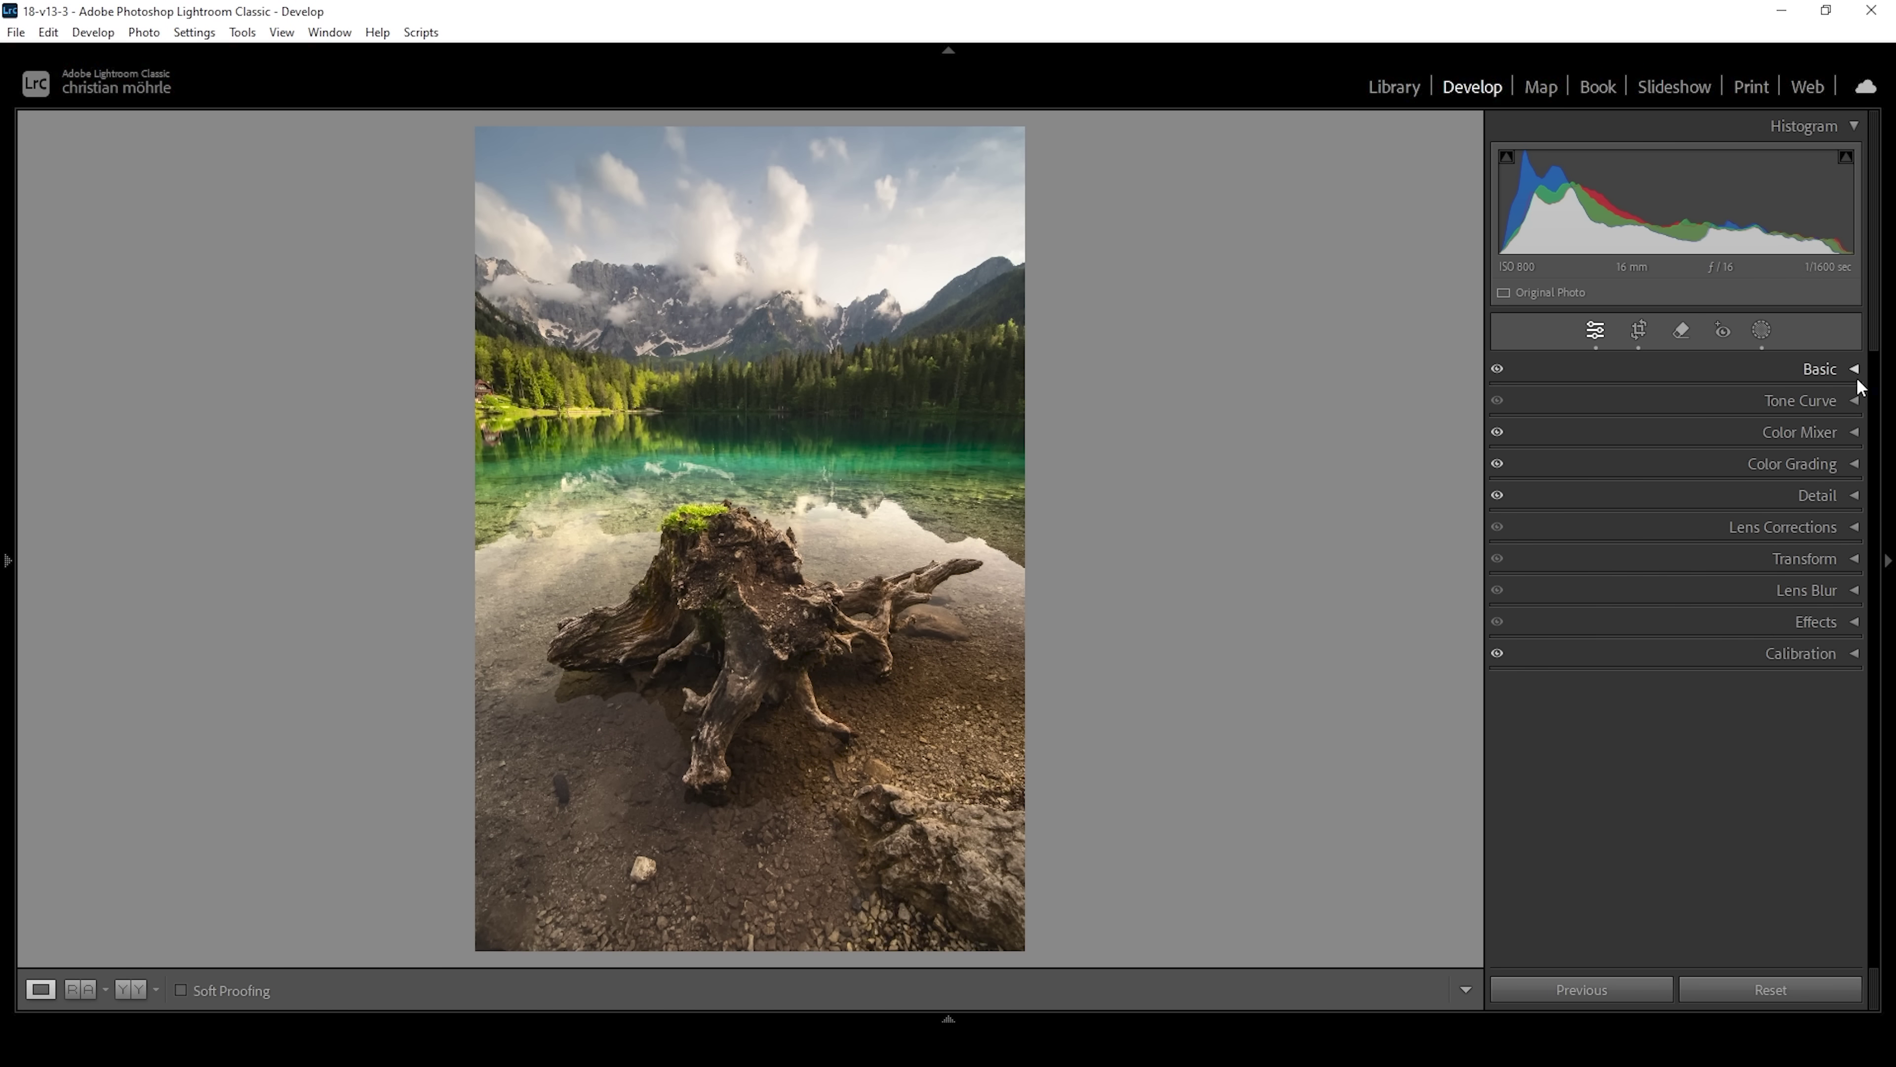
pyautogui.click(1723, 557)
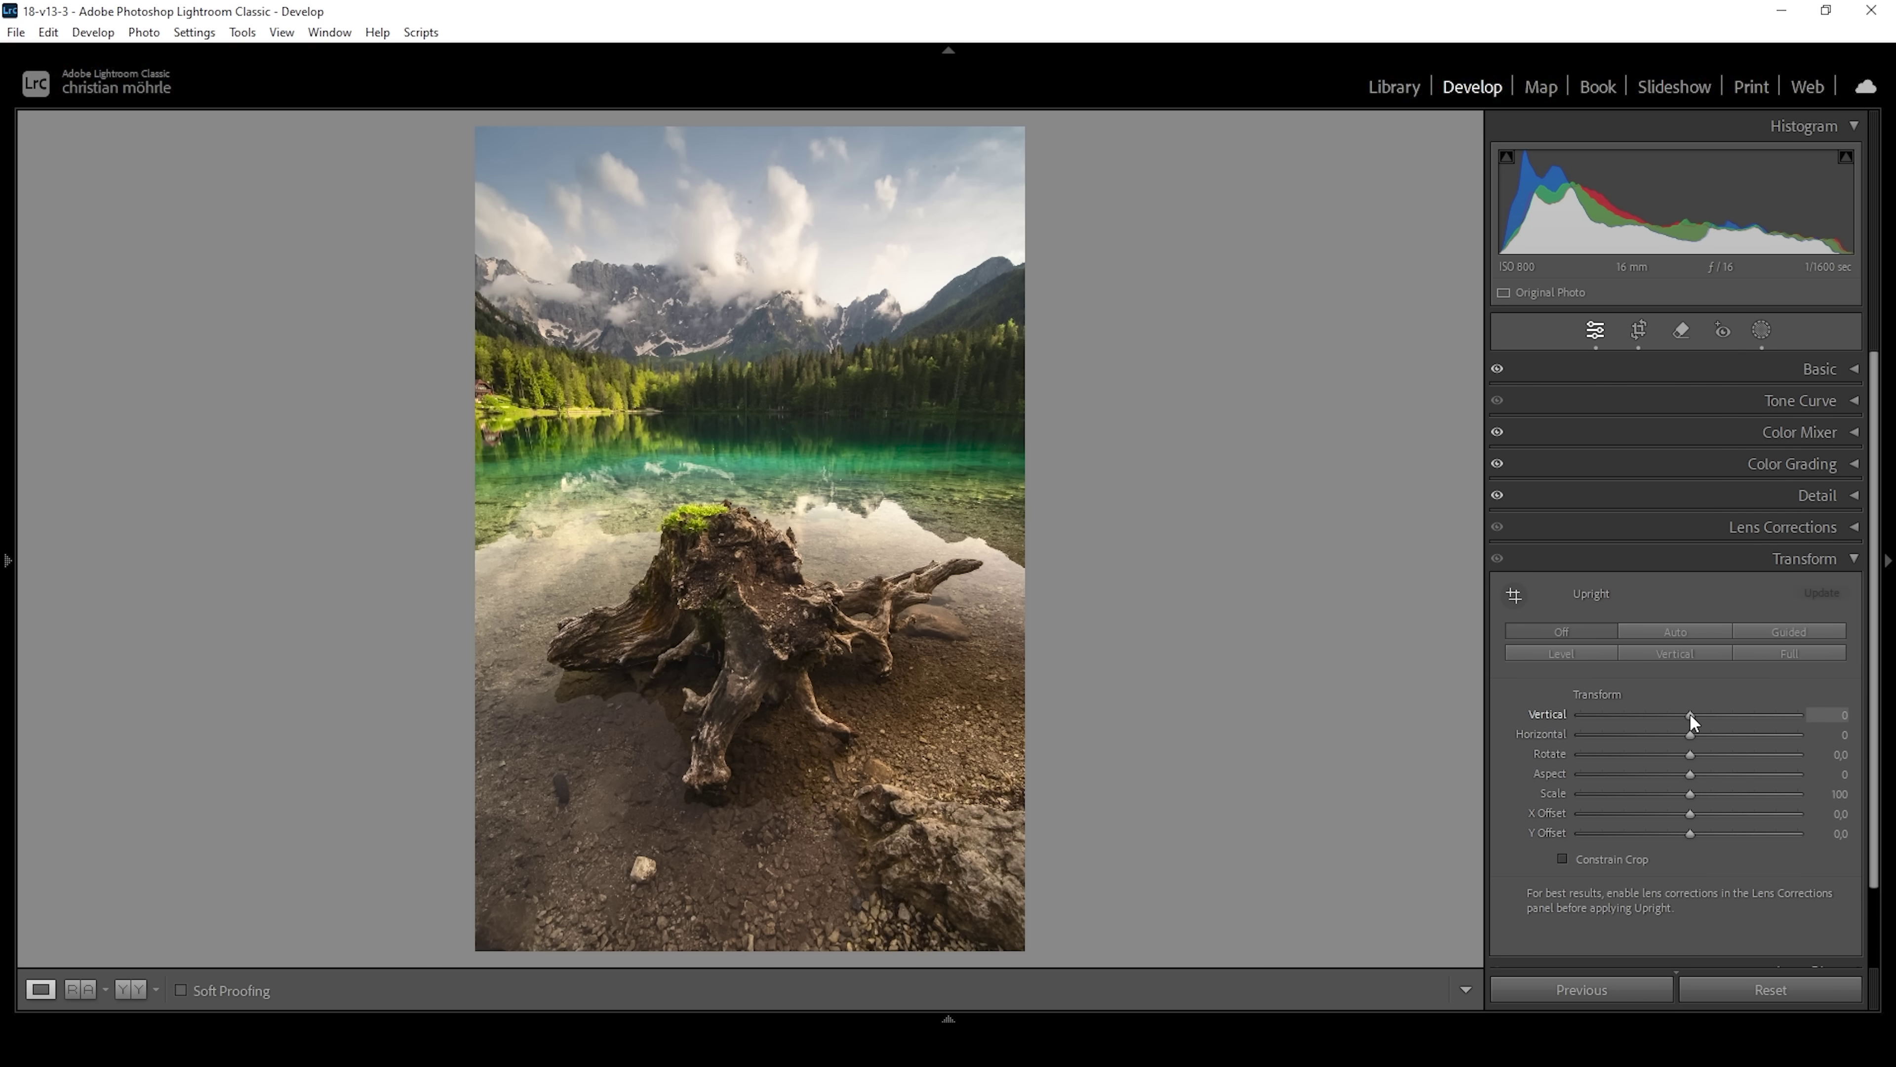
# Set Transform Vertical −13 and Horizontal +5, then crop inward to remove the white edges.
pyautogui.moveTo(1687, 712); pyautogui.dragTo(1673, 710)
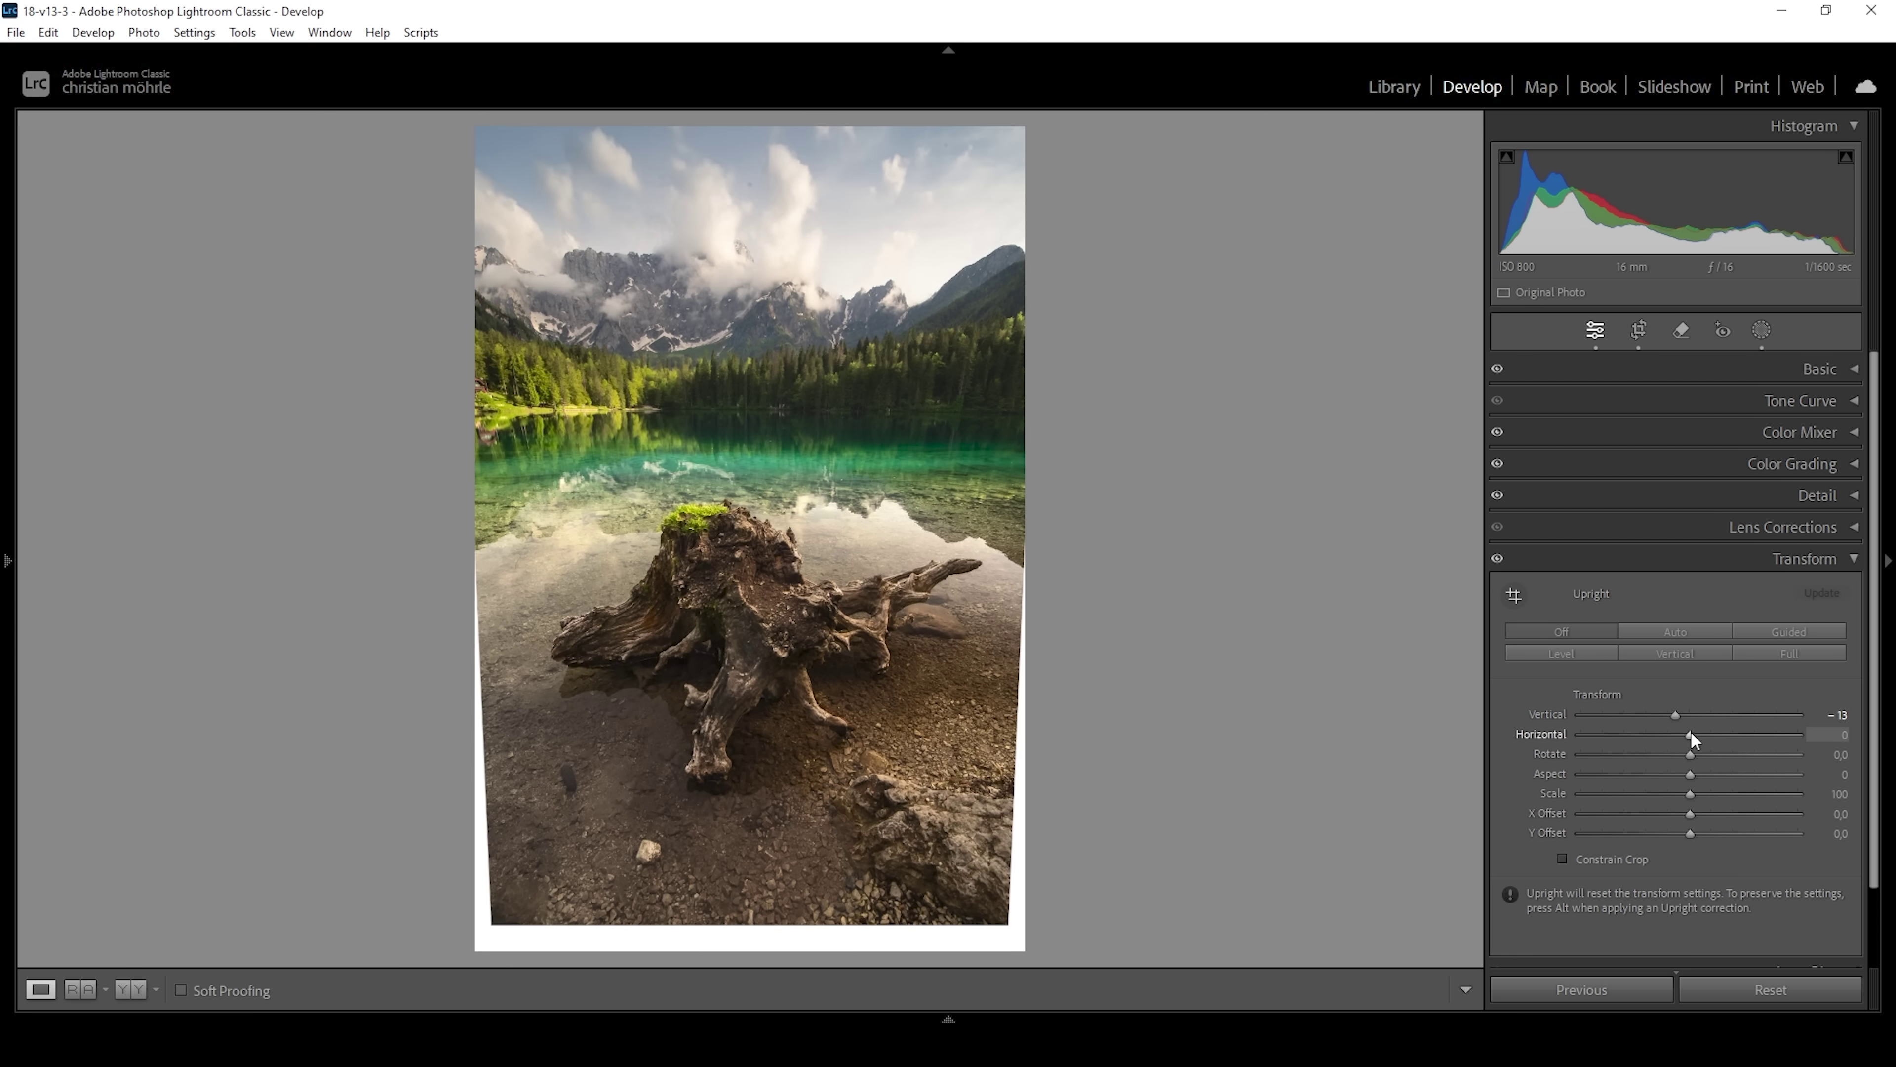
pyautogui.moveTo(1691, 733); pyautogui.dragTo(1695, 735)
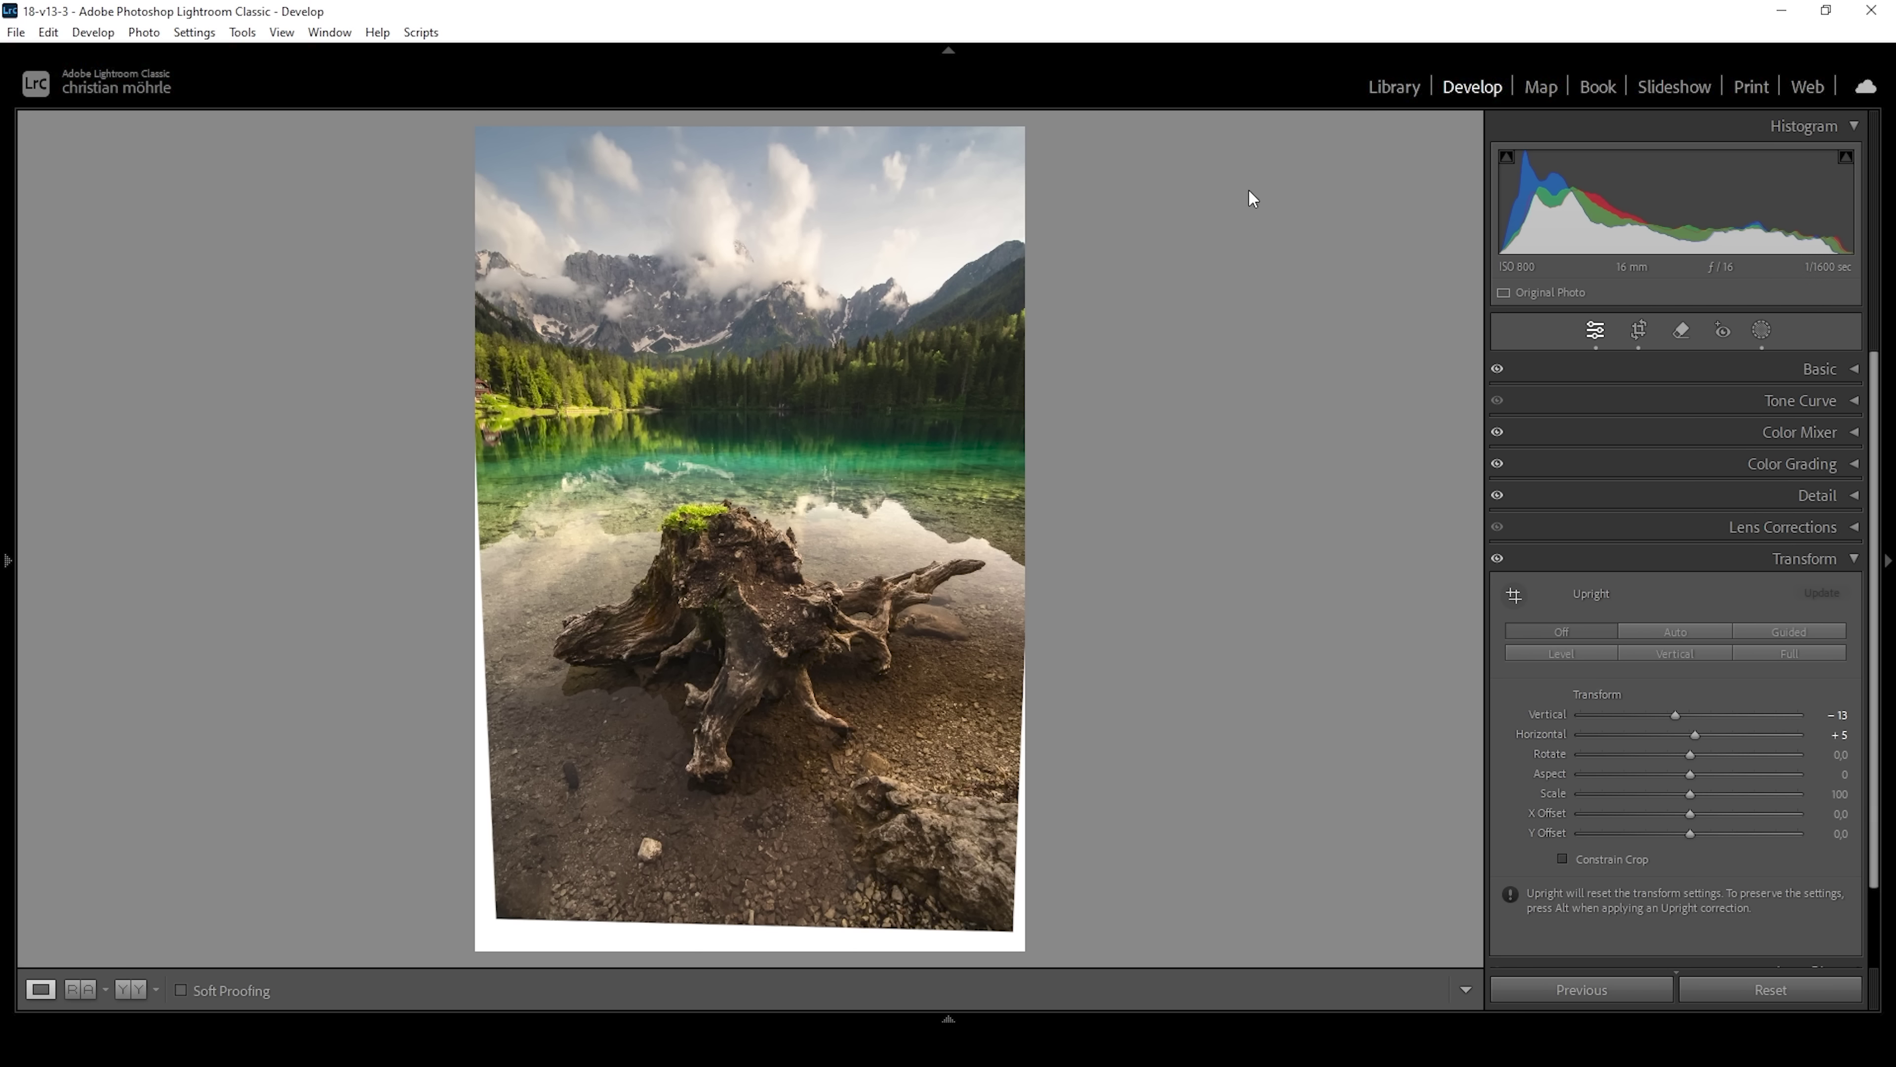
pyautogui.click(1638, 330)
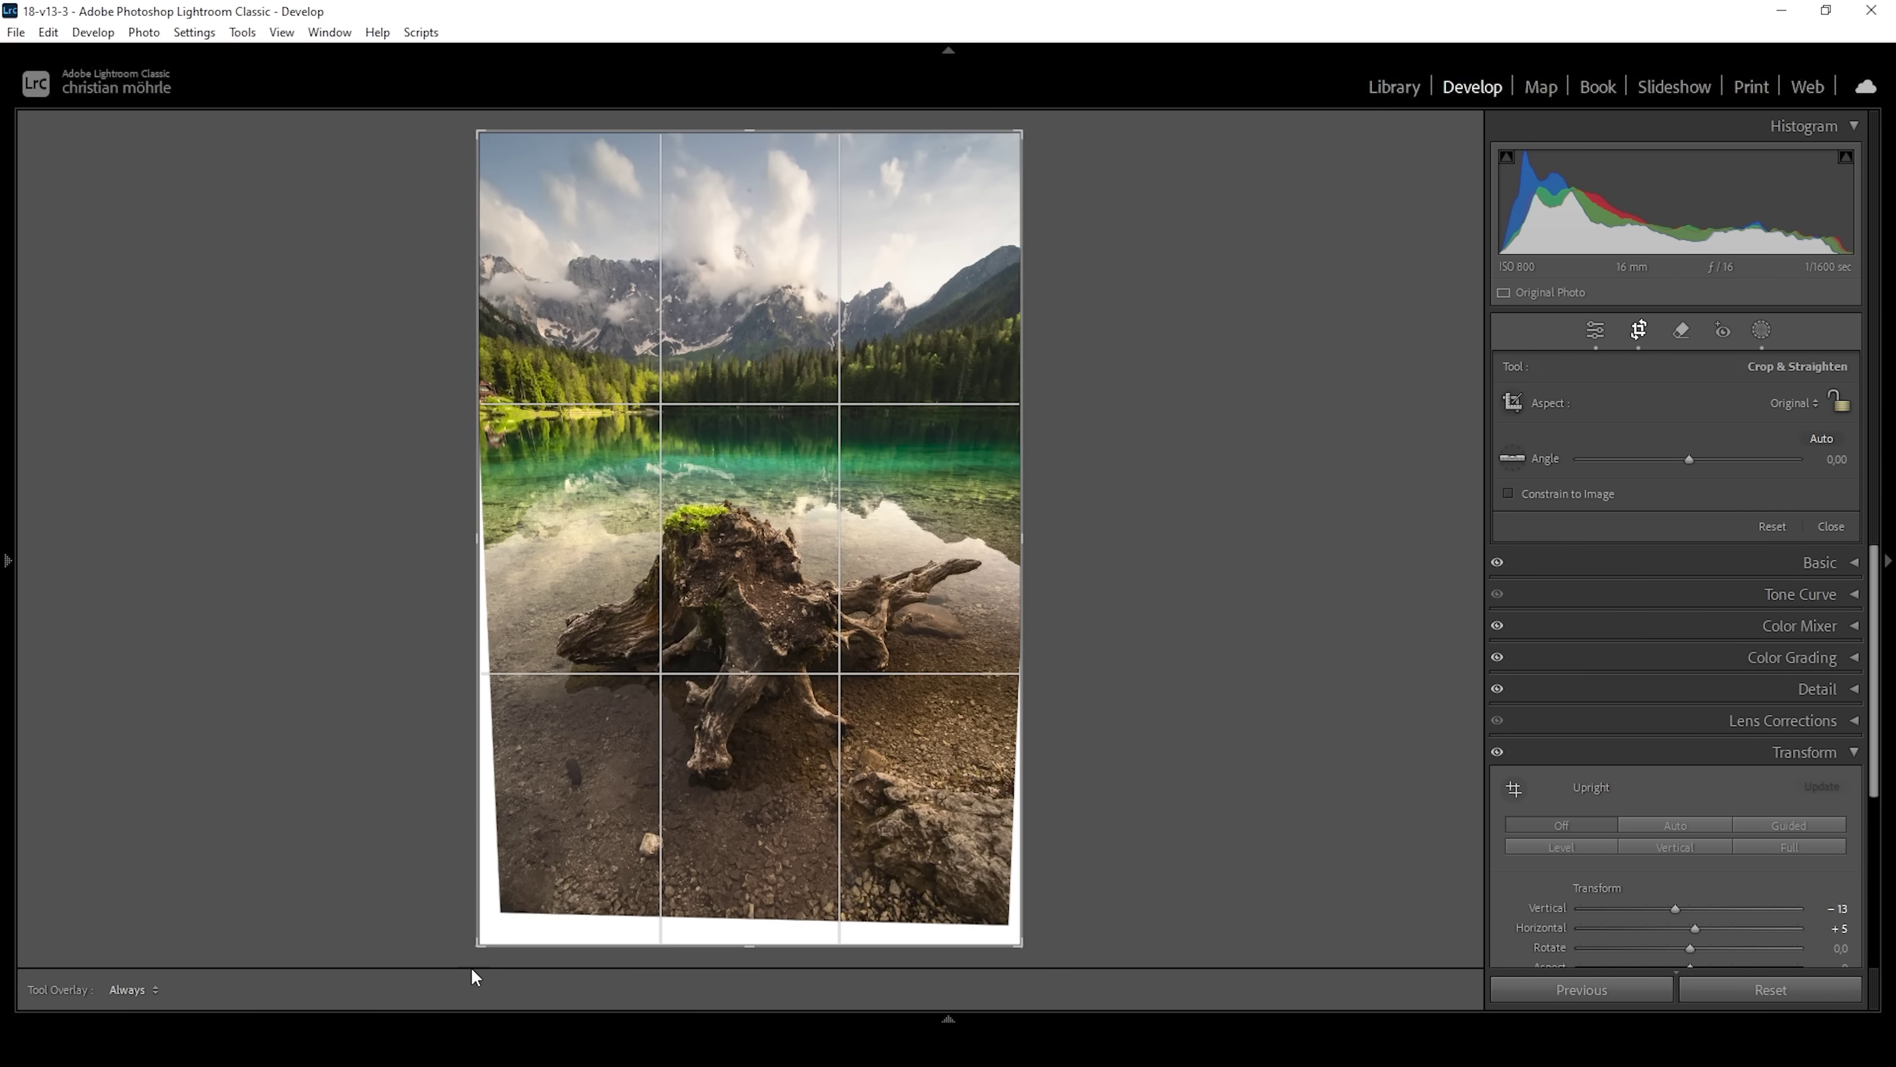
pyautogui.moveTo(478, 943); pyautogui.dragTo(498, 916)
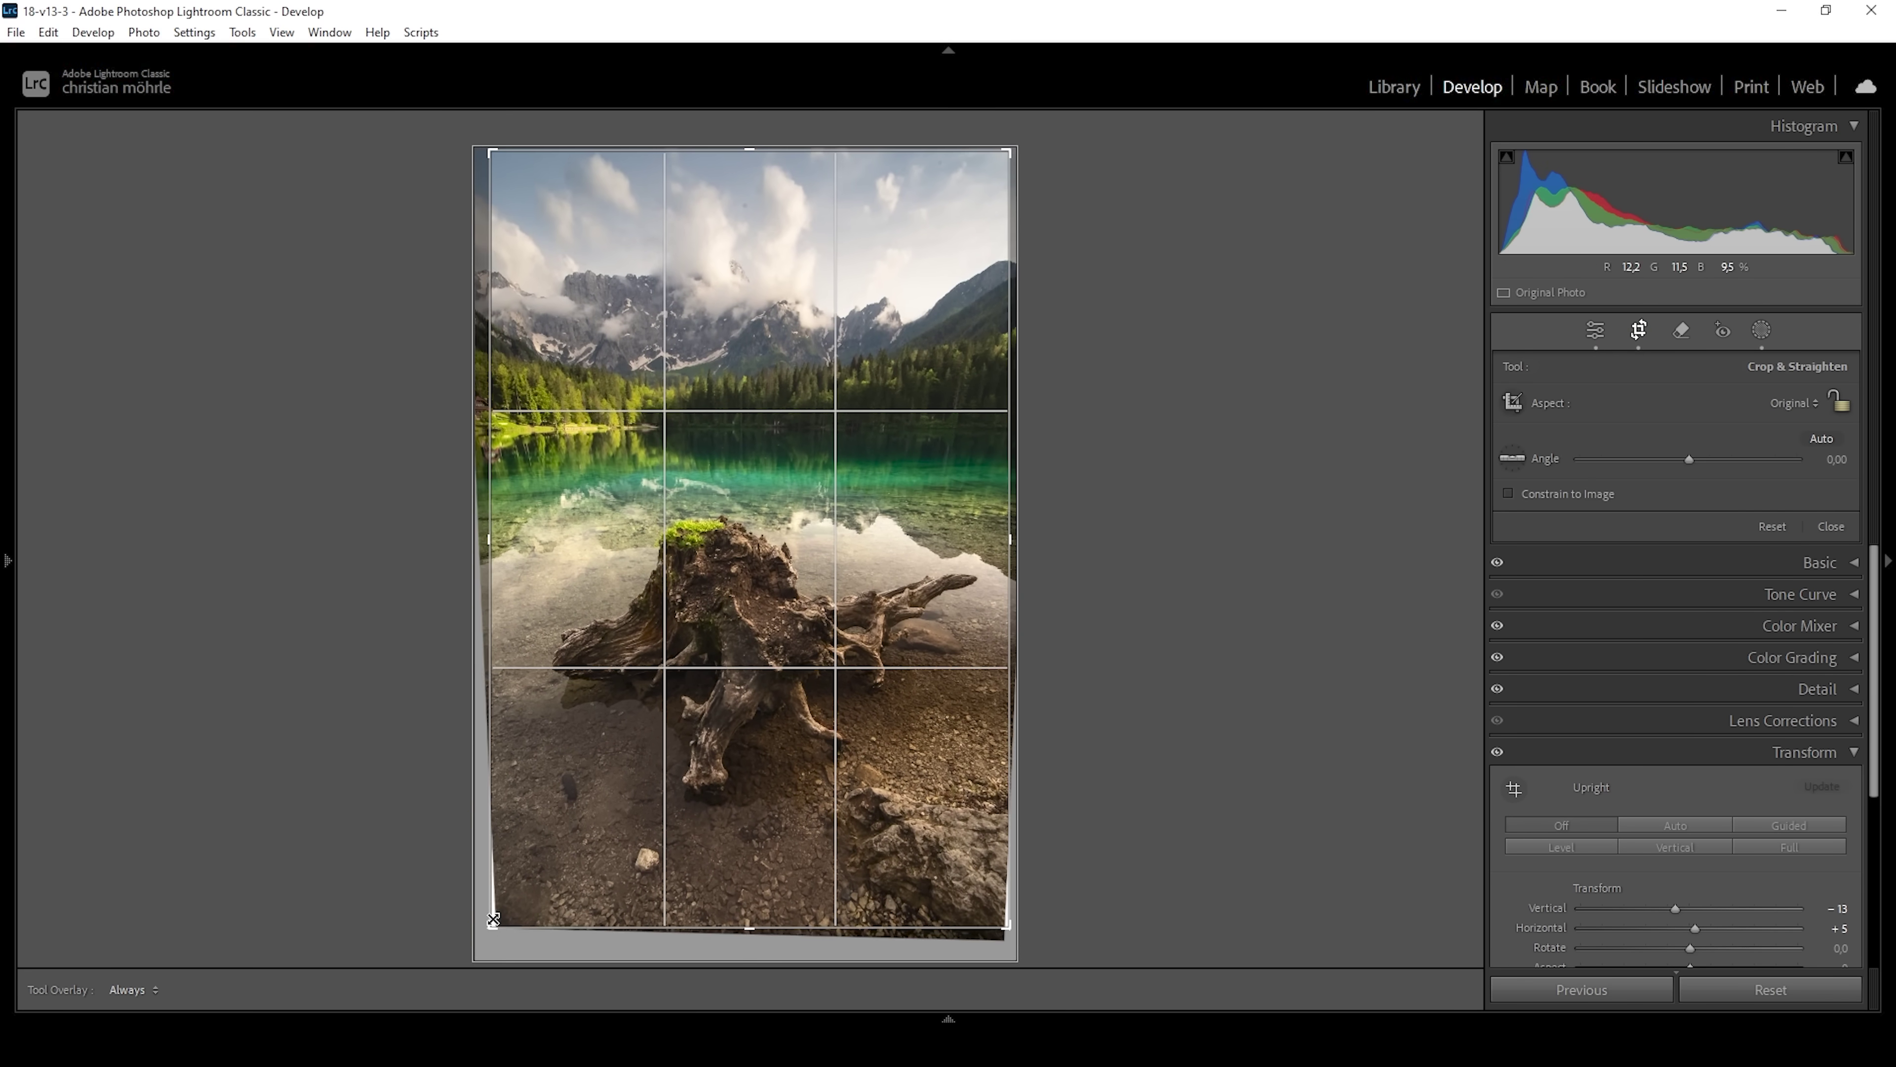
pyautogui.click(1594, 330)
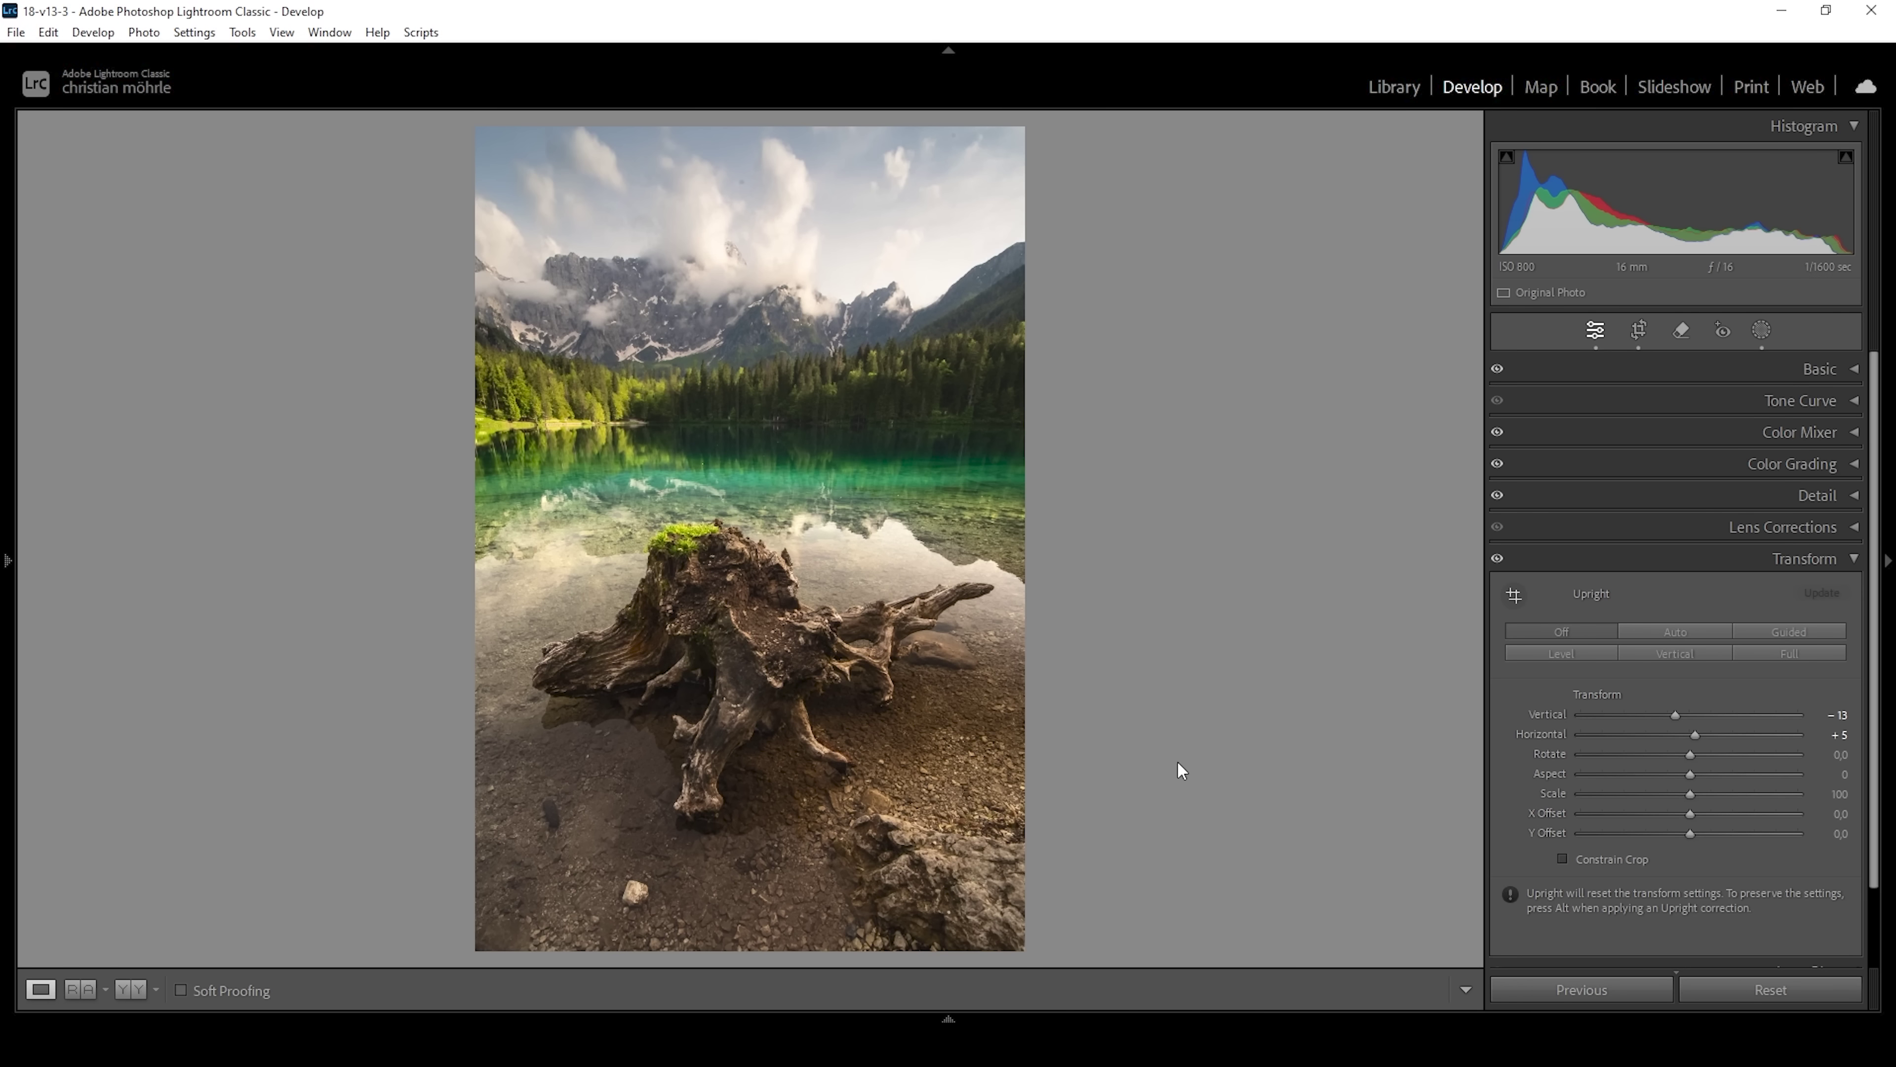
# Heal the dust spot in the sky using Visualize Spots and a smaller brush.
pyautogui.click(1837, 558)
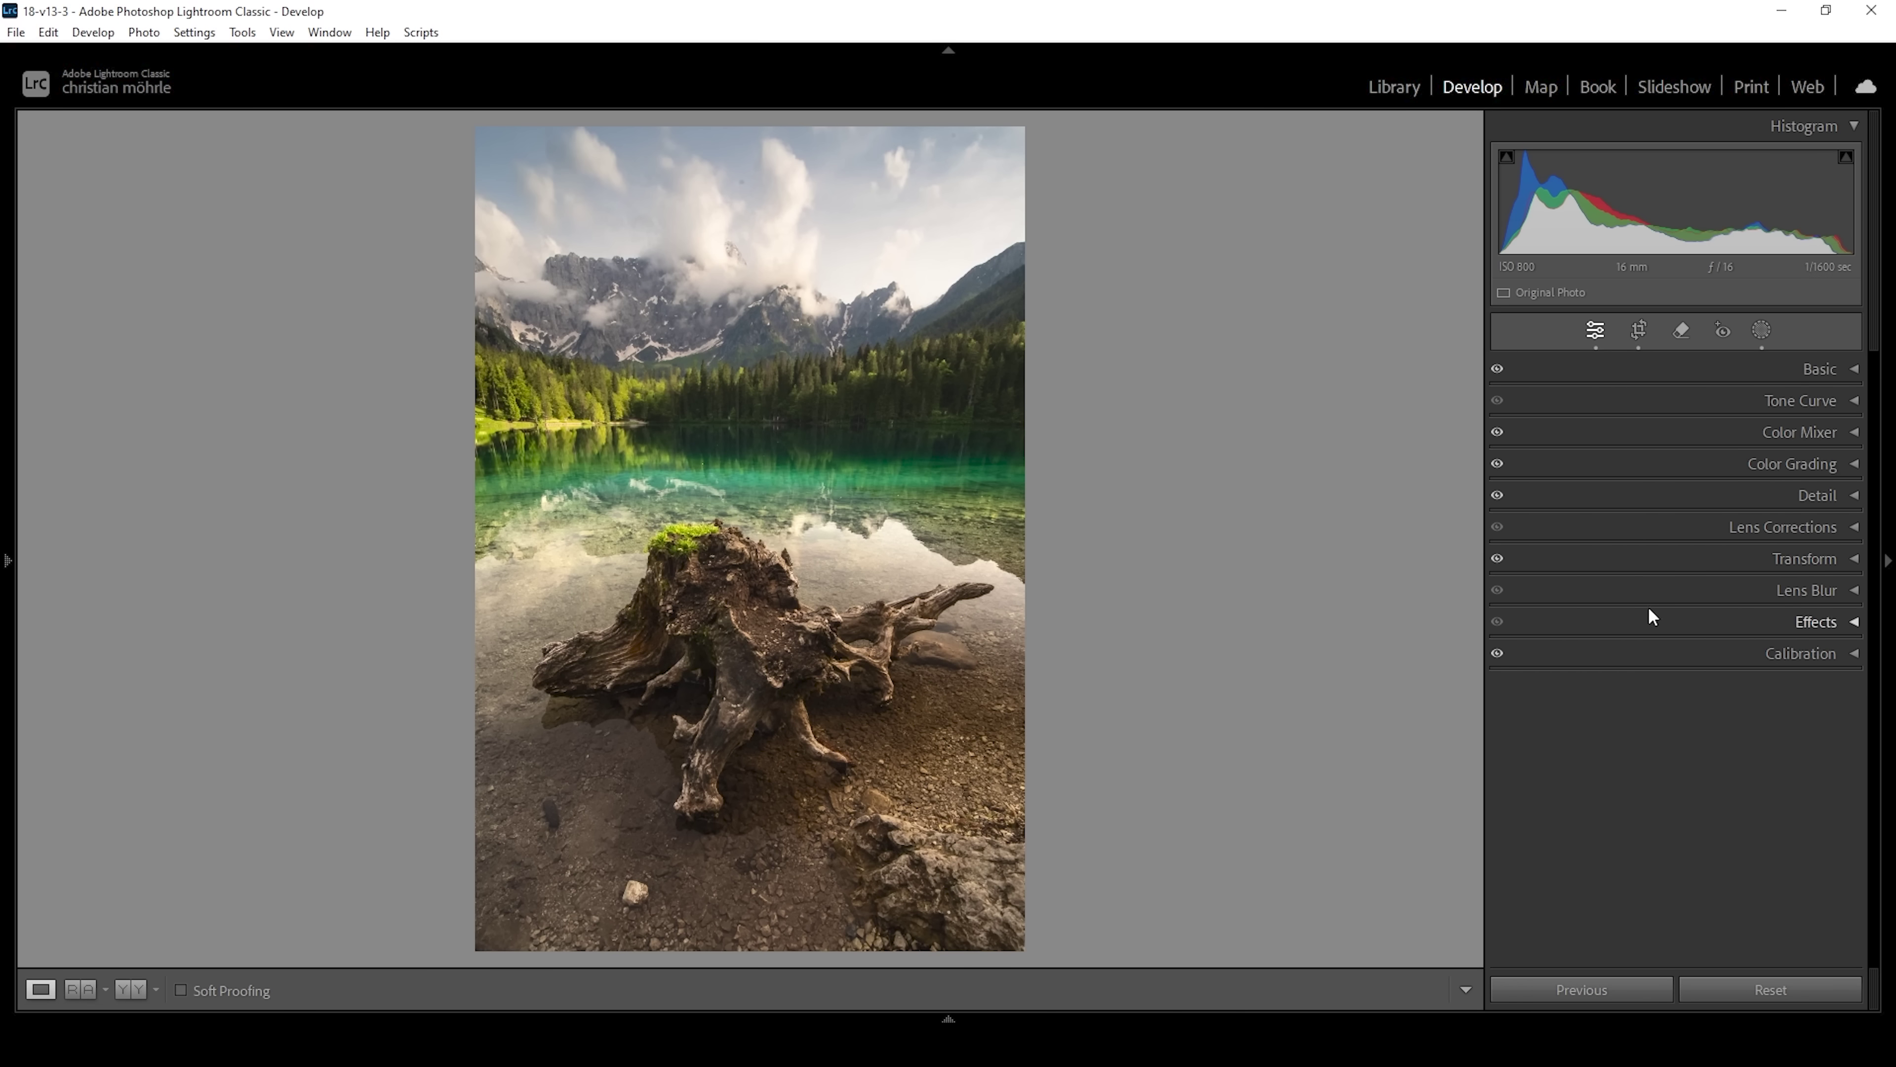
pyautogui.click(1684, 329)
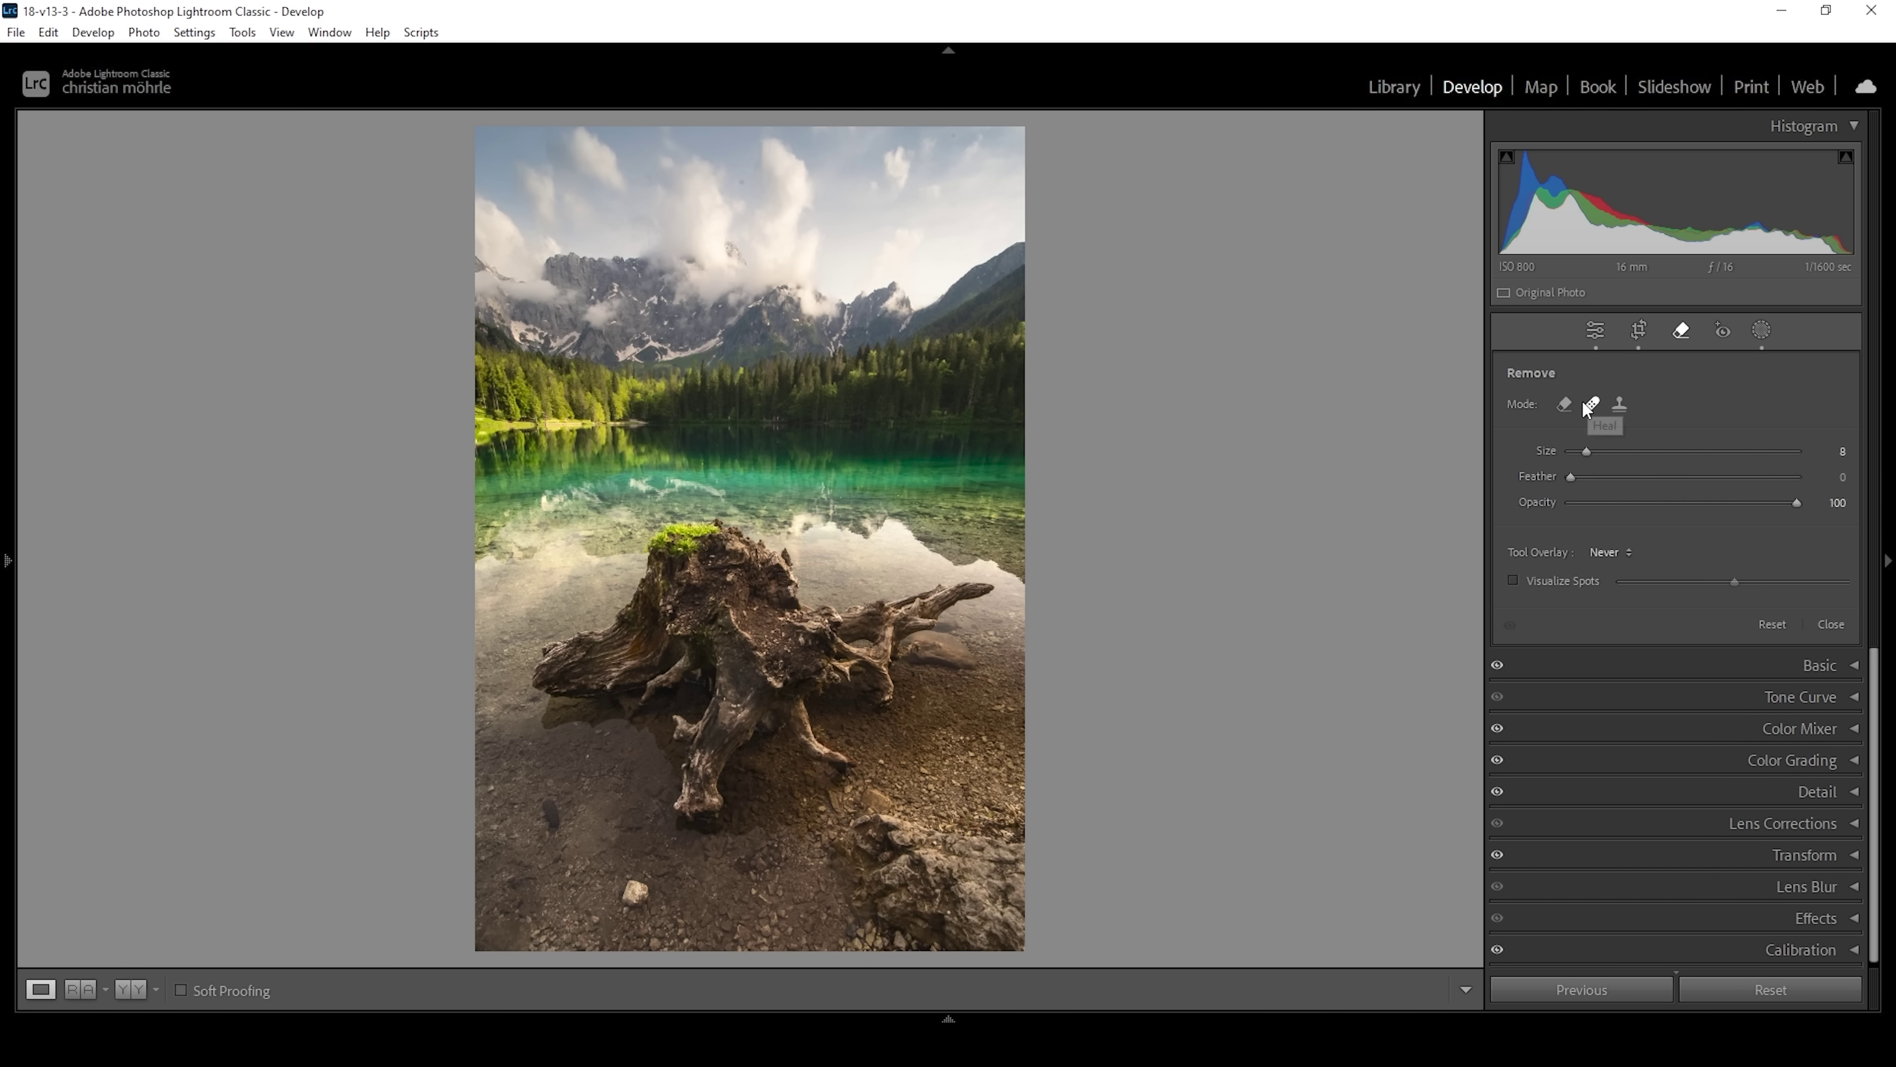
pyautogui.click(1513, 580)
pyautogui.press('[')
pyautogui.press('[')
pyautogui.press('[')
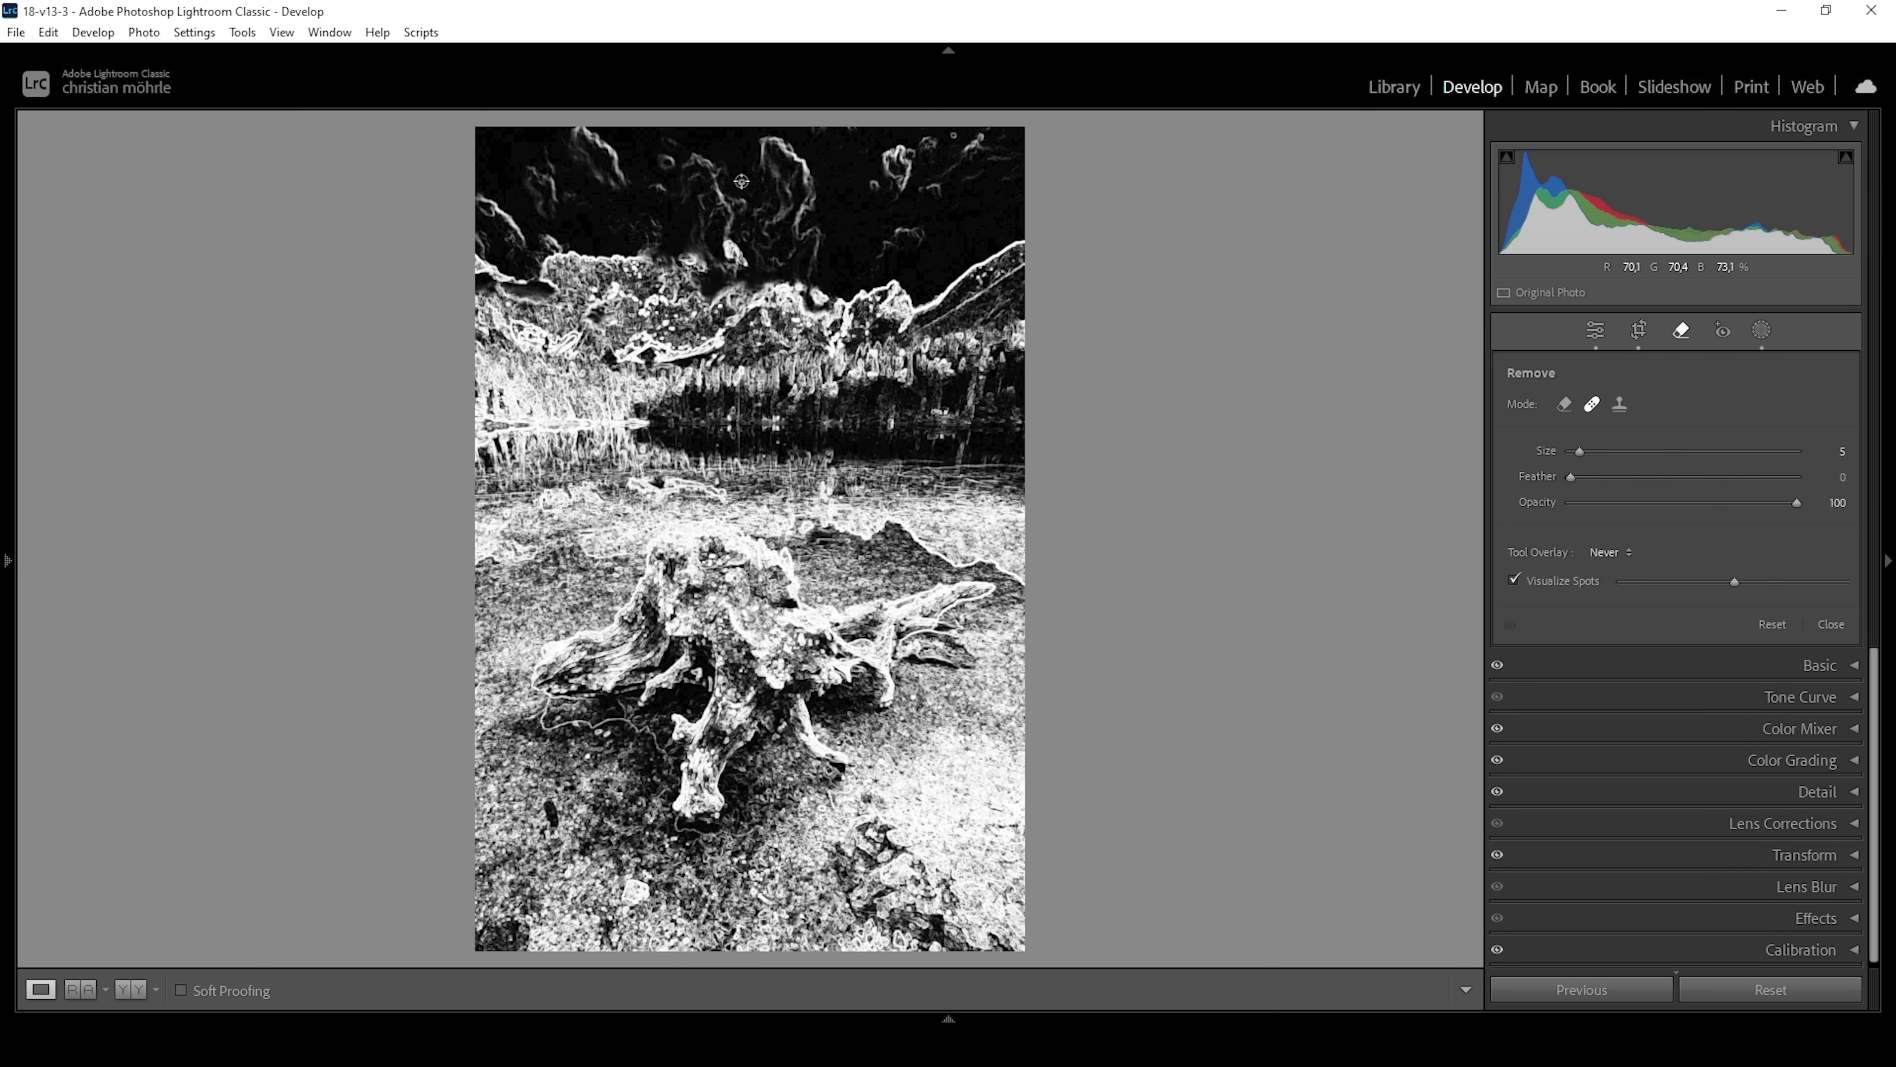
pyautogui.click(740, 183)
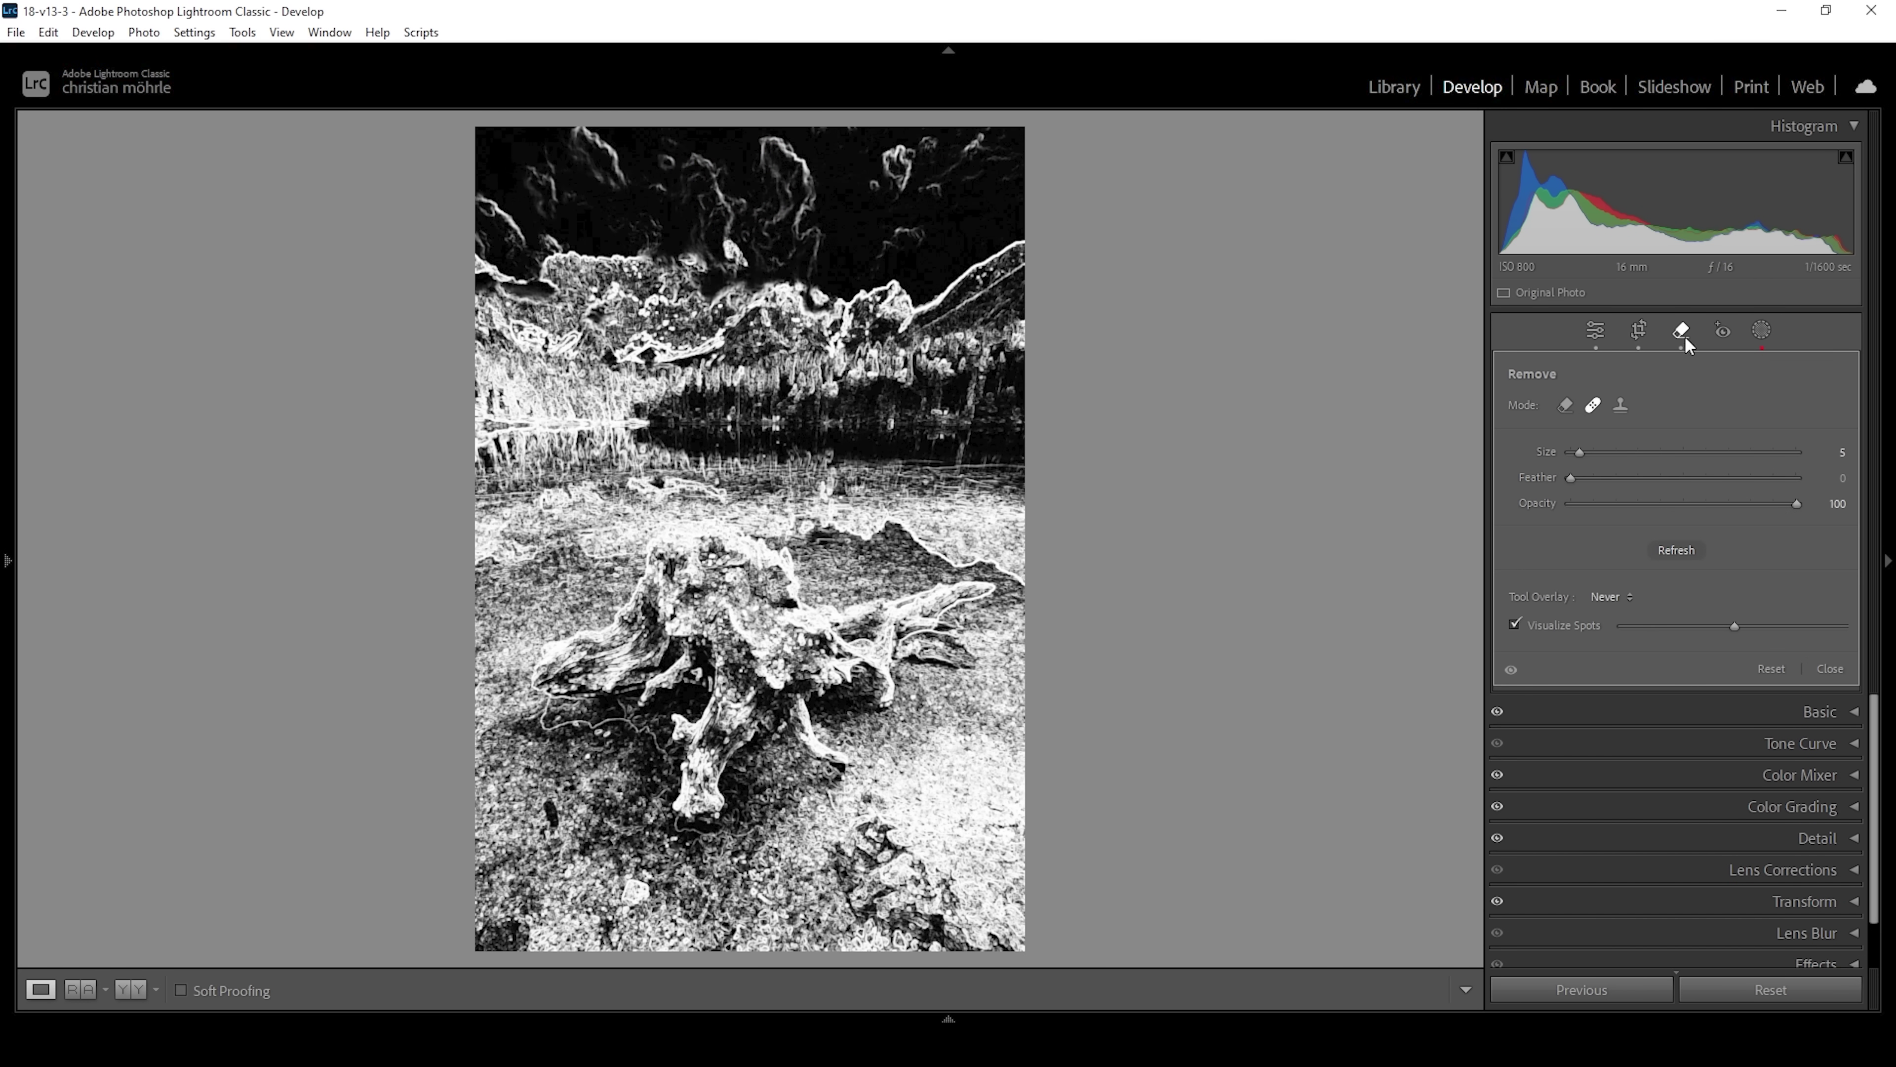
pyautogui.click(1594, 331)
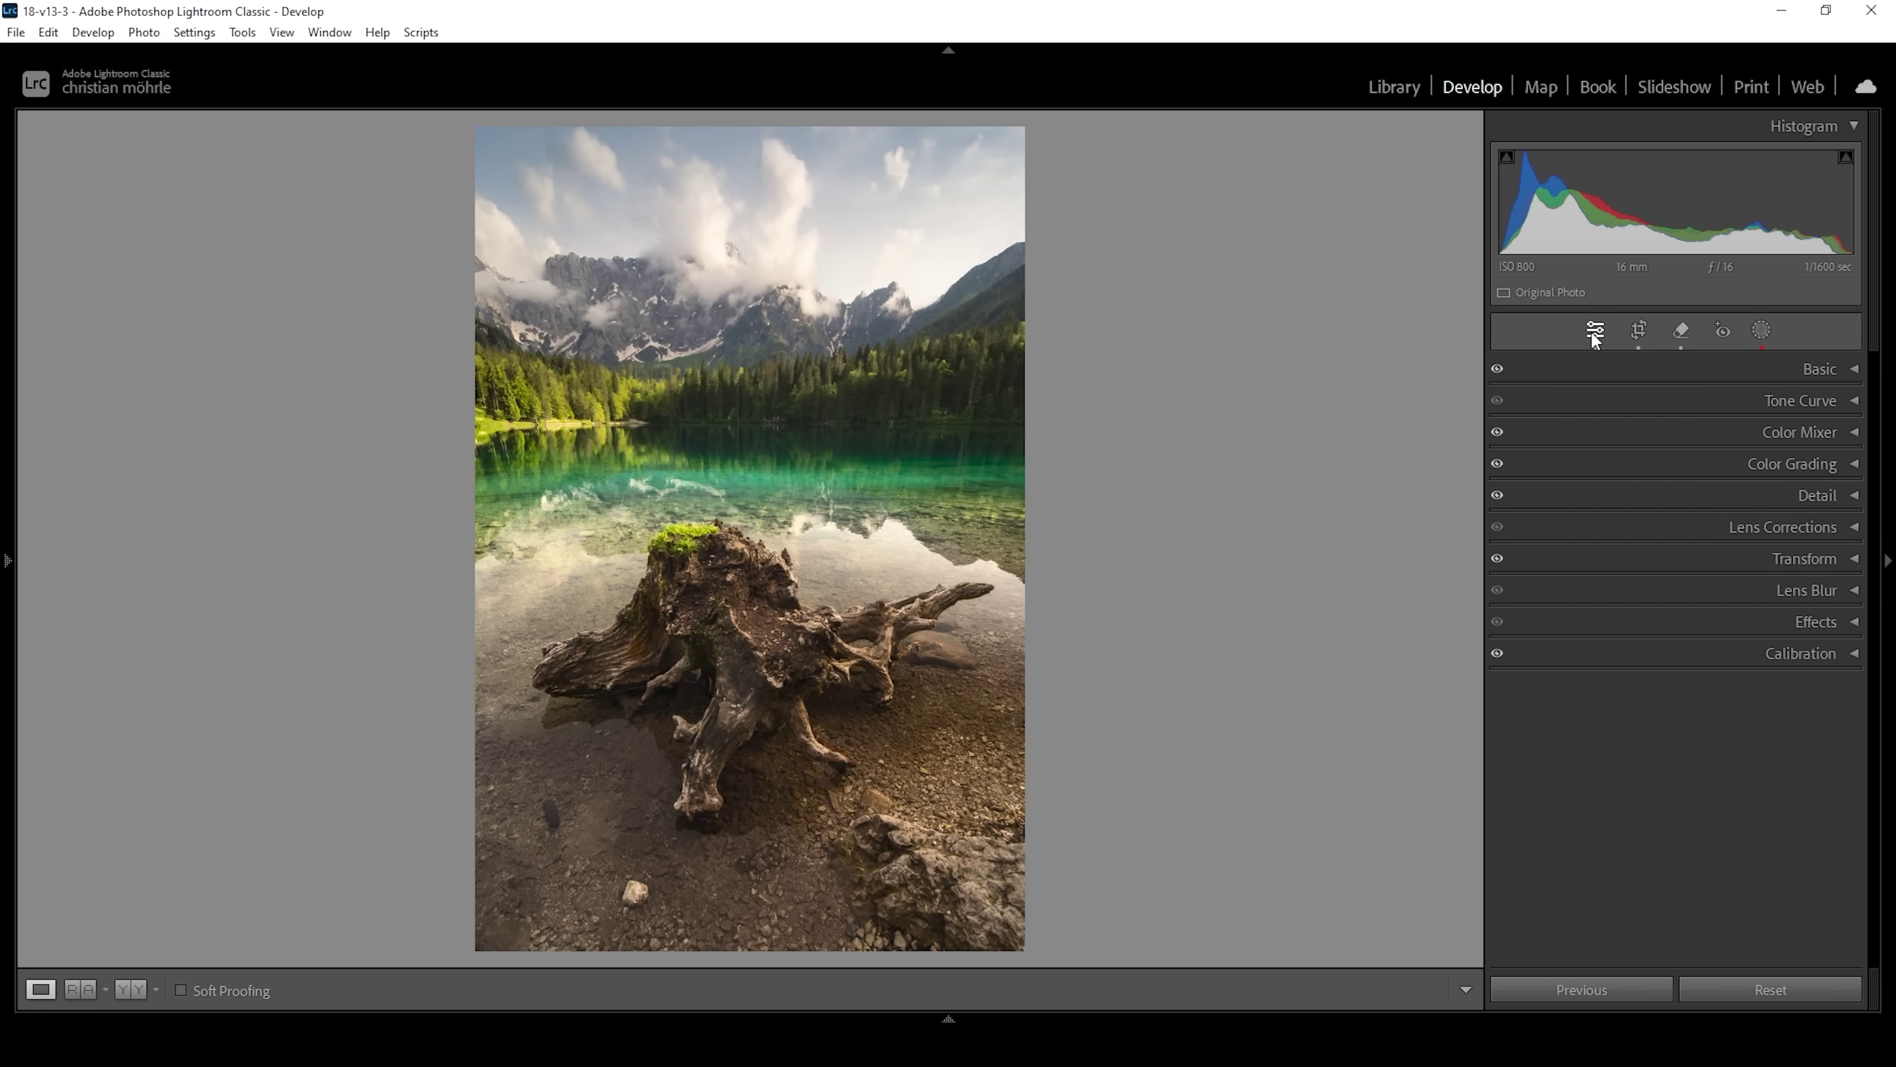
# Erase the two small stones and the lower-right rock with Generative Remove.
pyautogui.click(1684, 332)
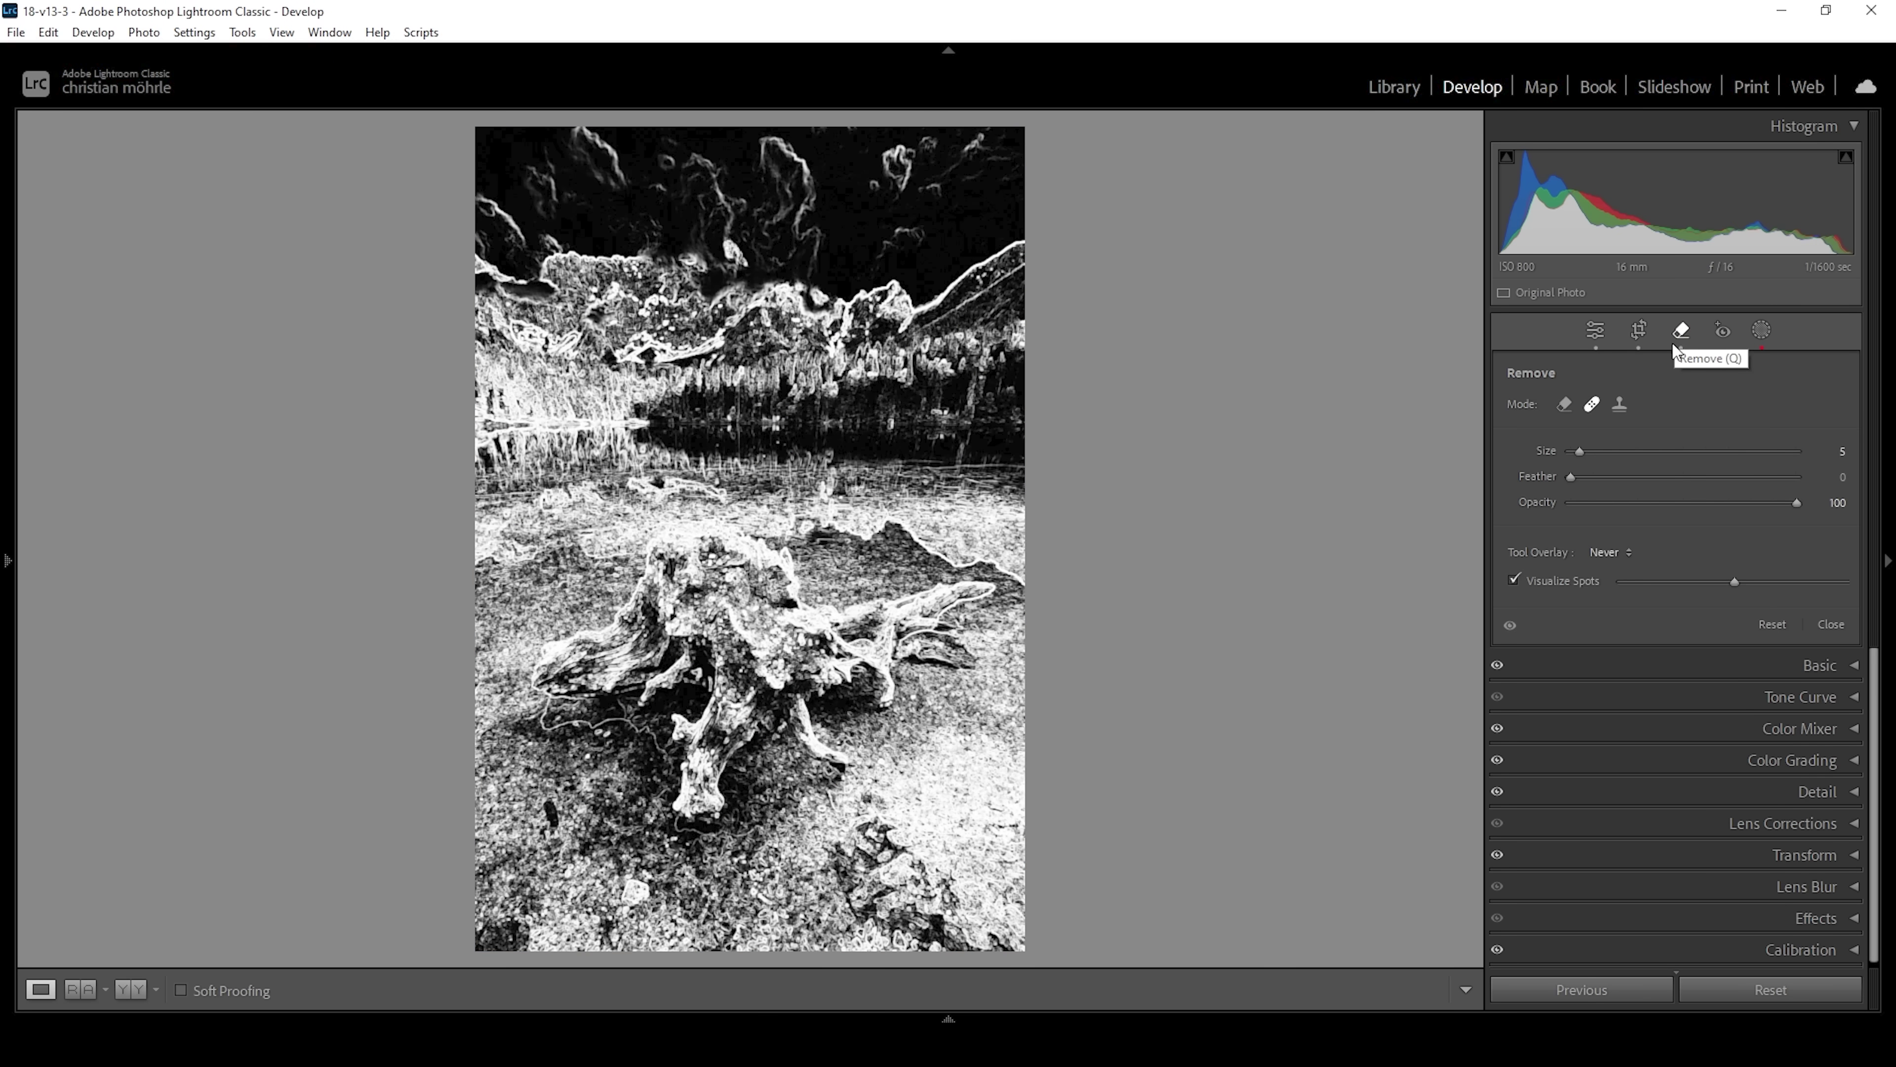
pyautogui.click(1513, 580)
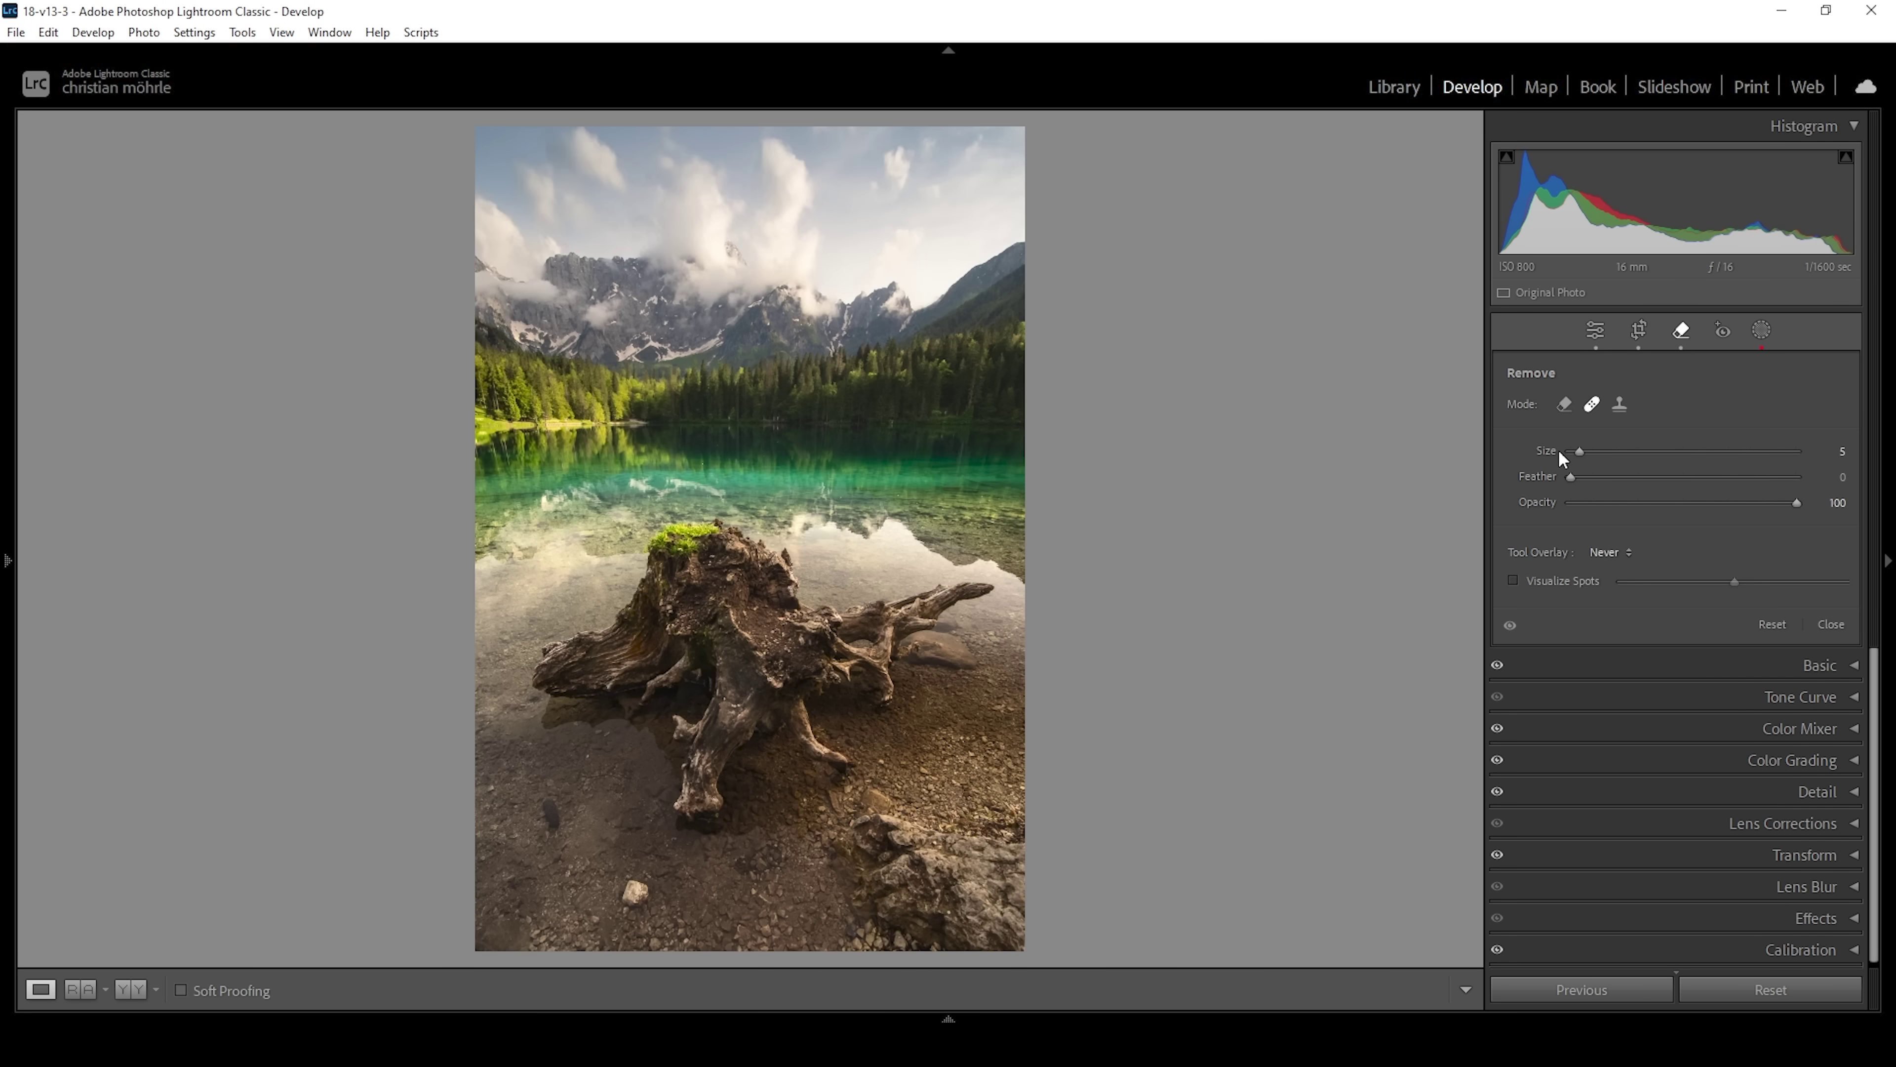
pyautogui.click(1564, 405)
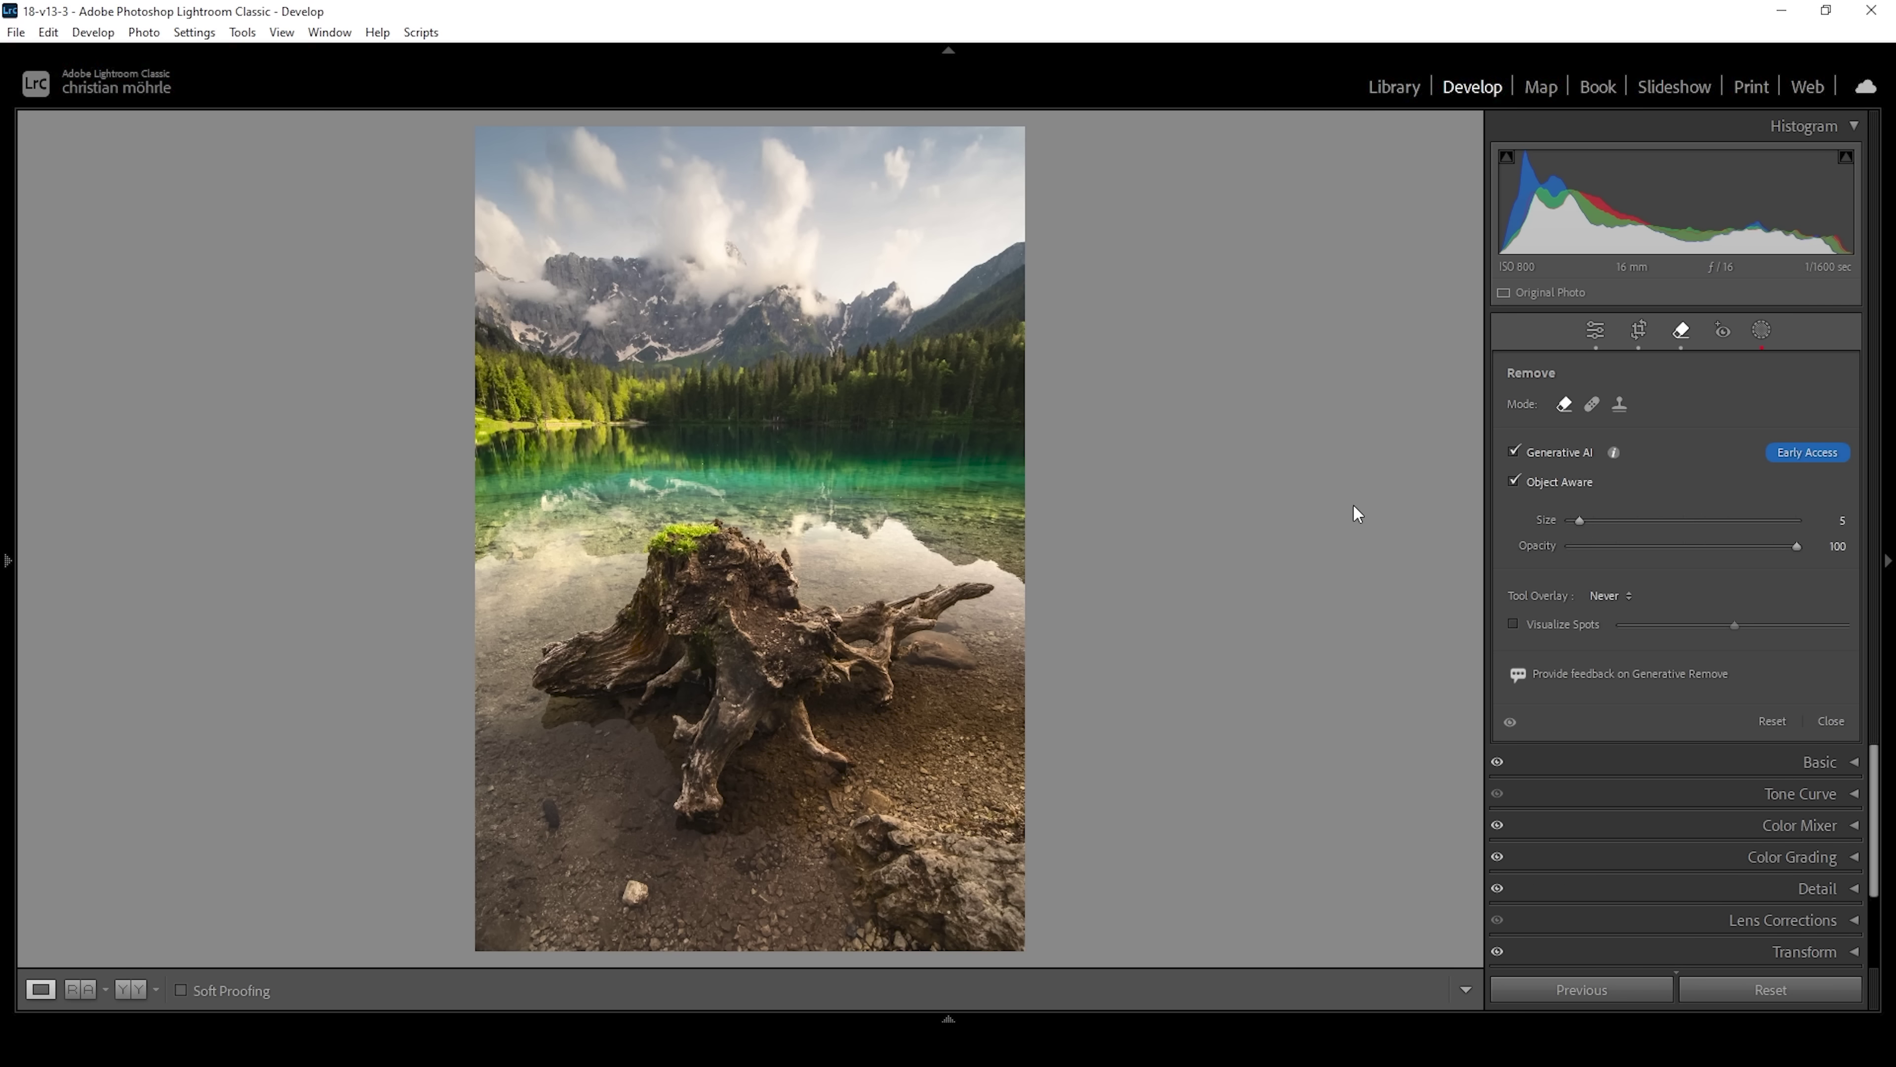
pyautogui.scroll(3, 545, 820)
pyautogui.scroll(1, 540, 815)
pyautogui.moveTo(543, 815)
pyautogui.mouseDown()
pyautogui.moveTo(547, 797)
pyautogui.moveTo(551, 833)
pyautogui.mouseUp()
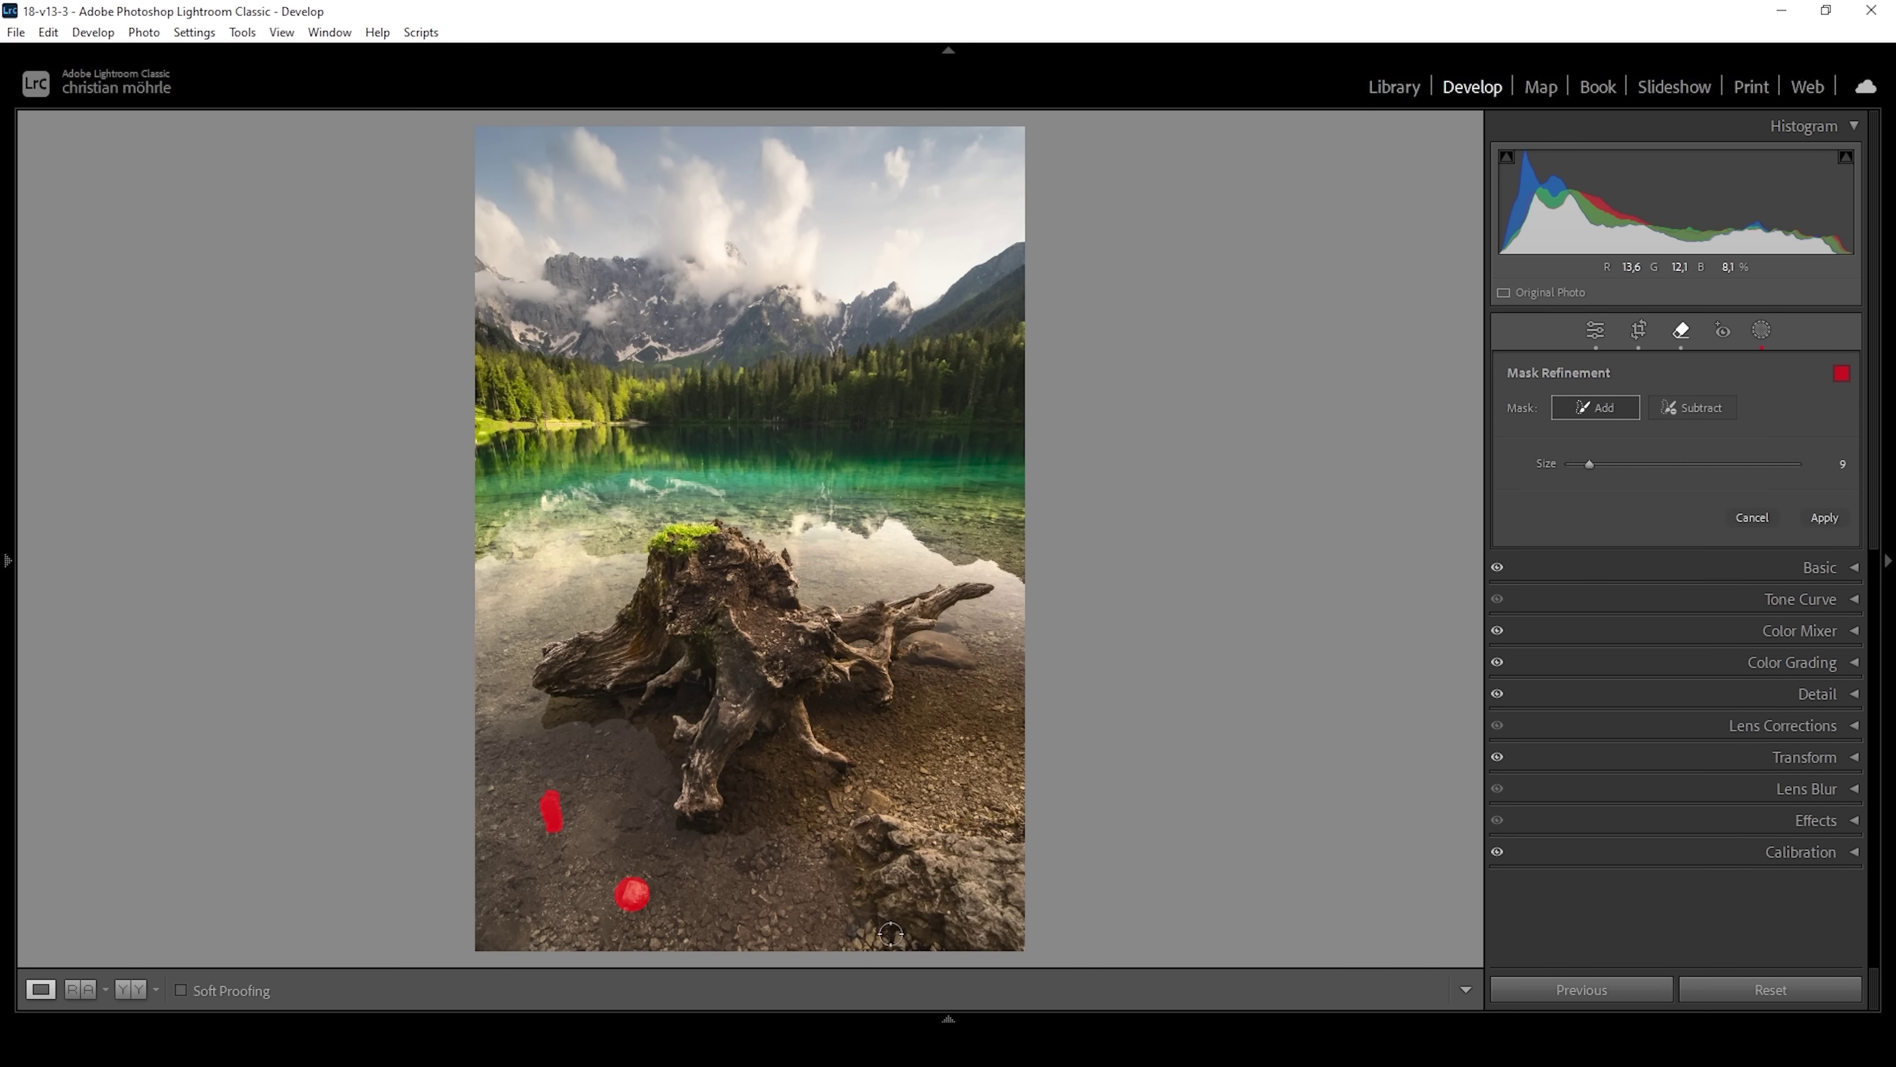
pyautogui.moveTo(967, 943)
pyautogui.mouseDown()
pyautogui.moveTo(882, 887)
pyautogui.moveTo(1032, 888)
pyautogui.moveTo(1035, 934)
pyautogui.moveTo(959, 942)
pyautogui.mouseUp()
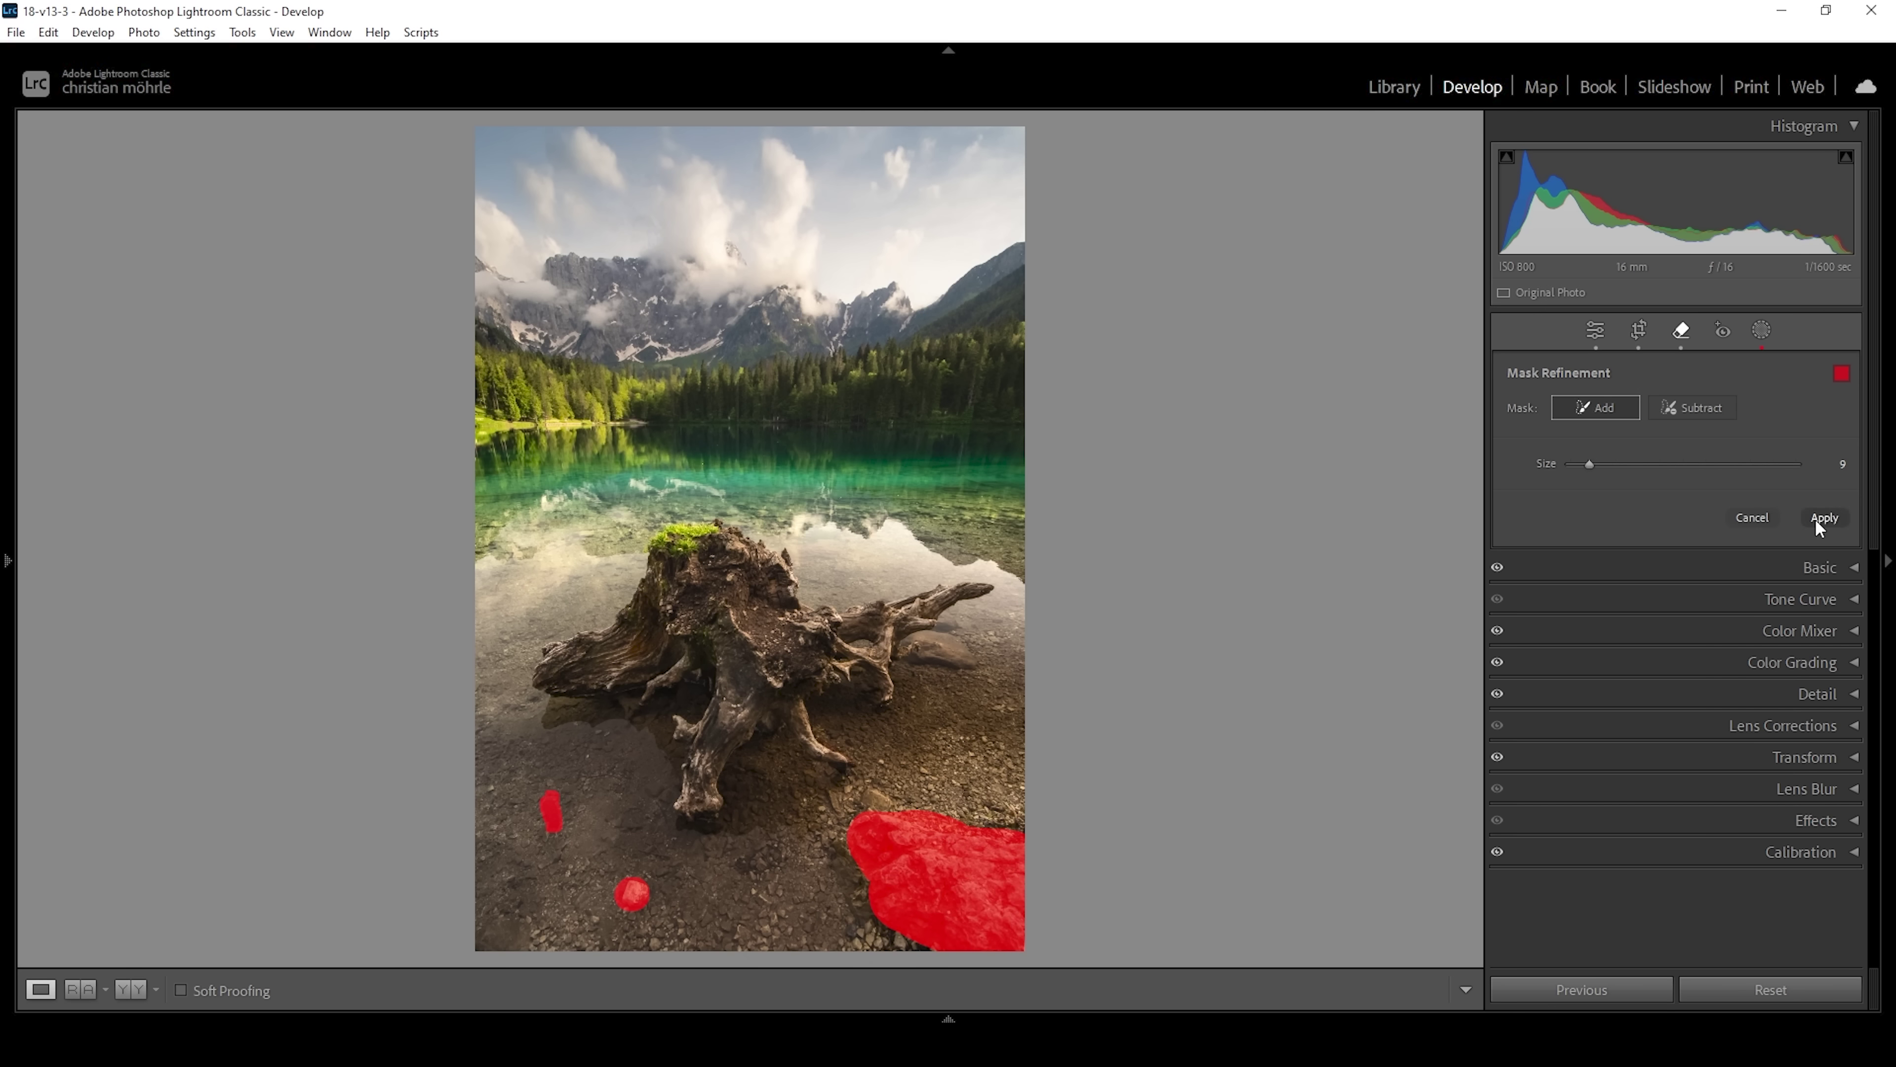
pyautogui.click(1822, 517)
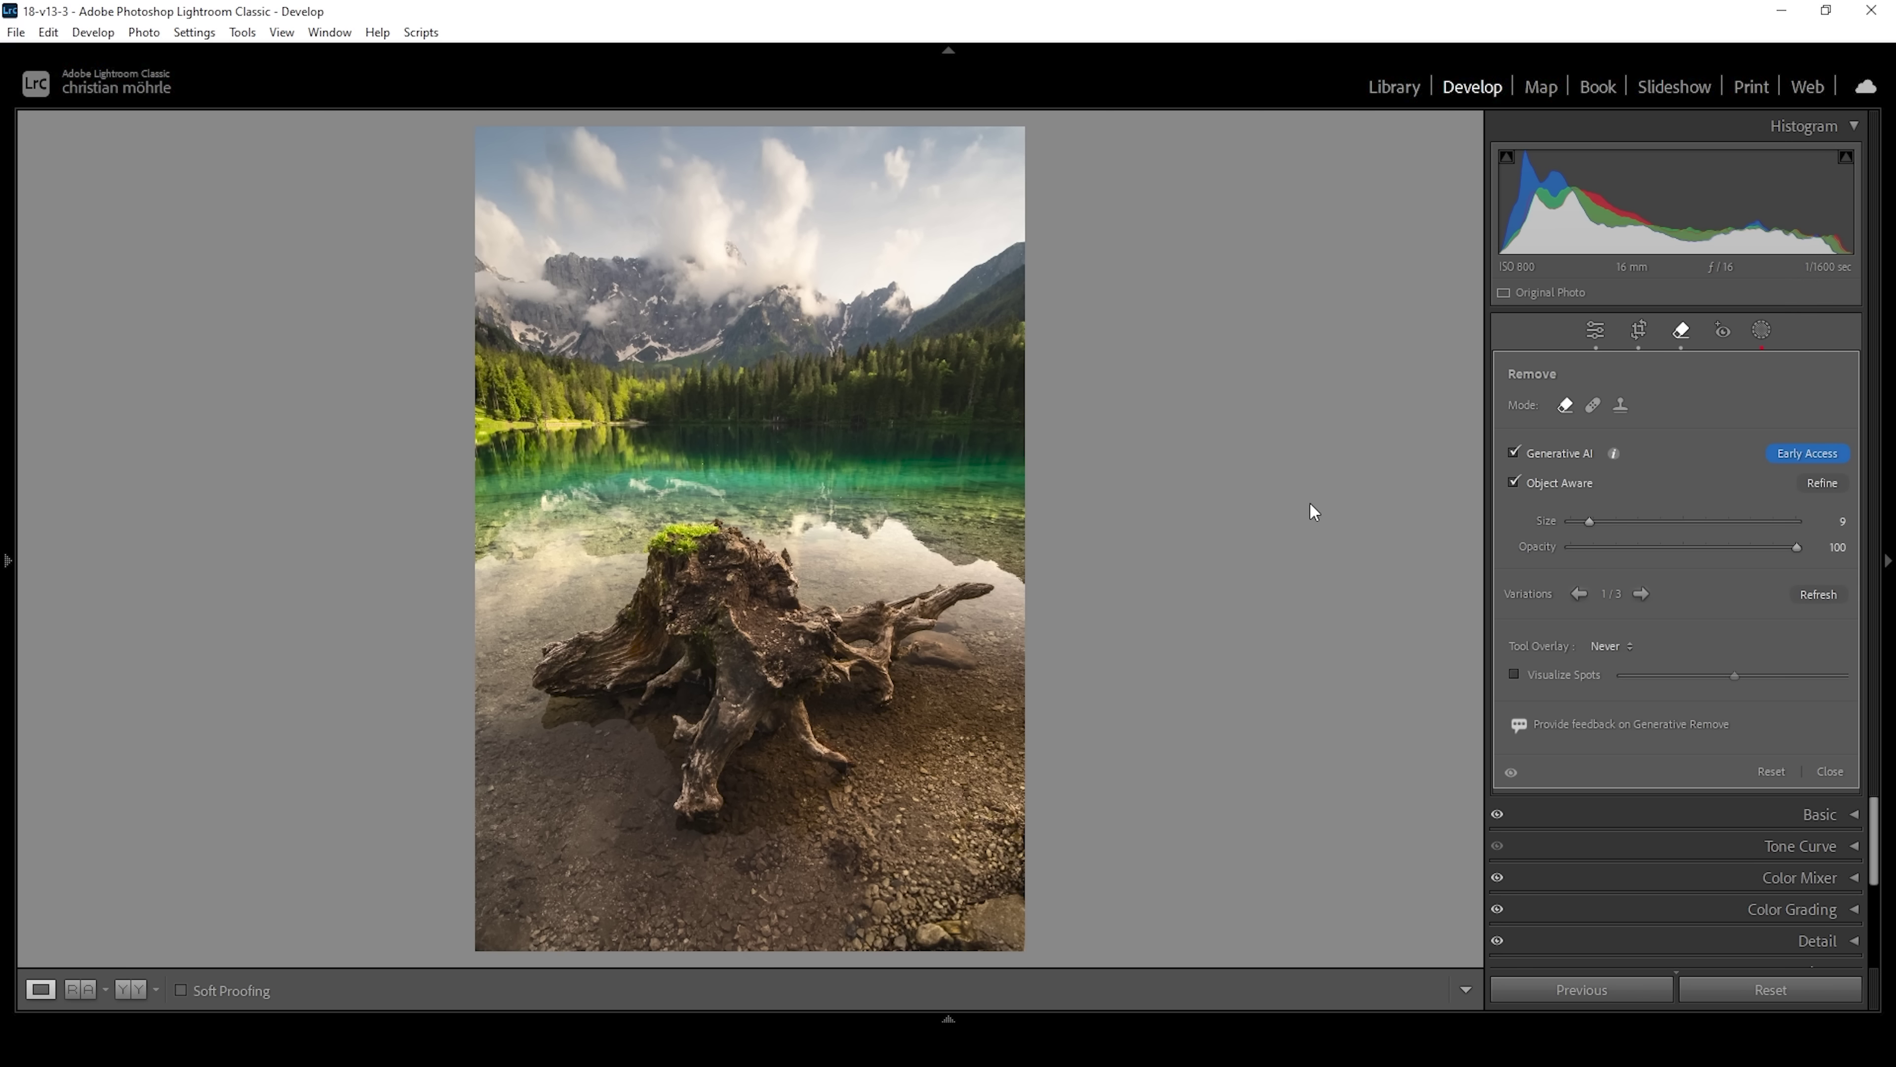